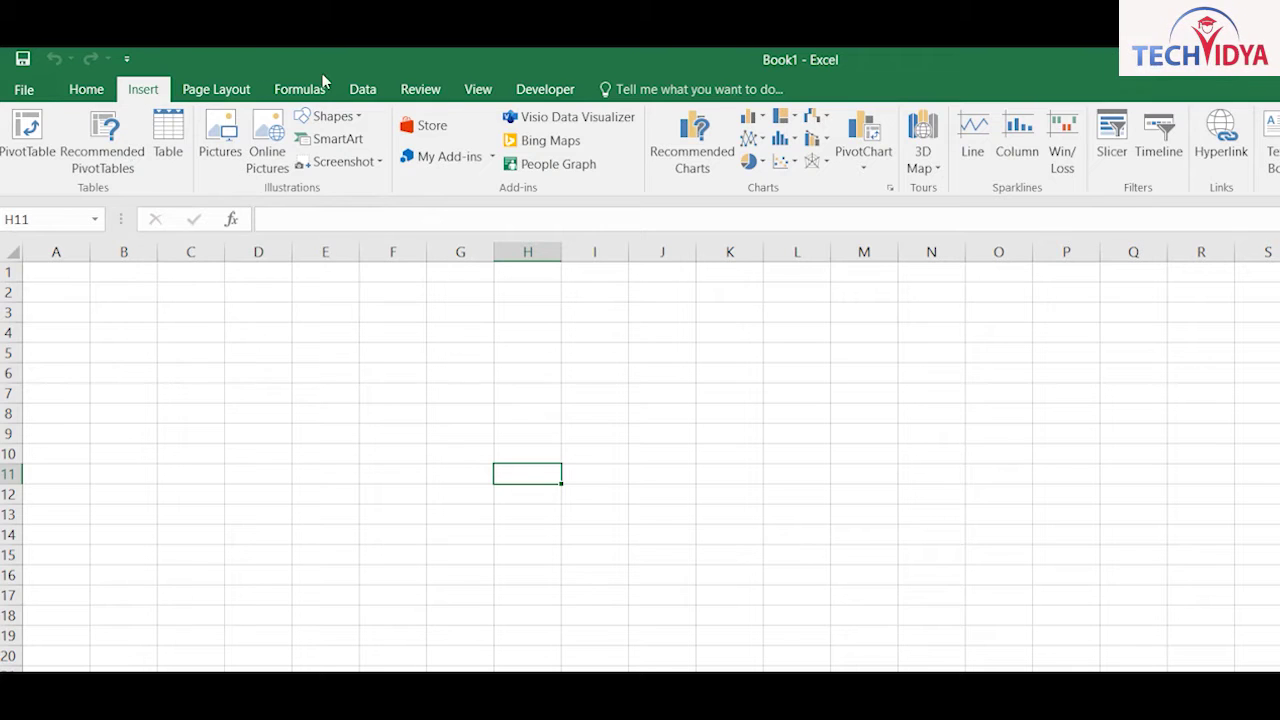
Step: Look through the Insert ribbon's add-ins list and the Formulas ribbon
{"action": "scroll", "coordinate": [322, 80], "scroll_direction": "down", "scroll_amount": 4}
{"action": "scroll", "coordinate": [312, 86], "scroll_direction": "up", "scroll_amount": 1}
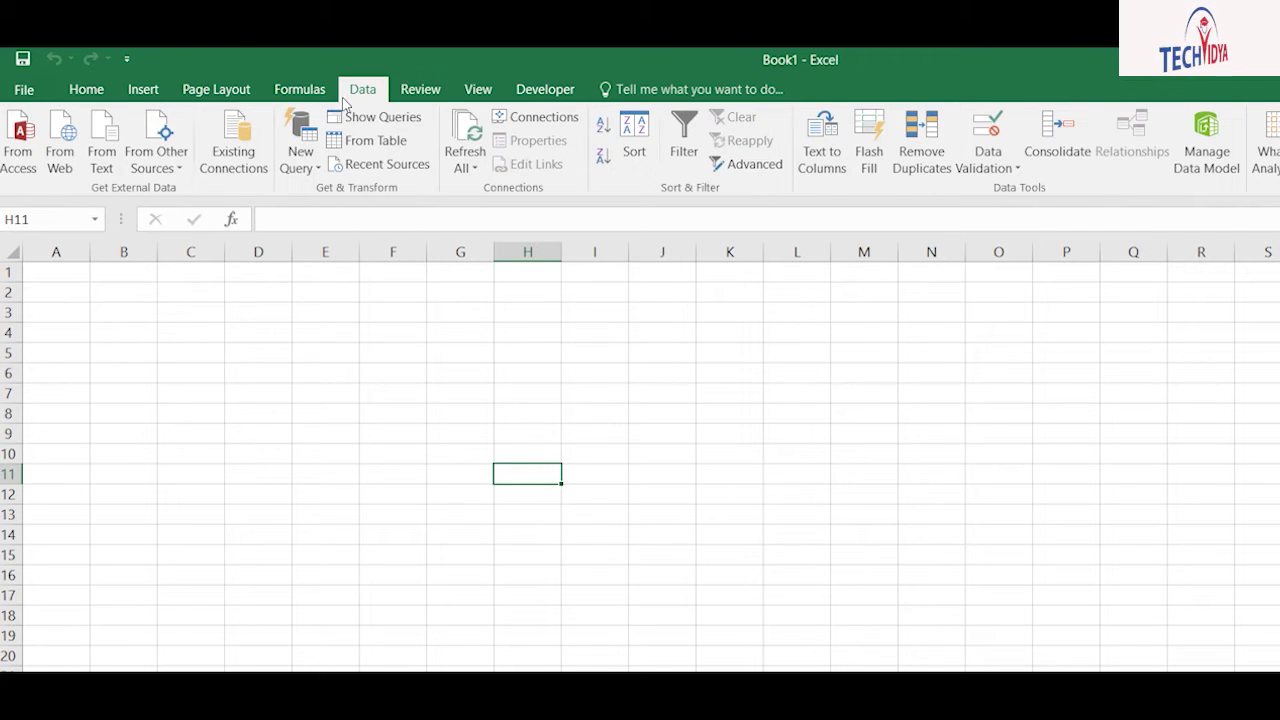
{"action": "left_click", "coordinate": [122, 88]}
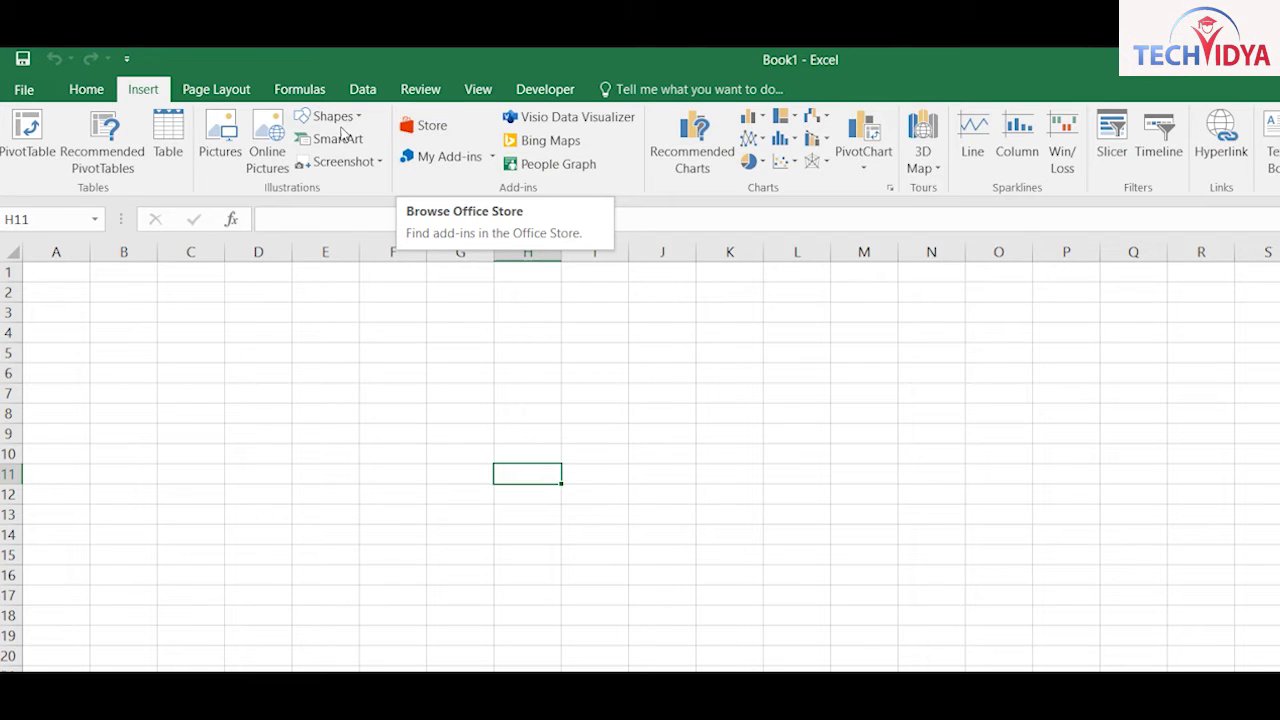
{"action": "left_click", "coordinate": [440, 157]}
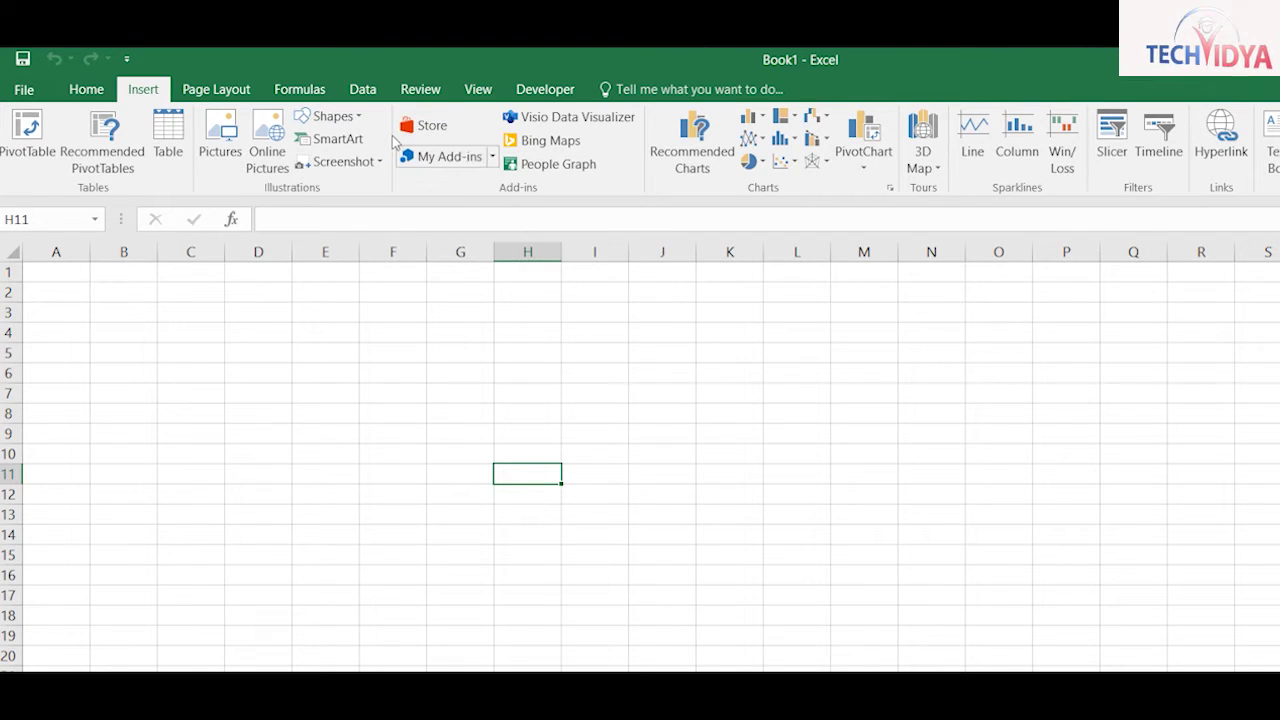
{"action": "left_click", "coordinate": [393, 139]}
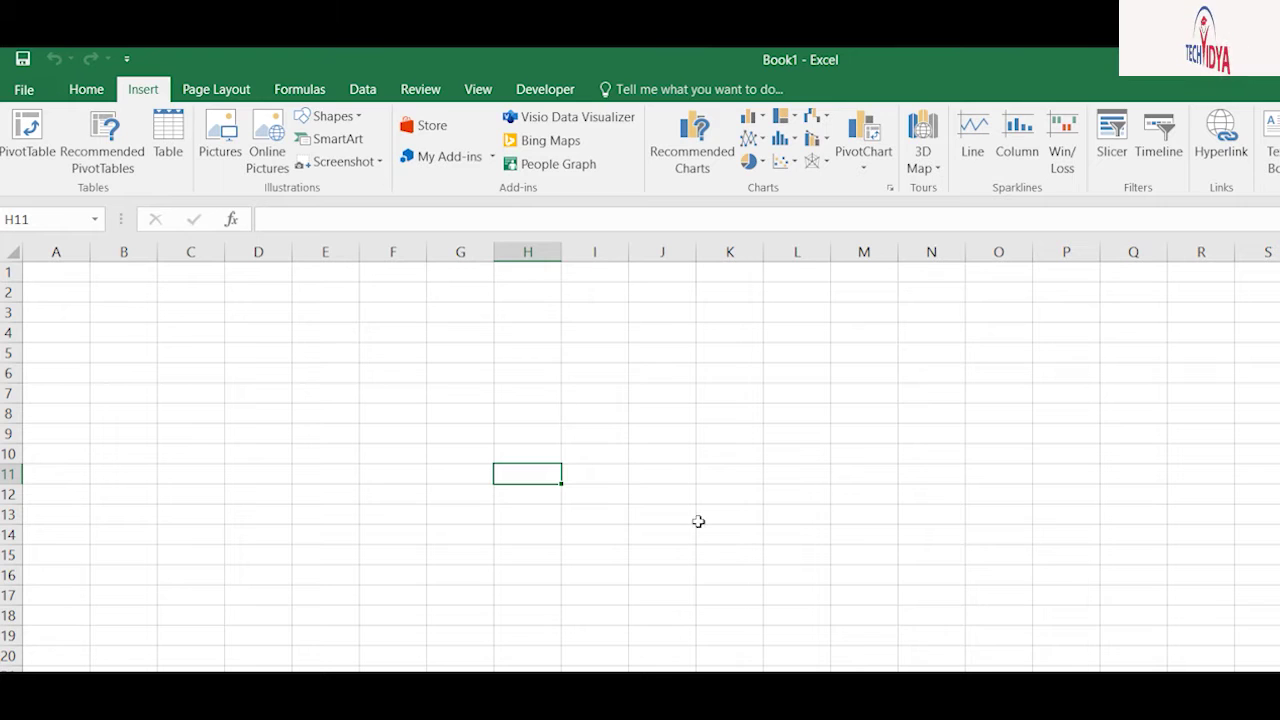
{"action": "left_click", "coordinate": [278, 89]}
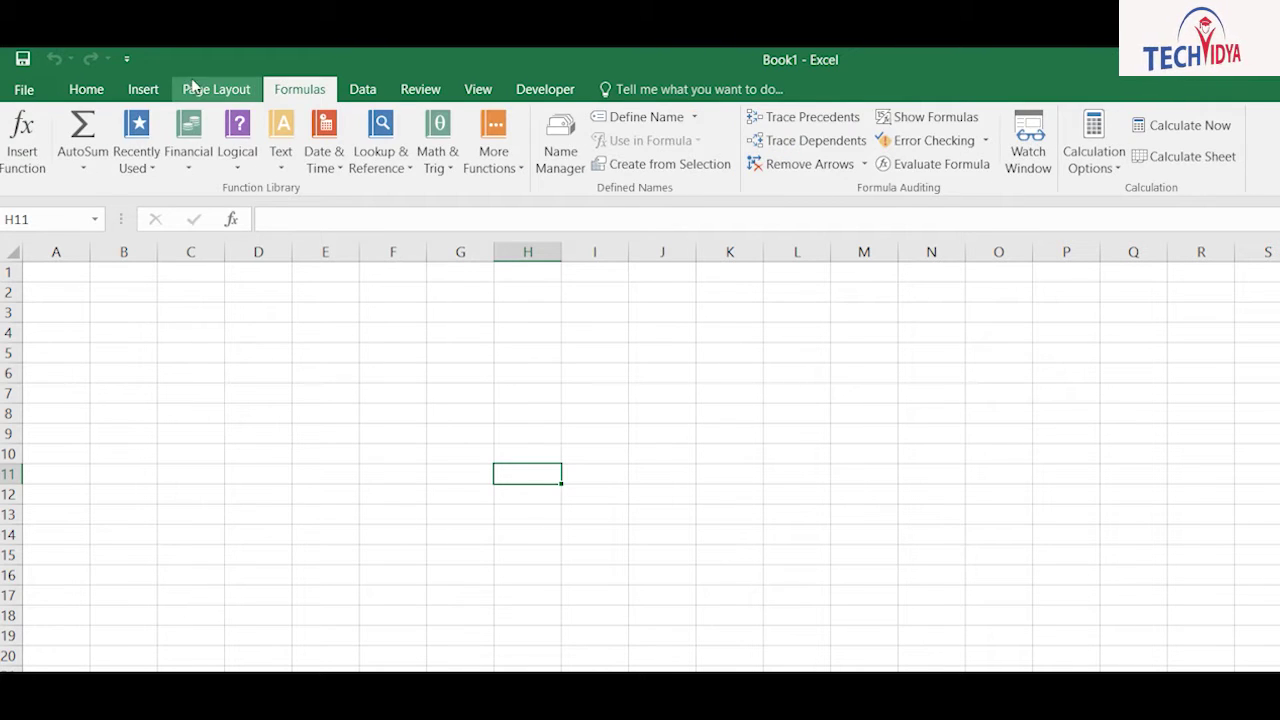
Step: Enter the placeholder text 'dasdfasdf' in cell A1
{"action": "left_click", "coordinate": [194, 88]}
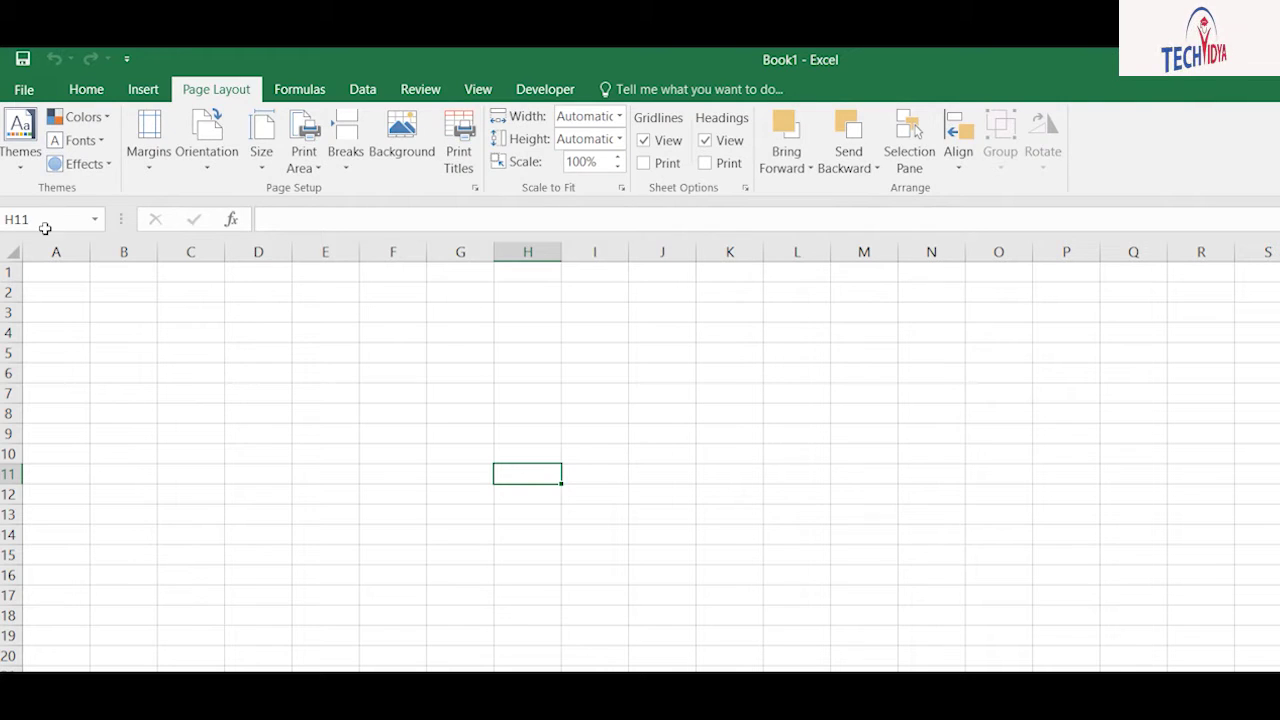
{"action": "key", "text": "ctrl+Home"}
{"action": "type", "text": "dasdfasdf"}
{"action": "left_click", "coordinate": [123, 333]}
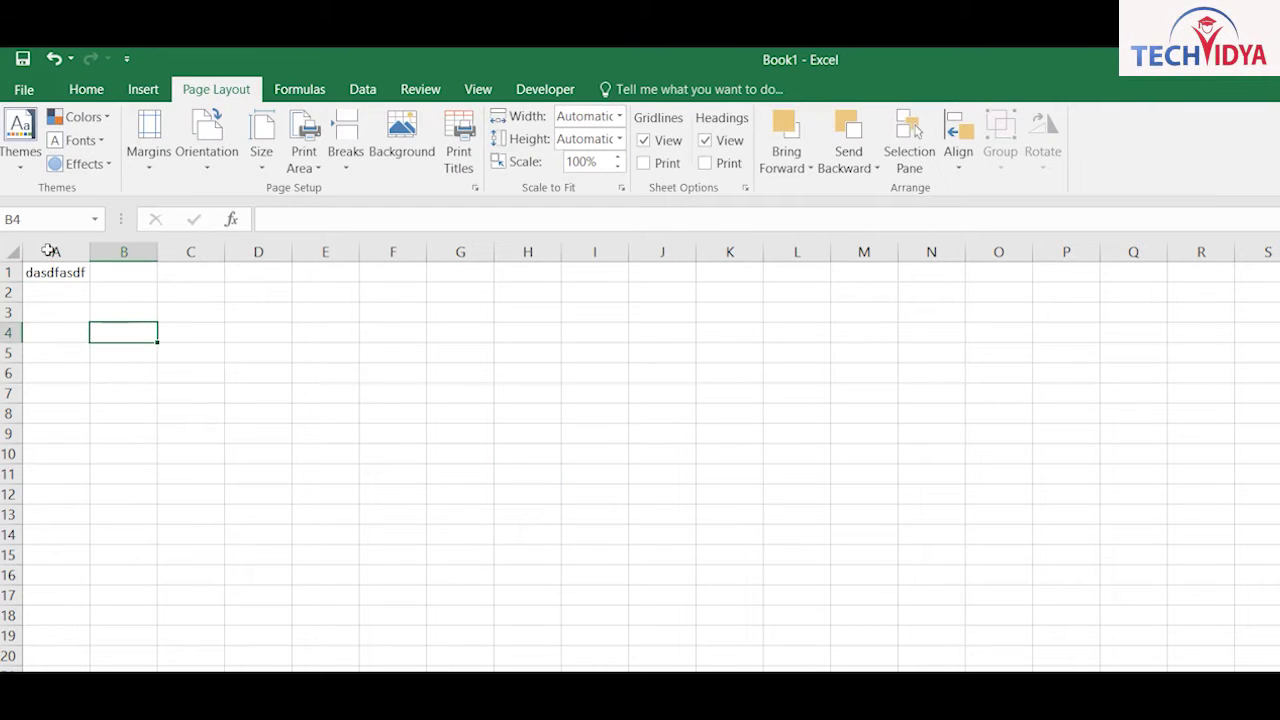
{"action": "key", "text": "ctrl+Home"}
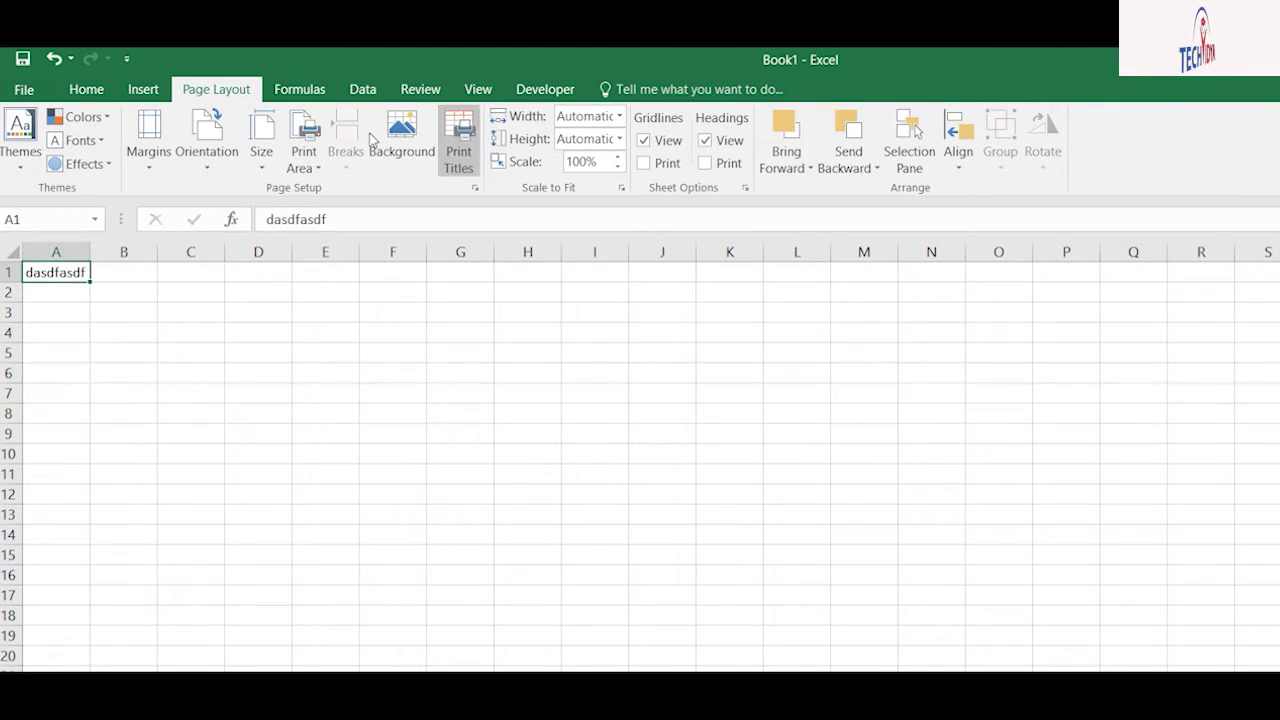
Step: Set row 1 ($1:$1) as the rows to repeat at the top of every printed page
{"action": "left_click", "coordinate": [458, 140]}
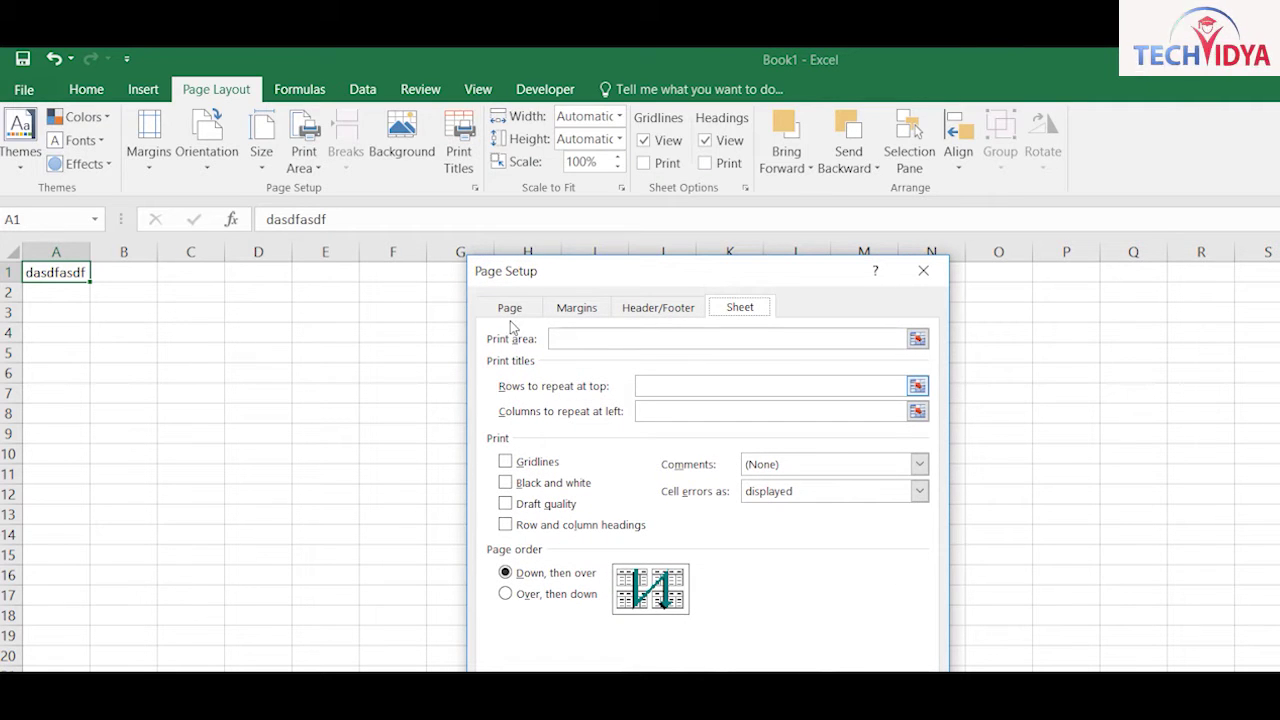
{"action": "left_click", "coordinate": [680, 386]}
{"action": "left_click", "coordinate": [10, 272]}
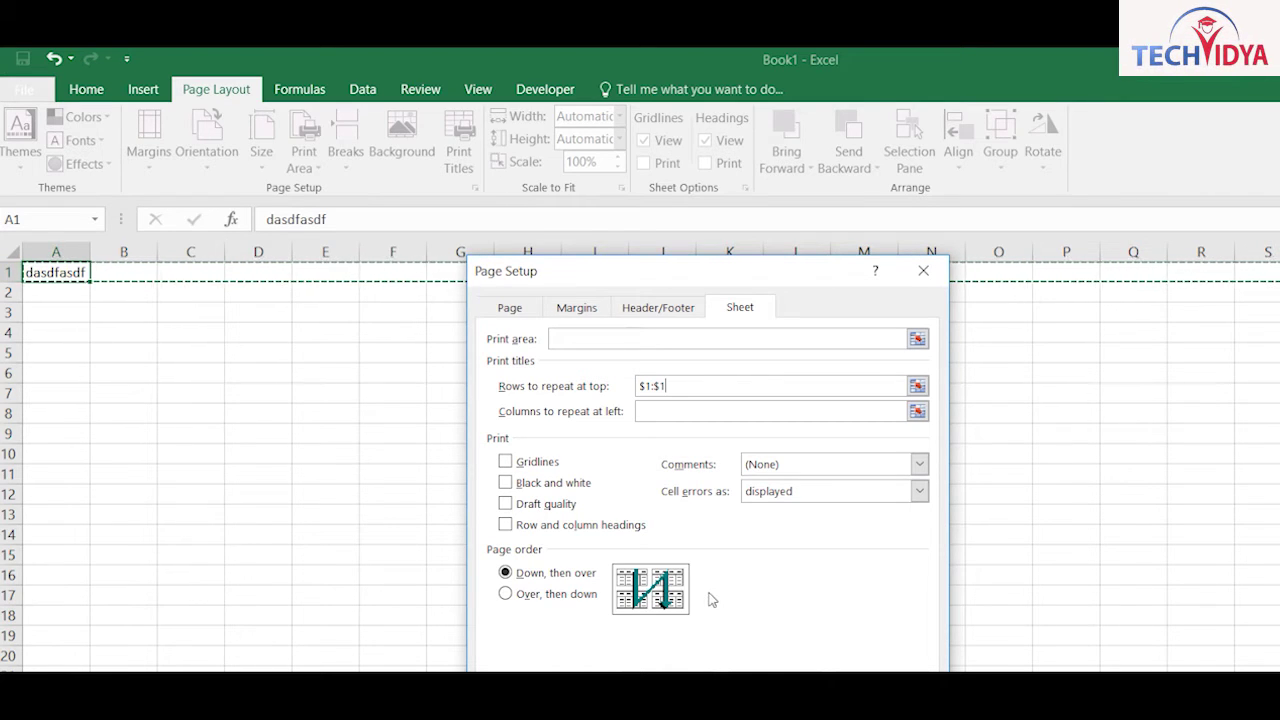
{"action": "key", "text": "Escape"}
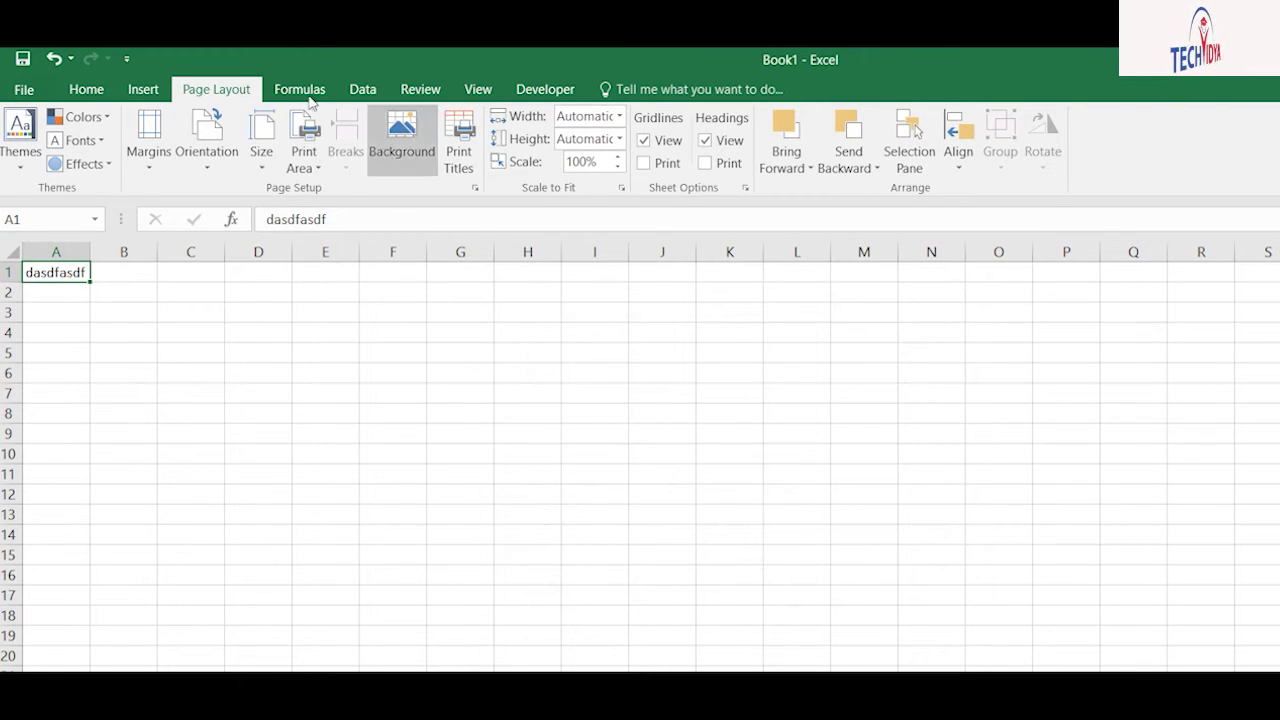
Step: Delete the placeholder text from cell A1
{"action": "left_click", "coordinate": [478, 89]}
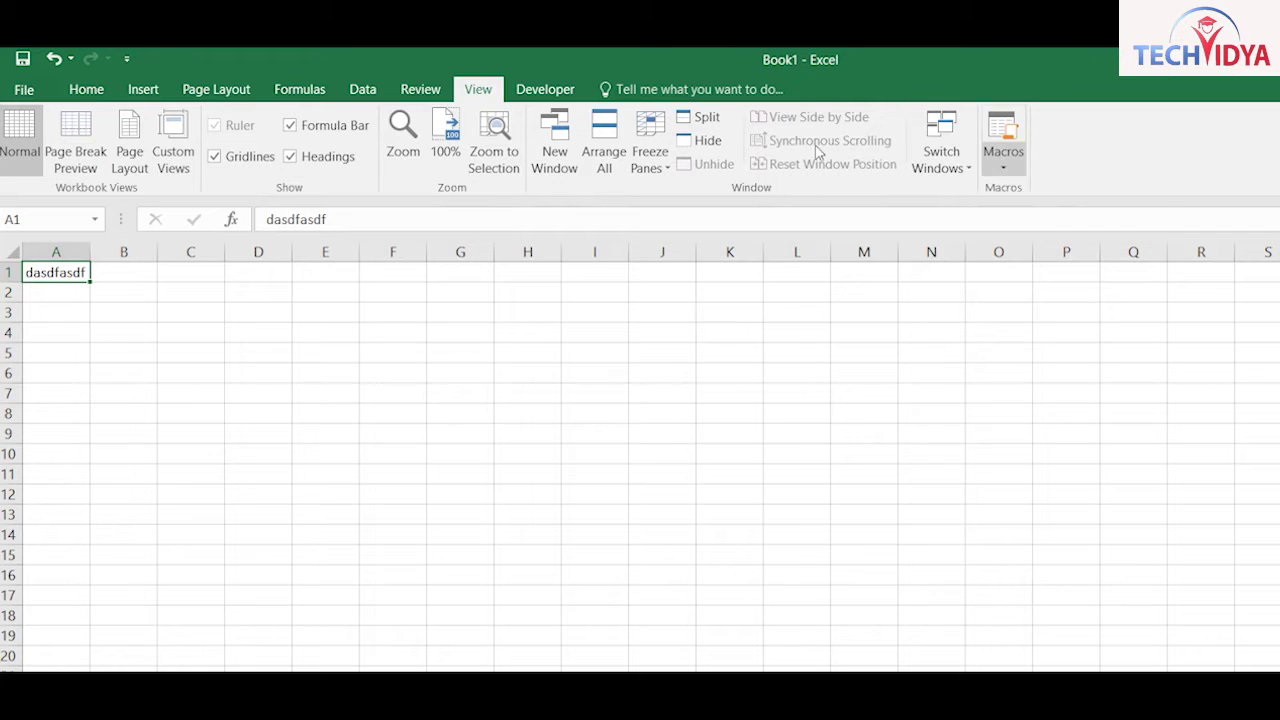
{"action": "left_click", "coordinate": [1003, 155]}
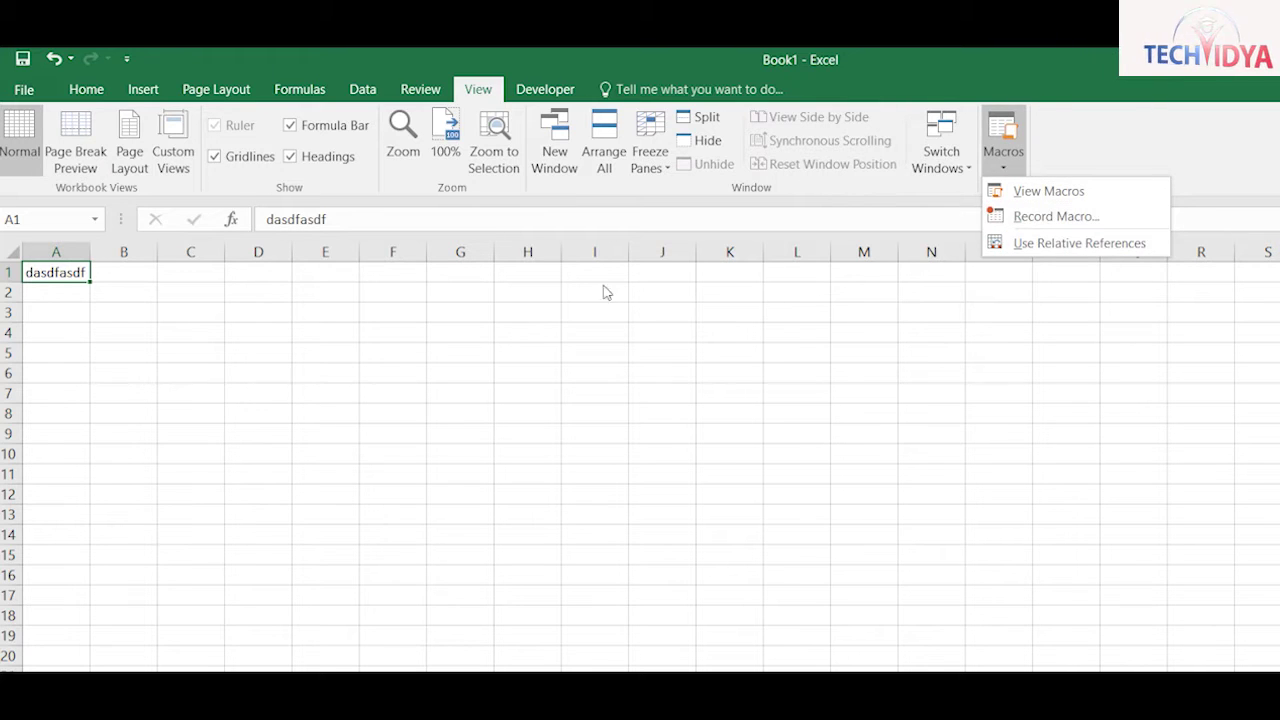
{"action": "left_click", "coordinate": [116, 350]}
{"action": "key", "text": "Delete"}
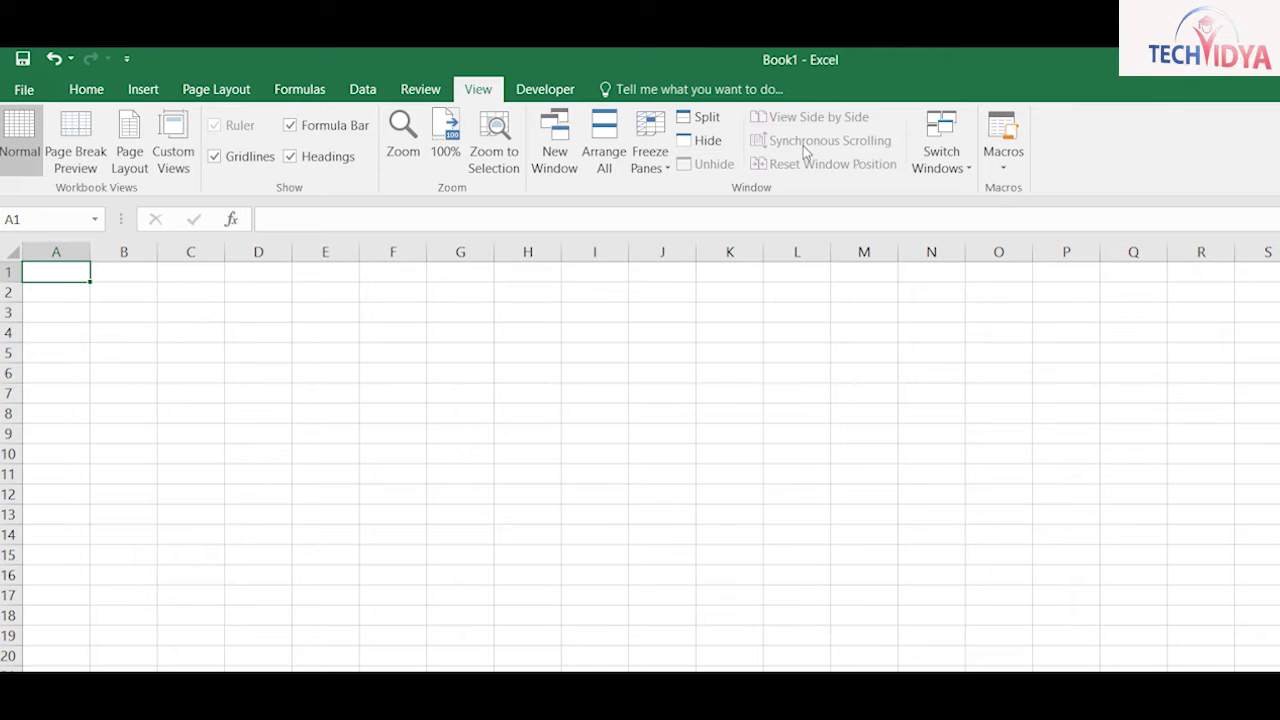
Step: Start recording a macro named Macro1 and type Ram in A1
{"action": "left_click", "coordinate": [1003, 158]}
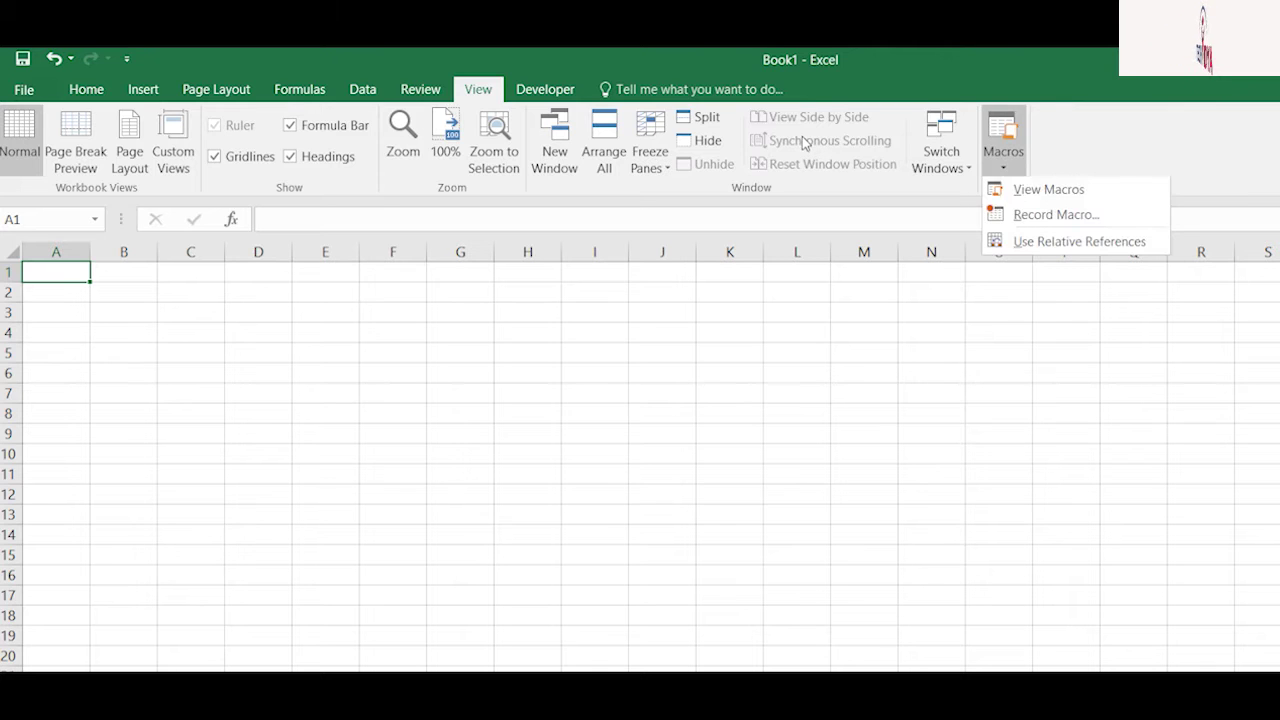
{"action": "left_click", "coordinate": [1056, 216]}
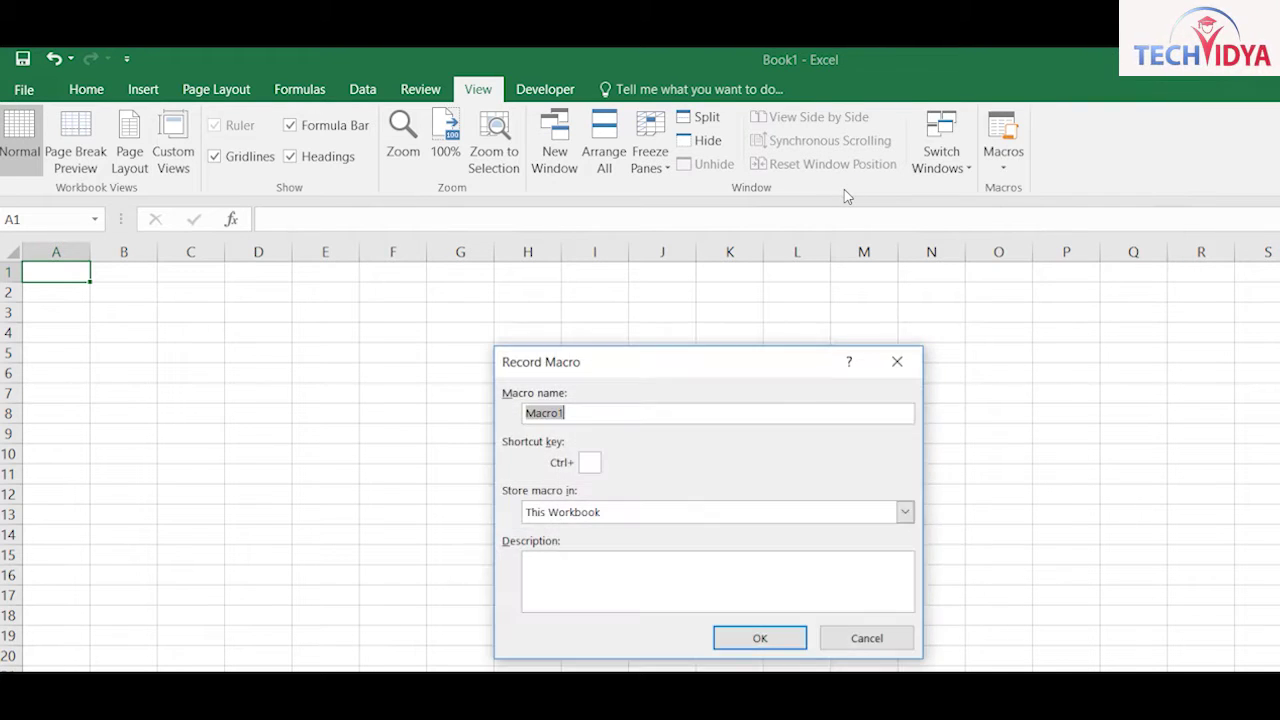
{"action": "key", "text": "Tab"}
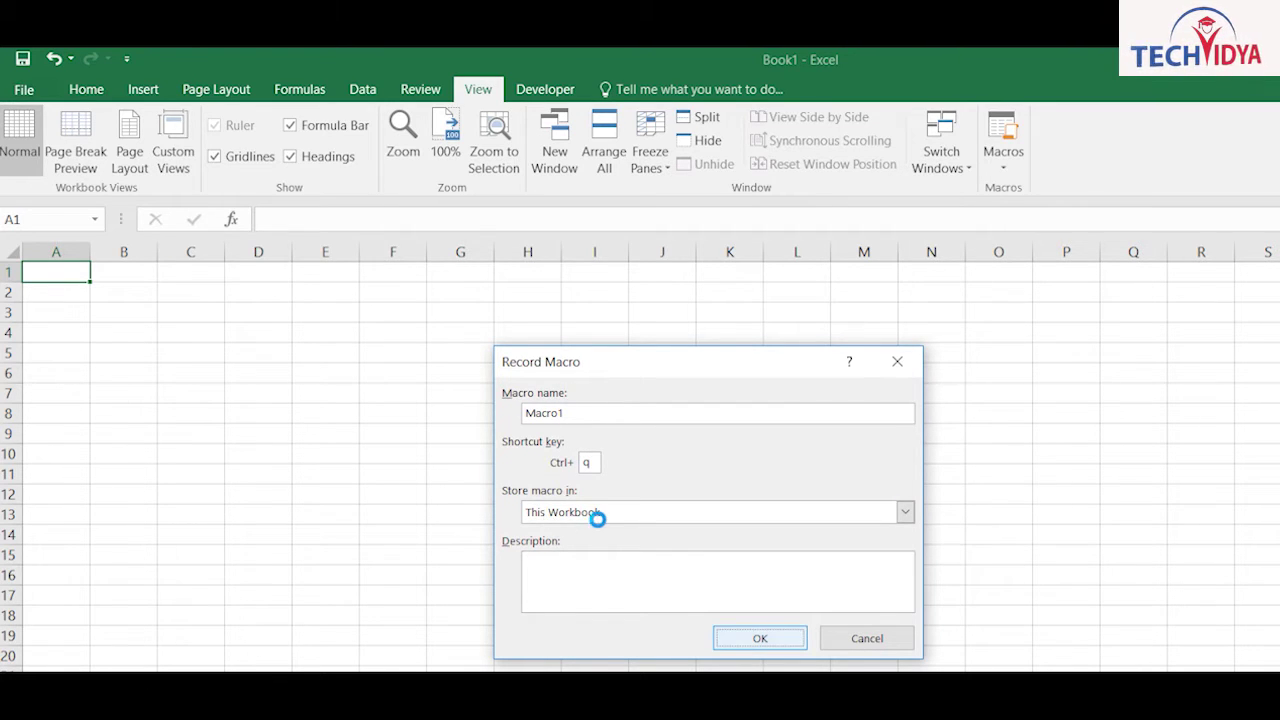
{"action": "key", "text": "Return"}
{"action": "type", "text": "Ram"}
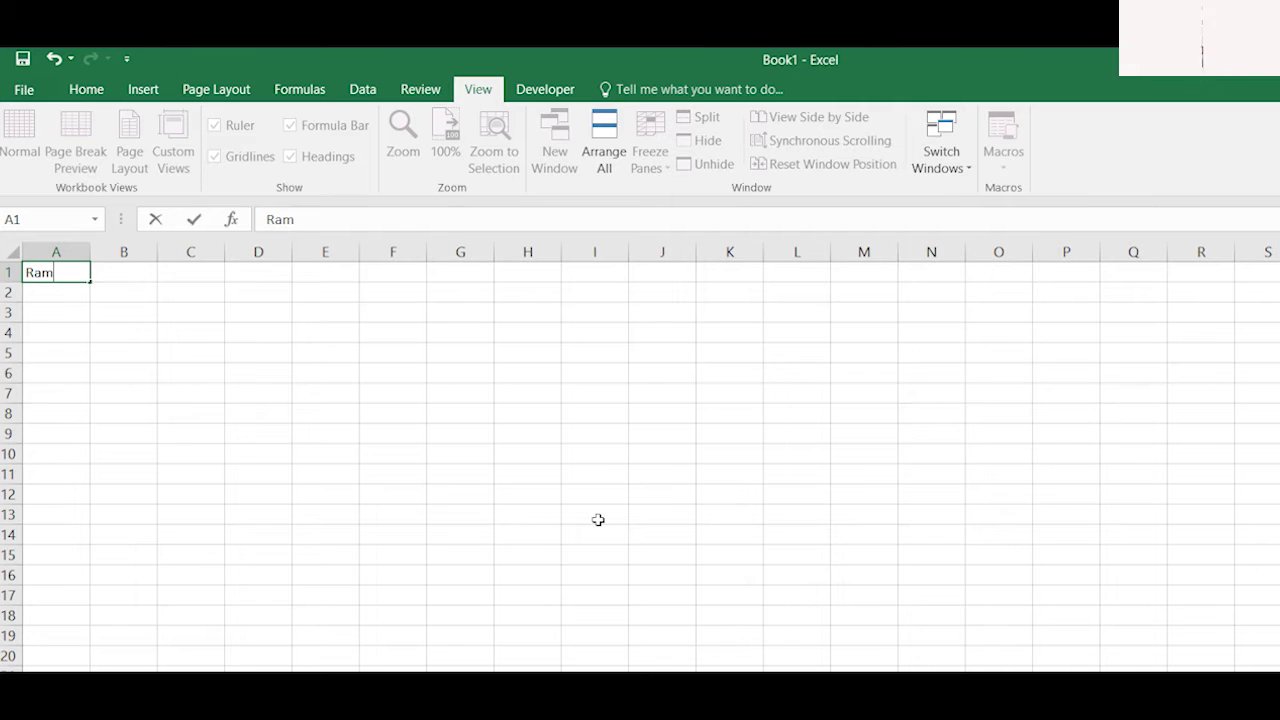
Step: Commit Ram in A1 and stop recording Macro1
{"action": "key", "text": "ctrl+Return"}
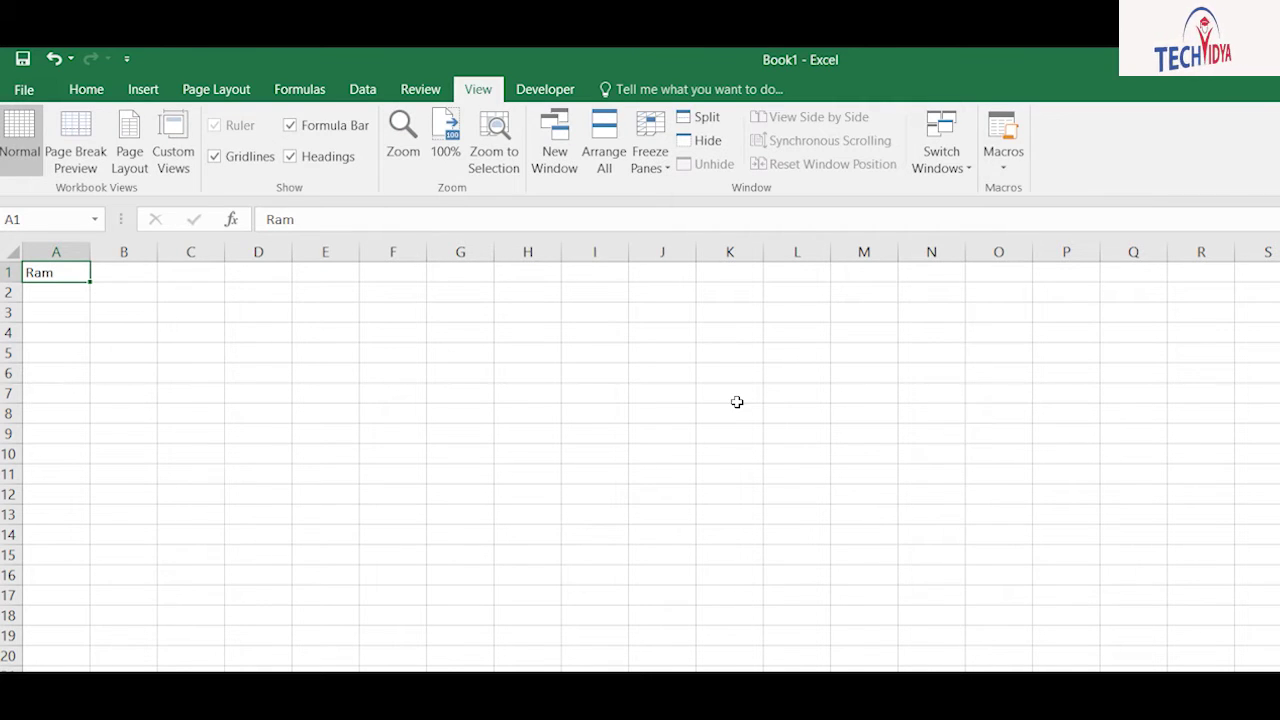
{"action": "left_click", "coordinate": [1003, 166]}
{"action": "left_click", "coordinate": [1040, 217]}
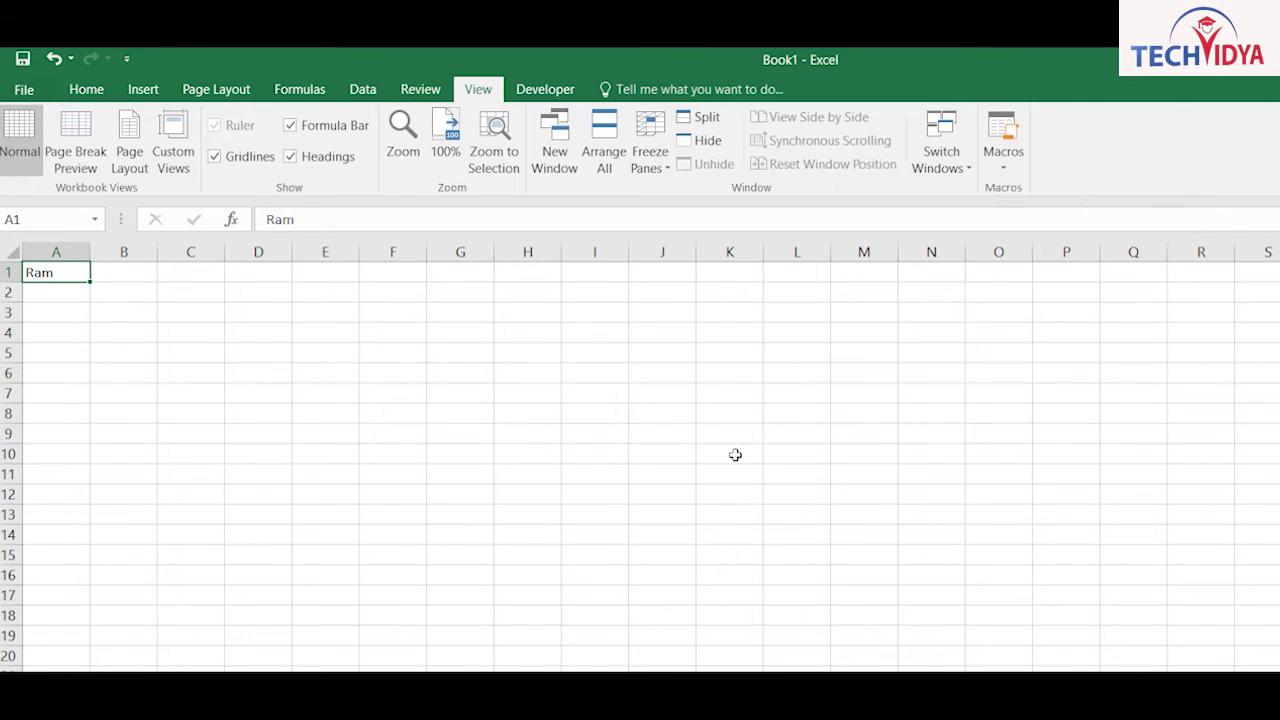
Step: Replay the macro to put Ram in J9, G17 and the block M5:S22
{"action": "left_click", "coordinate": [662, 433]}
{"action": "key", "text": "ctrl+r"}
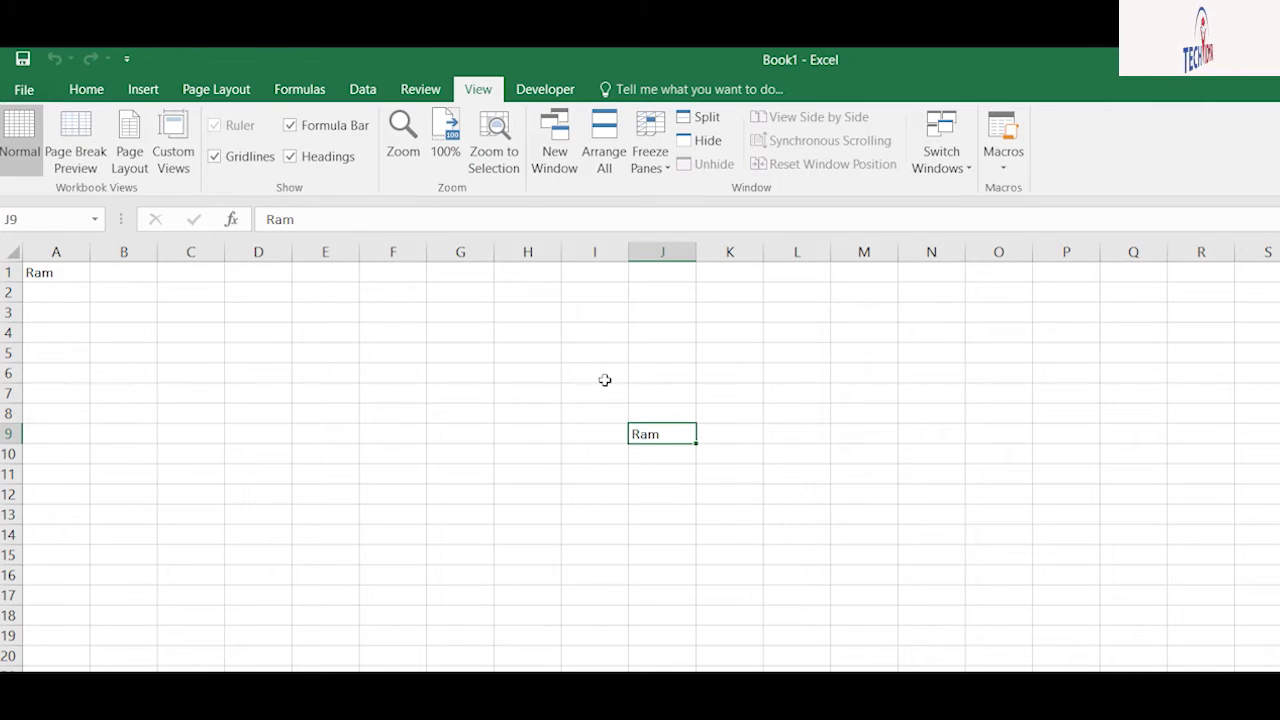
{"action": "left_click", "coordinate": [460, 595]}
{"action": "key", "text": "ctrl+r"}
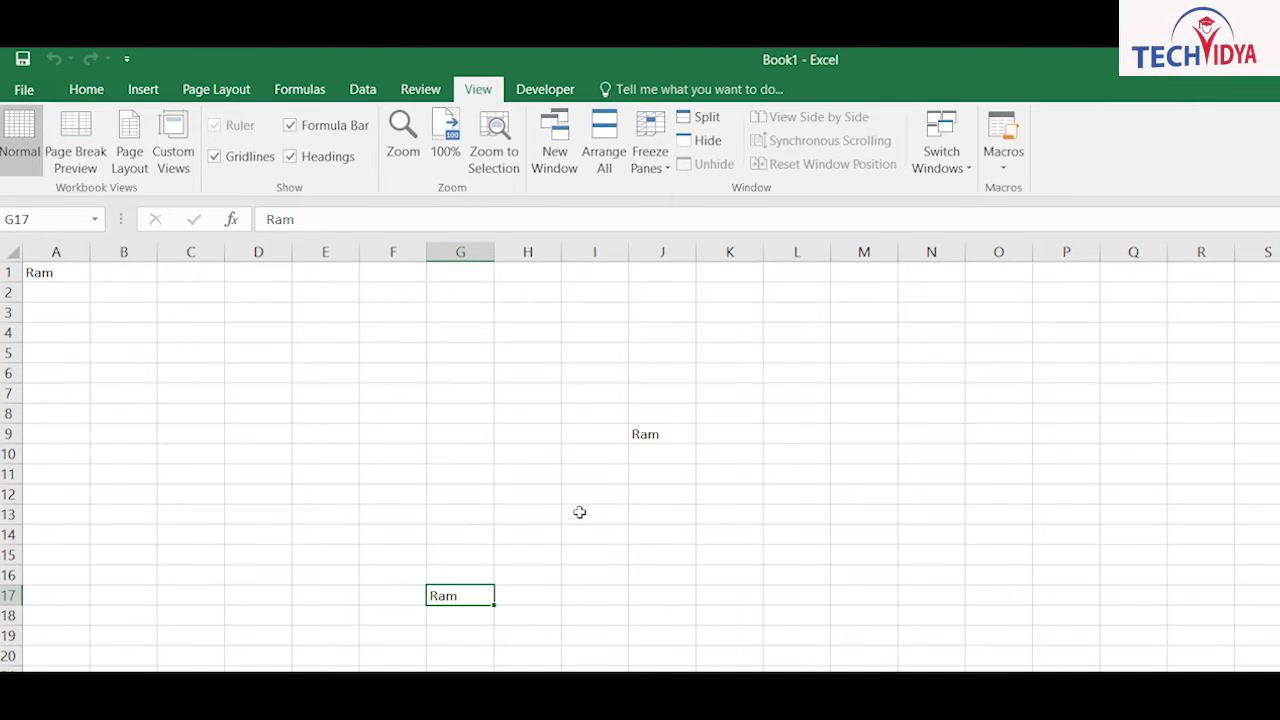
{"action": "left_click_drag", "start_coordinate": [864, 352], "coordinate": [1041, 563]}
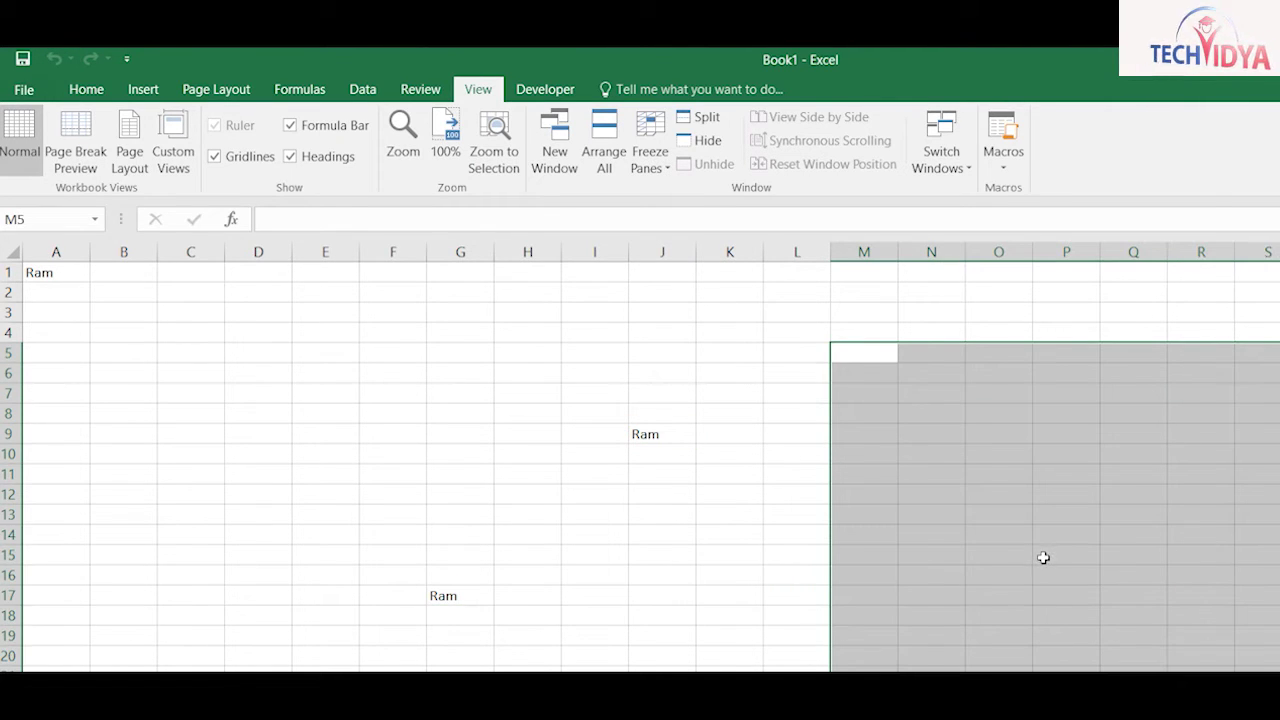
{"action": "key", "text": "ctrl+r"}
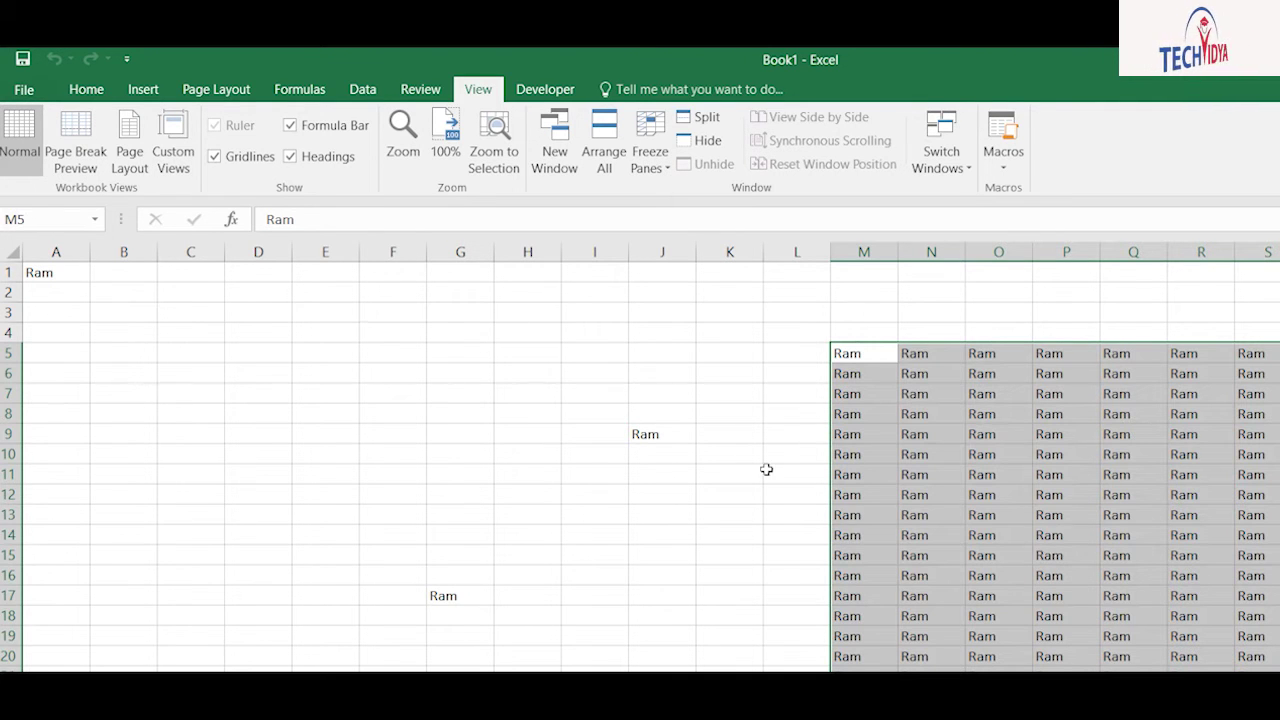
{"action": "left_click", "coordinate": [935, 555]}
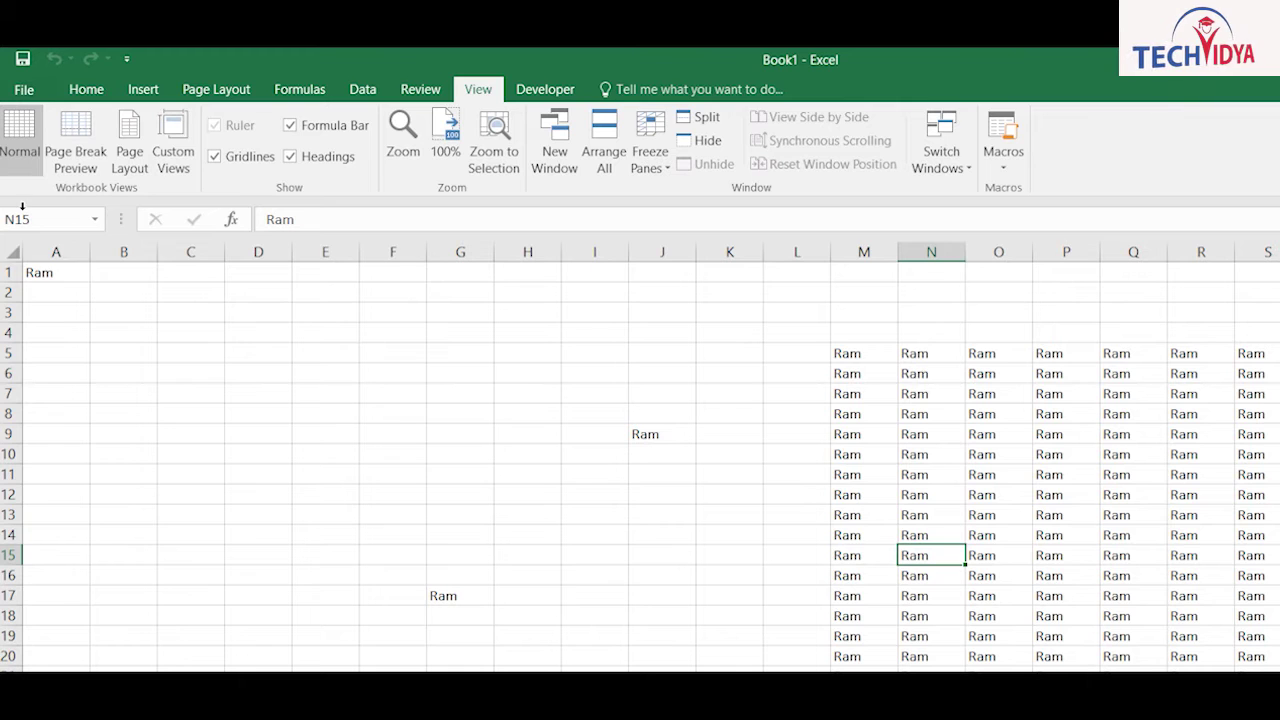
Step: Clear every Ram test entry from the whole sheet, returning to A1
{"action": "left_click_drag", "start_coordinate": [45, 272], "coordinate": [1163, 490]}
{"action": "key", "text": "ctrl+a"}
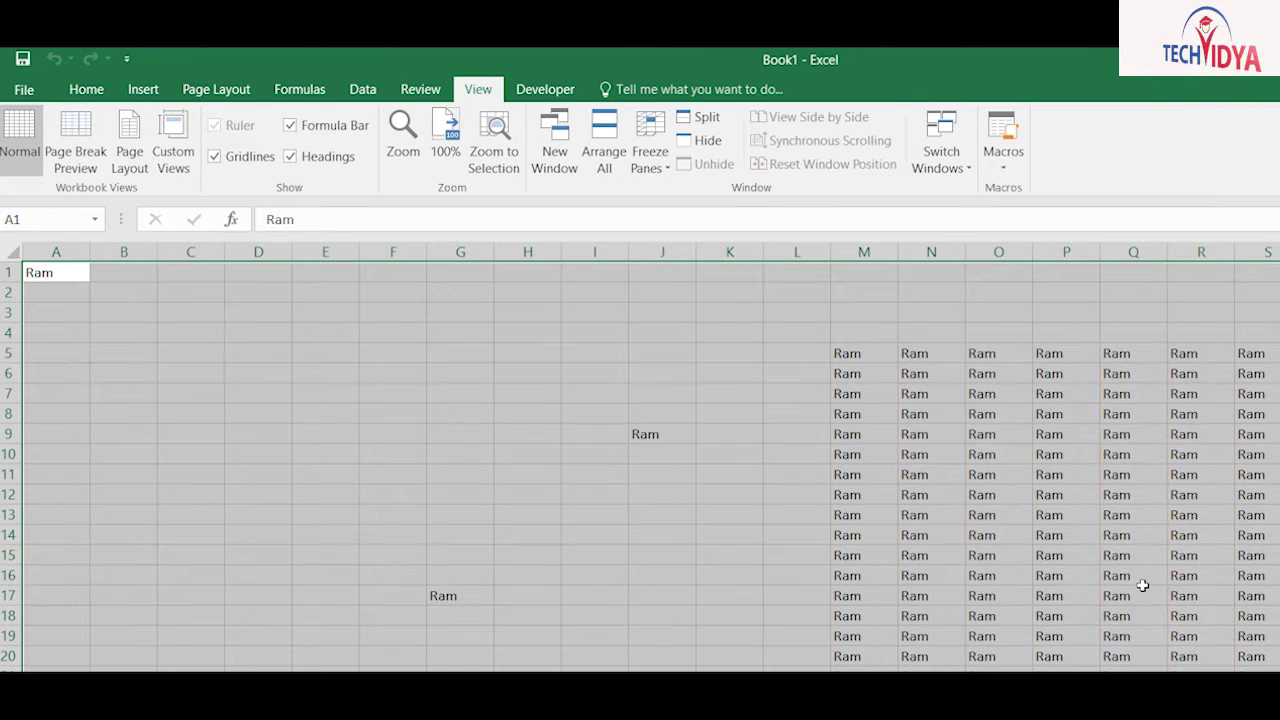
{"action": "key", "text": "Delete"}
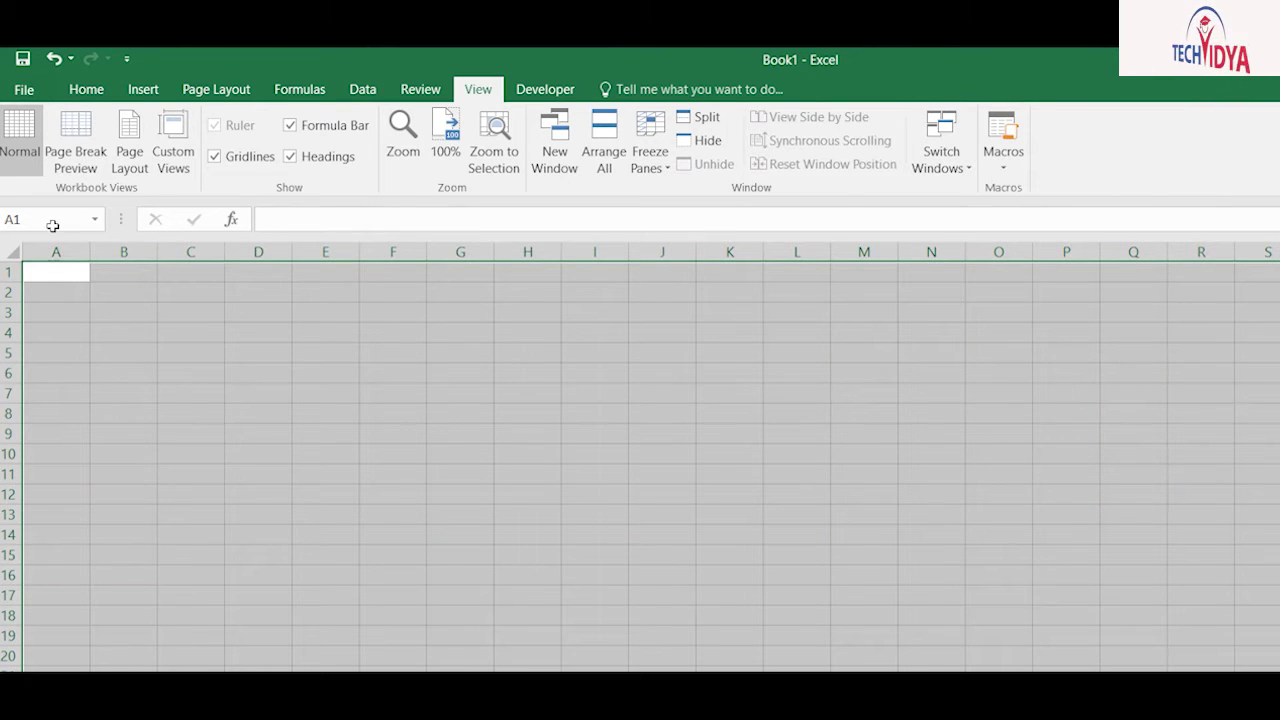
{"action": "left_click", "coordinate": [52, 272]}
Step: Type headers Roll, Class, hindi, english, math, science, sst, total, per, Grade across row 1
{"action": "type", "text": "Ro"}
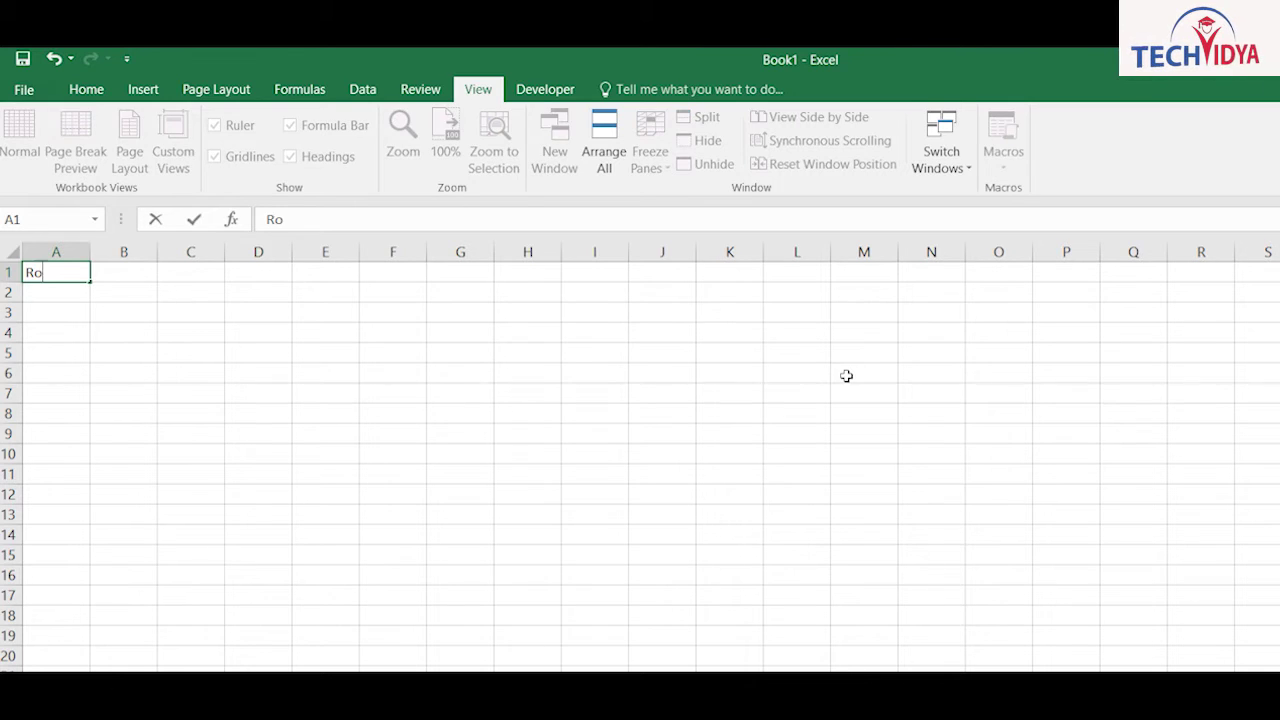
{"action": "type", "text": "ll"}
{"action": "key", "text": "Tab"}
{"action": "type", "text": "nm"}
{"action": "key", "text": "BackSpace"}
{"action": "key", "text": "BackSpace"}
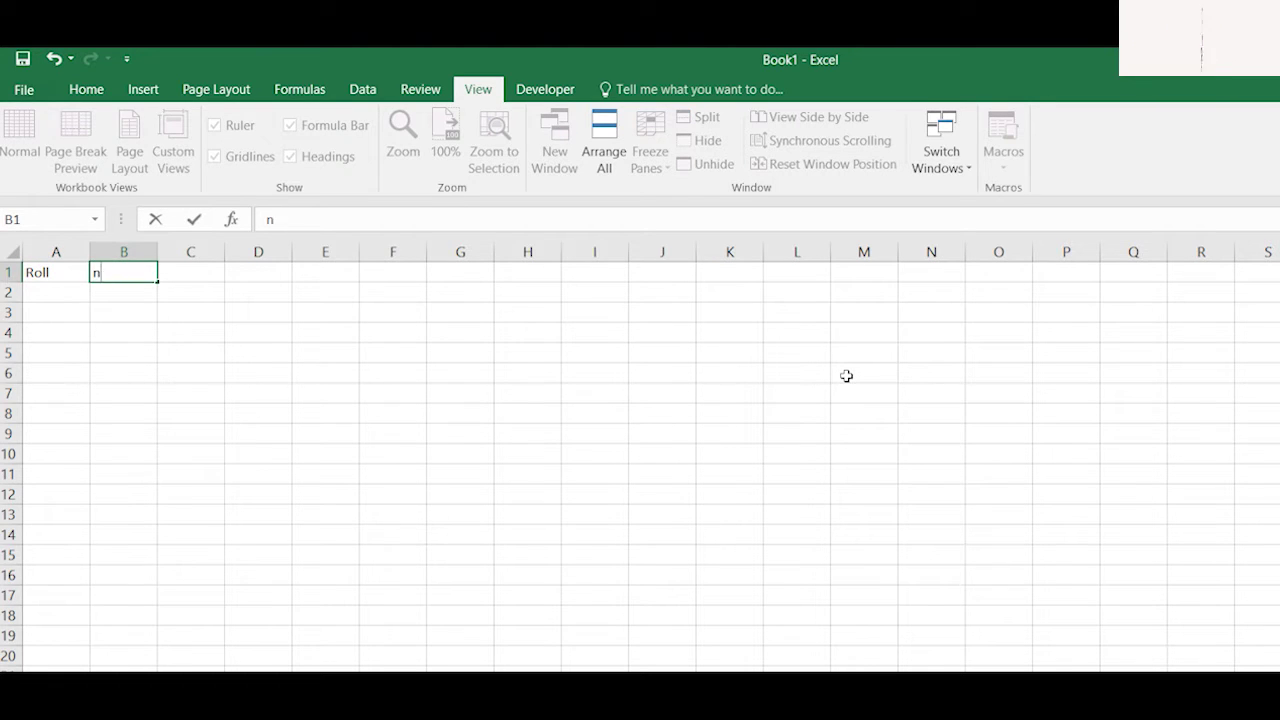
{"action": "type", "text": "Class"}
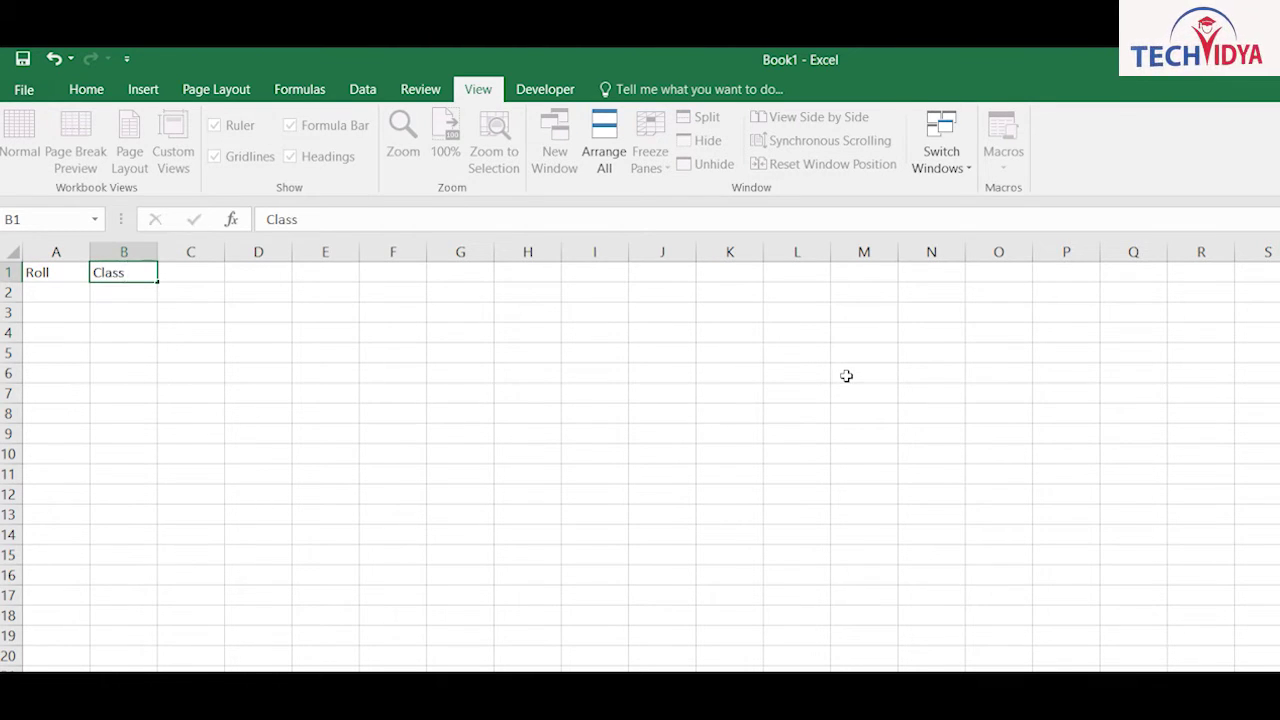
{"action": "key", "text": "Tab"}
{"action": "type", "text": "hindi"}
{"action": "key", "text": "Tab"}
{"action": "type", "text": "english"}
{"action": "key", "text": "Tab"}
{"action": "type", "text": "math"}
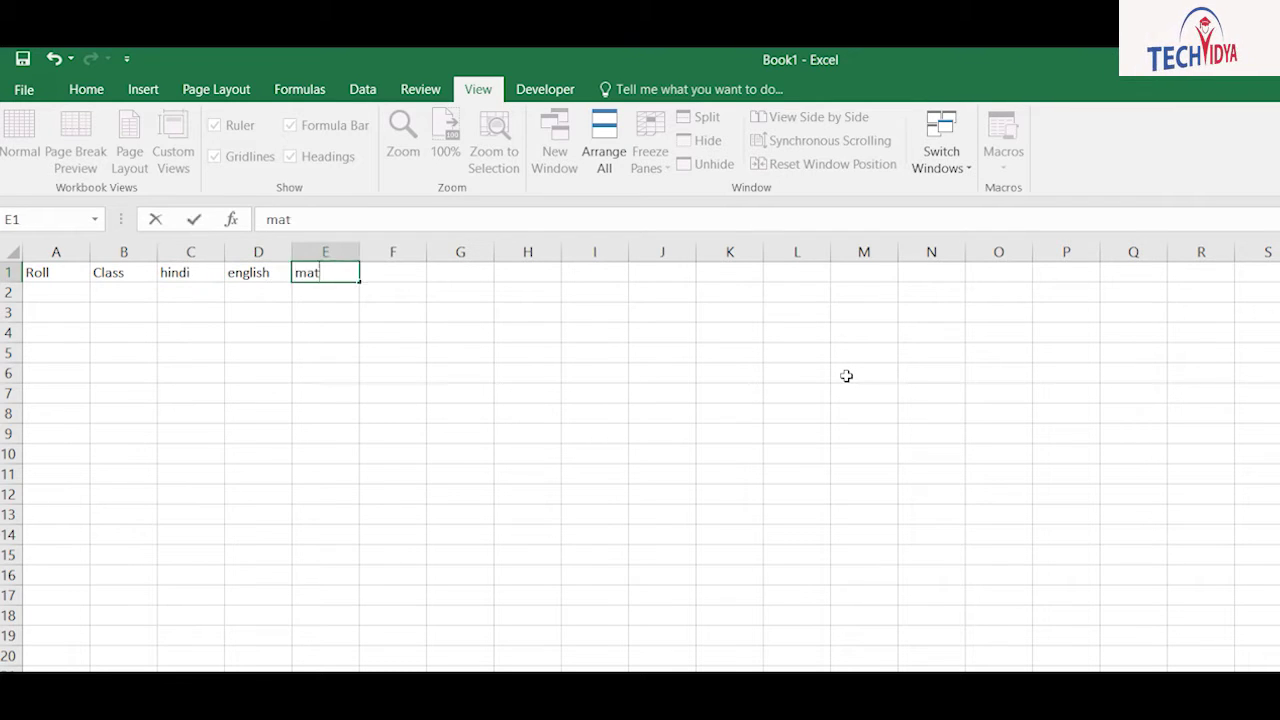
{"action": "key", "text": "Tab"}
{"action": "type", "text": "science"}
{"action": "key", "text": "Tab"}
{"action": "type", "text": "sst"}
{"action": "key", "text": "Tab"}
{"action": "type", "text": "total"}
{"action": "key", "text": "Tab"}
{"action": "type", "text": "per"}
{"action": "key", "text": "Tab"}
{"action": "type", "text": "Grade"}
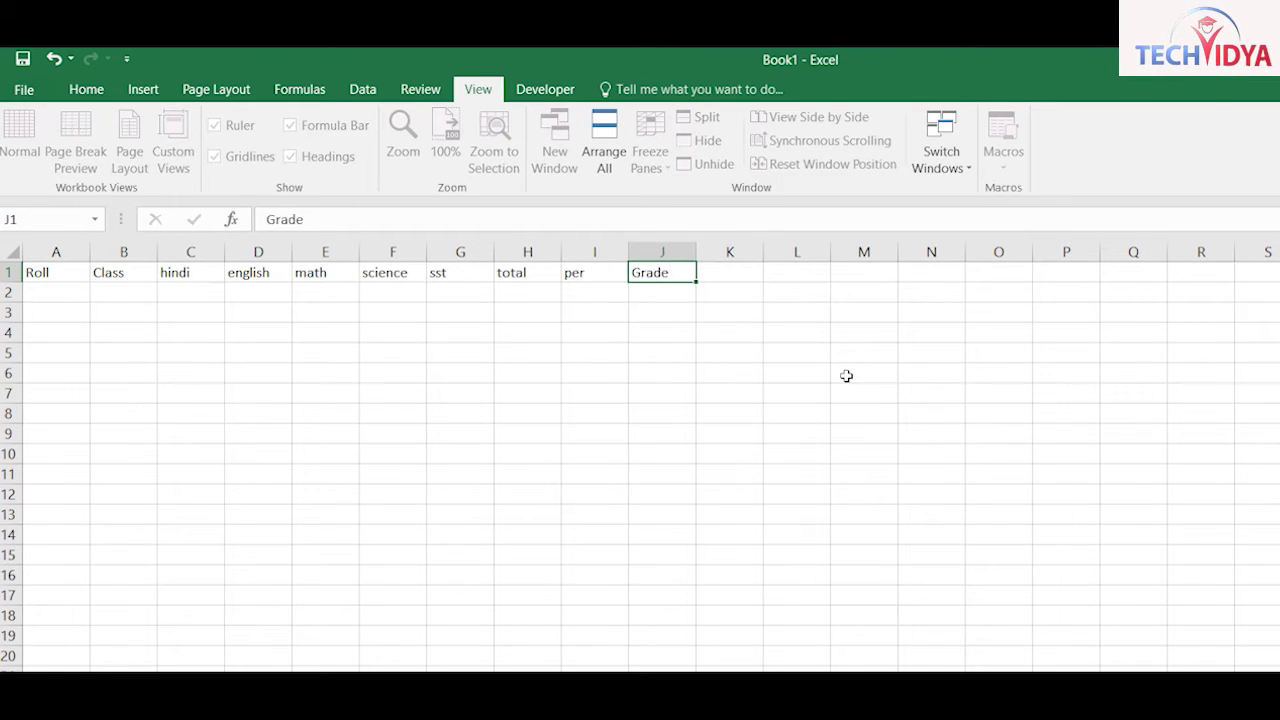
{"action": "key", "text": "Return"}
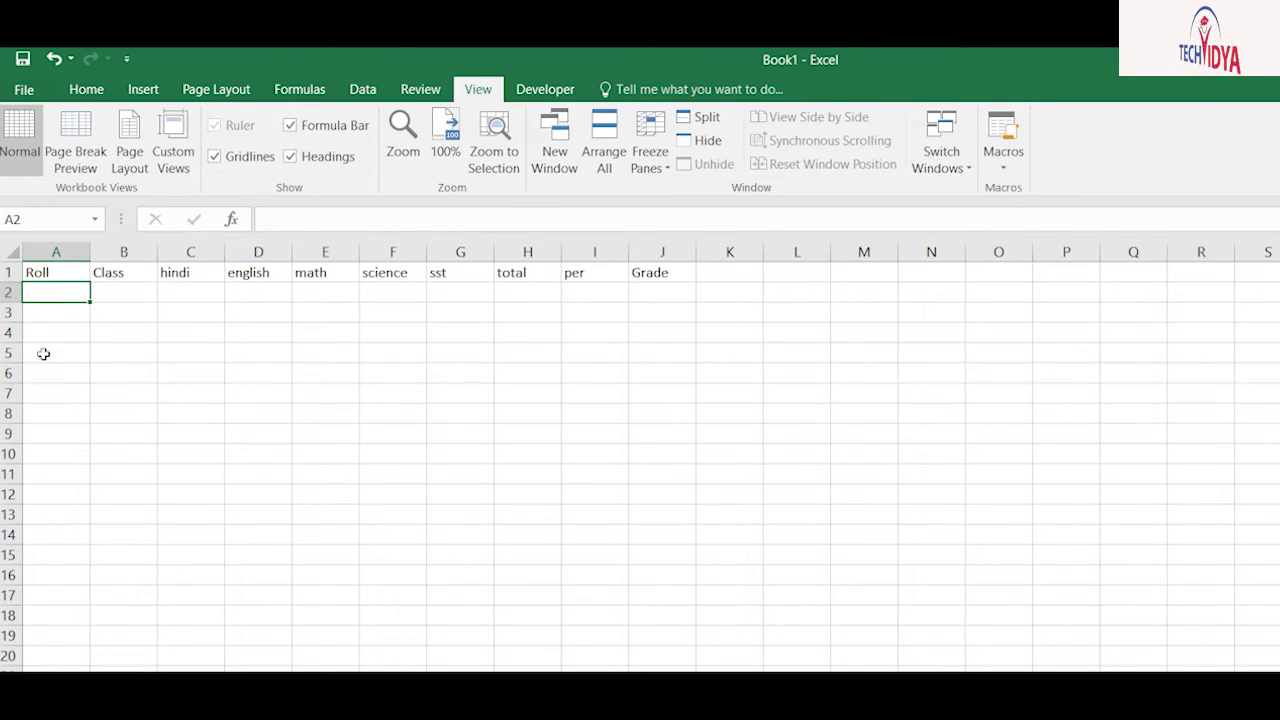
Step: Enter roll numbers 120 and 121 in A2:A3 and select both cells
{"action": "key", "text": "F2"}
{"action": "type", "text": "120"}
{"action": "key", "text": "Return"}
{"action": "type", "text": "121"}
{"action": "key", "text": "Return"}
{"action": "key", "text": "Up"}
{"action": "key", "text": "Up"}
{"action": "key", "text": "shift+Down"}
Step: Extend roll numbers down column A to 139, then enter classes High, Inter, Fifth in B2:B4
{"action": "left_click_drag", "start_coordinate": [90, 322], "coordinate": [70, 665]}
{"action": "left_click", "coordinate": [124, 292]}
{"action": "type", "text": "High"}
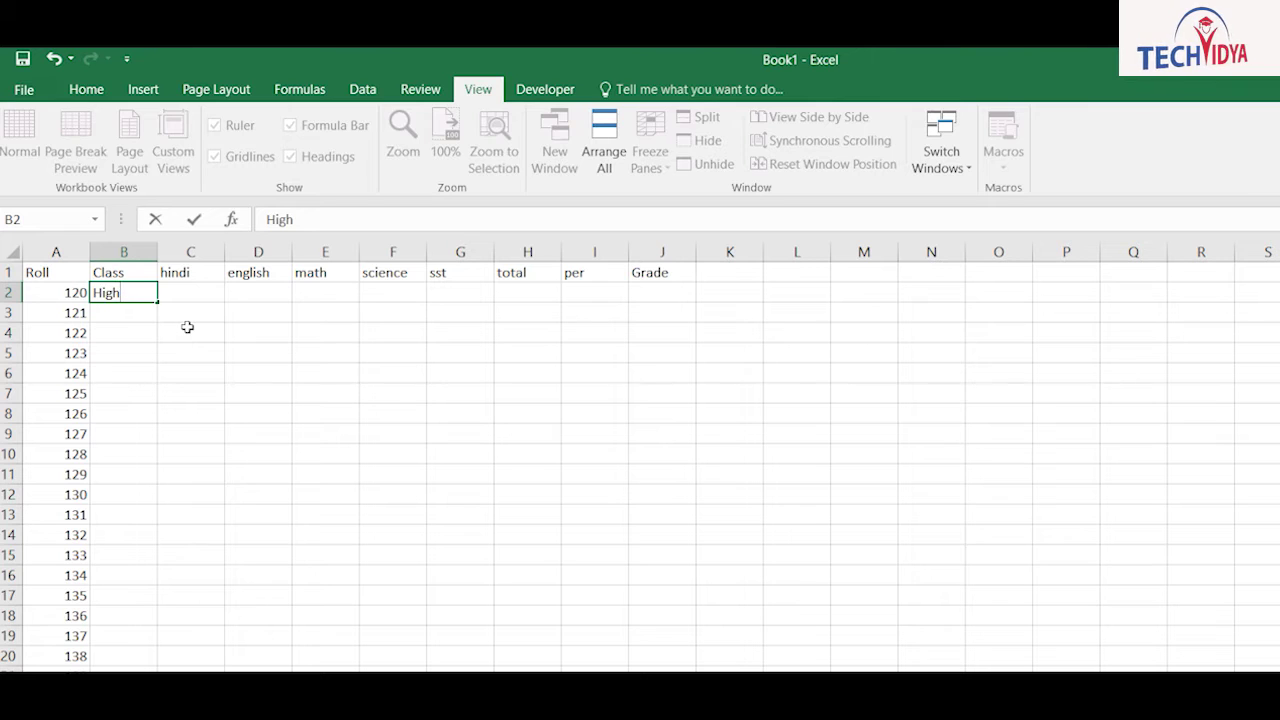
{"action": "key", "text": "Return"}
{"action": "type", "text": "Inter"}
{"action": "key", "text": "Return"}
{"action": "type", "text": "Fifth"}
{"action": "key", "text": "Return"}
Step: Continue column B with High, Inter and Fifth classes, correcting the mistyped entry in B5
{"action": "type", "text": "hh"}
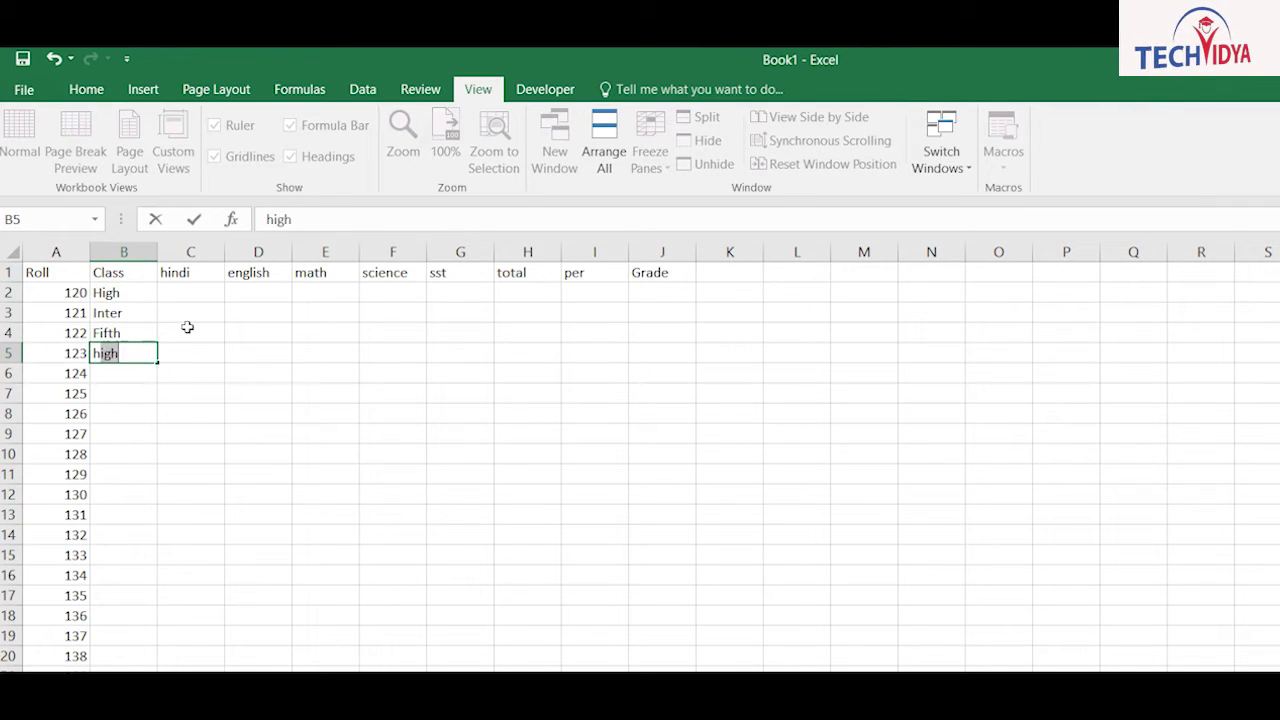
{"action": "key", "text": "Return"}
{"action": "key", "text": "Up"}
{"action": "type", "text": "High"}
{"action": "key", "text": "Return"}
{"action": "type", "text": "Inter"}
{"action": "key", "text": "Return"}
{"action": "type", "text": "Inter"}
{"action": "key", "text": "Return"}
{"action": "type", "text": "Fifth"}
{"action": "key", "text": "Return"}
{"action": "type", "text": "High"}
{"action": "key", "text": "Return"}
{"action": "type", "text": "Inter"}
{"action": "key", "text": "Return"}
{"action": "type", "text": "Fifth fifth high high fifth inter inter fifth"}
Step: Fill the remaining class cells down to B19 with high, fifth and inter
{"action": "key", "text": "Return"}
{"action": "key", "text": "Return"}
{"action": "type", "text": "high"}
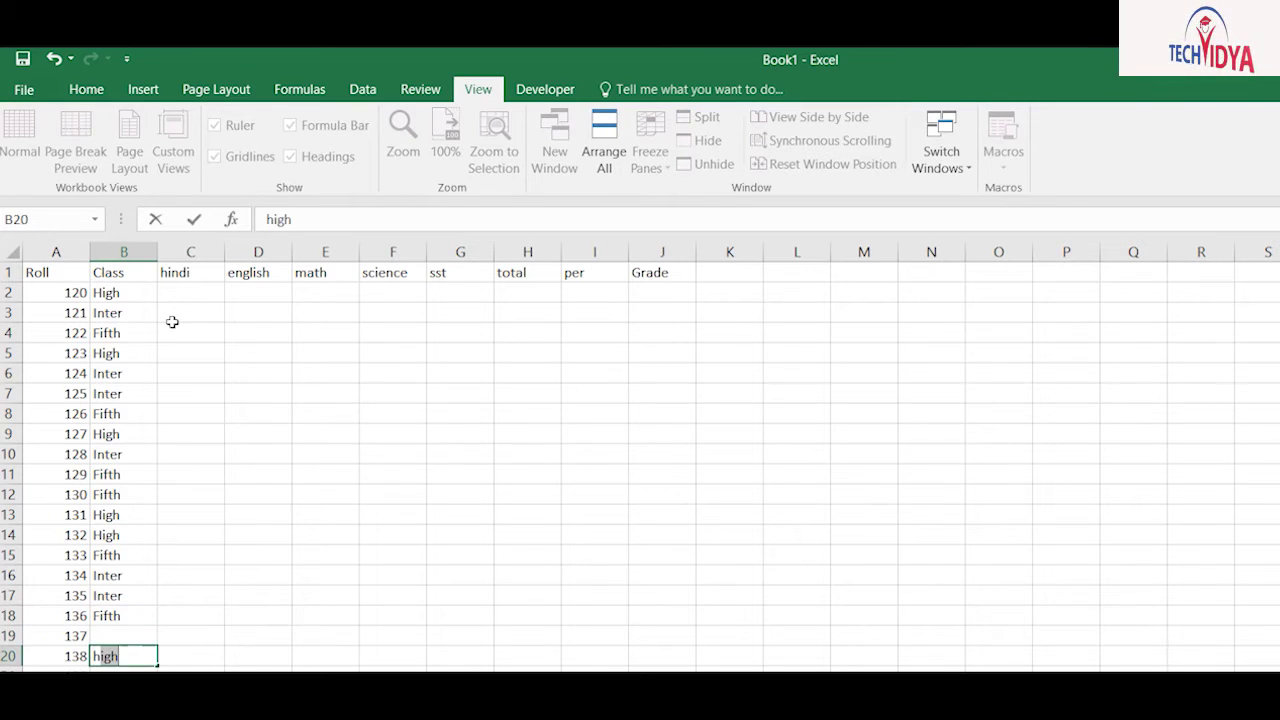
{"action": "key", "text": "Return"}
{"action": "key", "text": "Return"}
{"action": "type", "text": "fifth"}
{"action": "key", "text": "Return"}
{"action": "key", "text": "Return"}
{"action": "type", "text": "inter"}
{"action": "key", "text": "Return"}
{"action": "type", "text": "high"}
{"action": "key", "text": "Return"}
{"action": "type", "text": "high"}
{"action": "key", "text": "Return"}
{"action": "key", "text": "Return"}
{"action": "key", "text": "Return"}
{"action": "type", "text": "inter"}
{"action": "key", "text": "Return"}
{"action": "type", "text": "fifth"}
{"action": "key", "text": "Return"}
{"action": "key", "text": "Return"}
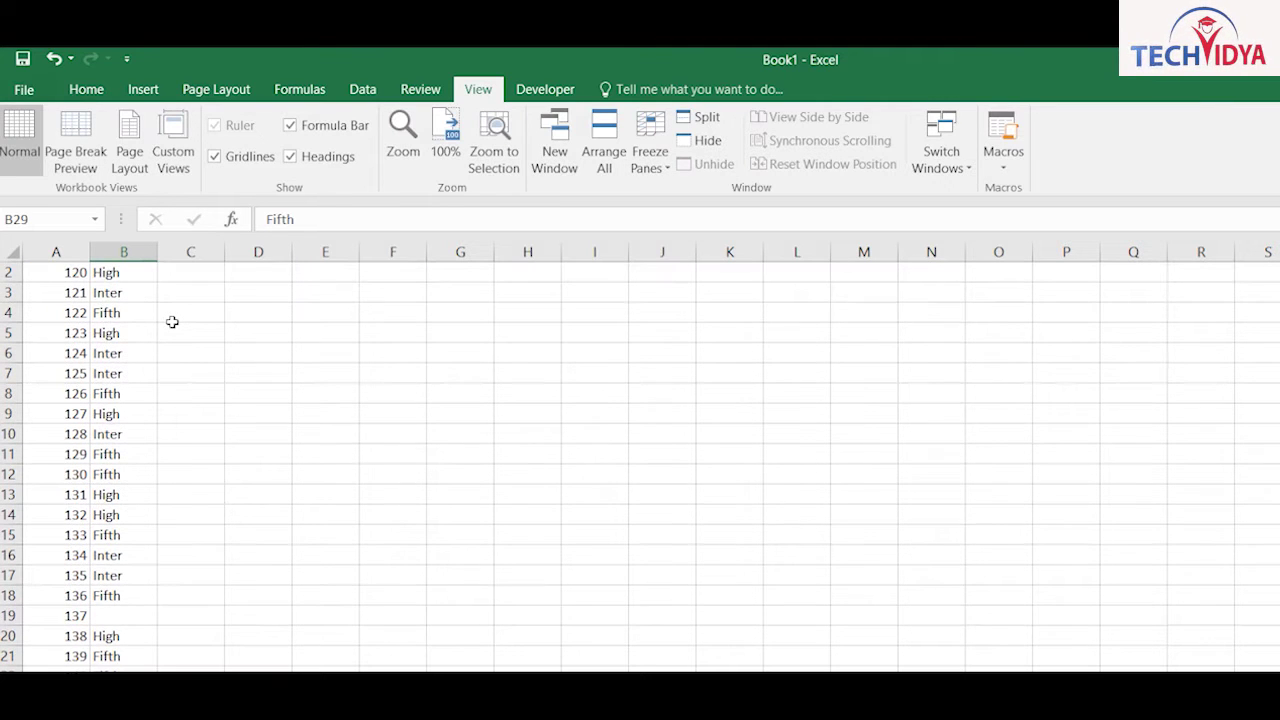
{"action": "key", "text": "Up"}
{"action": "key", "text": "Up"}
{"action": "key", "text": "Up"}
{"action": "key", "text": "Up"}
{"action": "key", "text": "Up"}
{"action": "key", "text": "F2"}
{"action": "key", "text": "Escape"}
Step: Select the subject mark range C2:G28 covering hindi through sst
{"action": "key", "text": "ctrl+Up"}
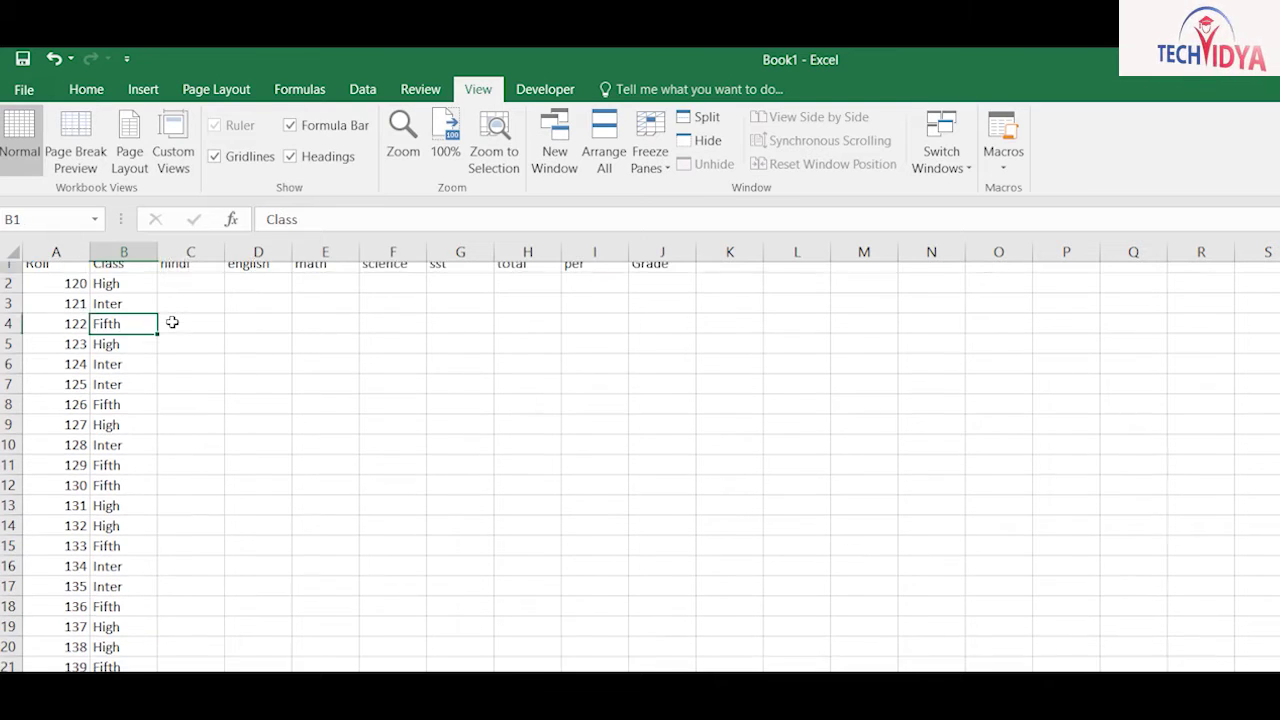
{"action": "key", "text": "Right"}
{"action": "key", "text": "Down"}
{"action": "key", "text": "shift+Right"}
{"action": "key", "text": "shift+Right"}
{"action": "key", "text": "shift+Right"}
{"action": "key", "text": "shift+Right"}
{"action": "key", "text": "shift+Down"}
{"action": "key", "text": "shift+Down"}
{"action": "key", "text": "shift+Down"}
{"action": "key", "text": "shift+Down"}
{"action": "key", "text": "shift+Down"}
{"action": "key", "text": "shift+Down"}
{"action": "key", "text": "shift+Down"}
{"action": "key", "text": "shift+Down"}
{"action": "key", "text": "shift+Down"}
{"action": "key", "text": "shift+Down"}
{"action": "key", "text": "shift+Down"}
{"action": "key", "text": "shift+Down"}
{"action": "key", "text": "shift+Down"}
{"action": "key", "text": "shift+Down"}
{"action": "key", "text": "shift+Down"}
{"action": "key", "text": "shift+Down"}
{"action": "key", "text": "shift+Down"}
{"action": "key", "text": "shift+Down"}
{"action": "key", "text": "shift+Down"}
{"action": "key", "text": "shift+Down"}
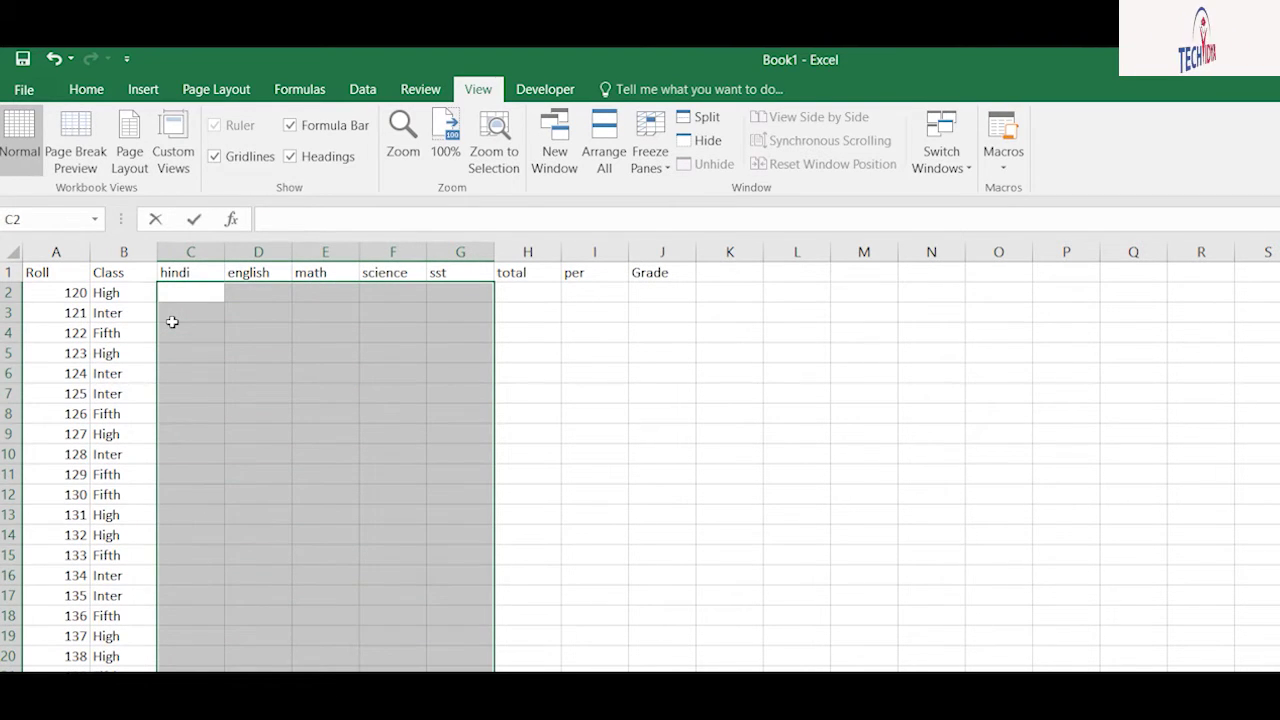
Step: Fill C2:G28 with =RANDBETWEEN(20,98) and paste the marks back as fixed values
{"action": "type", "text": "=randb"}
{"action": "key", "text": "Tab"}
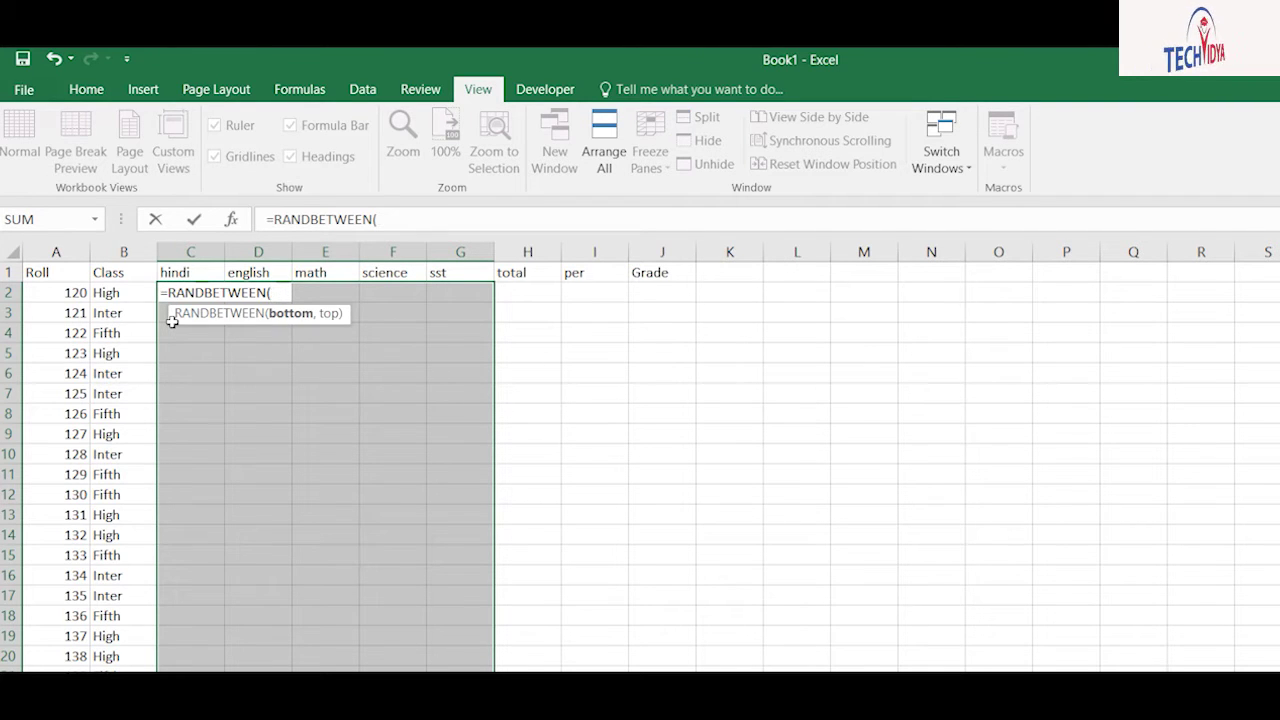
{"action": "key", "text": "ctrl+Return"}
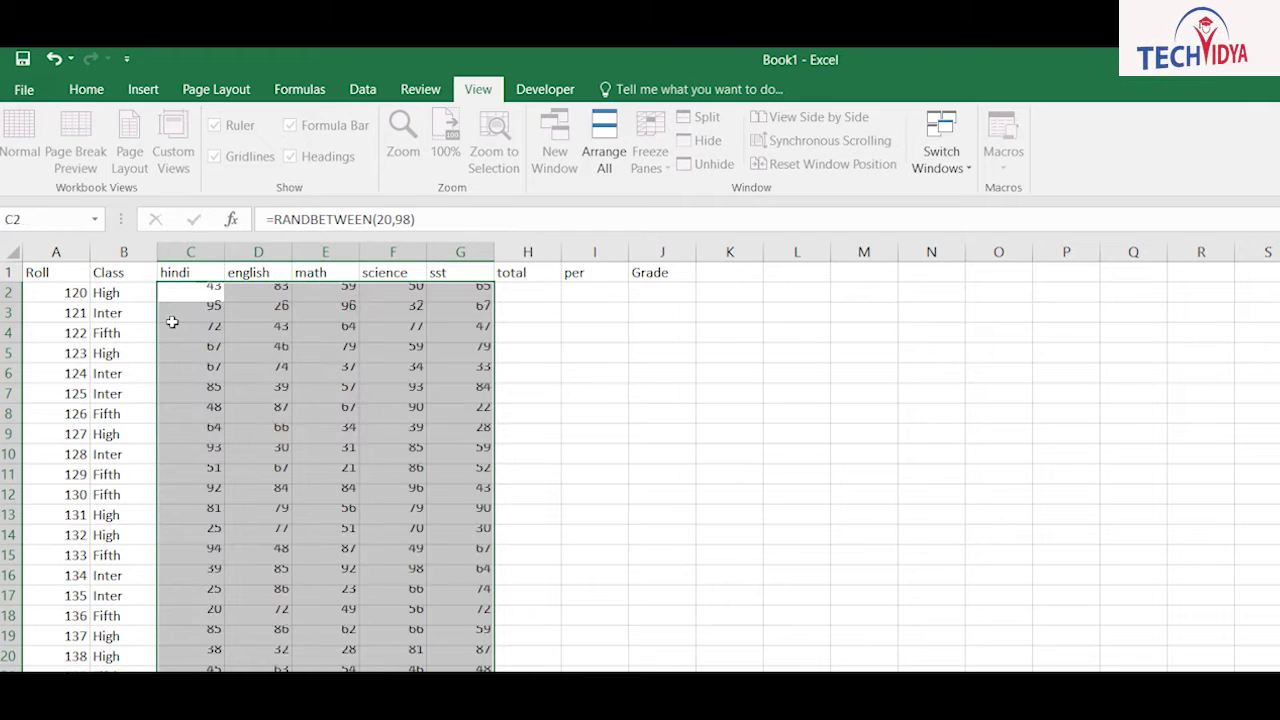
{"action": "key", "text": "ctrl+c"}
{"action": "key", "text": "alt+h"}
{"action": "key", "text": "v"}
{"action": "key", "text": "v"}
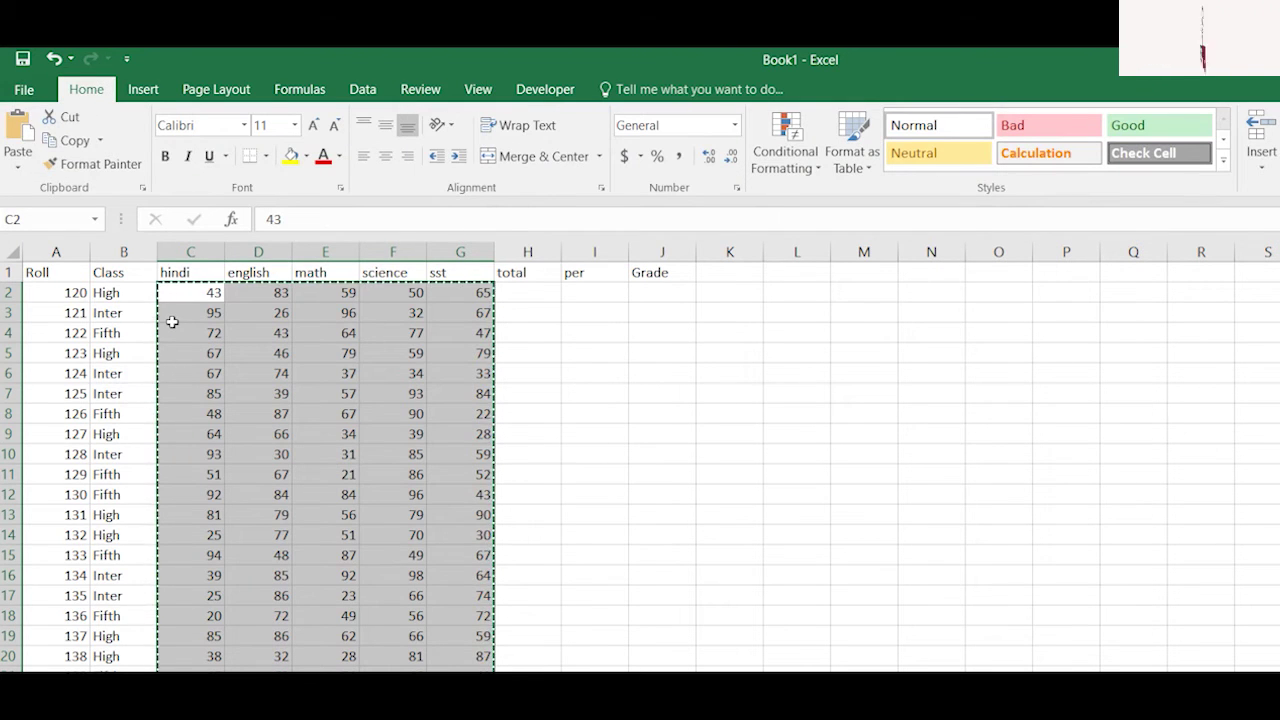
{"action": "left_click", "coordinate": [1200, 293]}
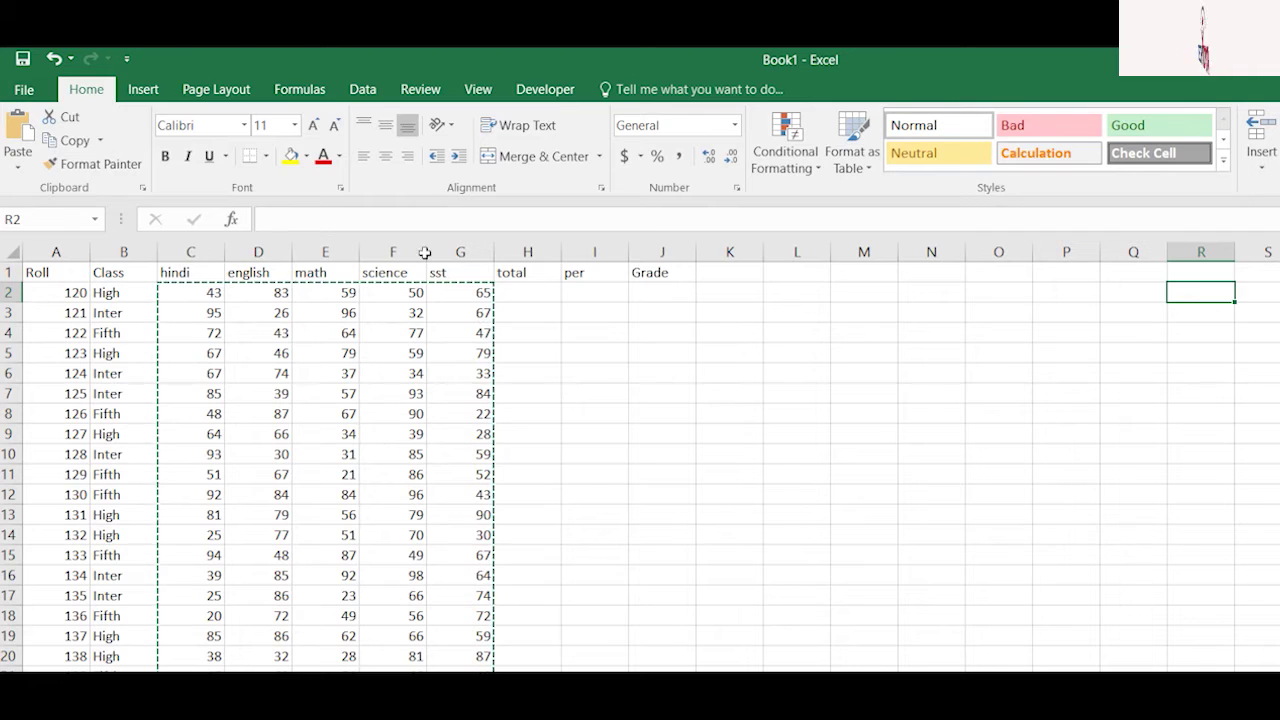
Step: Clear the surplus rows 15–28 so only students 120–132 remain, then select H2
{"action": "left_click", "coordinate": [527, 293]}
{"action": "left_click", "coordinate": [594, 273]}
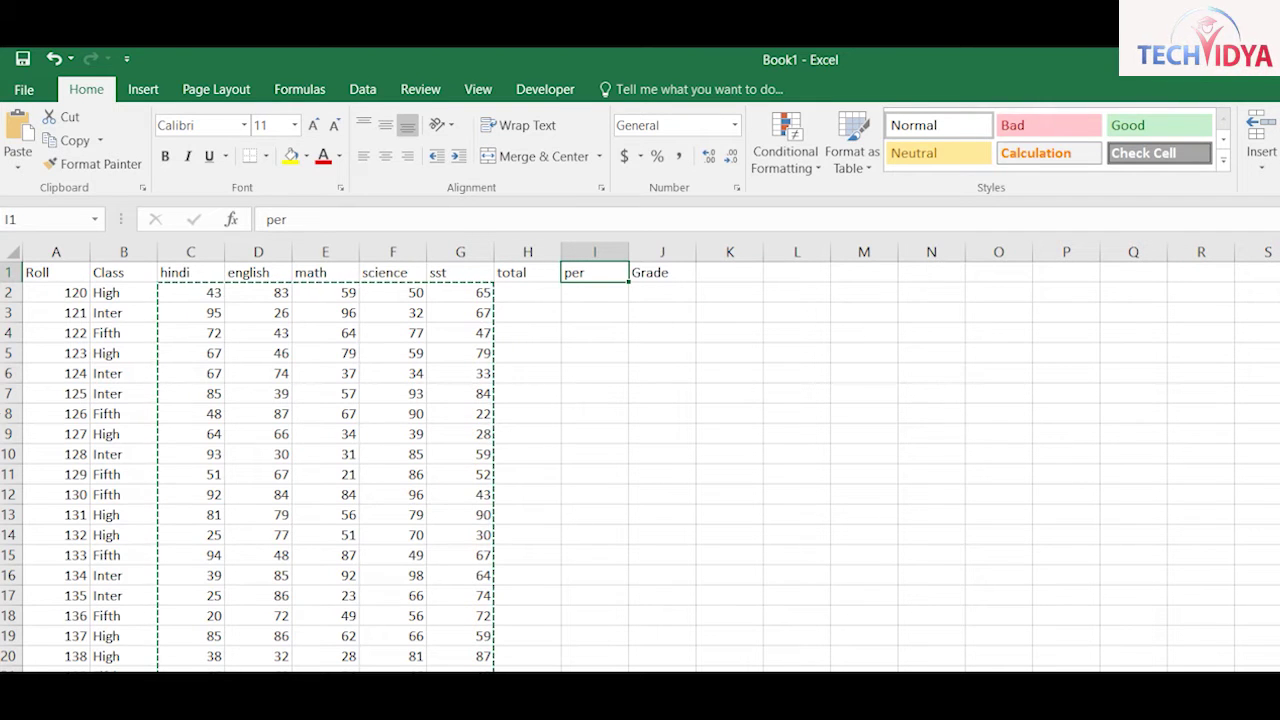
{"action": "left_click_drag", "start_coordinate": [56, 555], "coordinate": [361, 669]}
{"action": "key", "text": "Delete"}
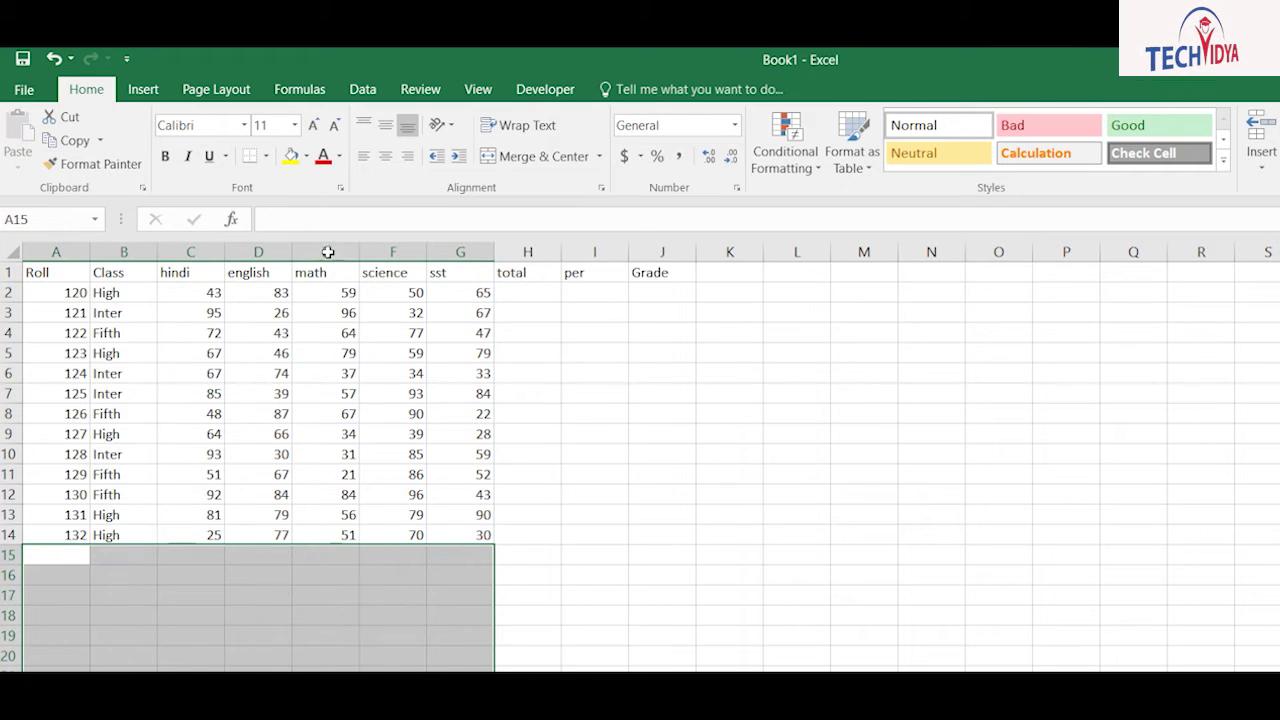
{"action": "left_click", "coordinate": [528, 293]}
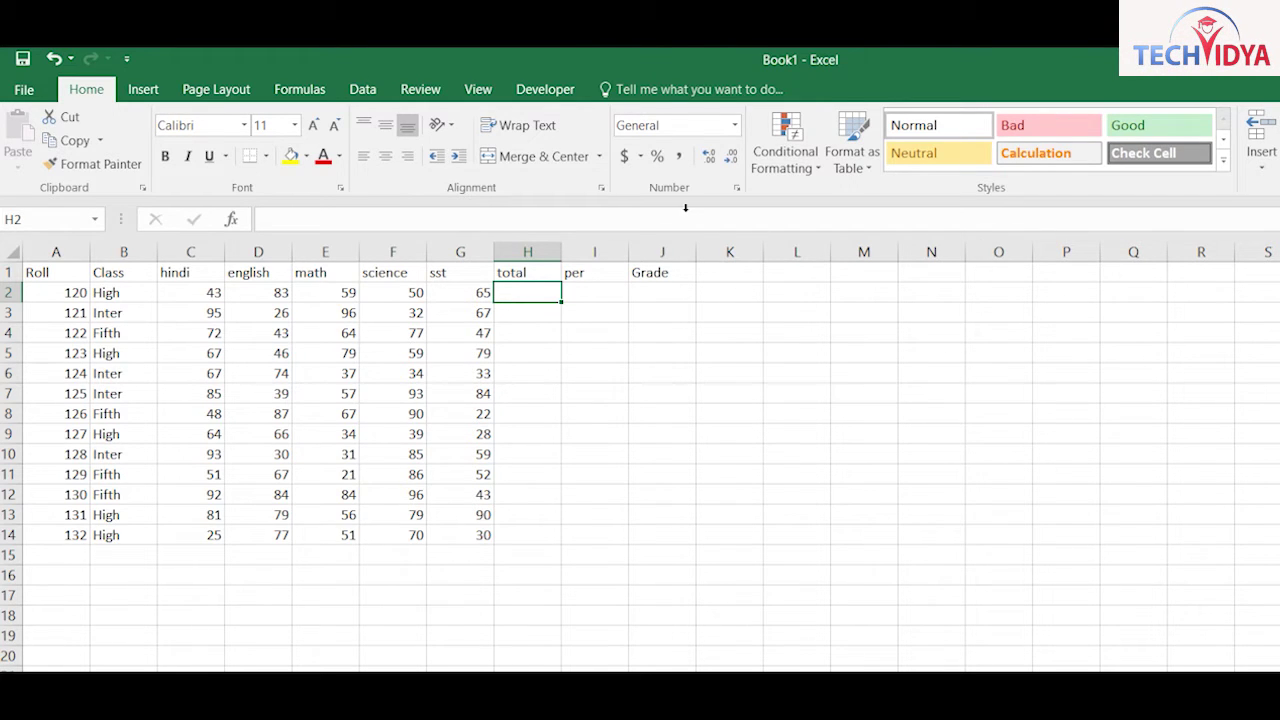
{"action": "left_click", "coordinate": [478, 89]}
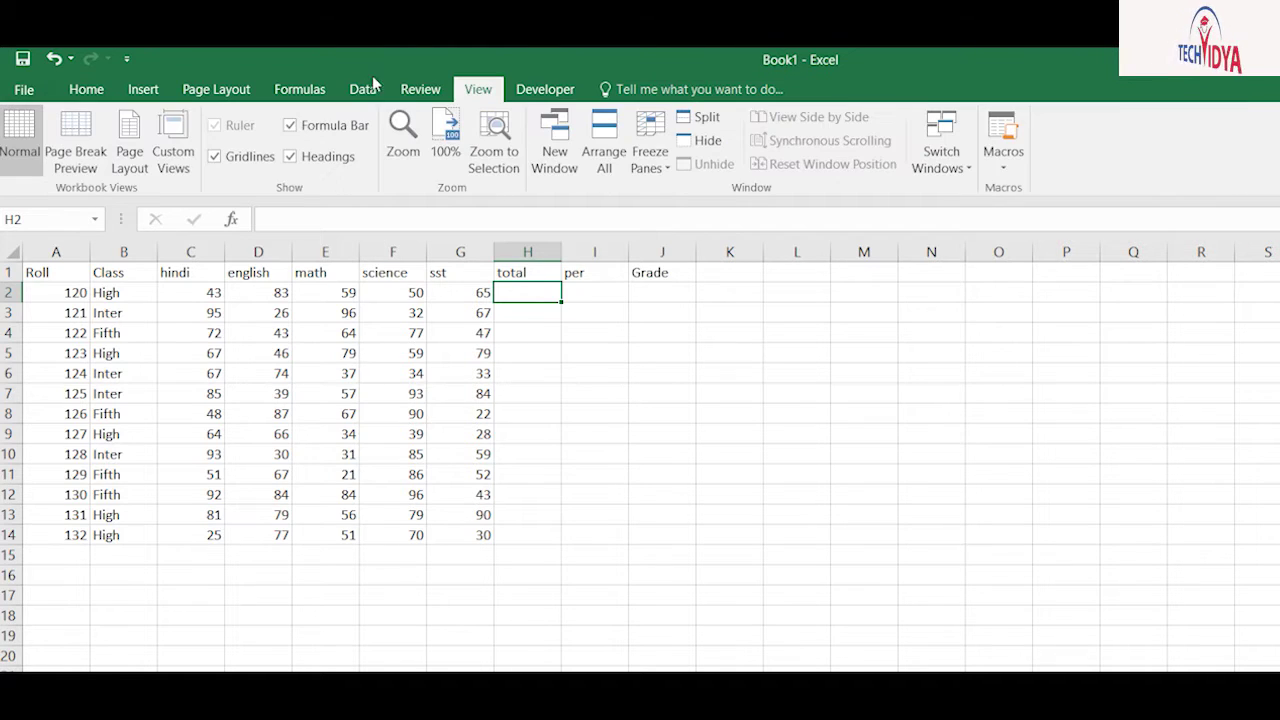
{"action": "left_click", "coordinate": [1003, 155]}
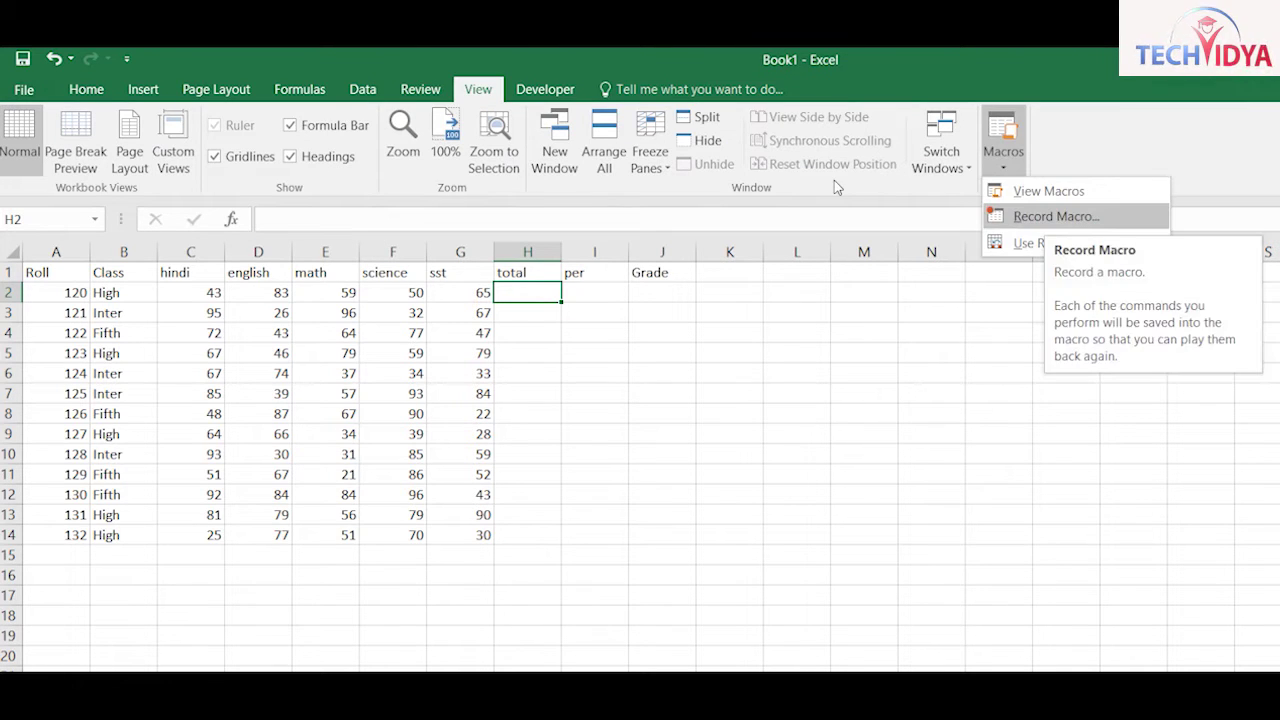
Step: Record macro sumvalue entering =SUM(C2:G2) in H2, totalling 300, then stop recording
{"action": "key", "text": "Return"}
{"action": "type", "text": "sumvalue"}
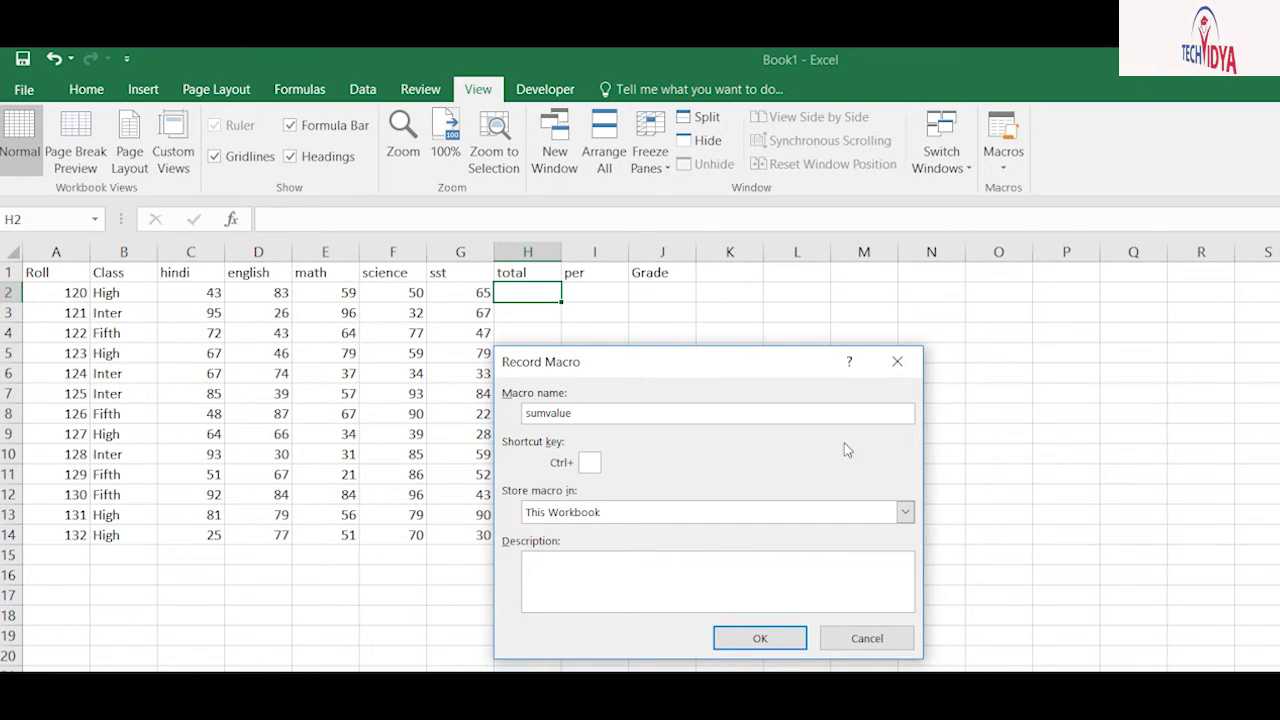
{"action": "key", "text": "Return"}
{"action": "type", "text": "=sum"}
{"action": "key", "text": "Tab"}
{"action": "key", "text": "Left"}
{"action": "key", "text": "shift+Left"}
{"action": "key", "text": "shift+Left"}
{"action": "key", "text": "shift+Left"}
{"action": "key", "text": "shift+Left"}
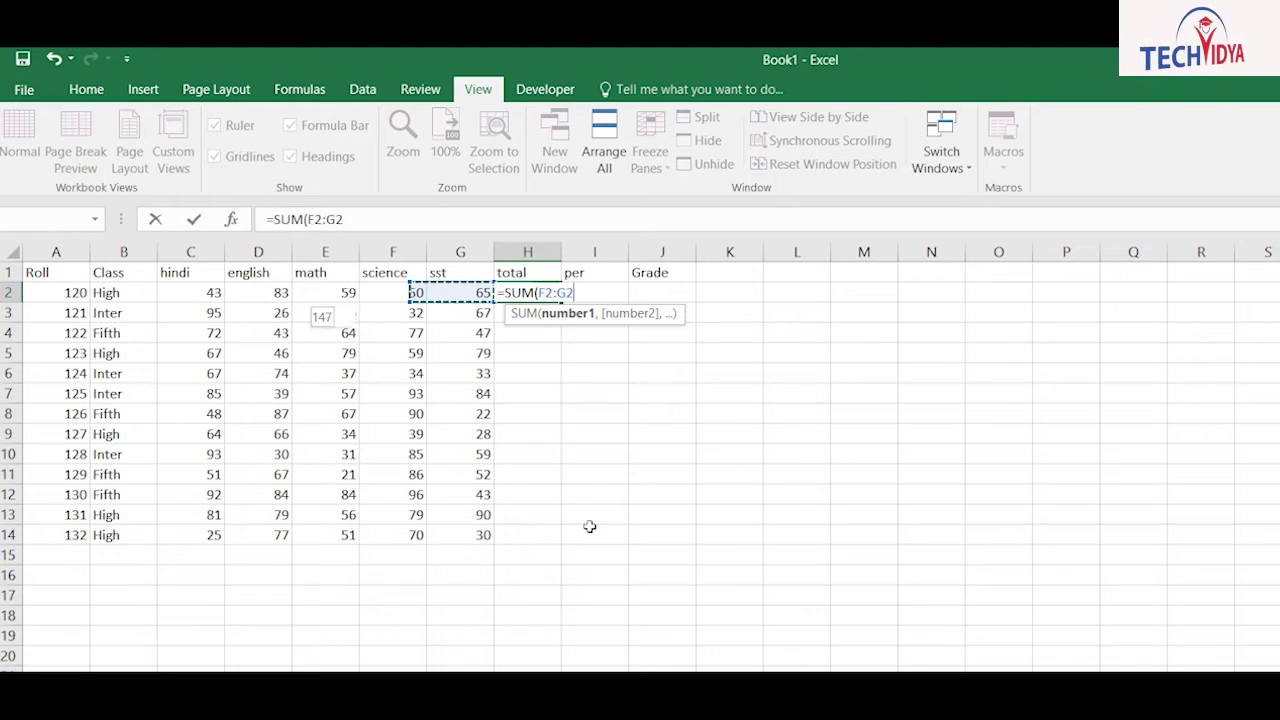
{"action": "type", "text": ")"}
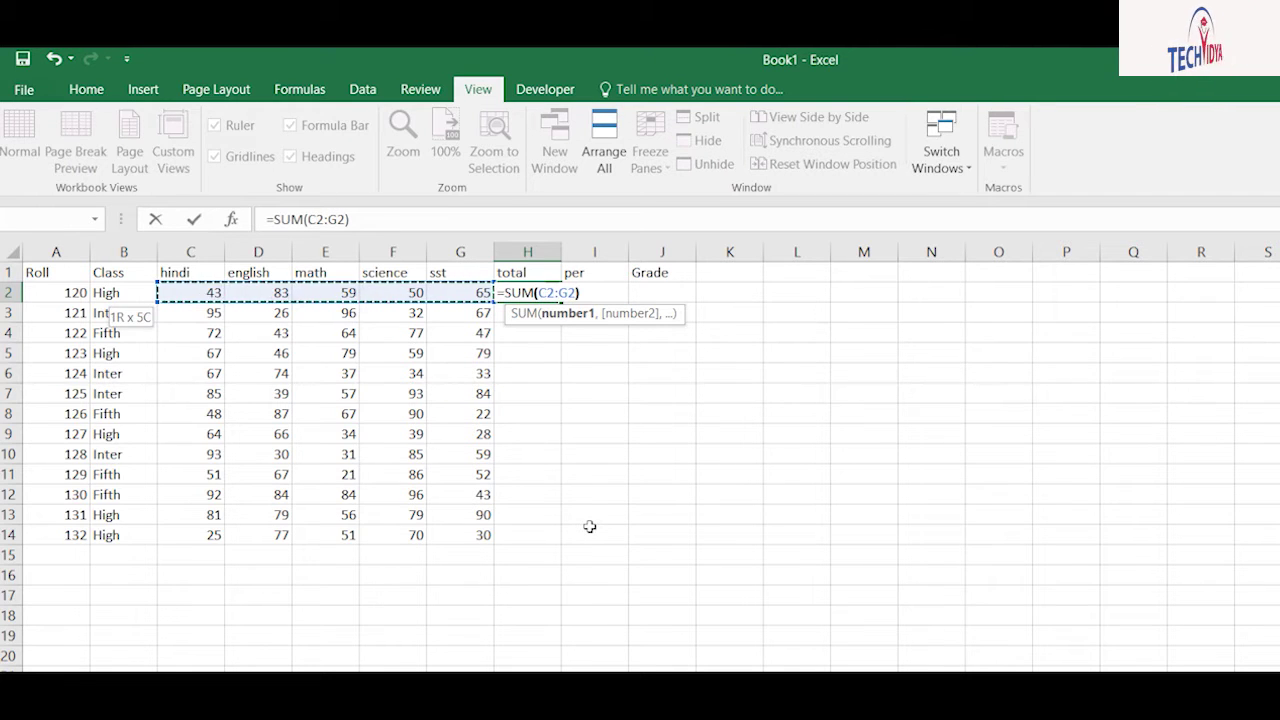
{"action": "key", "text": "ctrl+Return"}
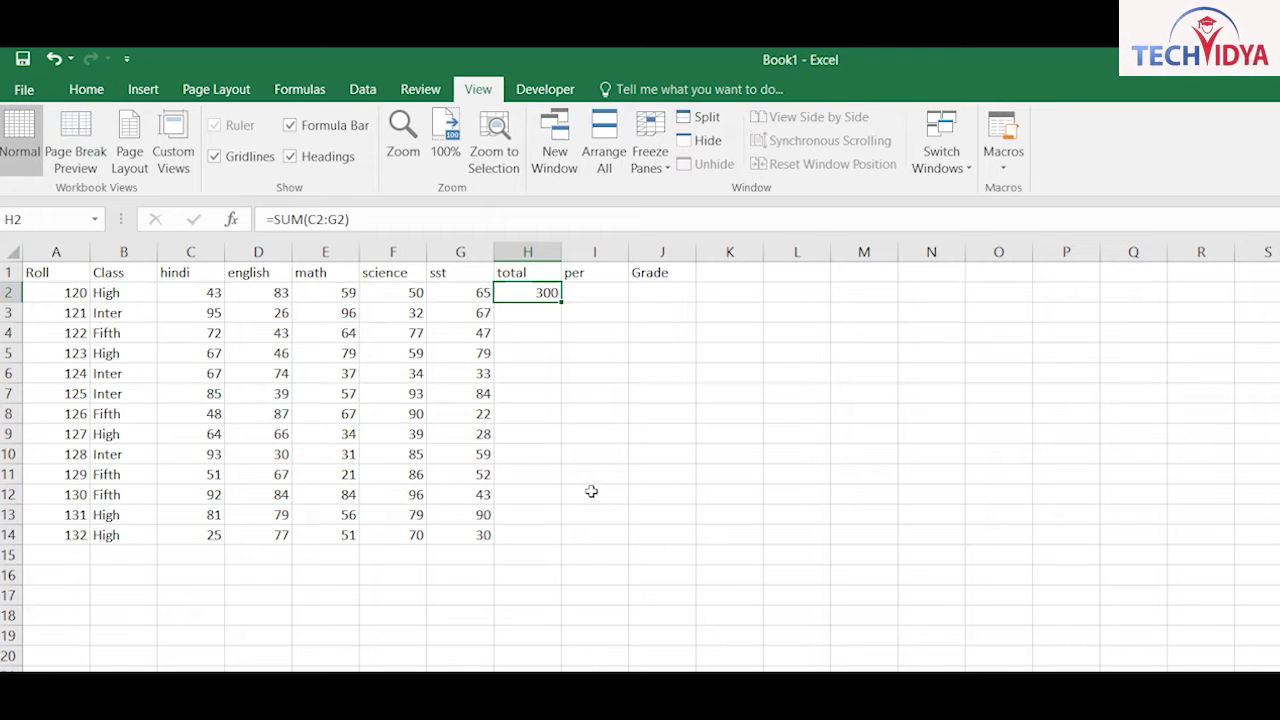
{"action": "left_click", "coordinate": [1007, 162]}
Step: Stop the sumvalue macro and start recording a new macro named percentage from I2
{"action": "left_click", "coordinate": [1040, 215]}
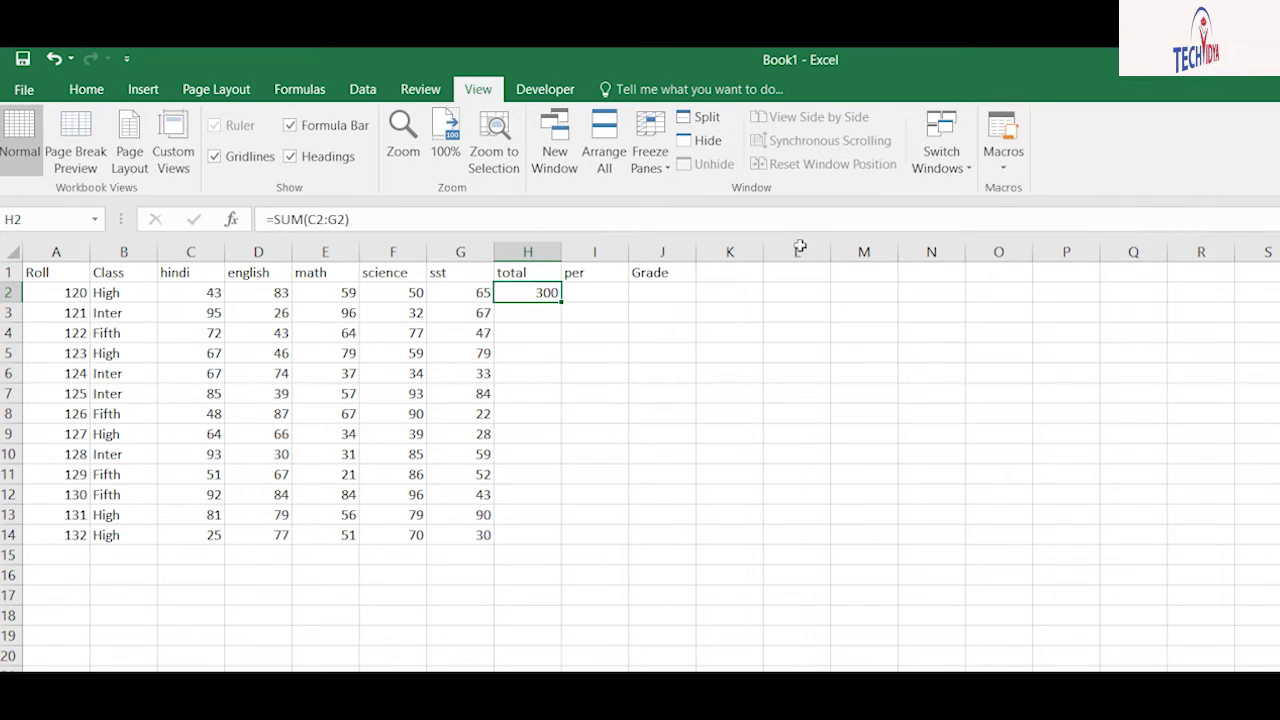
{"action": "key", "text": "Right"}
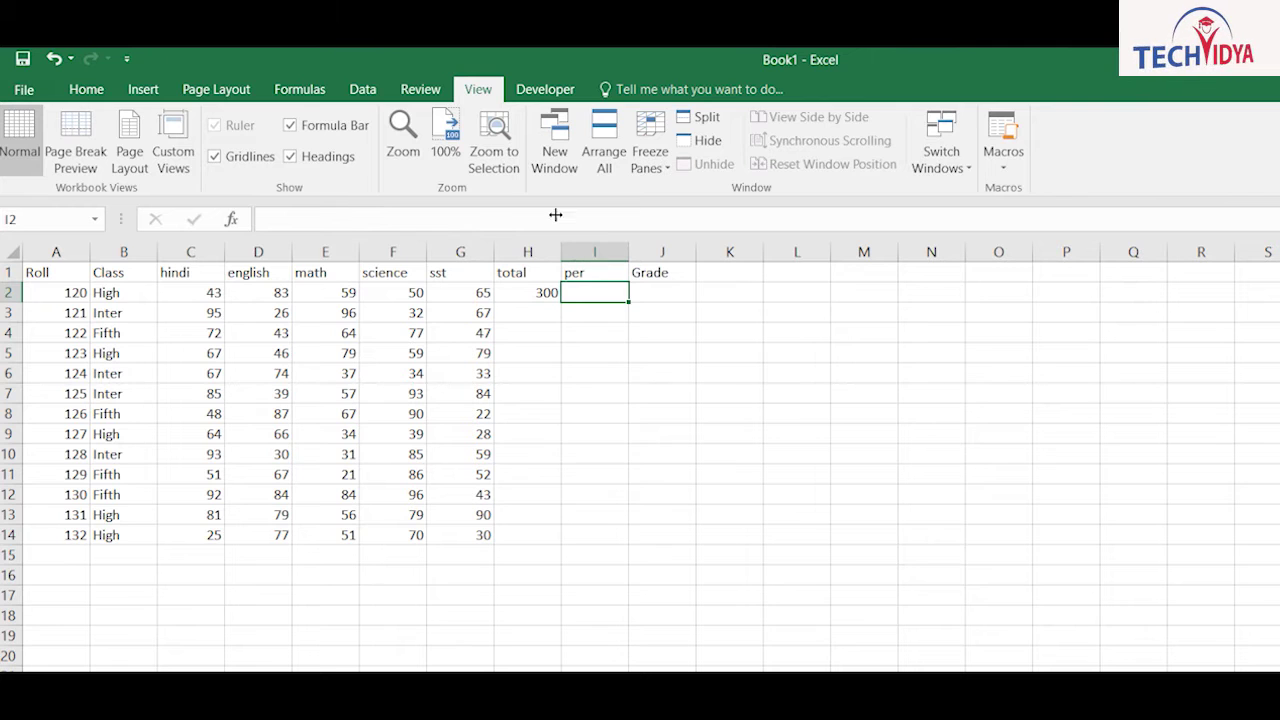
{"action": "left_click", "coordinate": [1004, 162]}
{"action": "left_click", "coordinate": [1038, 216]}
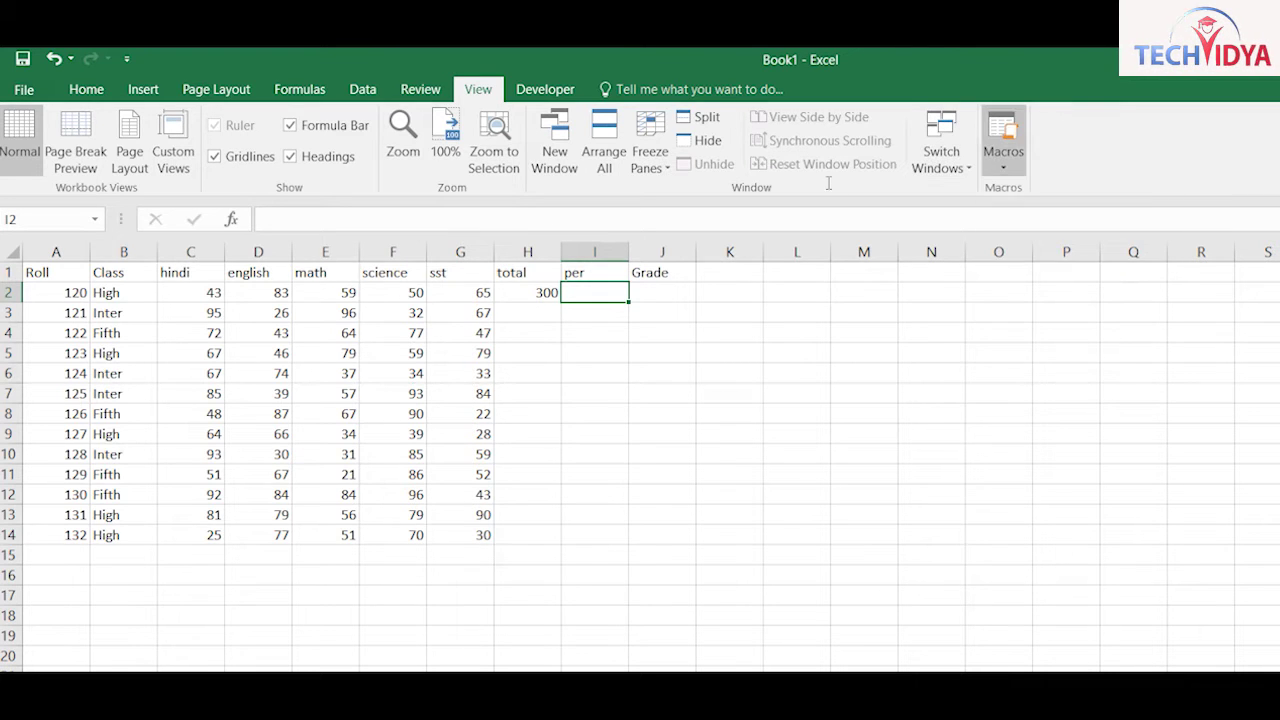
{"action": "type", "text": "percentage"}
{"action": "key", "text": "Return"}
Step: Enter =H2/5 in I2, showing 60, and stop recording the percentage macro
{"action": "type", "text": "=H2/5"}
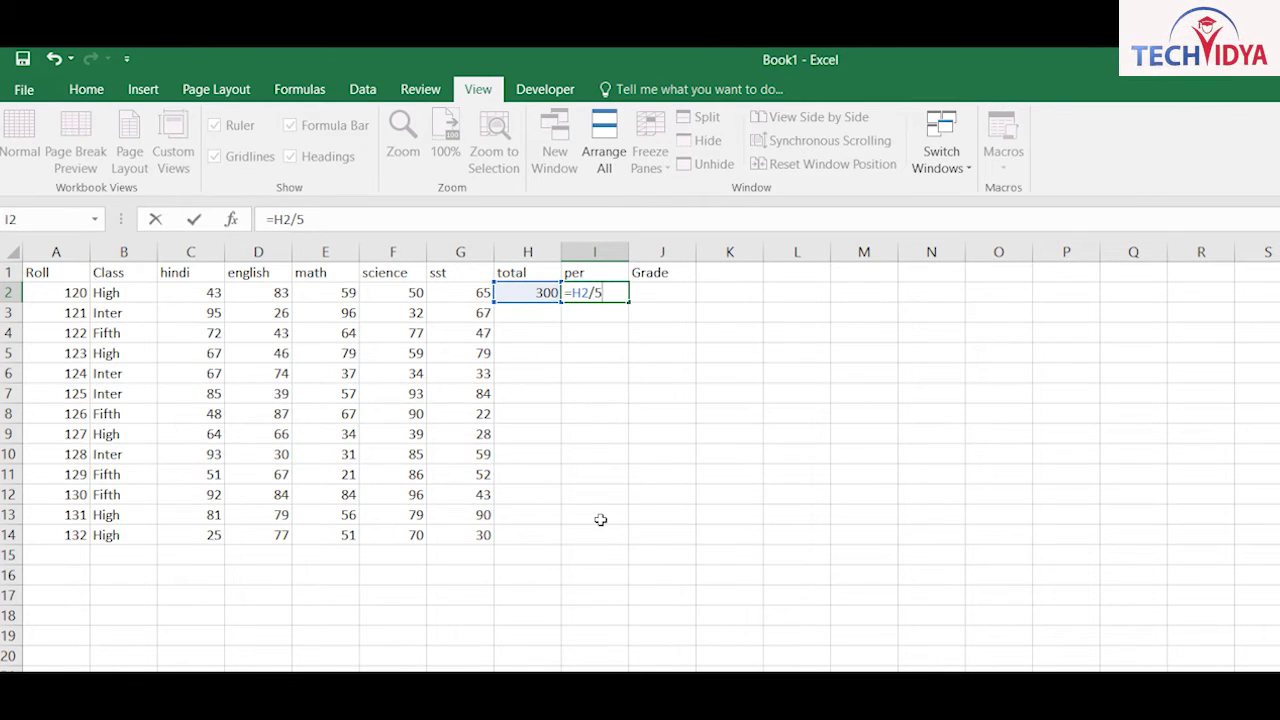
{"action": "key", "text": "ctrl+Return"}
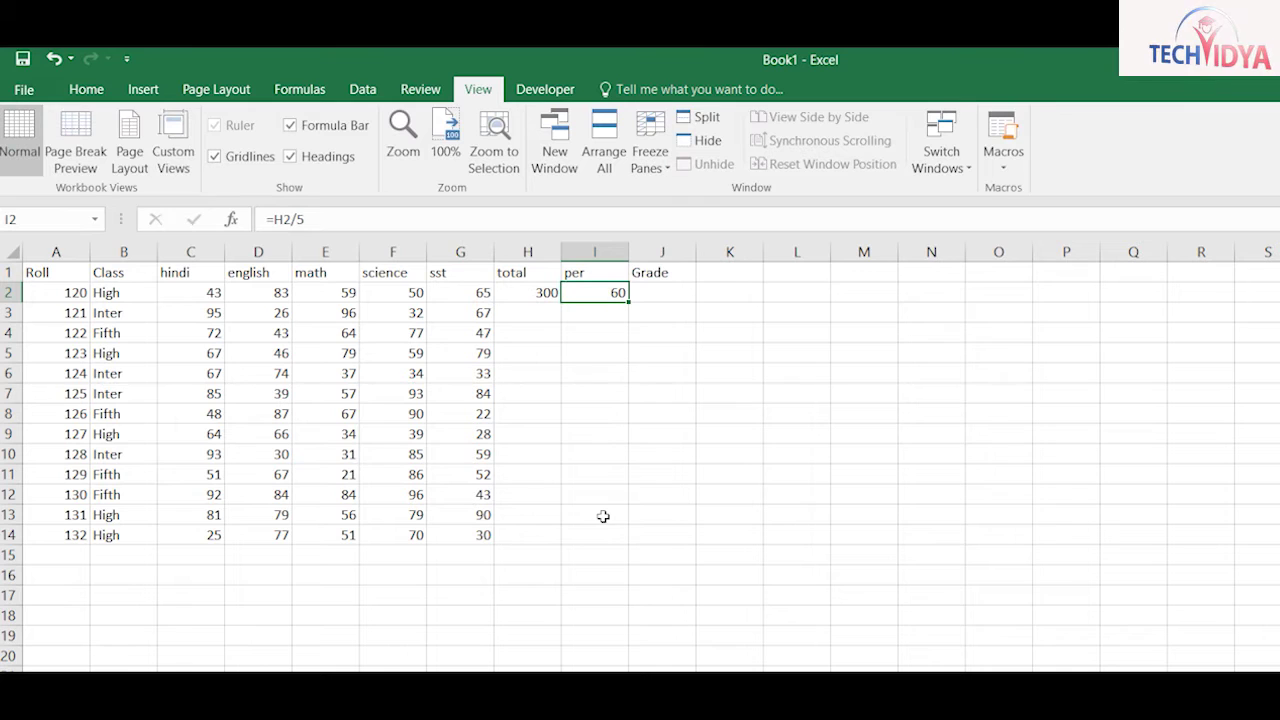
{"action": "left_click", "coordinate": [1003, 160]}
{"action": "left_click", "coordinate": [1025, 217]}
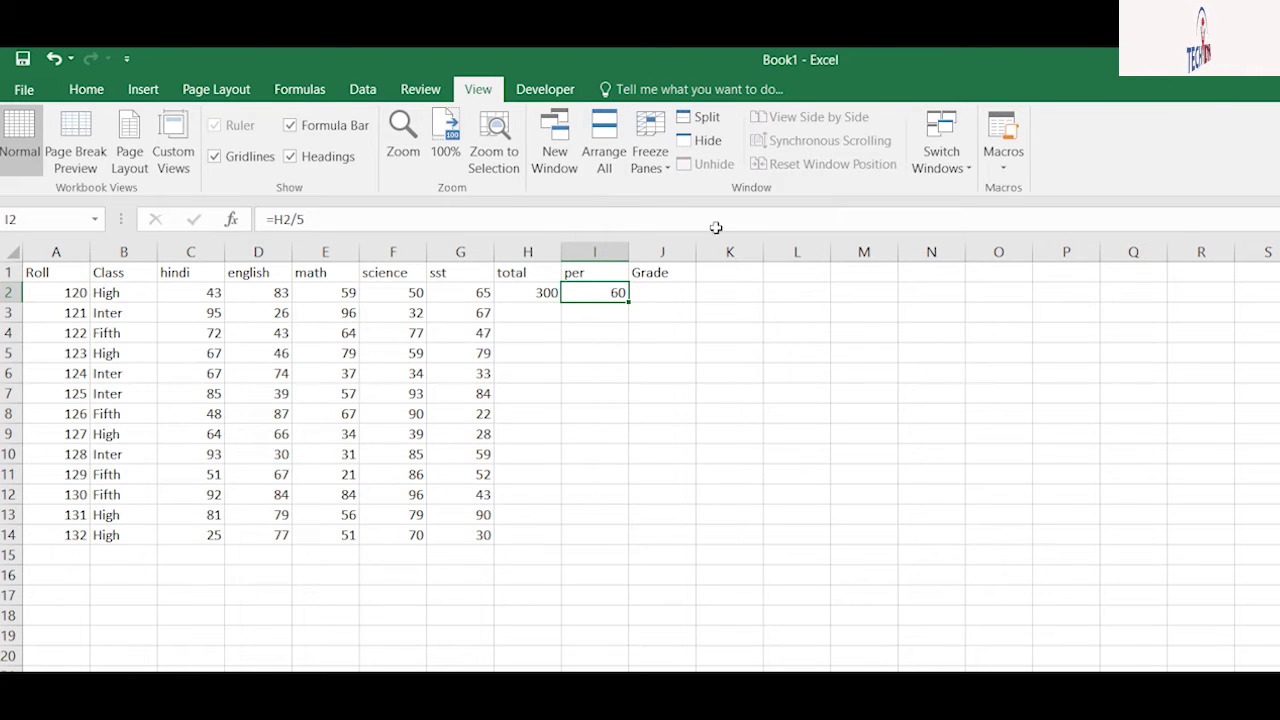
{"action": "left_click", "coordinate": [1004, 160]}
Step: Start recording a macro named grade with cell J2 selected
{"action": "key", "text": "Escape"}
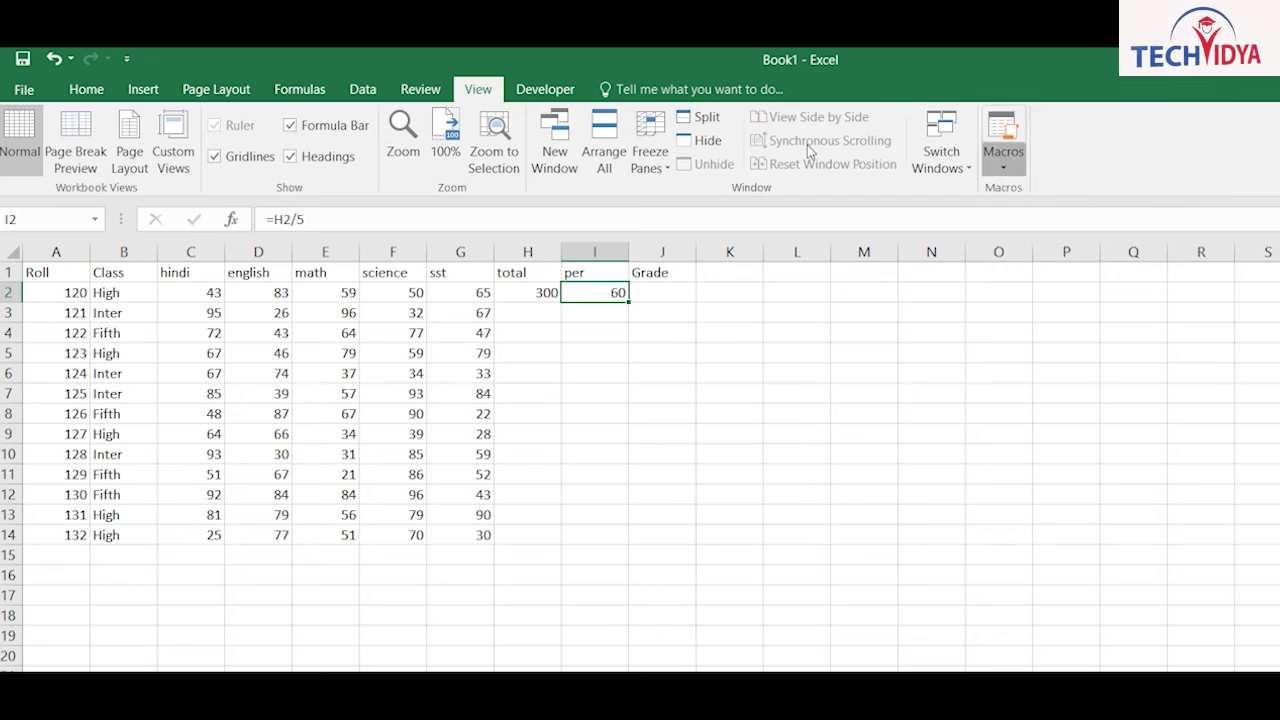
{"action": "key", "text": "Right"}
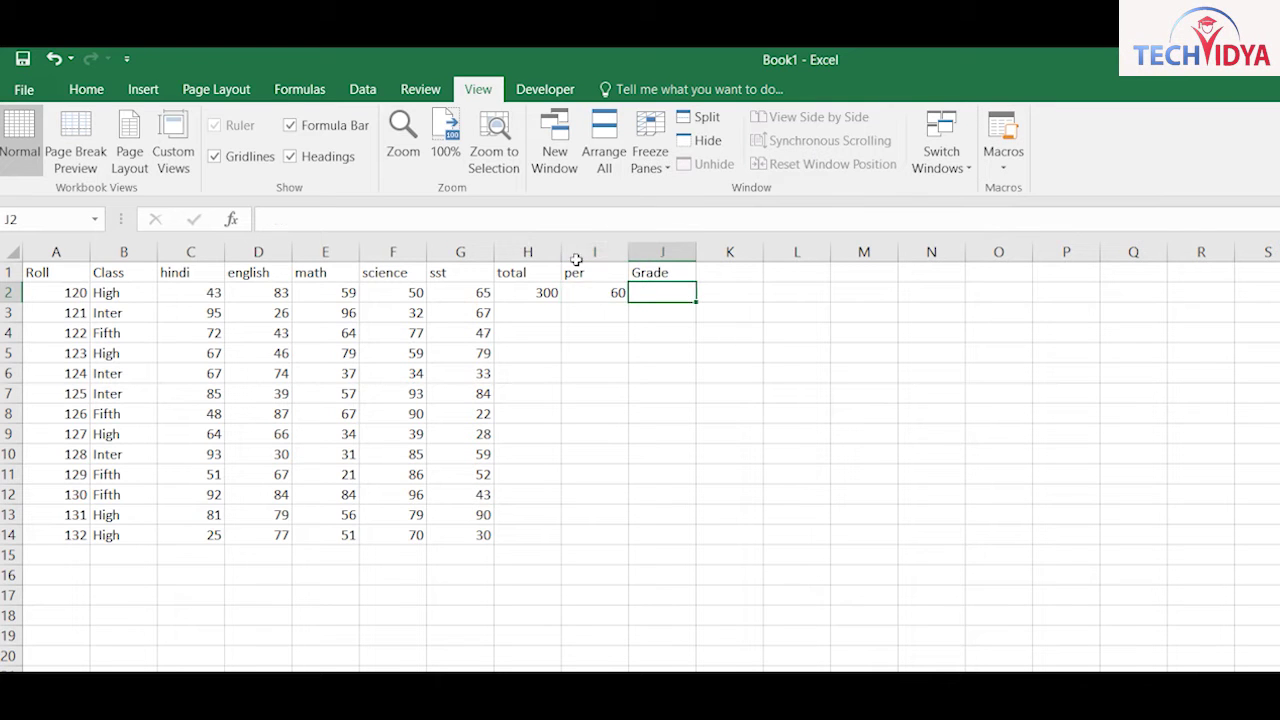
{"action": "left_click", "coordinate": [1004, 152]}
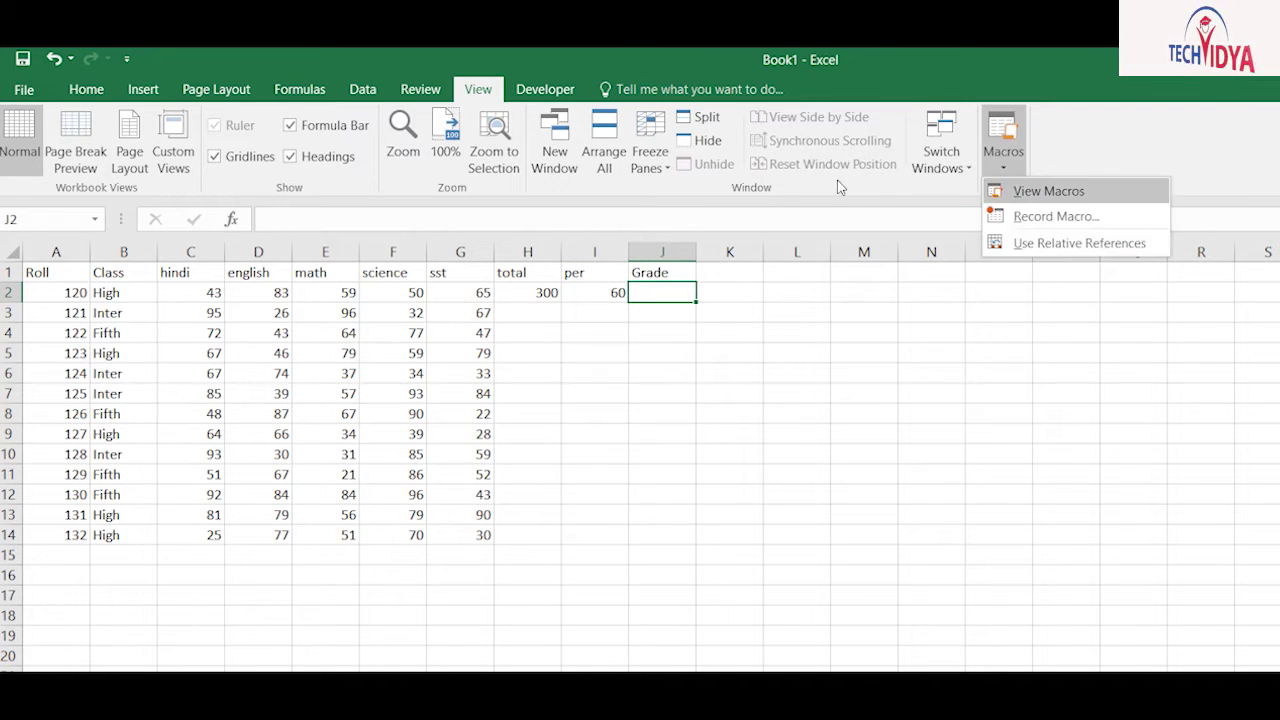
{"action": "left_click", "coordinate": [1040, 217]}
{"action": "type", "text": "gra"}
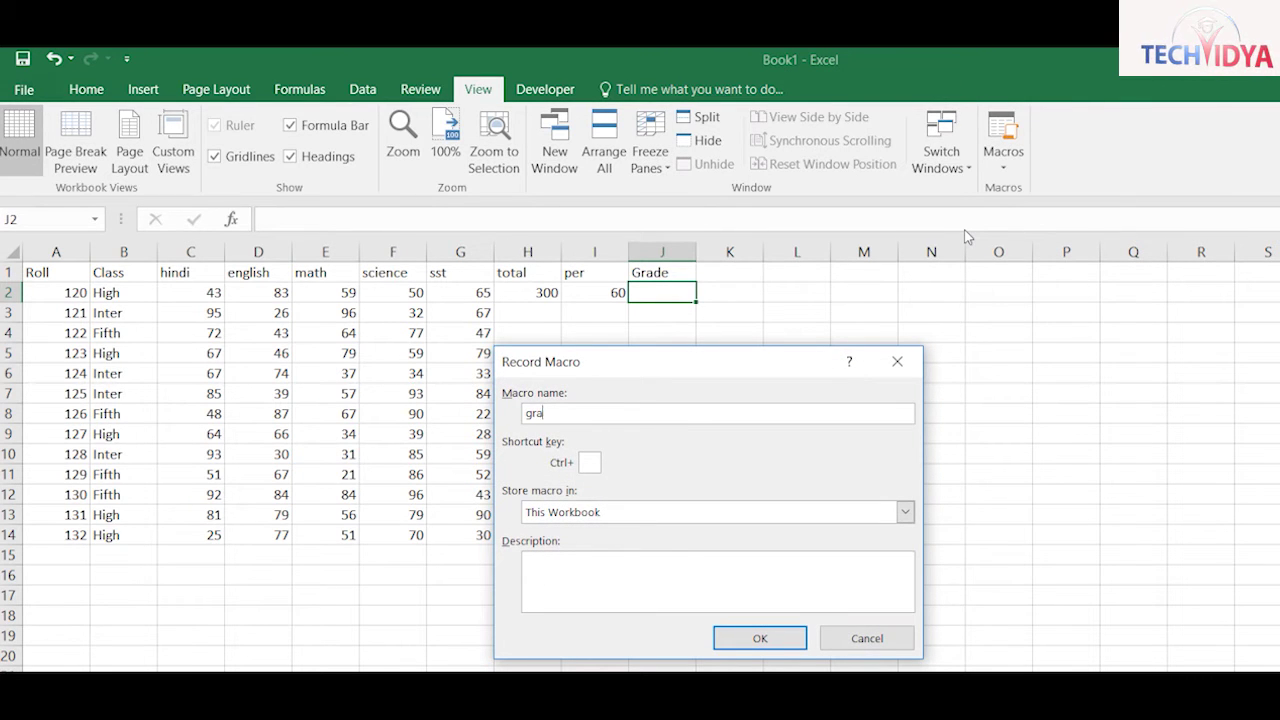
{"action": "type", "text": "de"}
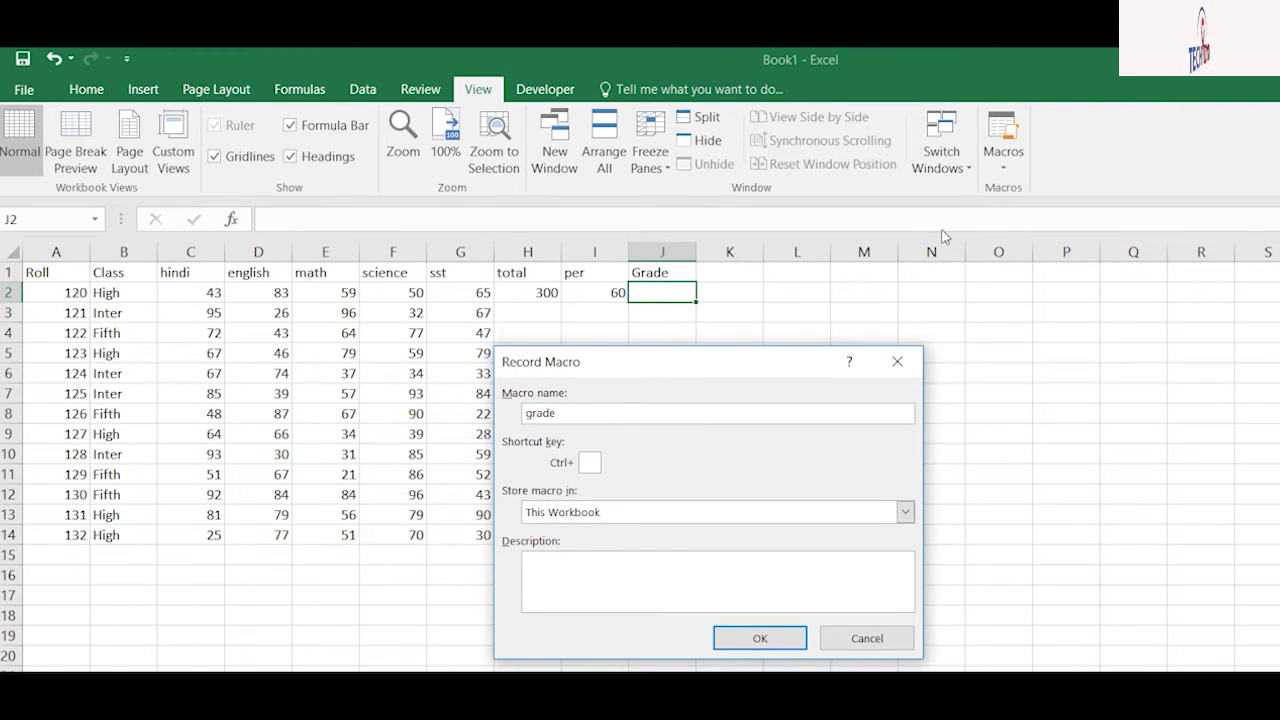
{"action": "key", "text": "Return"}
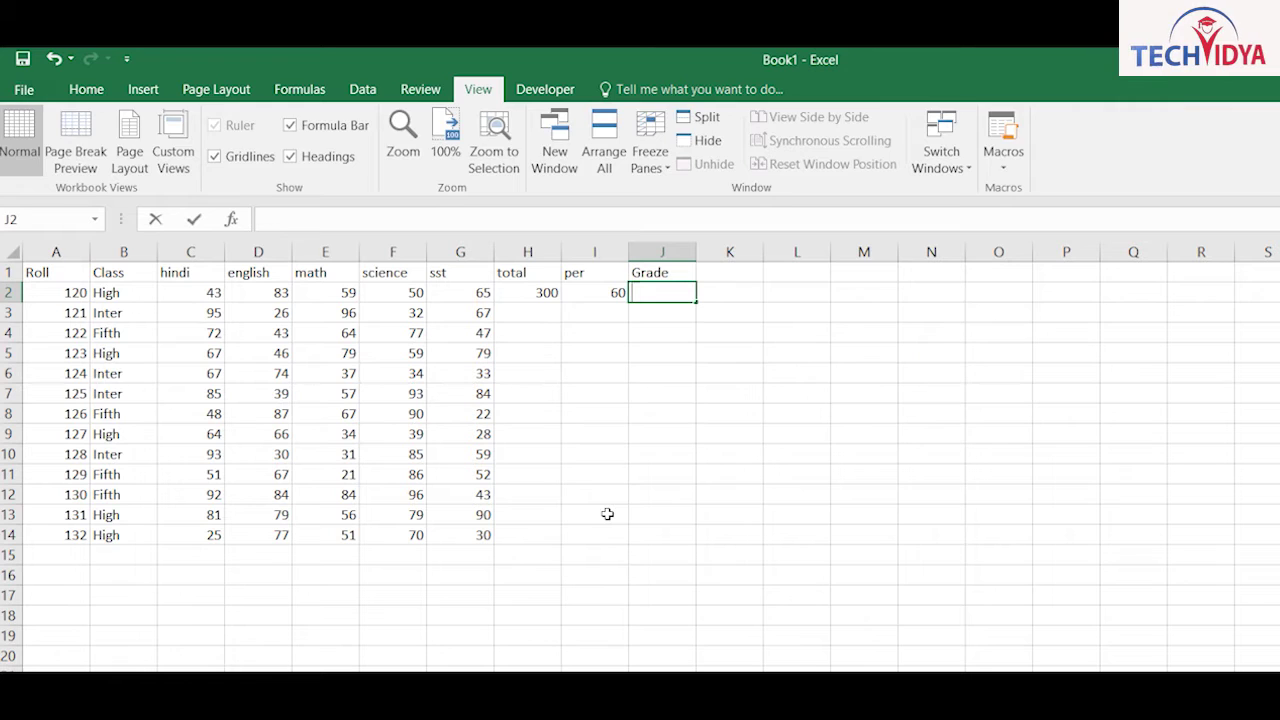
Step: Enter a nested IF in J2 on I2: 70 A Grade, 55 B Grade, 35 C Grade, else Fail
{"action": "type", "text": "=IF(I2>="}
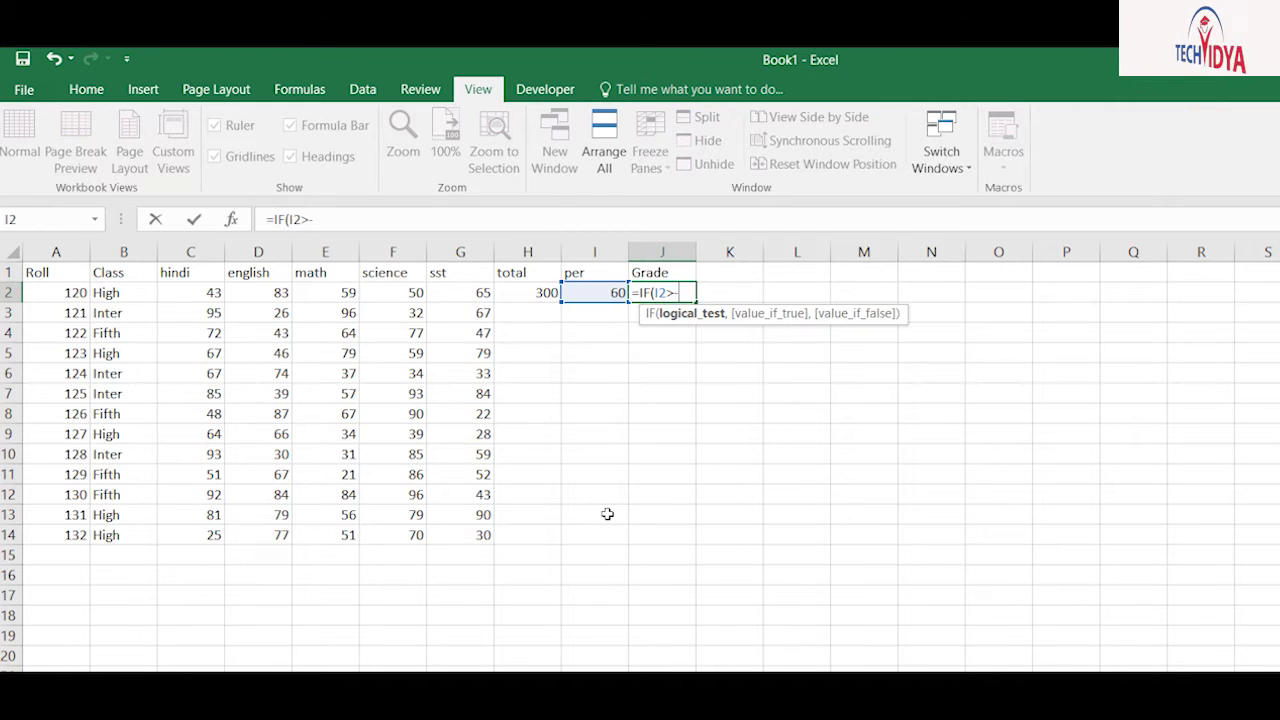
{"action": "type", "text": "70"}
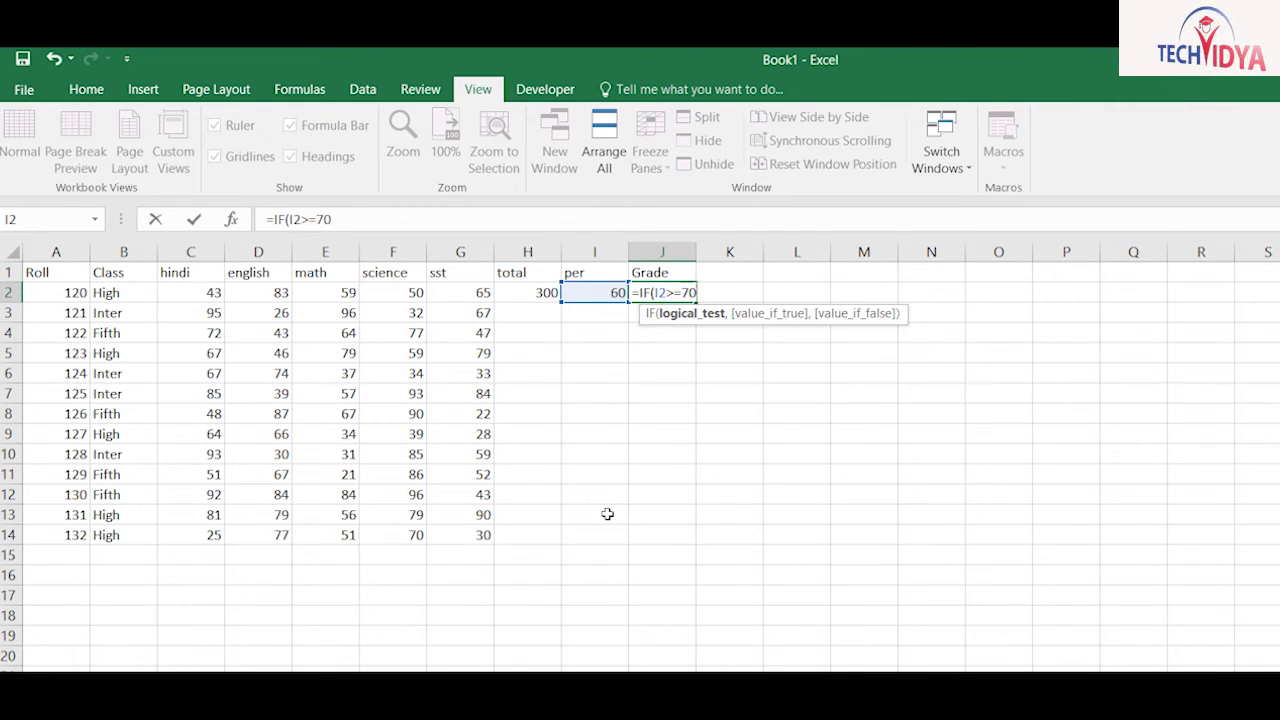
{"action": "type", "text": ",\"A Grad"}
{"action": "type", "text": "e\",of"}
{"action": "key", "text": "Tab"}
{"action": "key", "text": "BackSpace"}
{"action": "key", "text": "BackSpace"}
{"action": "key", "text": "BackSpace"}
{"action": "key", "text": "BackSpace"}
{"action": "key", "text": "BackSpace"}
{"action": "key", "text": "BackSpace"}
{"action": "key", "text": "BackSpace"}
{"action": "type", "text": "if"}
{"action": "key", "text": "Tab"}
{"action": "key", "text": "Left"}
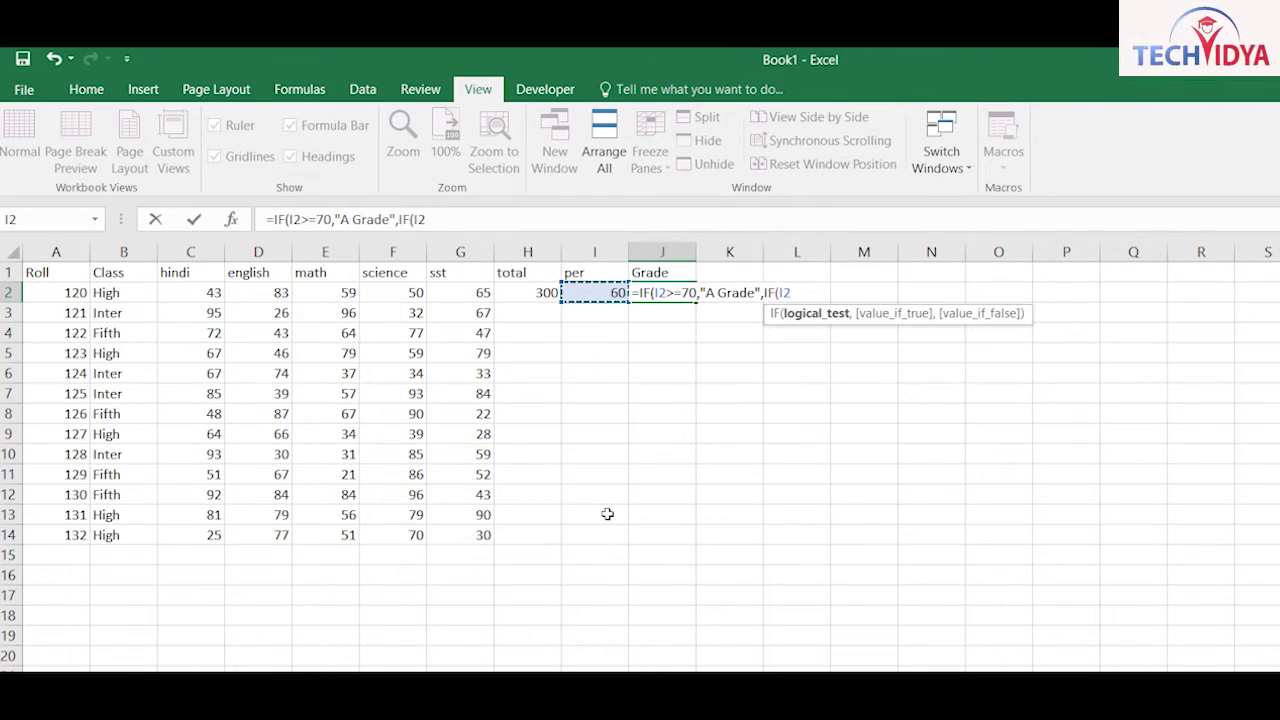
{"action": "type", "text": ">=55,\"B Gr"}
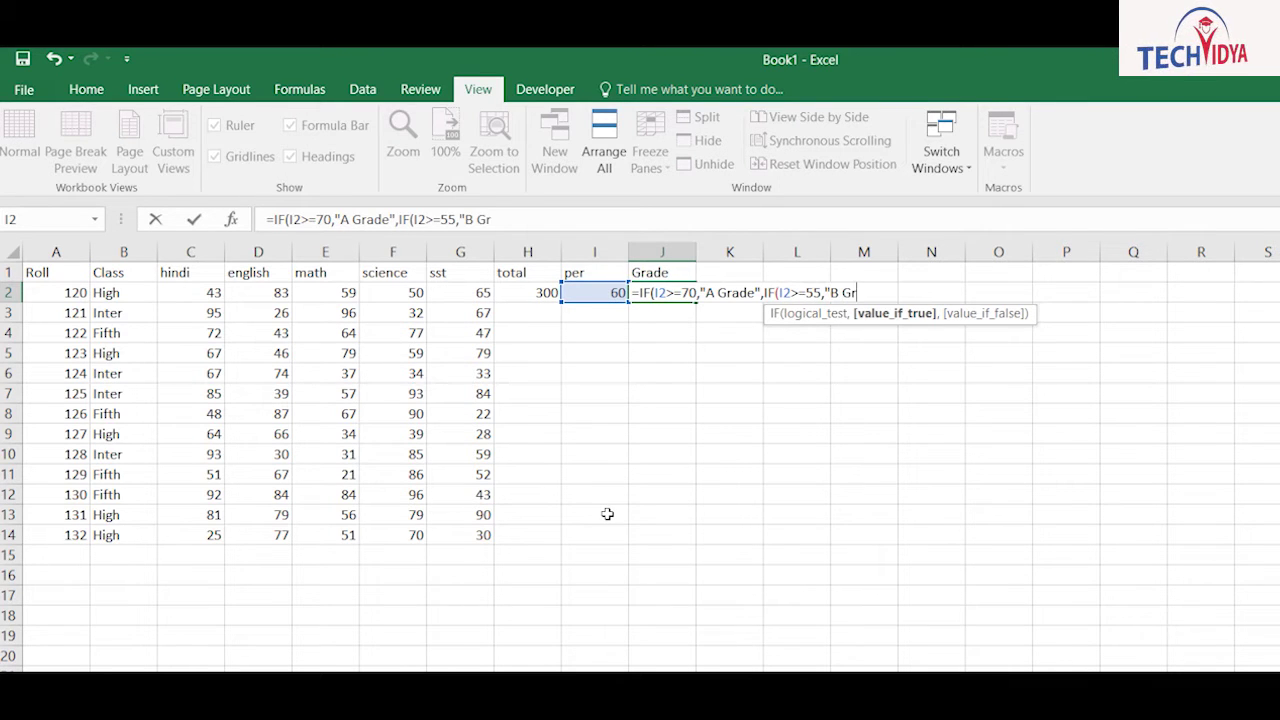
{"action": "type", "text": "ade\",IF("}
{"action": "key", "text": "Left"}
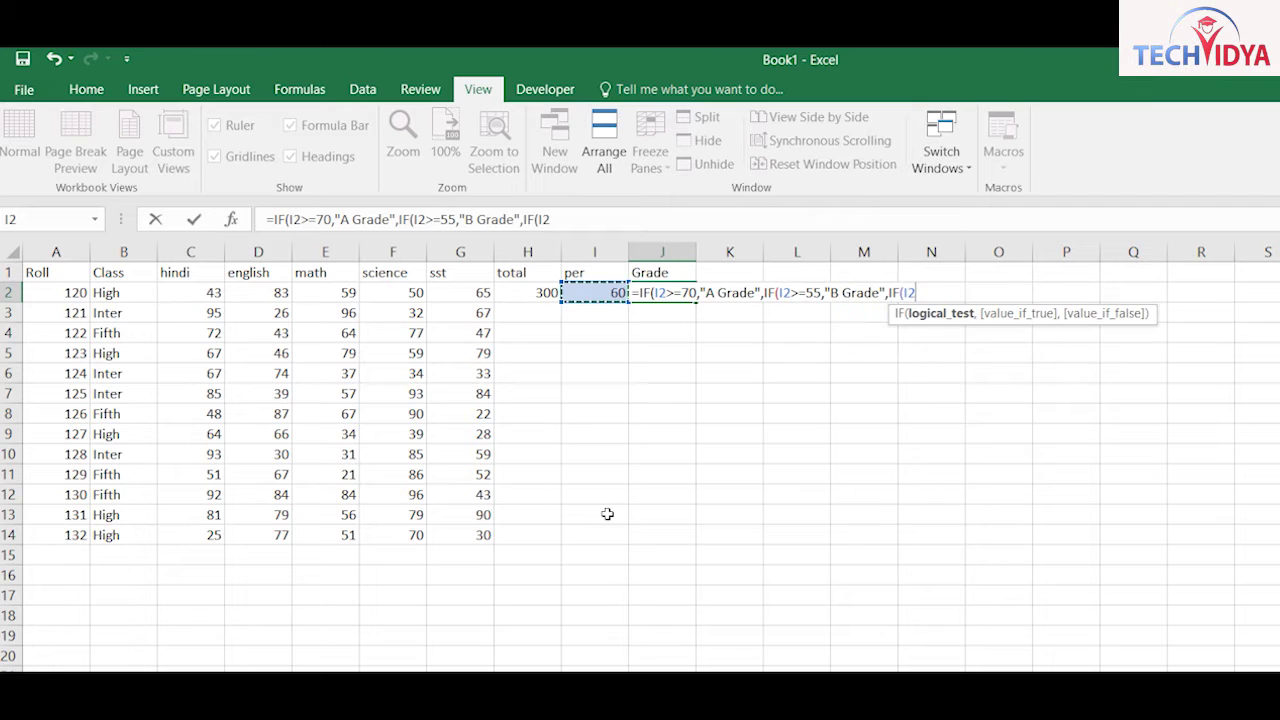
{"action": "type", "text": ">="}
{"action": "type", "text": "35,\"C Gra"}
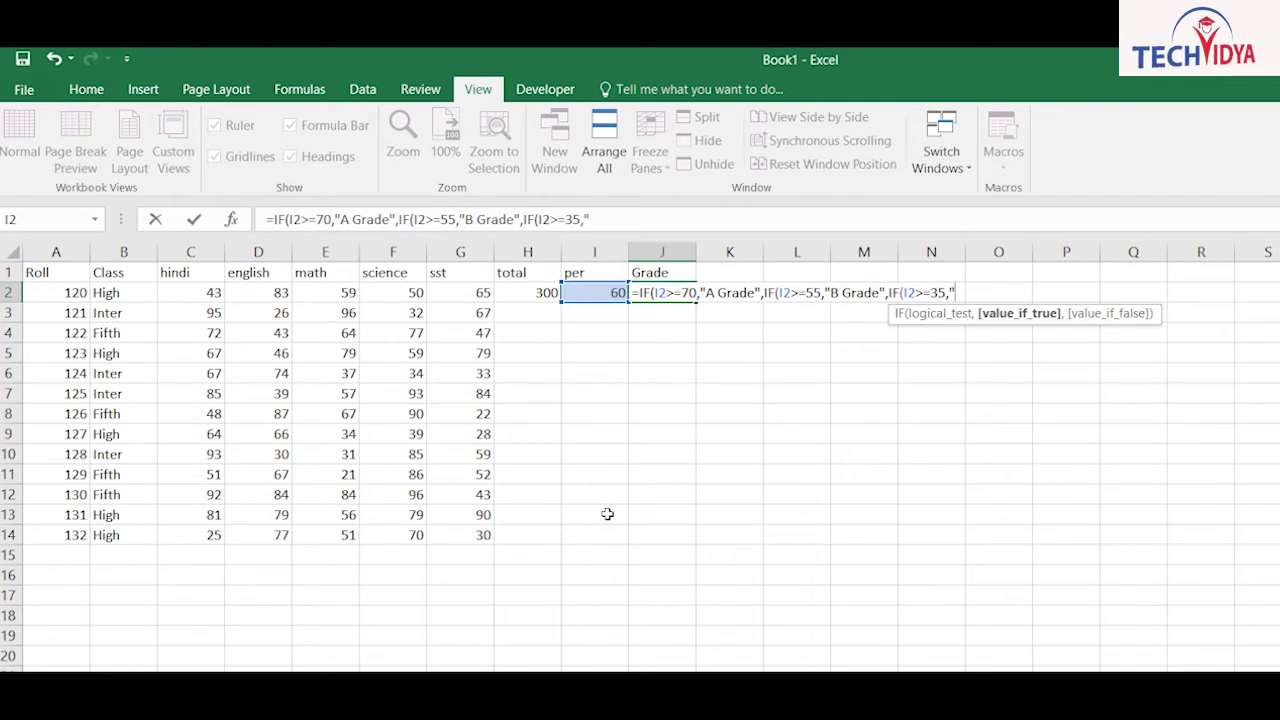
{"action": "type", "text": "de\","}
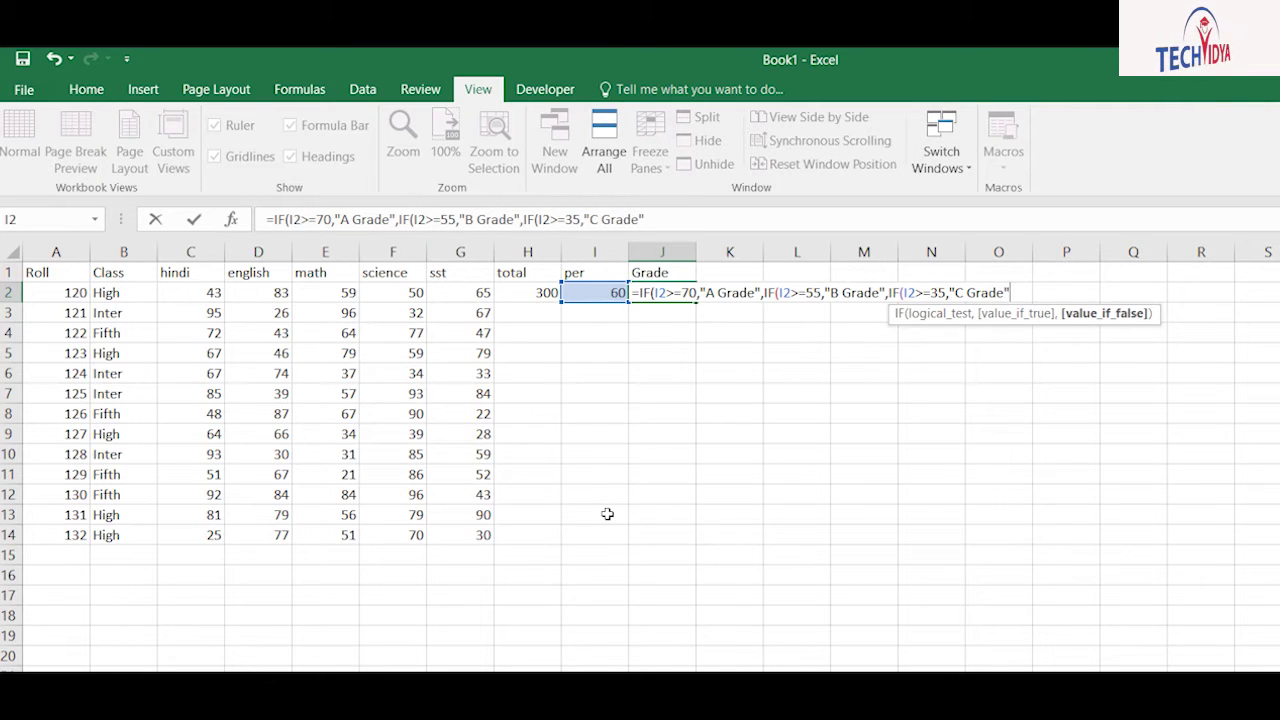
{"action": "type", "text": "\"Fail\")))"}
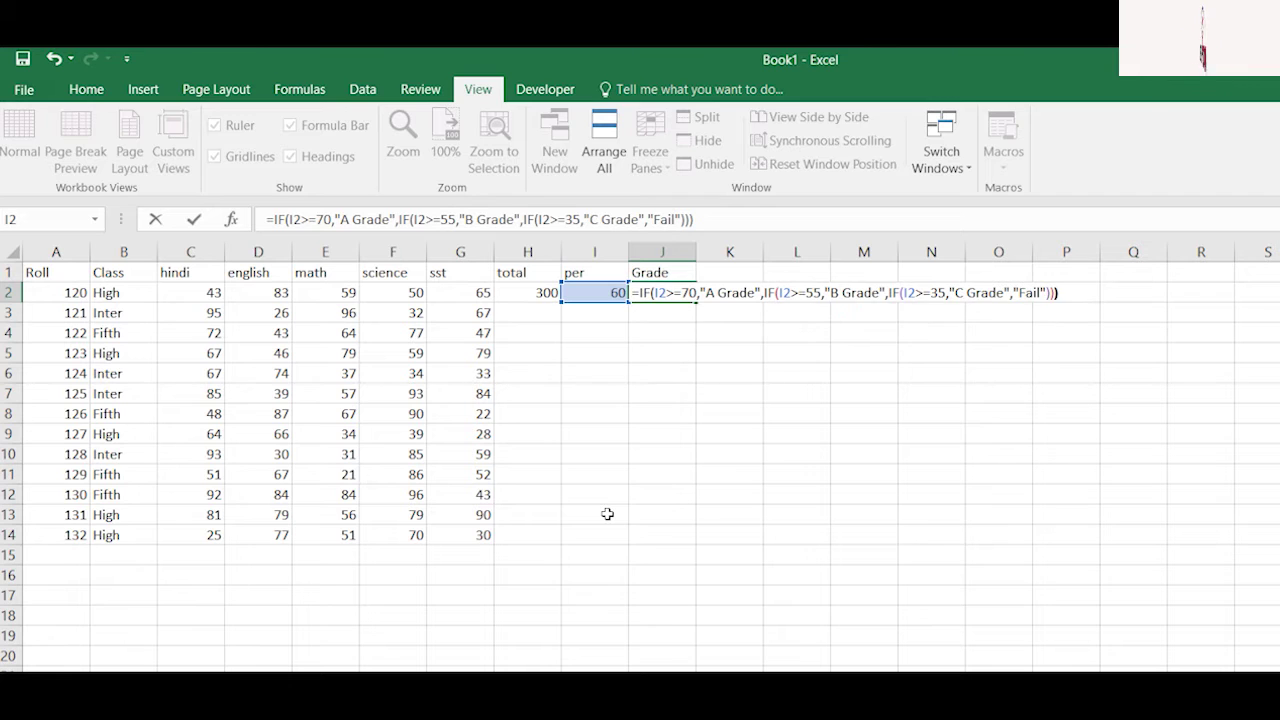
{"action": "key", "text": "ctrl+Return"}
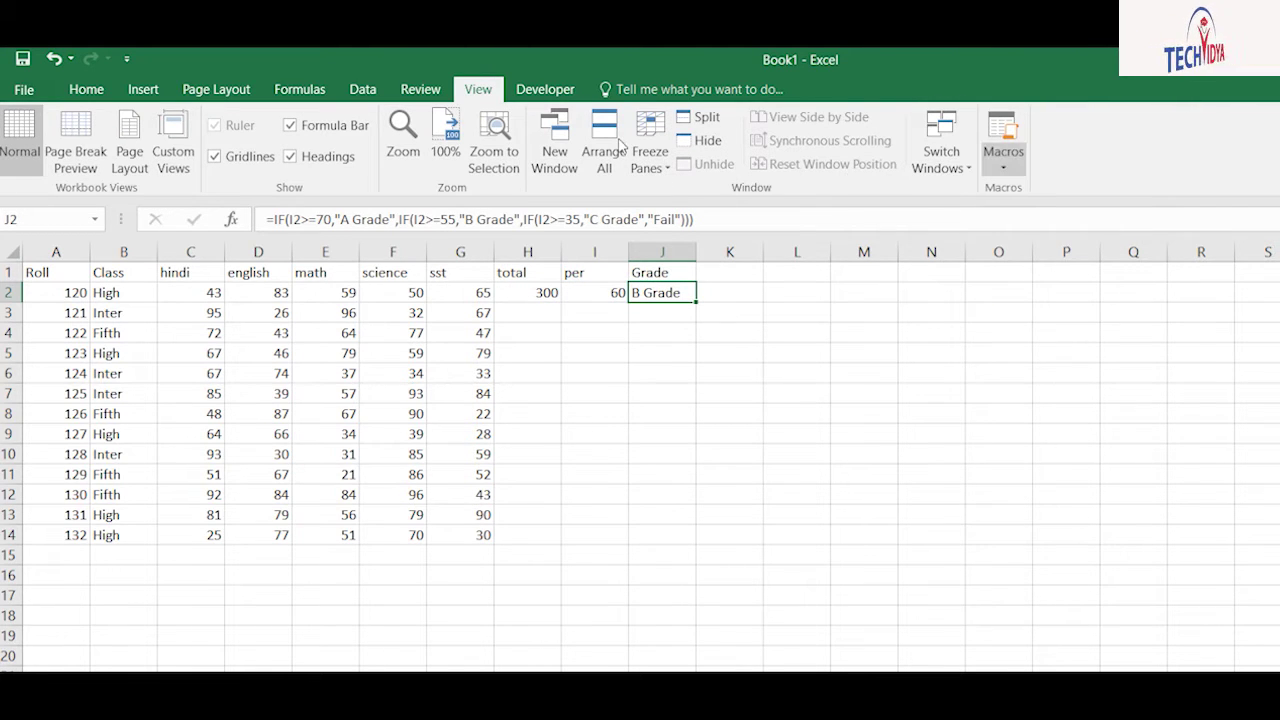
Step: Draw a form button around columns Q–R and assign it the sumvalue macro
{"action": "left_click", "coordinate": [1200, 332]}
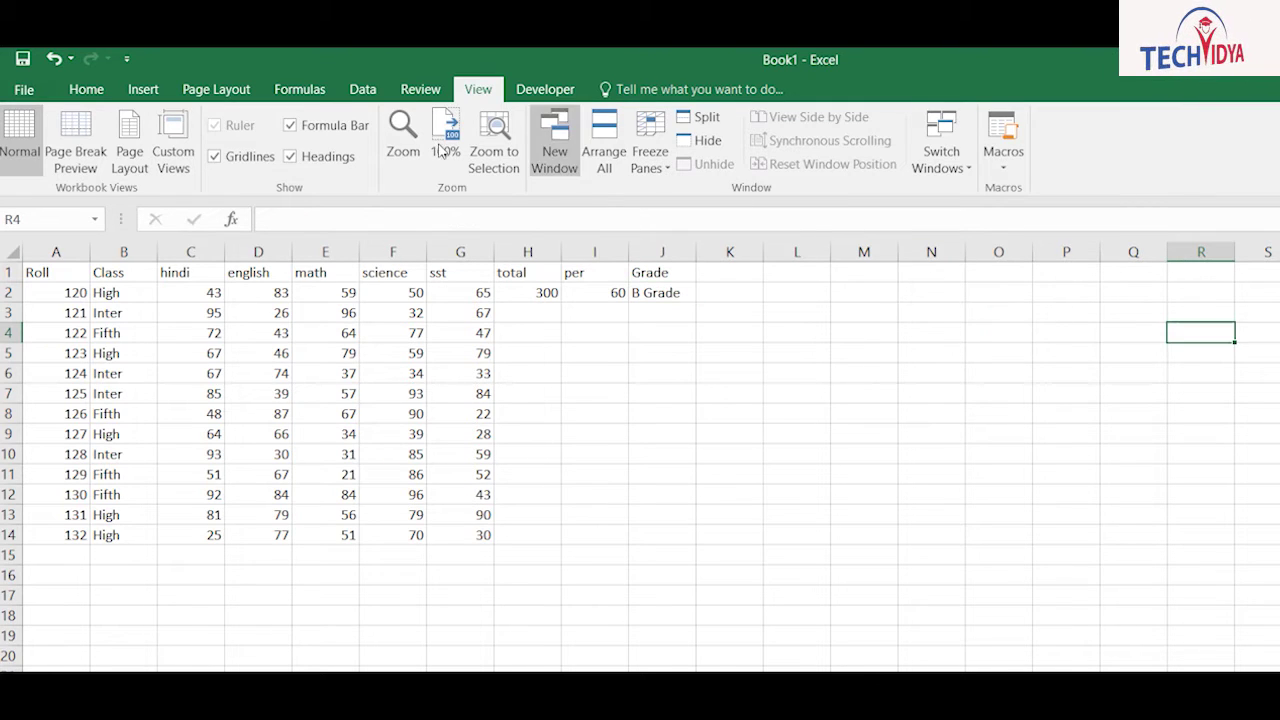
{"action": "scroll", "coordinate": [427, 88], "scroll_direction": "down", "scroll_amount": 1}
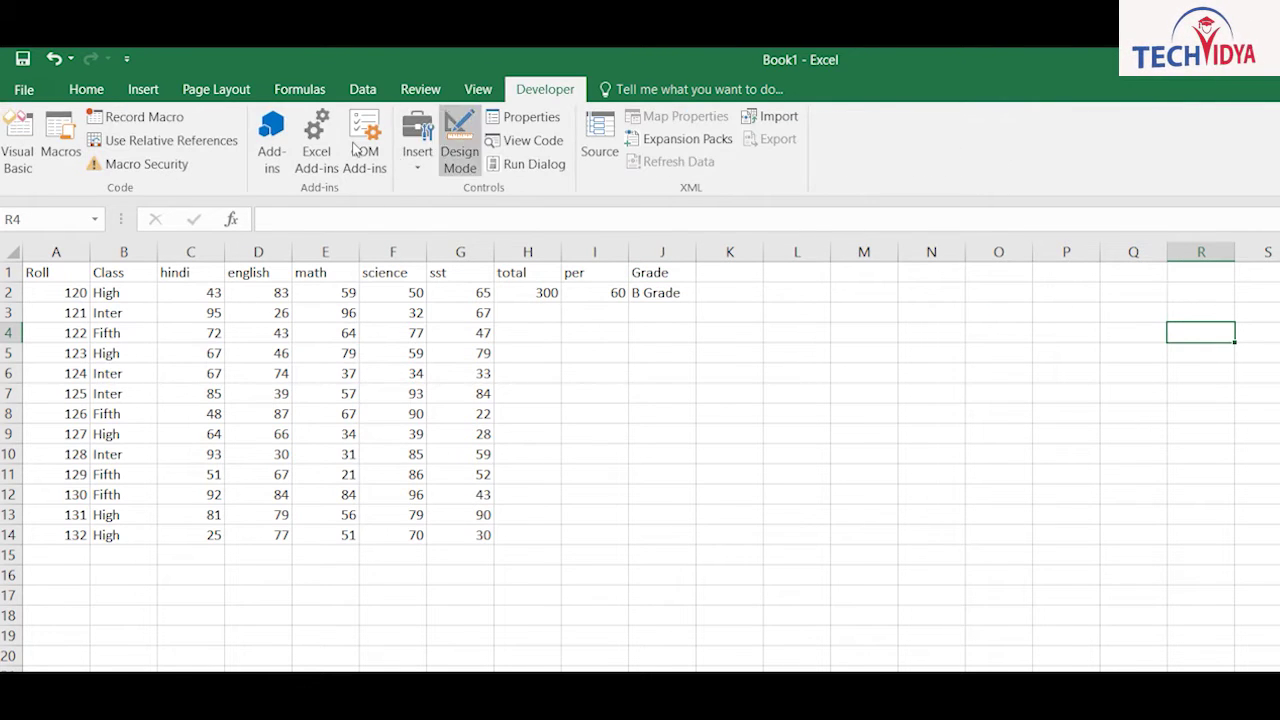
{"action": "left_click", "coordinate": [417, 152]}
{"action": "left_click", "coordinate": [409, 211]}
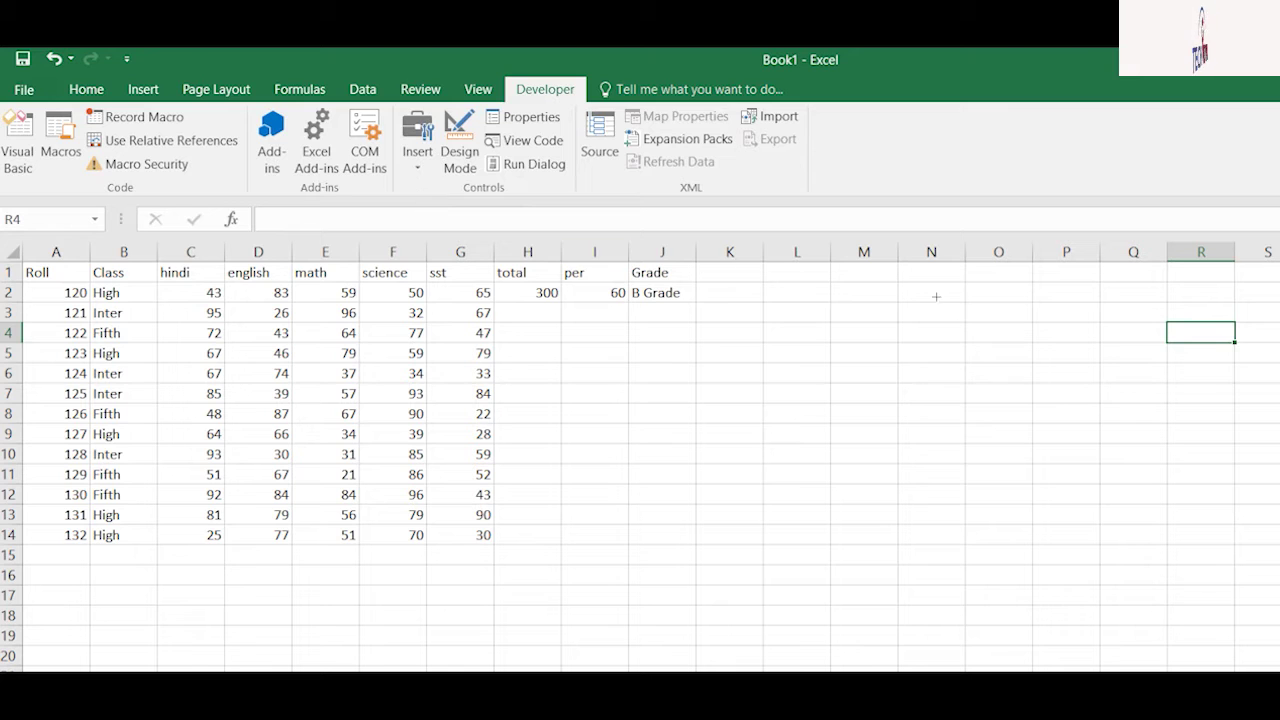
{"action": "left_click_drag", "start_coordinate": [875, 333], "coordinate": [987, 364]}
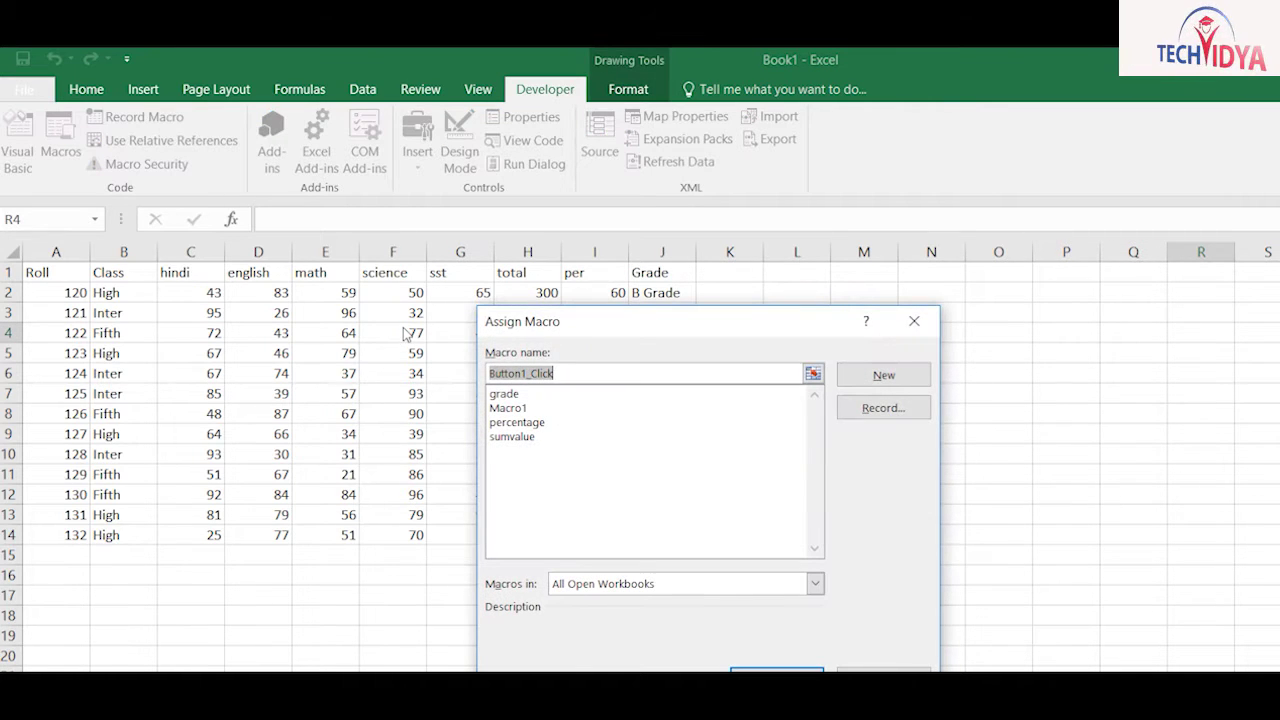
{"action": "left_click", "coordinate": [505, 394]}
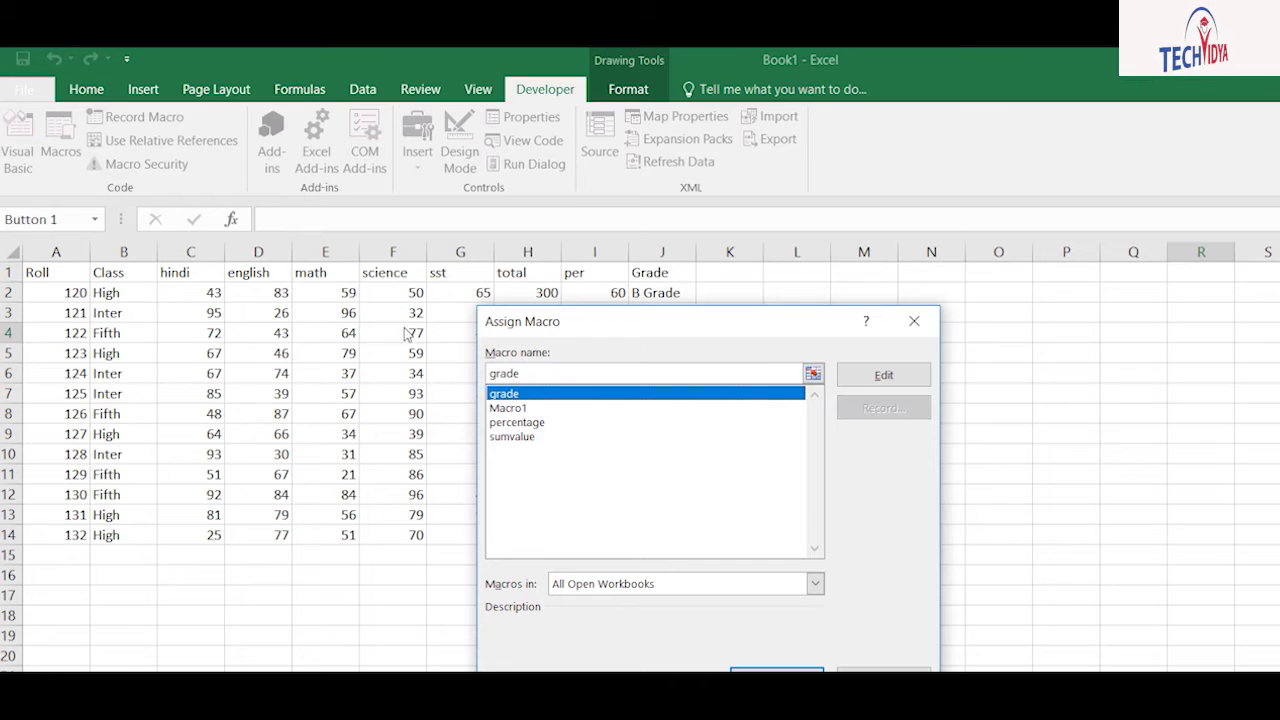
{"action": "left_click", "coordinate": [503, 437]}
{"action": "left_click", "coordinate": [508, 422]}
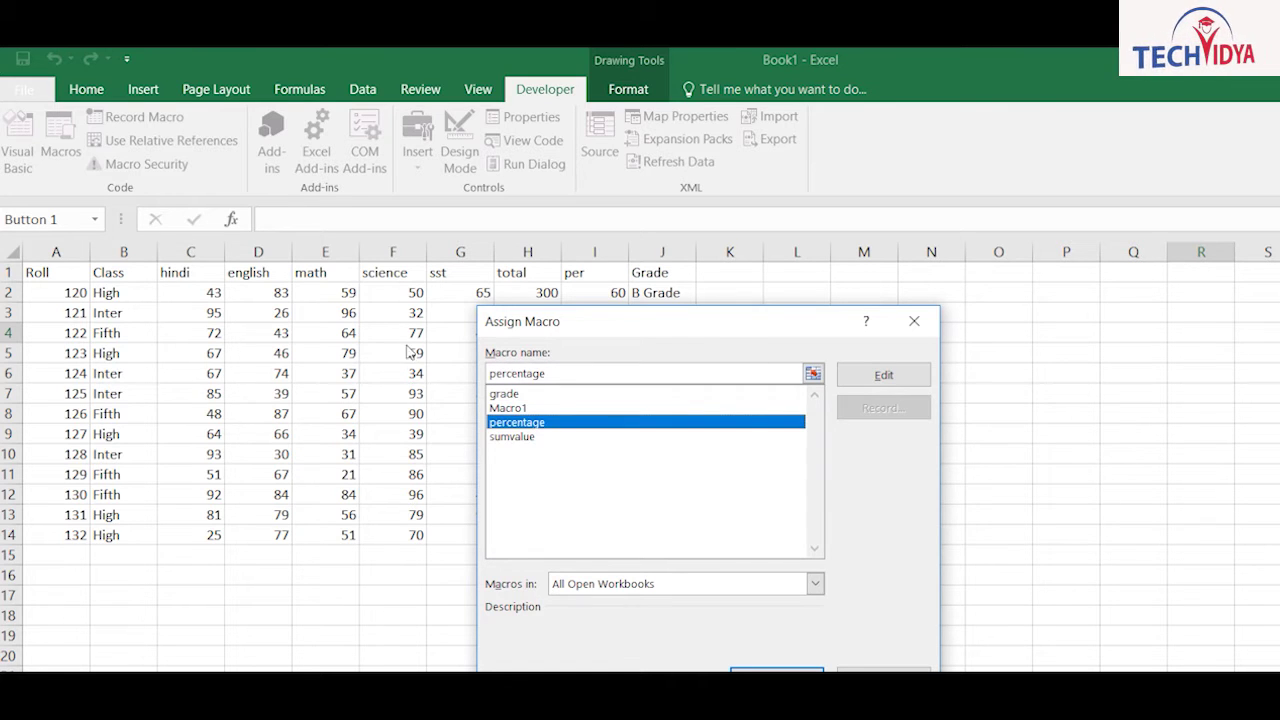
{"action": "left_click", "coordinate": [515, 437]}
{"action": "key", "text": "Return"}
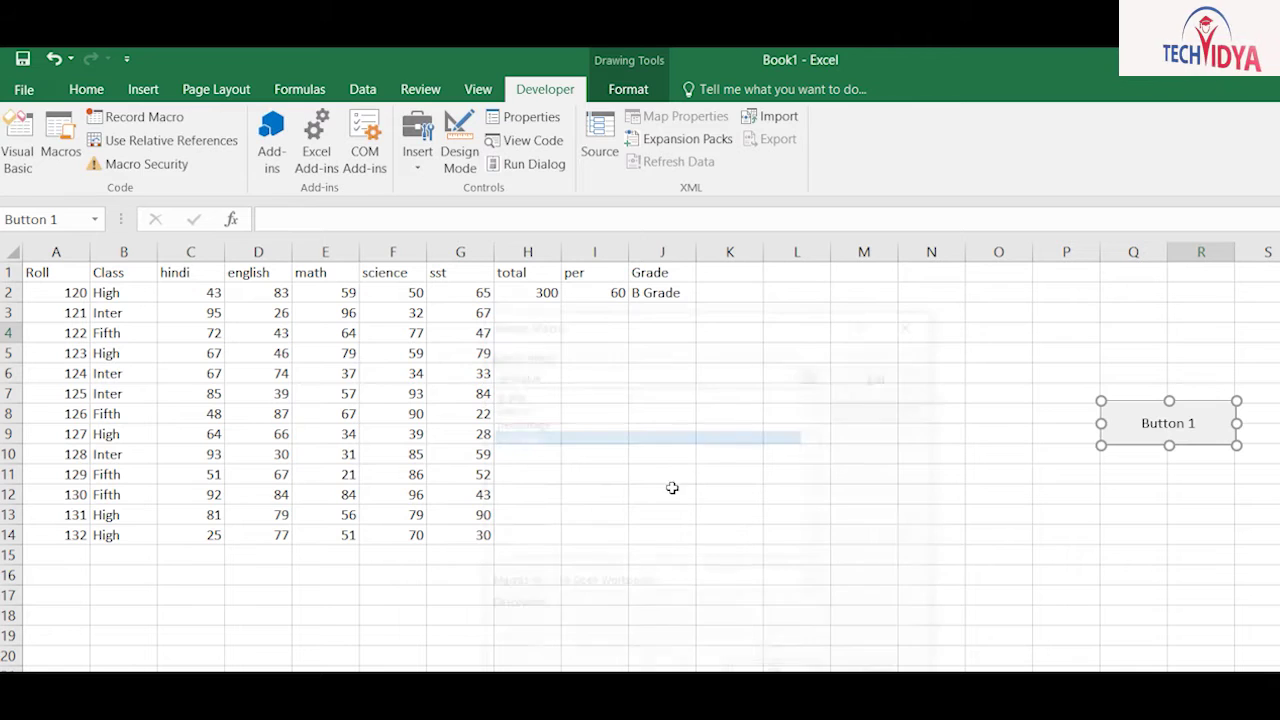
Step: Caption the new button 'Total Number'
{"action": "key", "text": "Delete"}
{"action": "key", "text": "Delete"}
{"action": "key", "text": "Delete"}
{"action": "key", "text": "Delete"}
{"action": "key", "text": "Delete"}
{"action": "type", "text": "Total"}
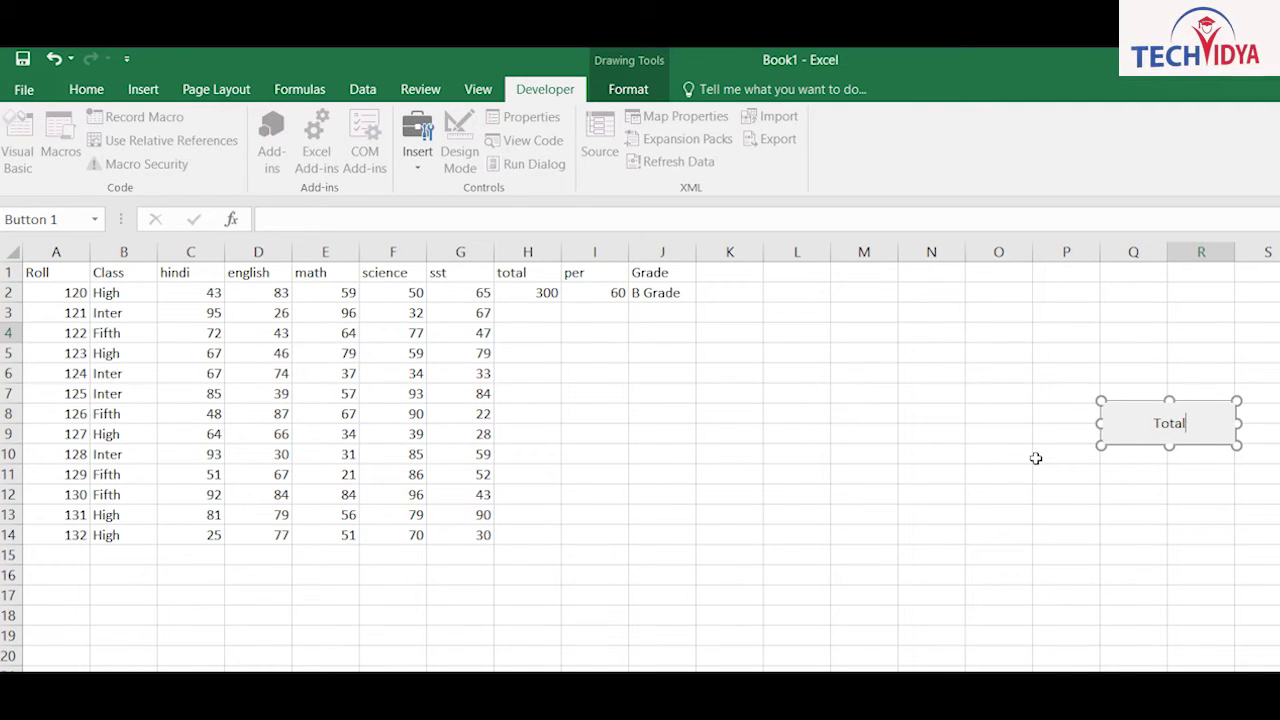
{"action": "type", "text": " Number"}
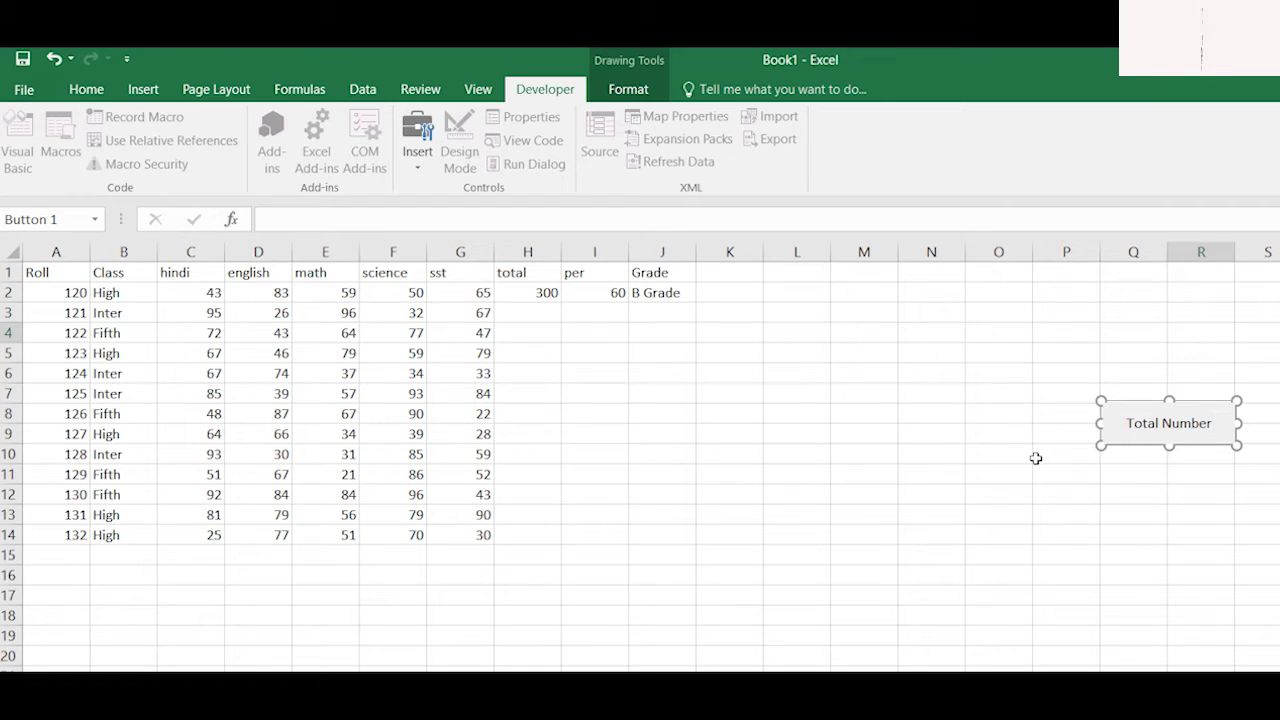
{"action": "key", "text": "Escape"}
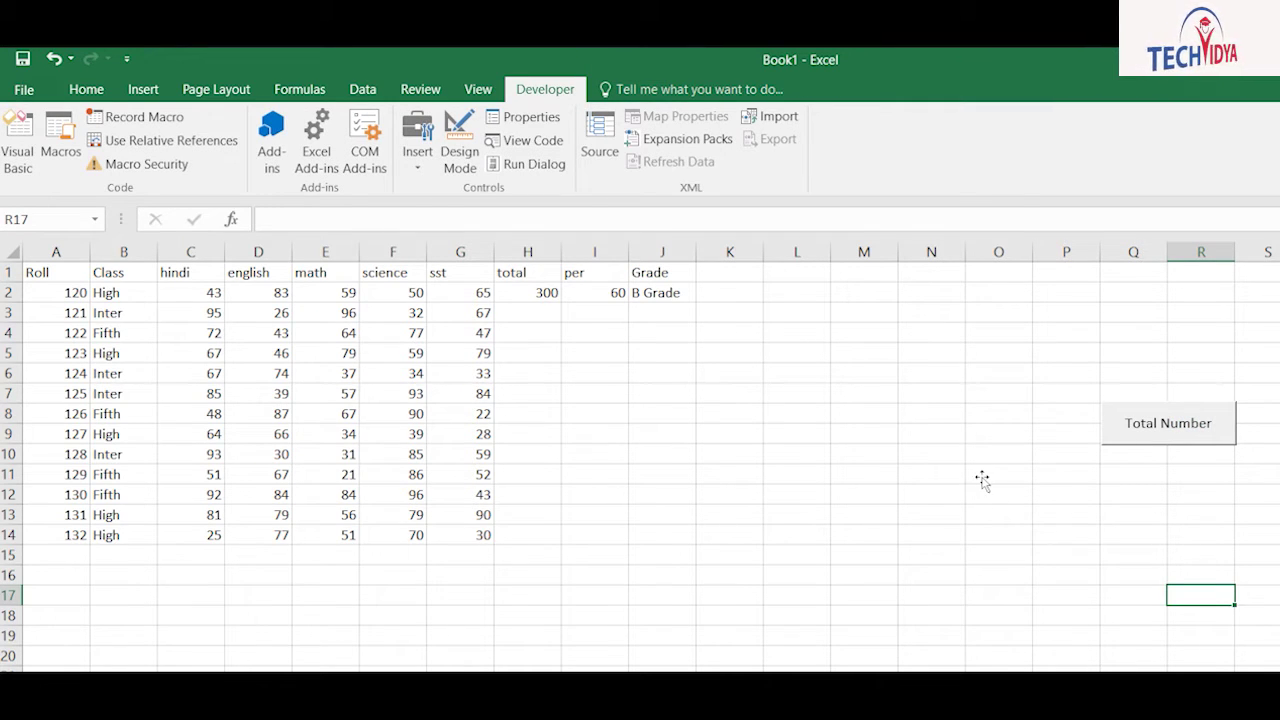
Step: Add a second button below Total Number, linked to the percentage macro and captioned Percentage
{"action": "left_click", "coordinate": [417, 150]}
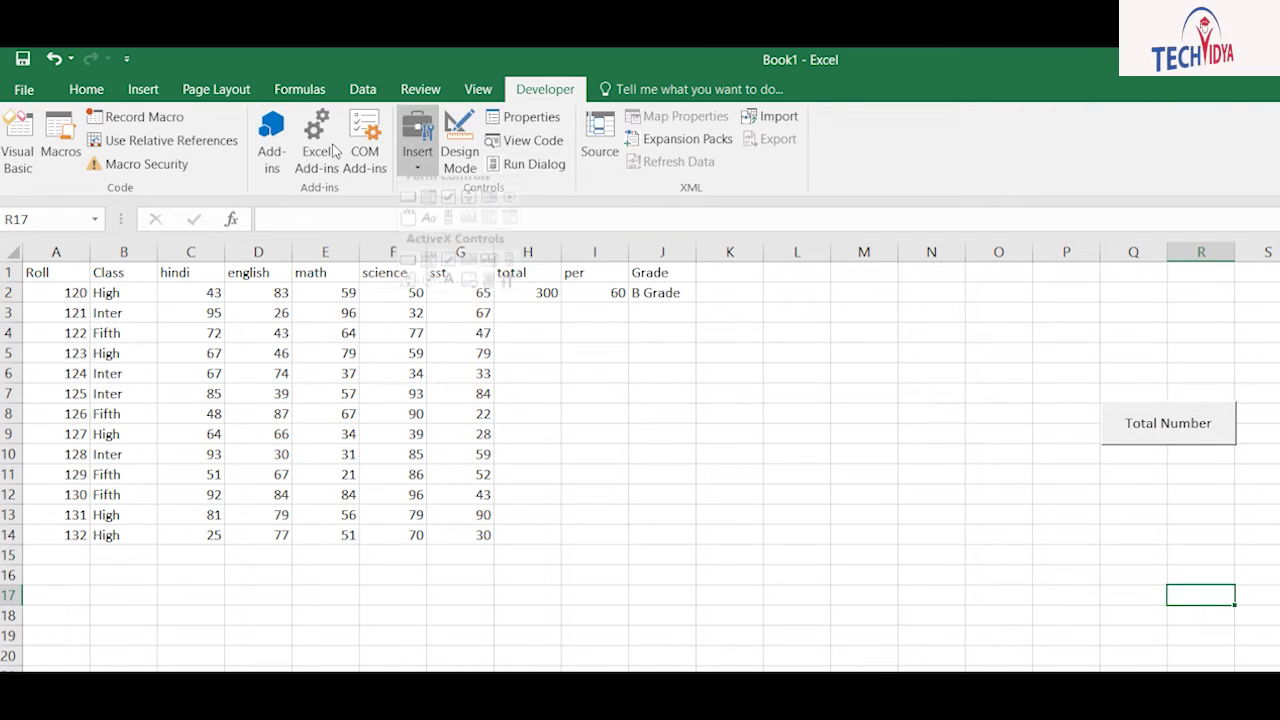
{"action": "left_click", "coordinate": [409, 210]}
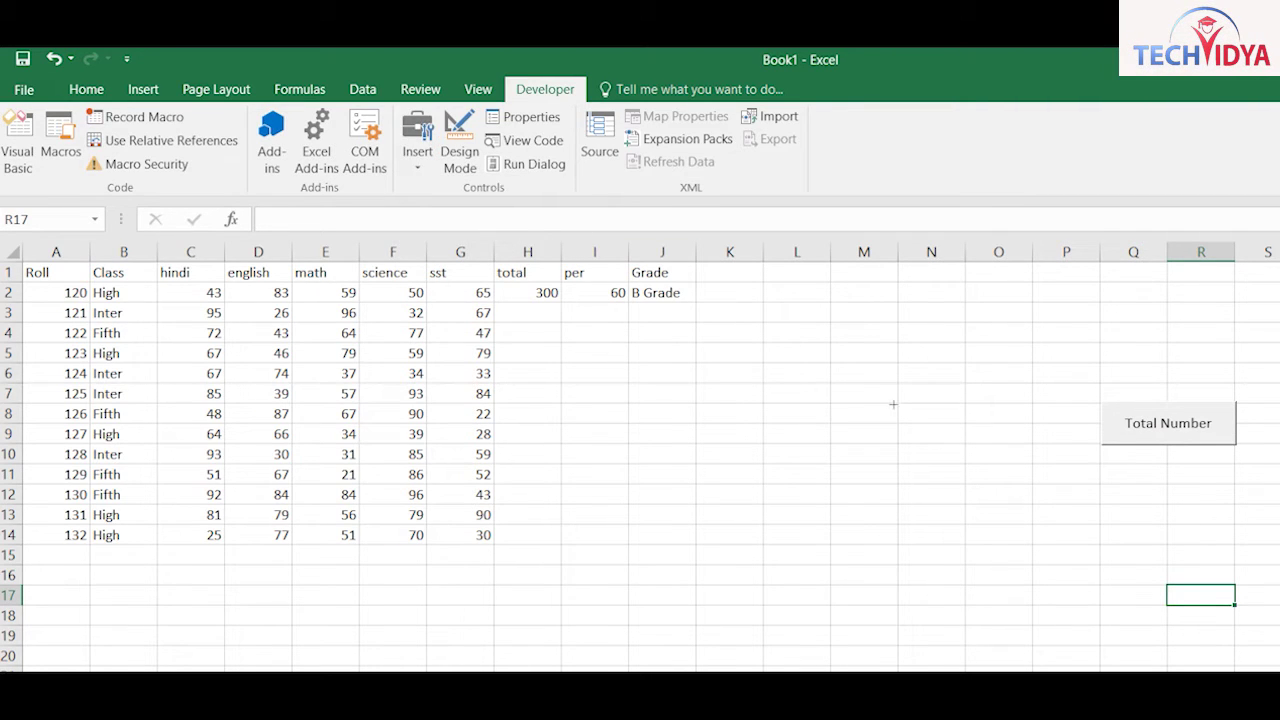
{"action": "left_click_drag", "start_coordinate": [882, 376], "coordinate": [986, 408]}
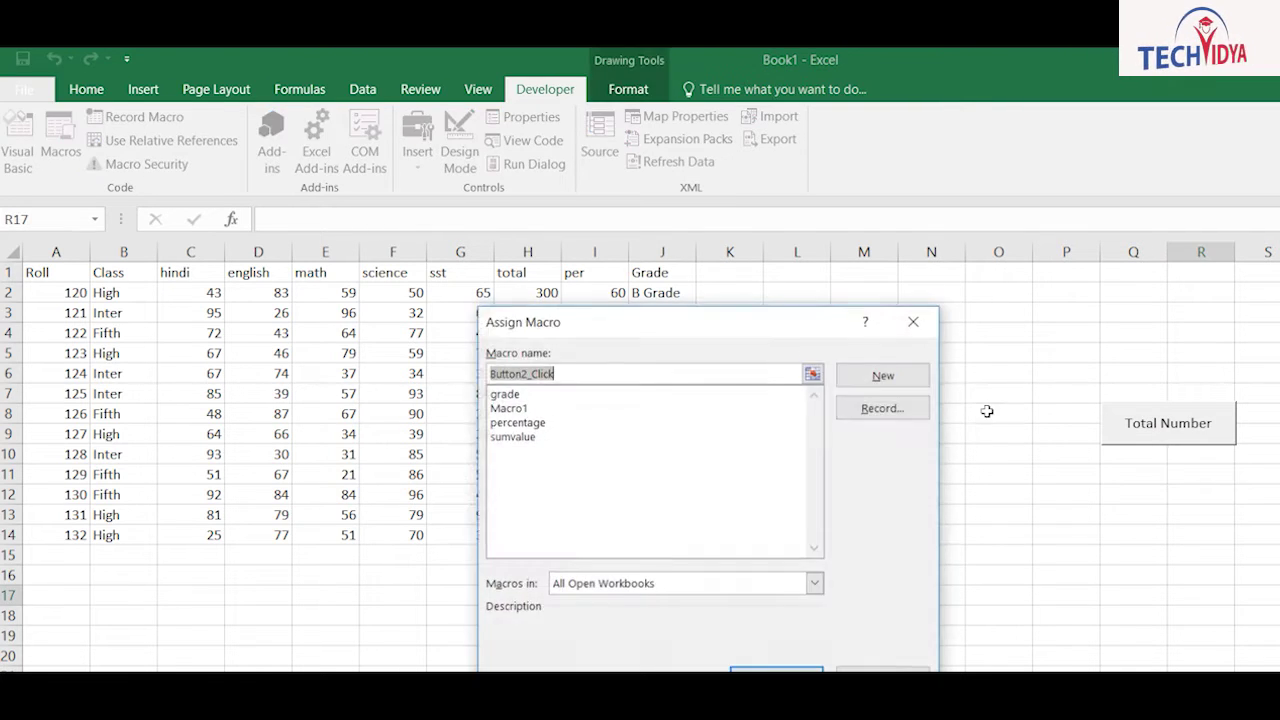
{"action": "left_click", "coordinate": [517, 422]}
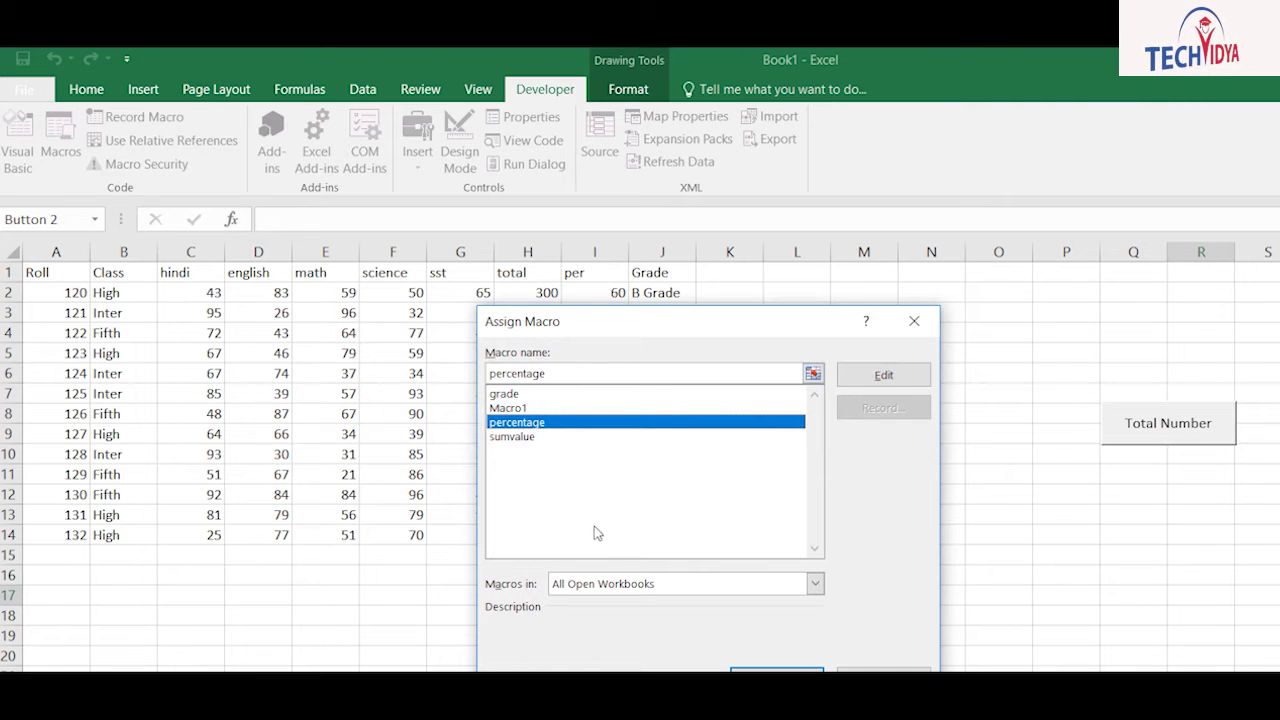
{"action": "left_click", "coordinate": [776, 670]}
{"action": "key", "text": "Delete"}
{"action": "key", "text": "Delete"}
{"action": "key", "text": "Delete"}
{"action": "key", "text": "Delete"}
{"action": "key", "text": "Delete"}
{"action": "key", "text": "Delete"}
{"action": "key", "text": "Delete"}
{"action": "type", "text": "Percentage"}
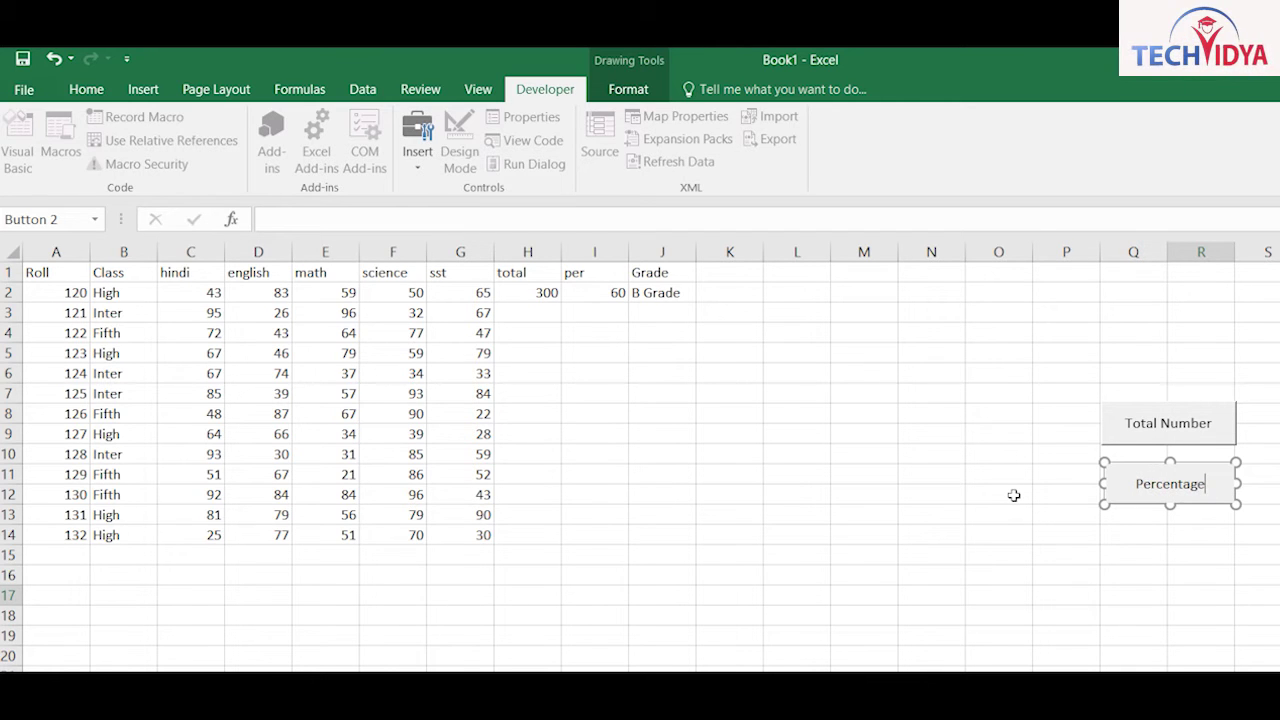
{"action": "key", "text": "Escape"}
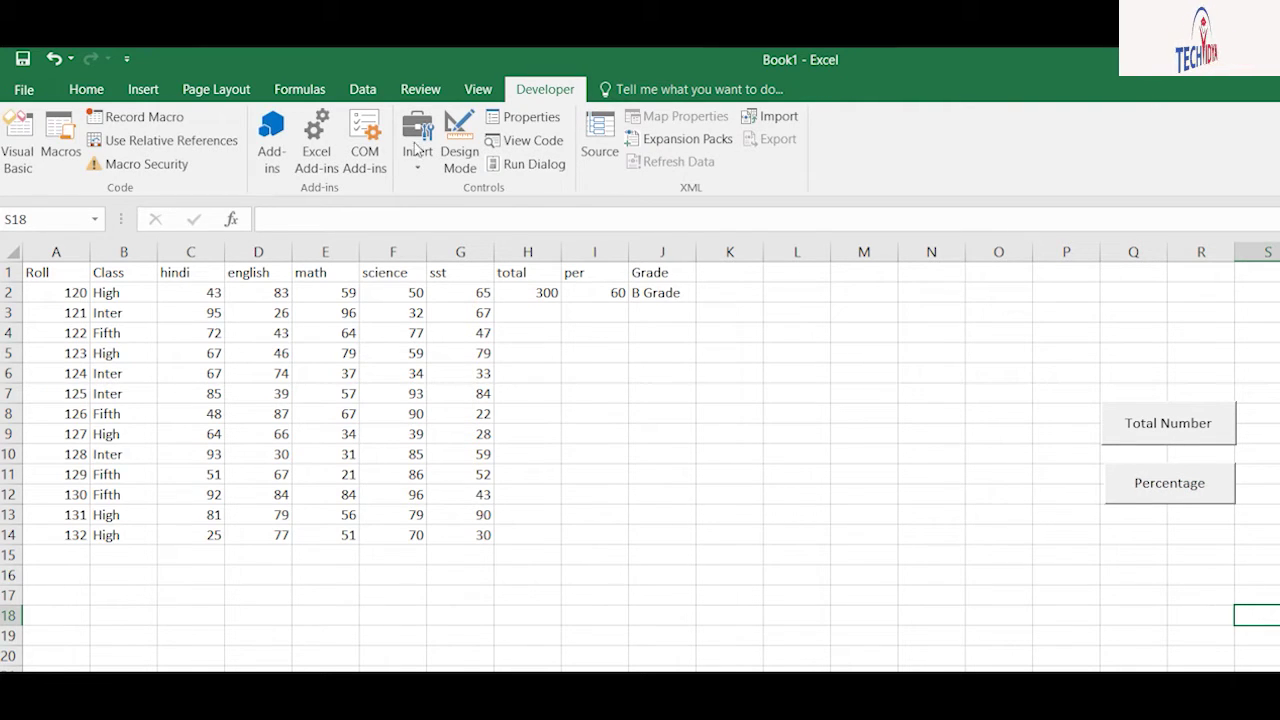
{"action": "left_click", "coordinate": [417, 148]}
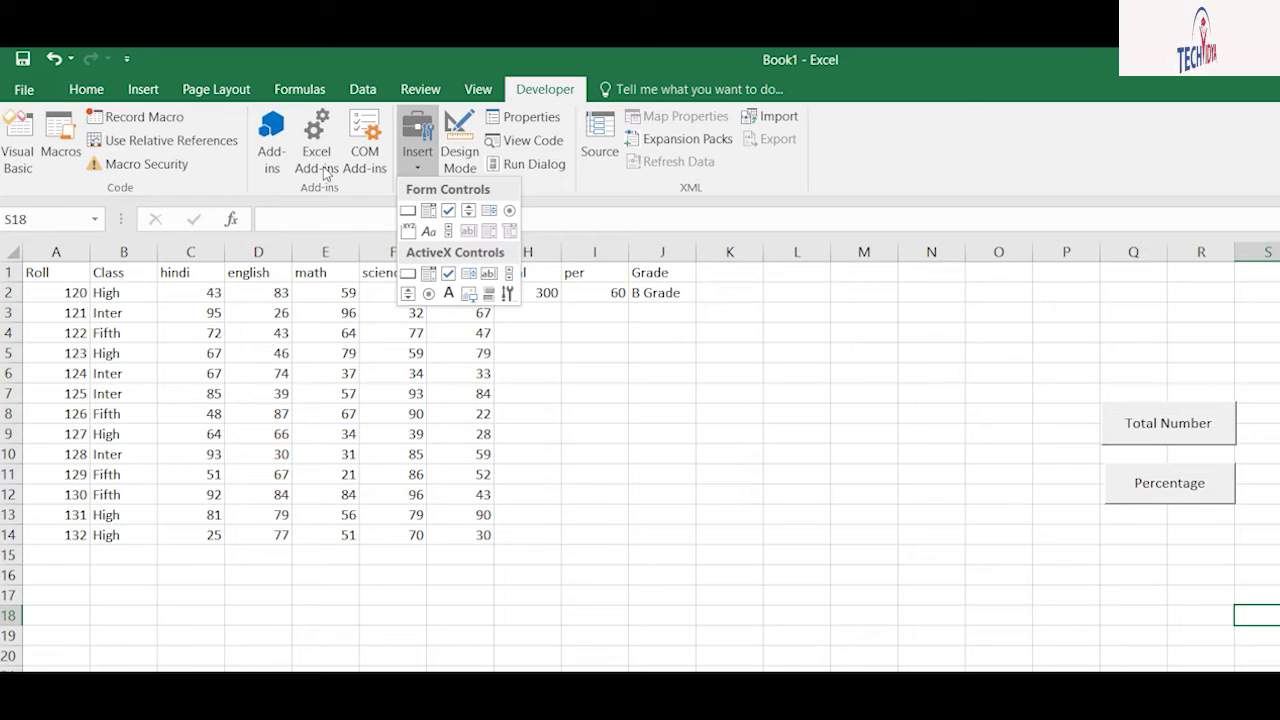
Step: Draw a third button below Percentage, assign the grade macro, and erase its default caption
{"action": "left_click", "coordinate": [407, 210]}
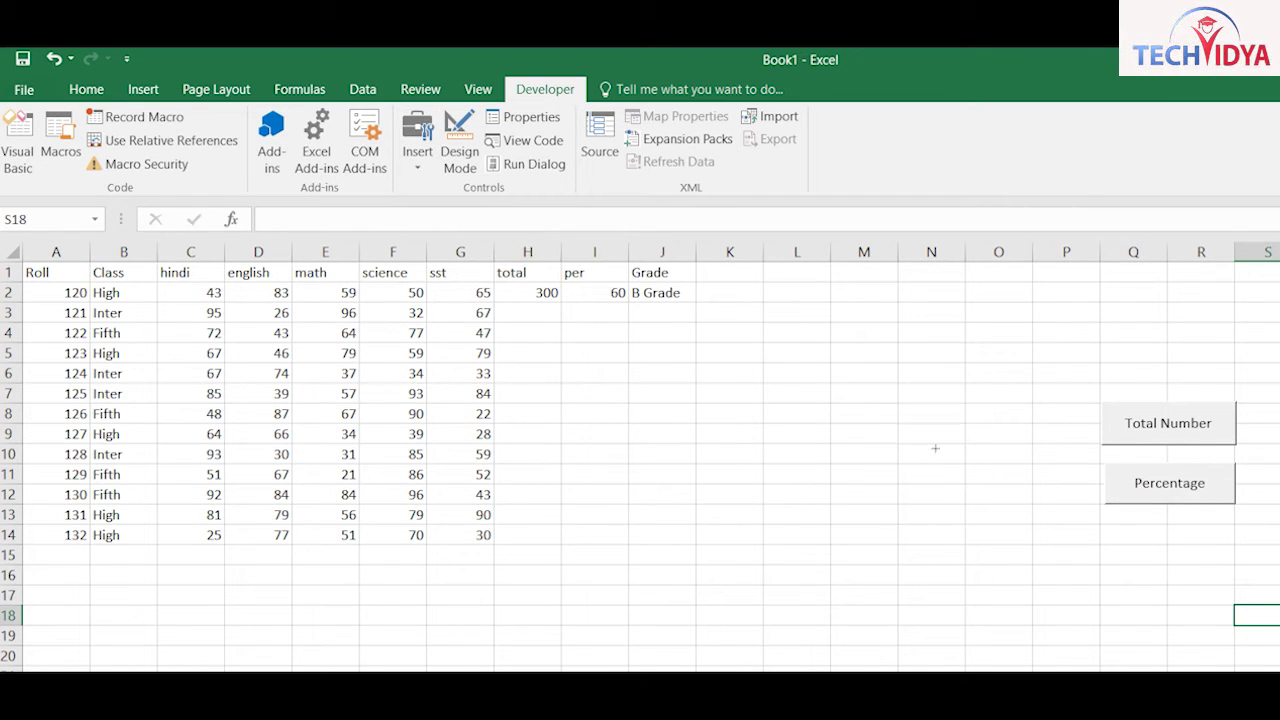
{"action": "left_click_drag", "start_coordinate": [883, 428], "coordinate": [982, 462]}
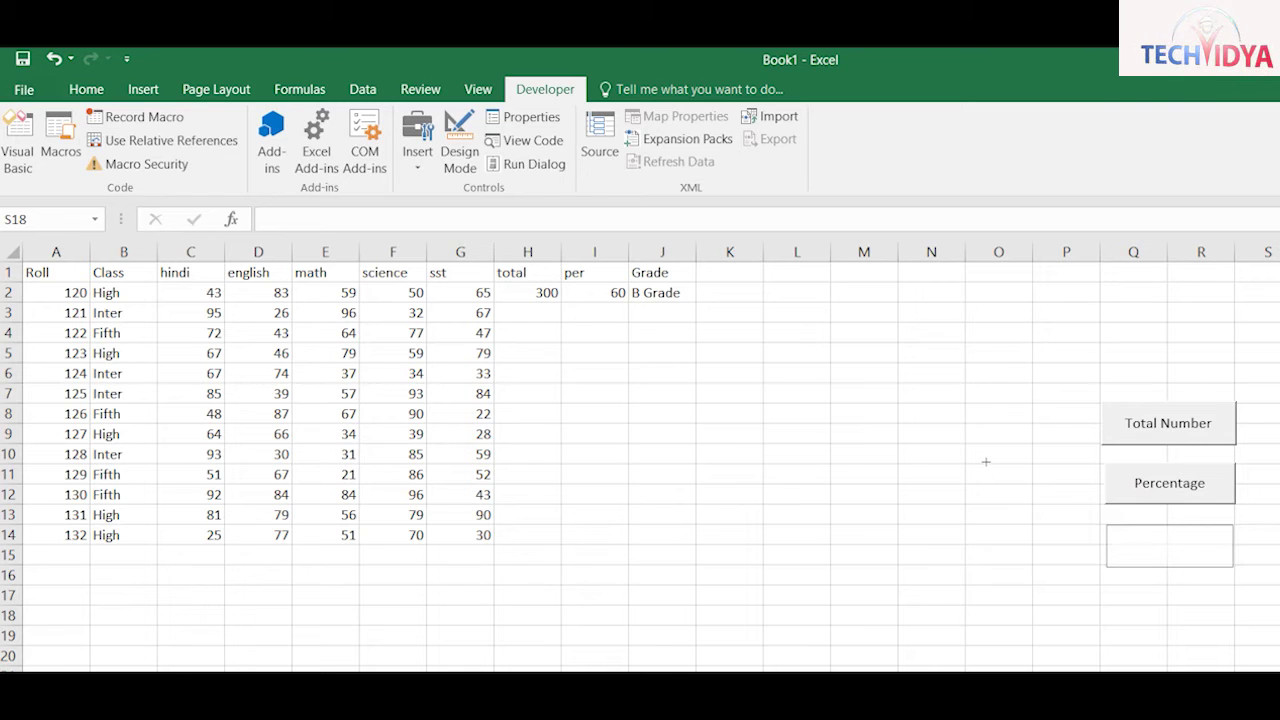
{"action": "left_click_drag", "start_coordinate": [987, 460], "coordinate": [985, 459]}
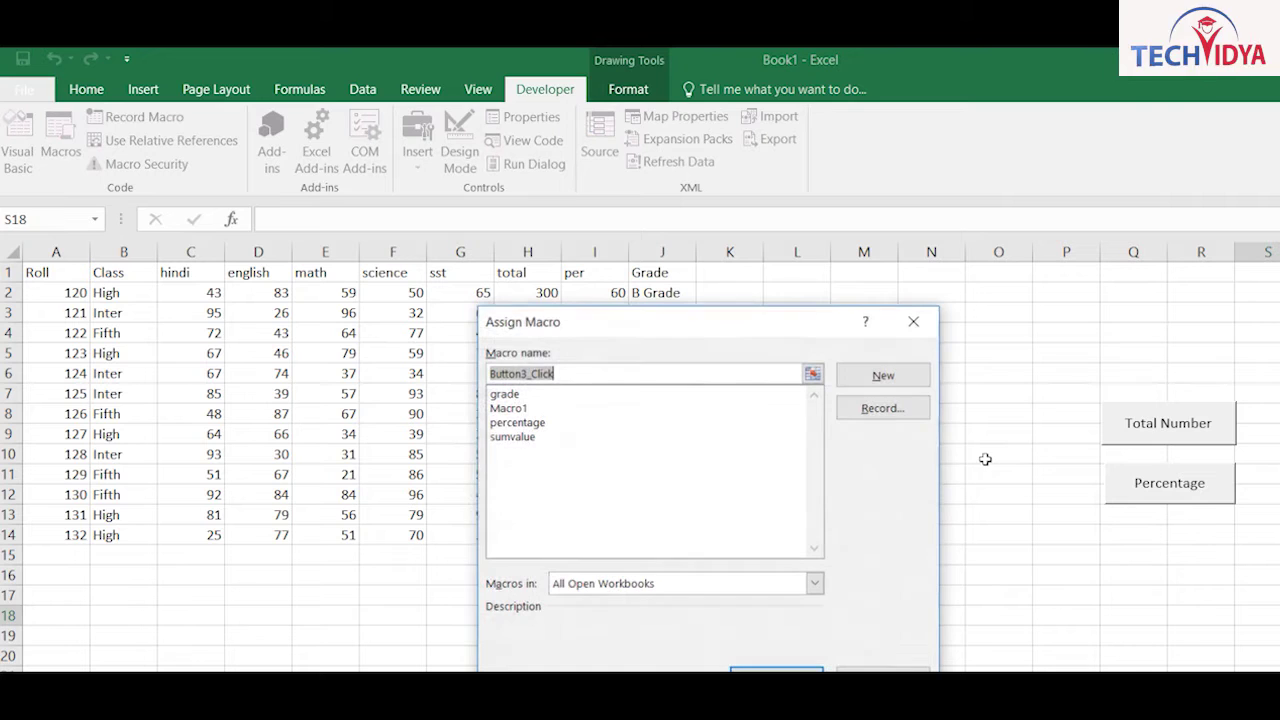
{"action": "left_click", "coordinate": [493, 395]}
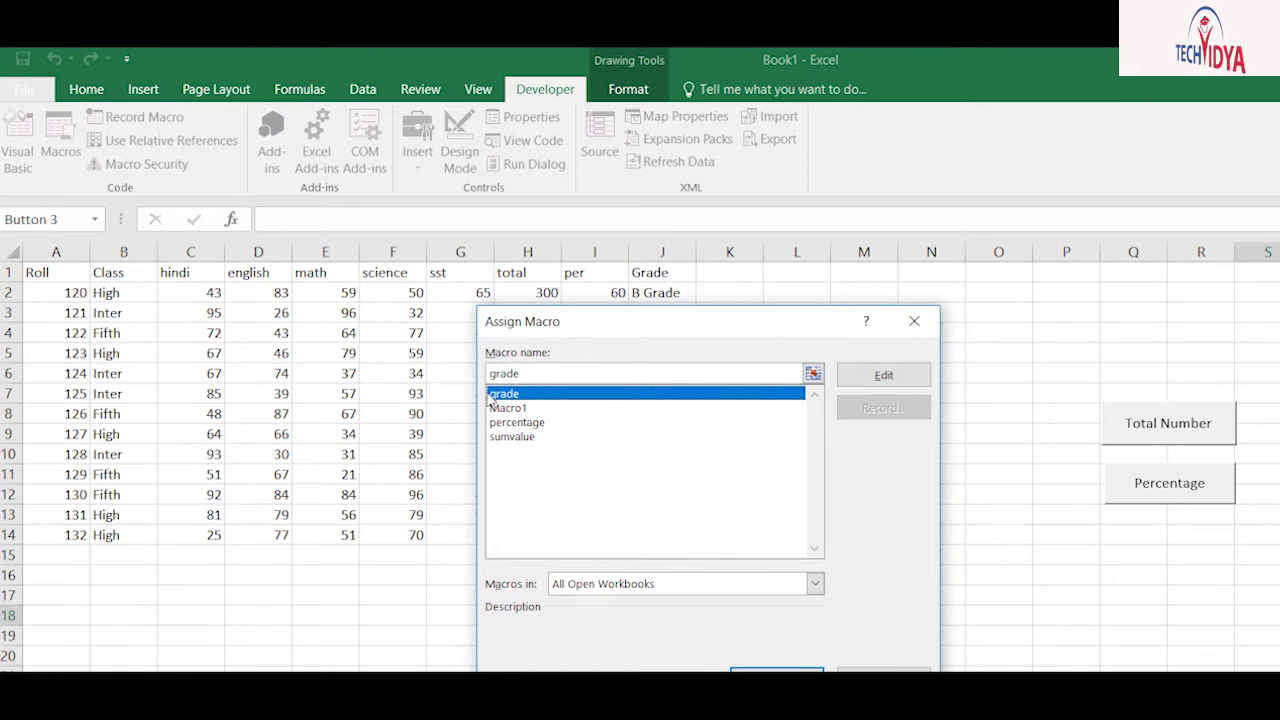
{"action": "key", "text": "Return"}
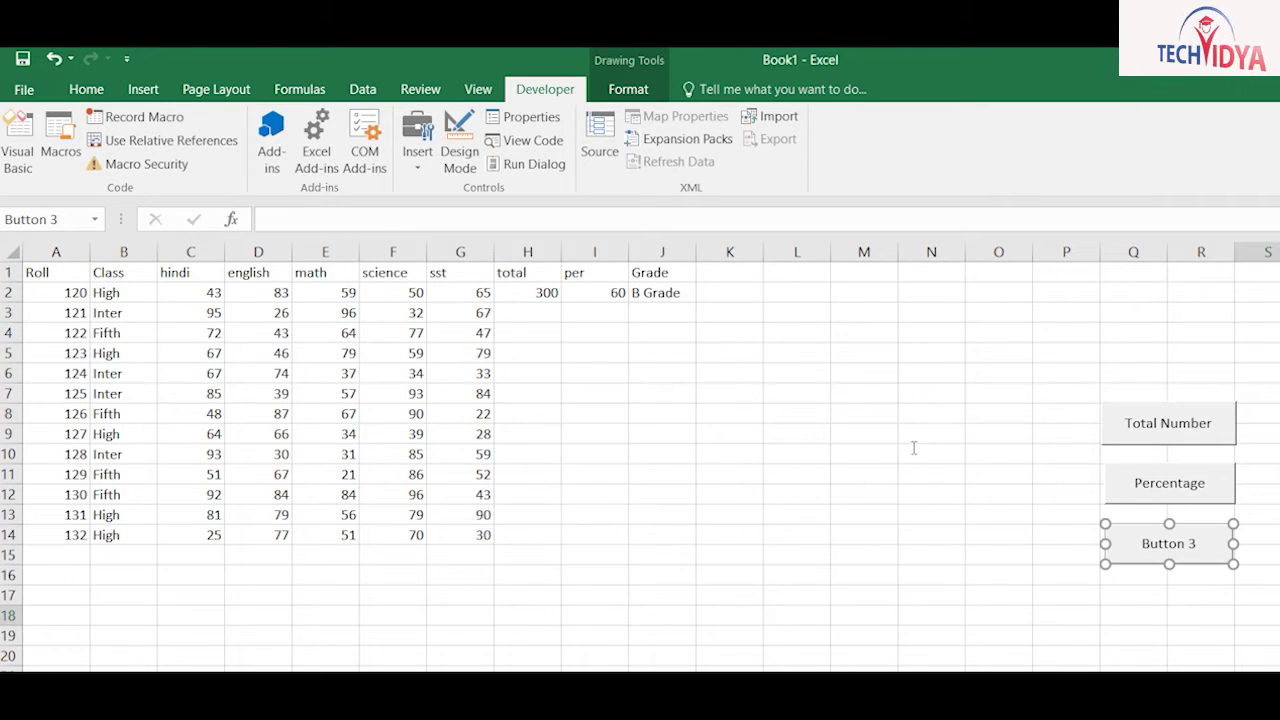
{"action": "key", "text": "BackSpace"}
{"action": "key", "text": "BackSpace"}
{"action": "key", "text": "BackSpace"}
{"action": "key", "text": "BackSpace"}
{"action": "key", "text": "BackSpace"}
{"action": "key", "text": "BackSpace"}
{"action": "key", "text": "BackSpace"}
{"action": "key", "text": "BackSpace"}
Step: Caption the third button Grade, then fill row 7 with the buttons: 358, 71.6, A Grade
{"action": "type", "text": "Grade"}
{"action": "key", "text": "Escape"}
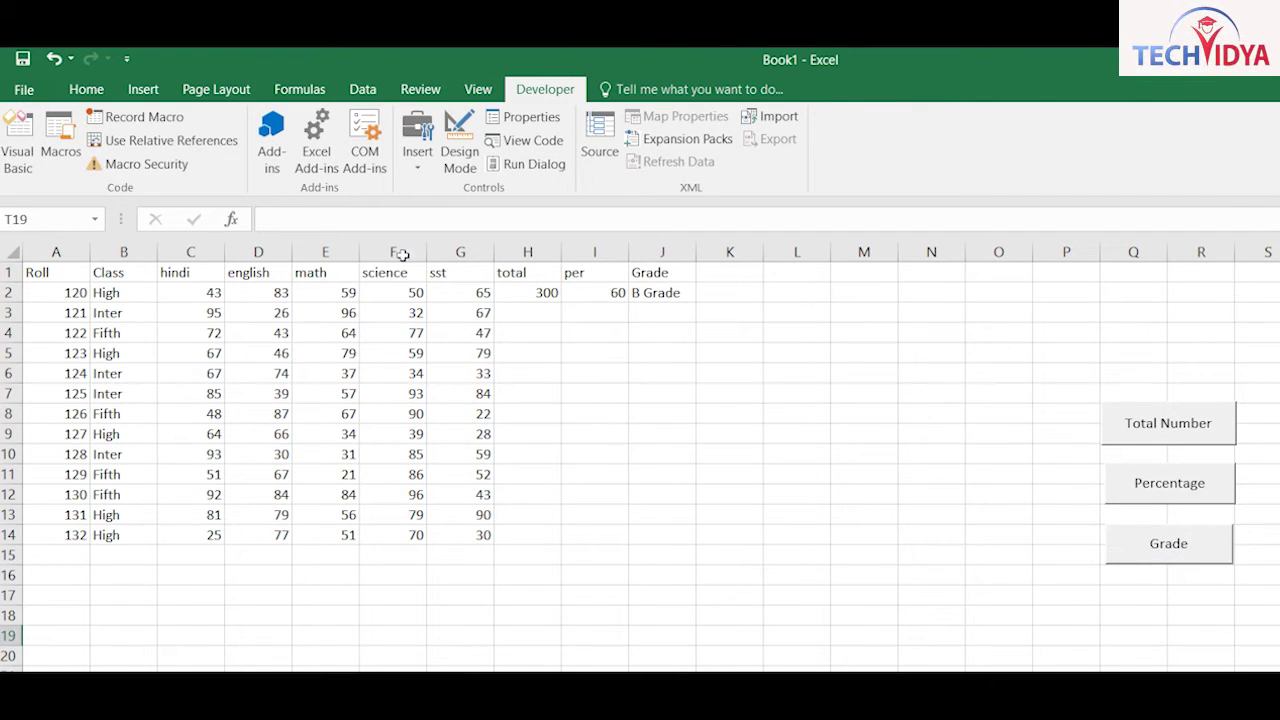
{"action": "left_click", "coordinate": [527, 393]}
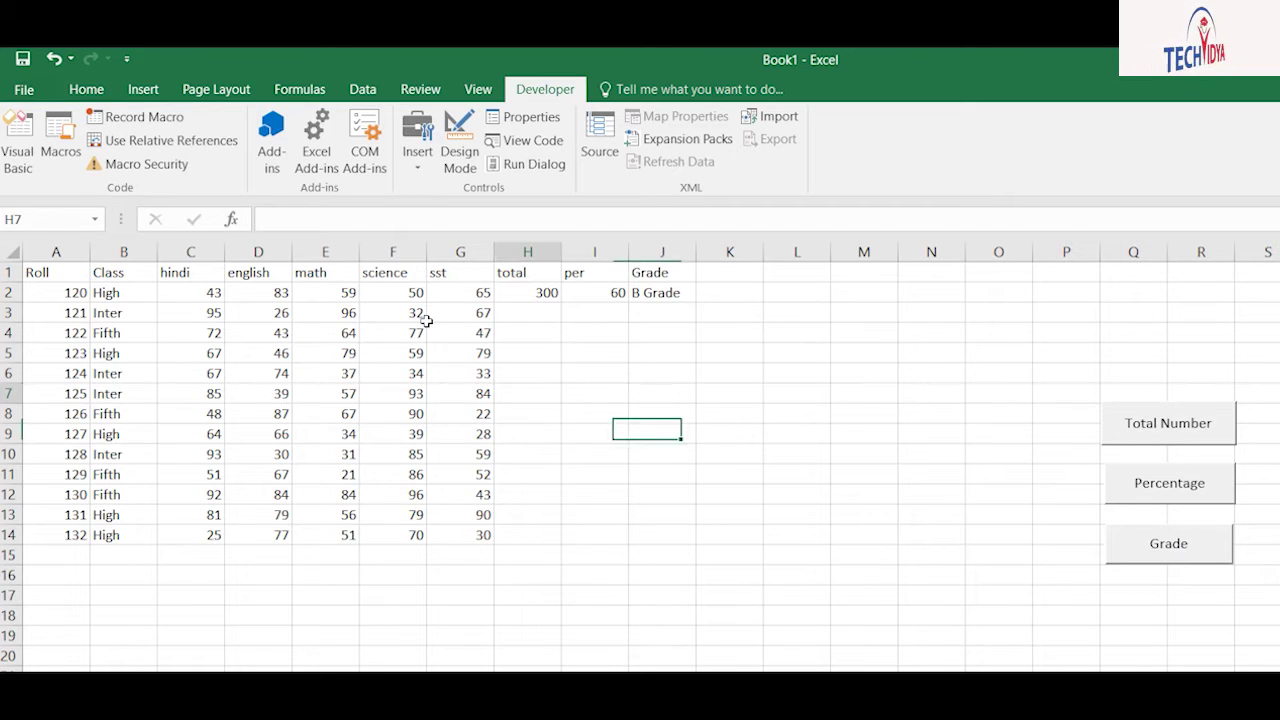
{"action": "left_click", "coordinate": [1168, 423]}
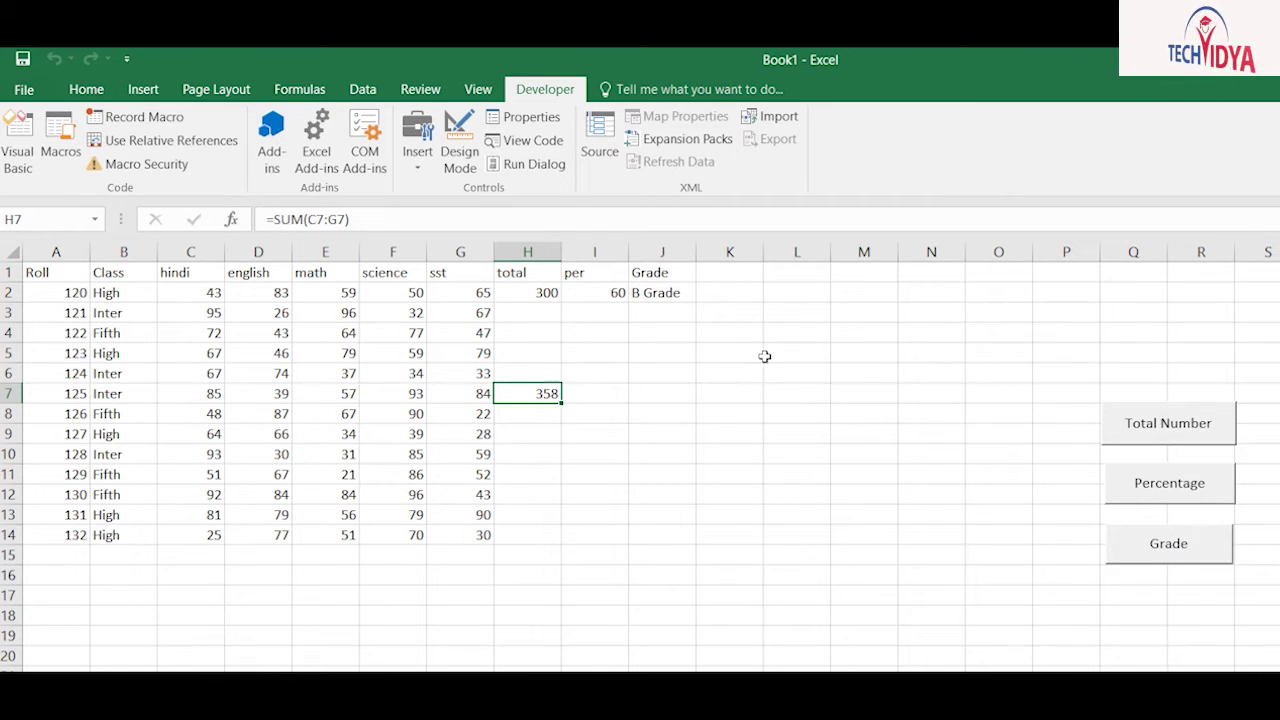
{"action": "key", "text": "Right"}
{"action": "left_click", "coordinate": [1169, 483]}
{"action": "key", "text": "Right"}
{"action": "left_click", "coordinate": [1168, 543]}
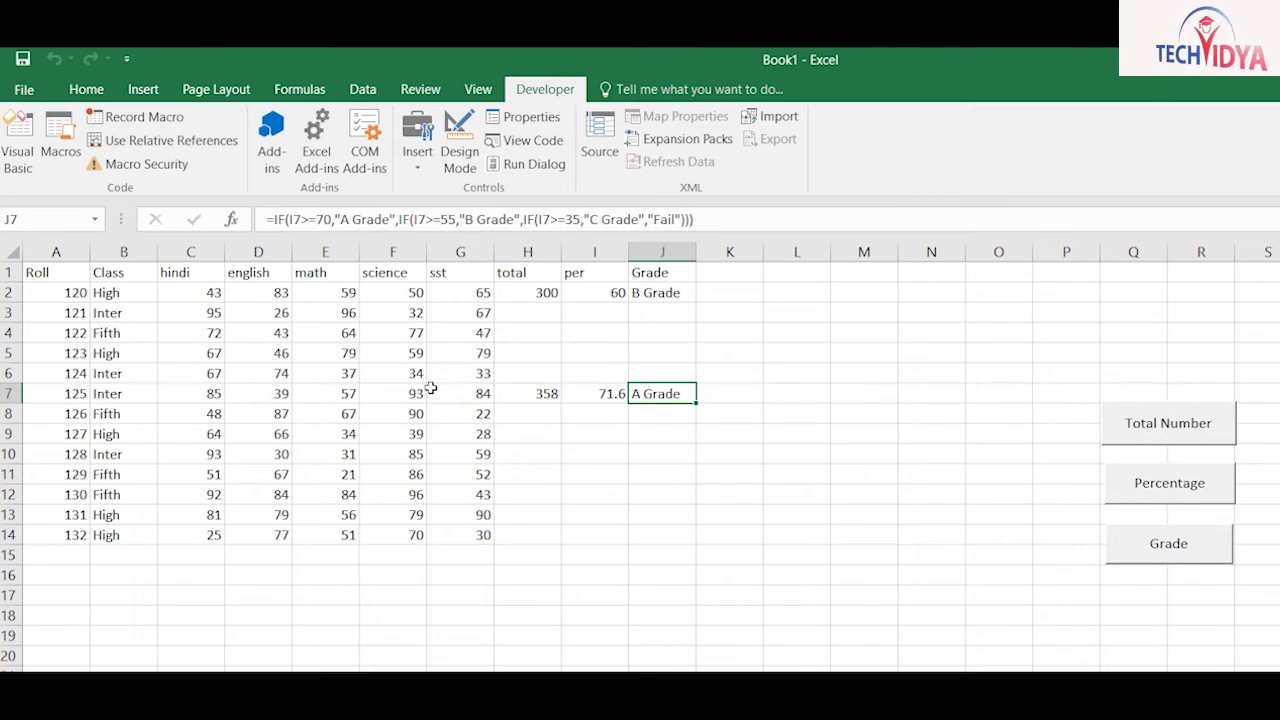
Step: Fill row 9 with the buttons: total 231, percentage 46.2, C Grade
{"action": "left_click", "coordinate": [528, 434]}
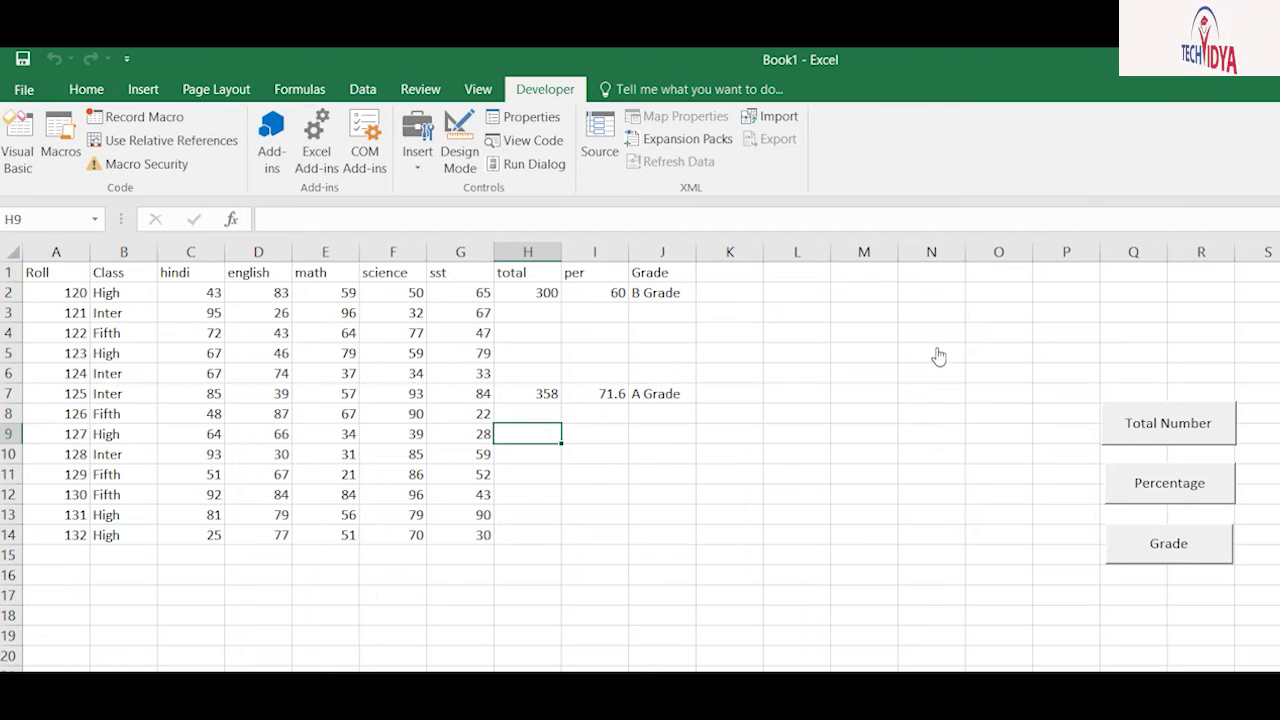
{"action": "left_click", "coordinate": [1168, 423]}
{"action": "key", "text": "Right"}
{"action": "left_click", "coordinate": [1169, 483]}
{"action": "key", "text": "Right"}
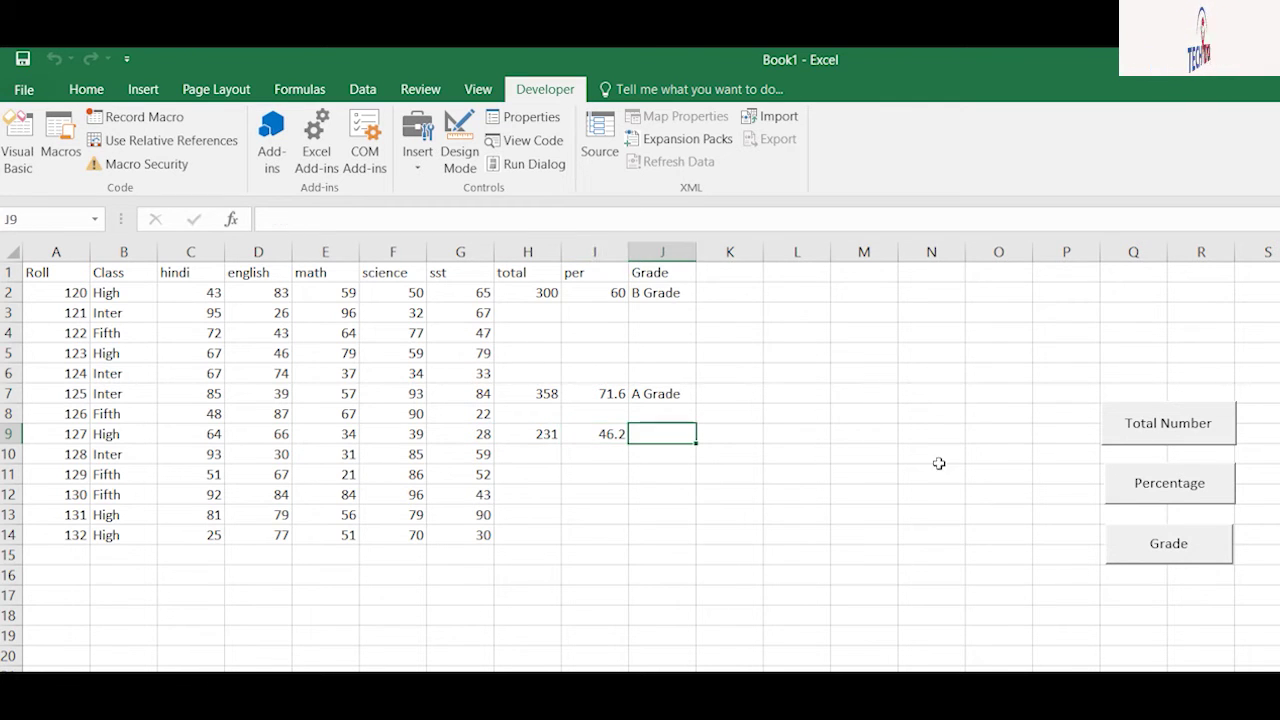
{"action": "left_click", "coordinate": [1180, 554]}
{"action": "left_click", "coordinate": [662, 434]}
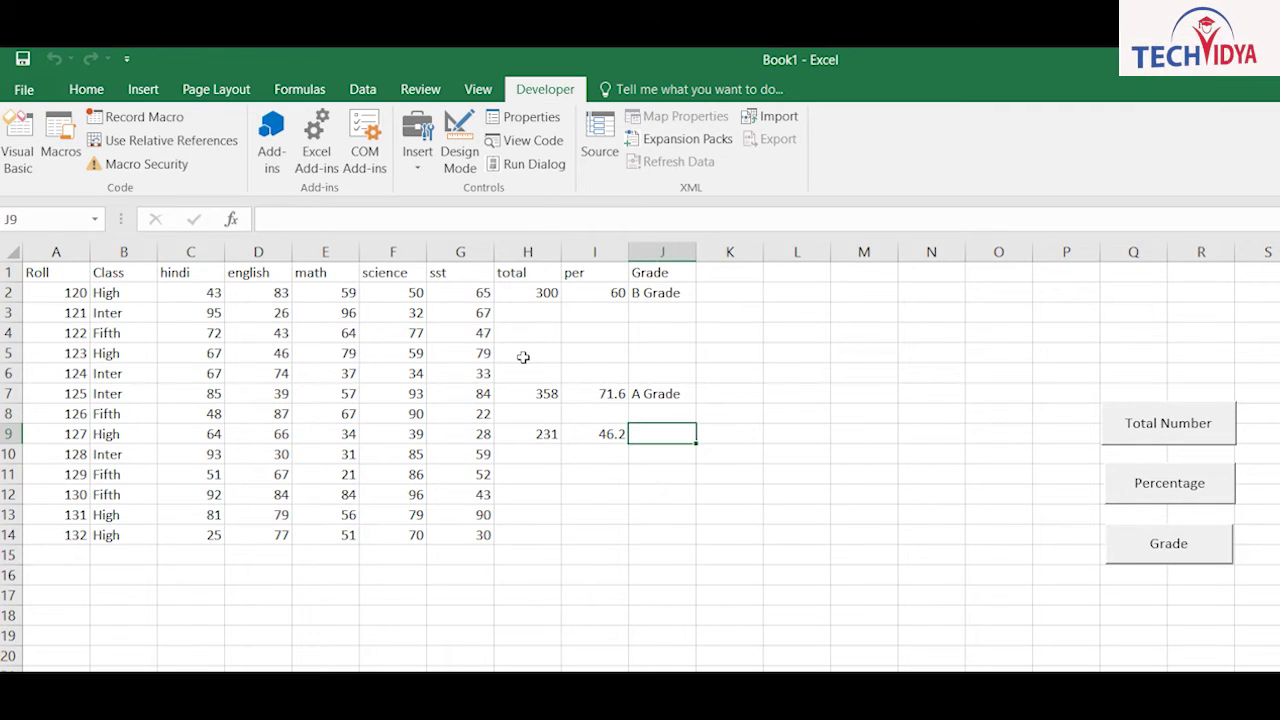
{"action": "left_click", "coordinate": [1168, 543]}
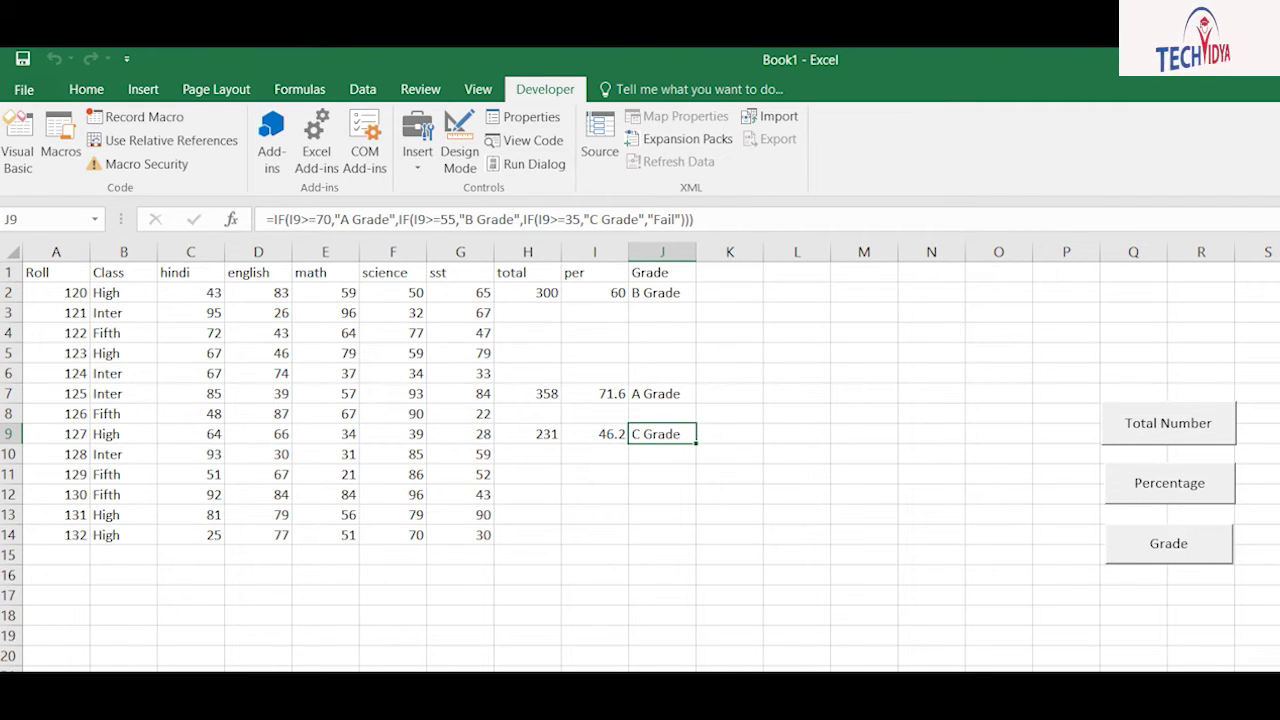
{"action": "key", "text": "alt+Tab"}
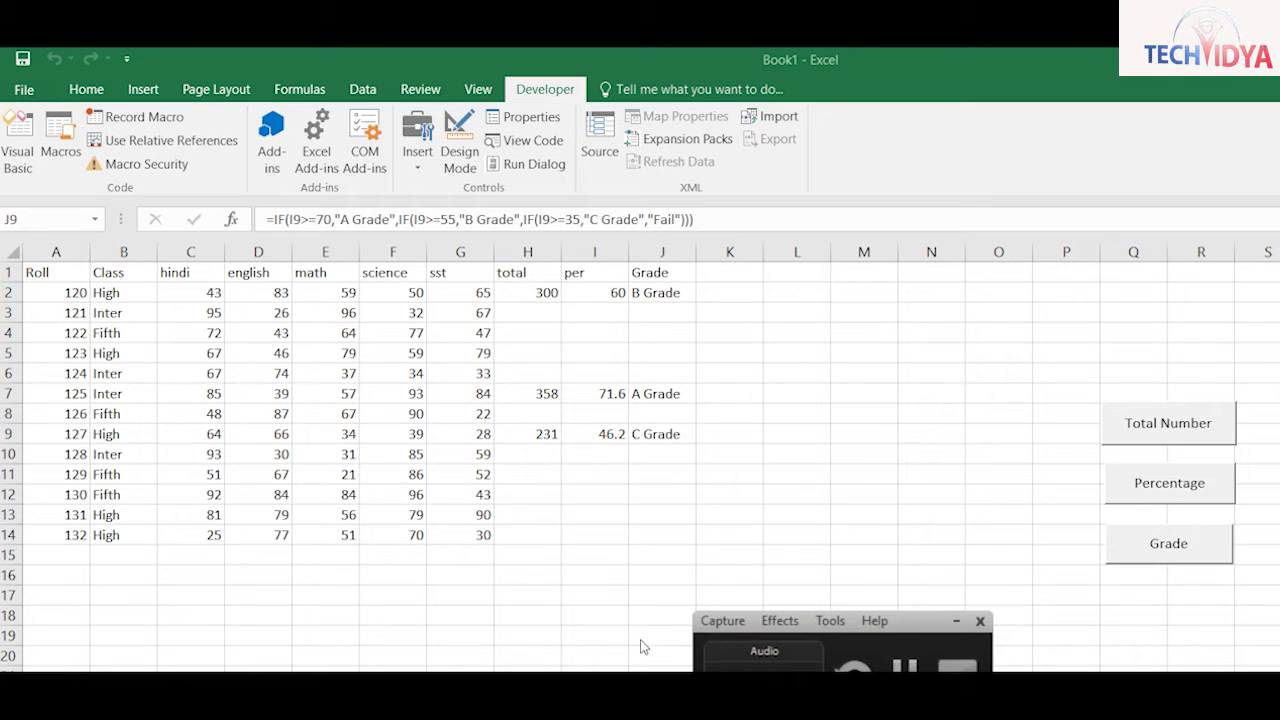
{"action": "left_click", "coordinate": [709, 552]}
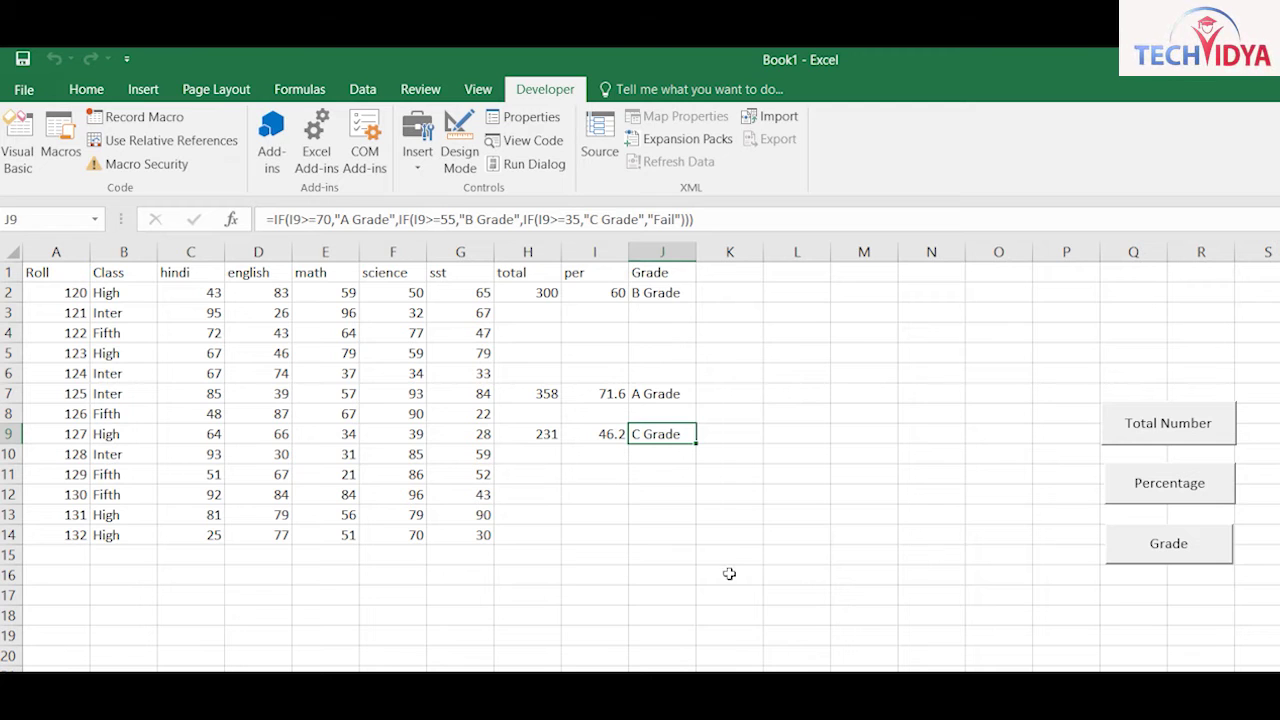
{"action": "left_click", "coordinate": [594, 494]}
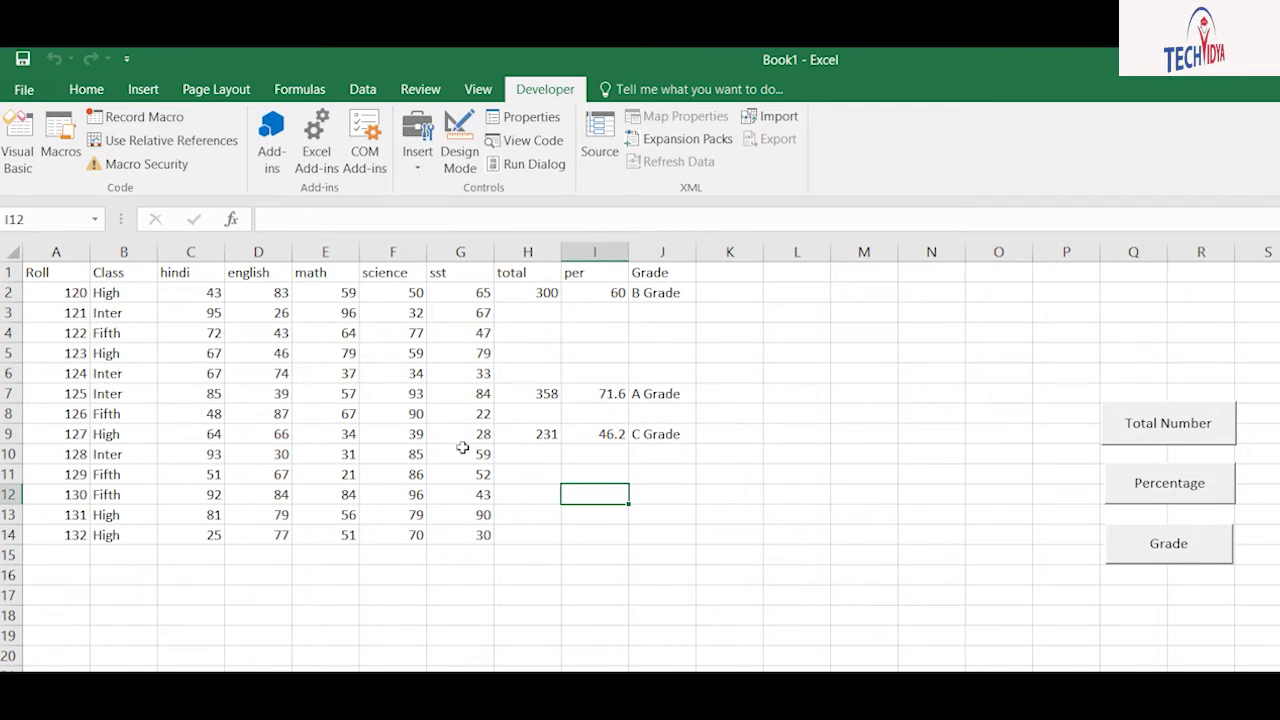
Step: Fill totals in H10:H14 (298–253), run Percentage on I10:J14, then inspect J10
{"action": "left_click_drag", "start_coordinate": [527, 454], "coordinate": [527, 535]}
{"action": "left_click", "coordinate": [1168, 430]}
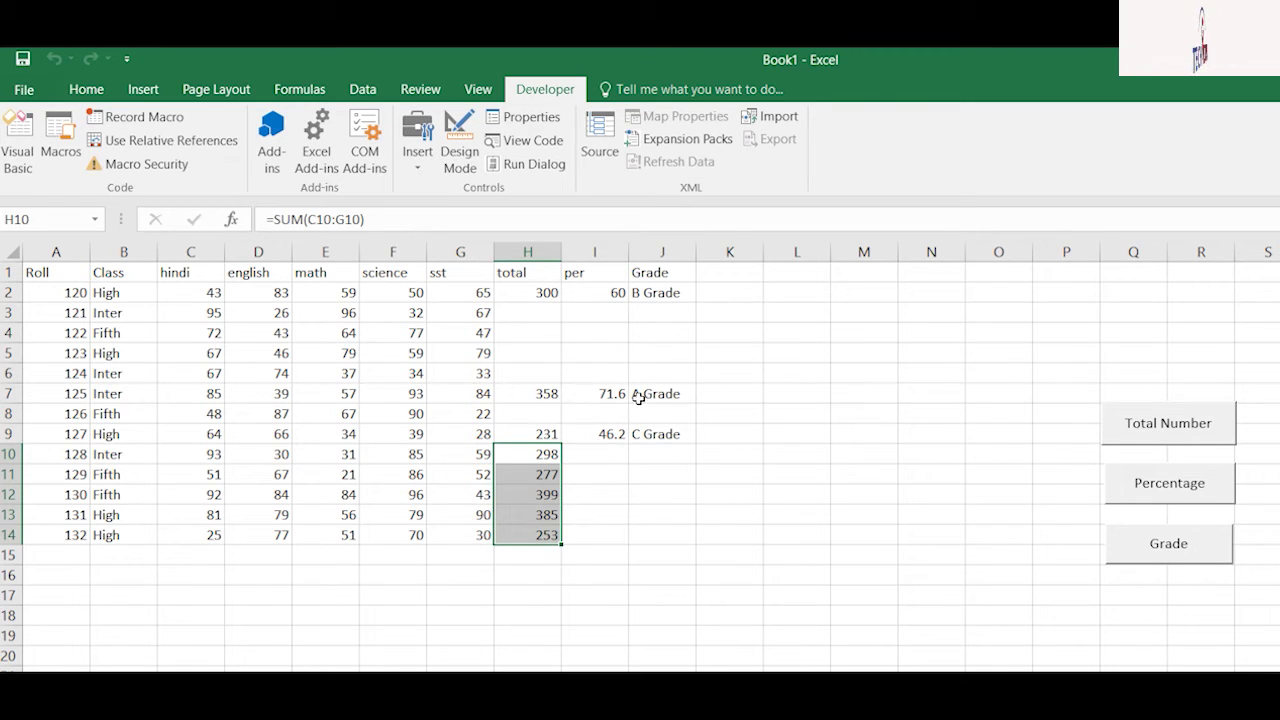
{"action": "left_click_drag", "start_coordinate": [594, 454], "coordinate": [662, 535]}
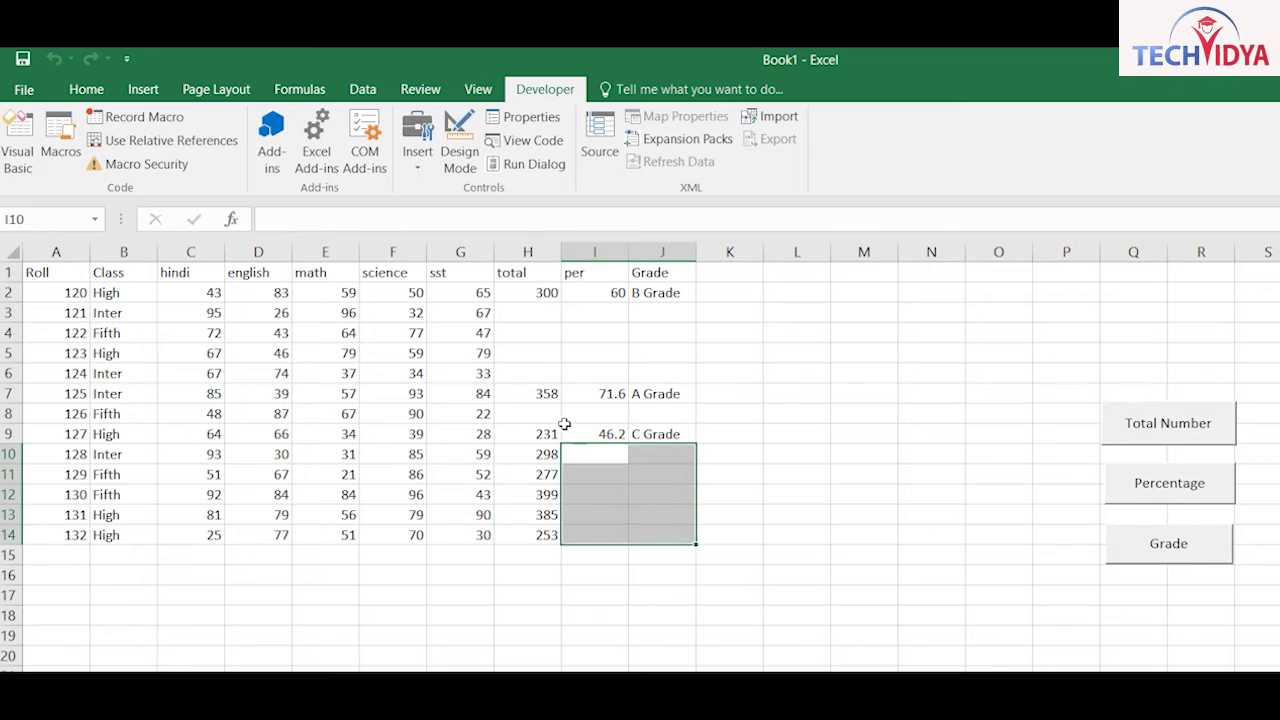
{"action": "left_click", "coordinate": [1169, 484]}
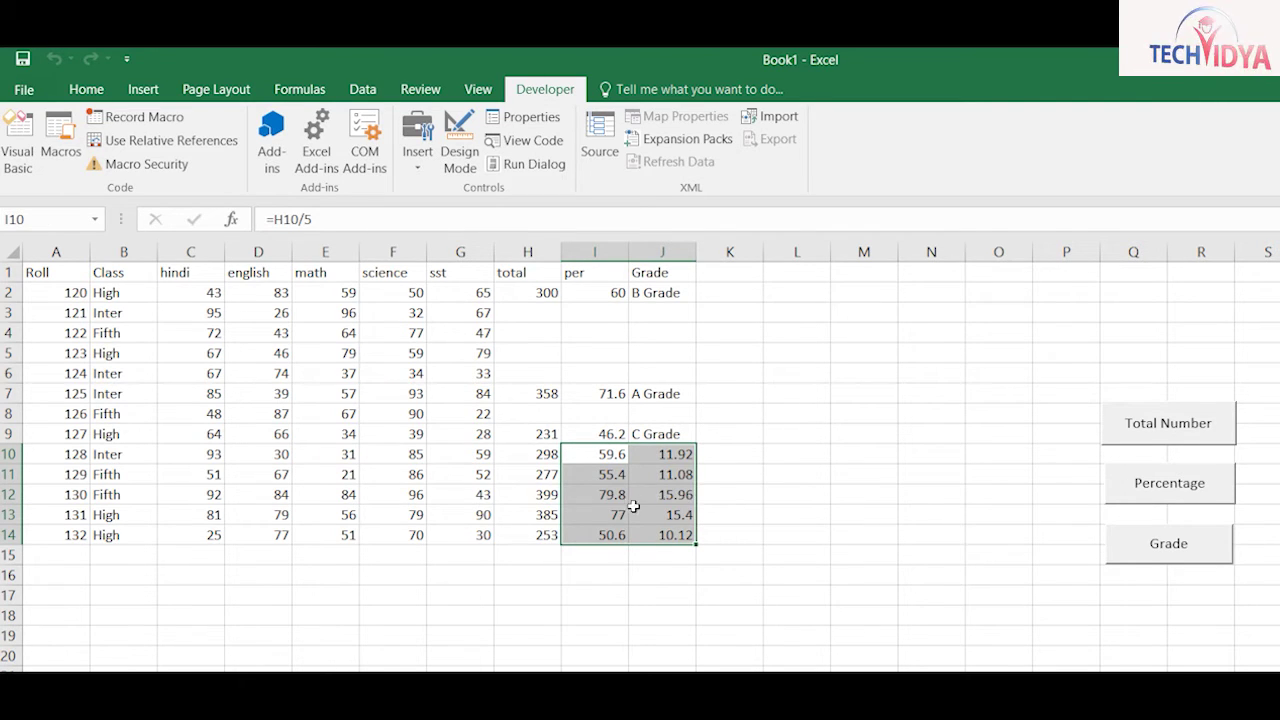
{"action": "left_click", "coordinate": [797, 615]}
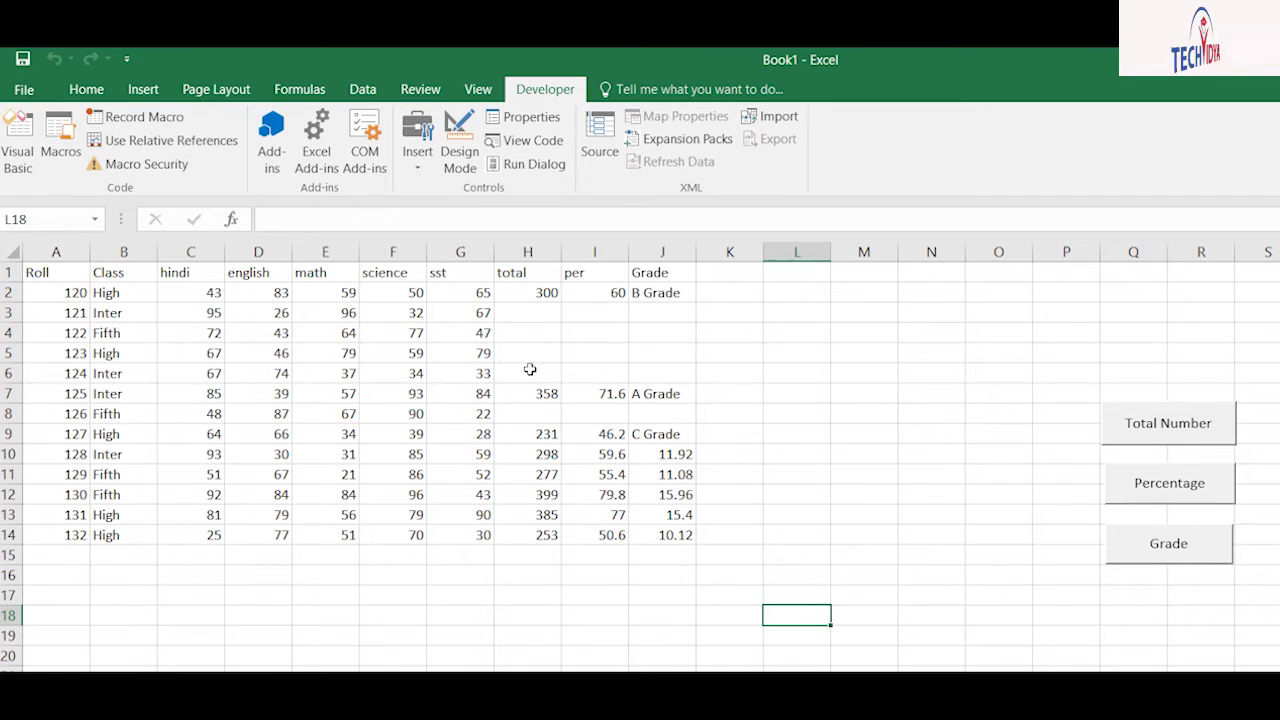
{"action": "left_click", "coordinate": [668, 455]}
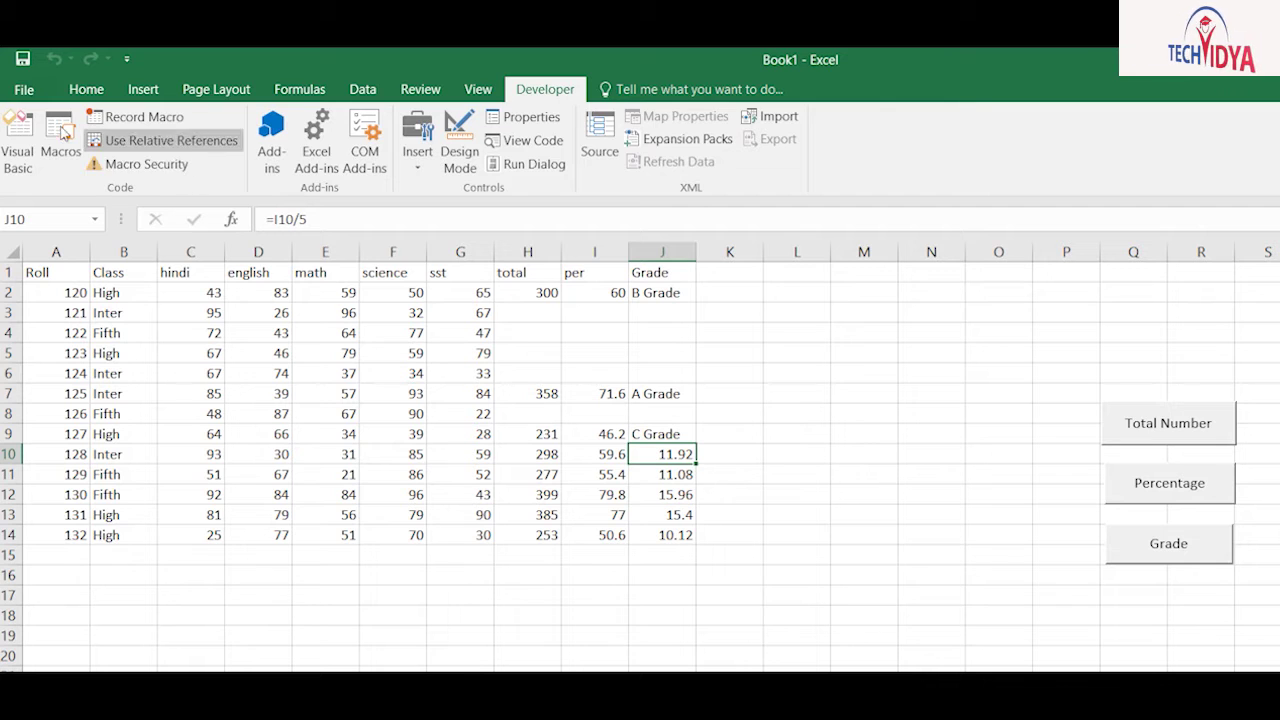
Step: Record a macro named blankcell that clears the stray 11.92 from J10
{"action": "left_click", "coordinate": [42, 127]}
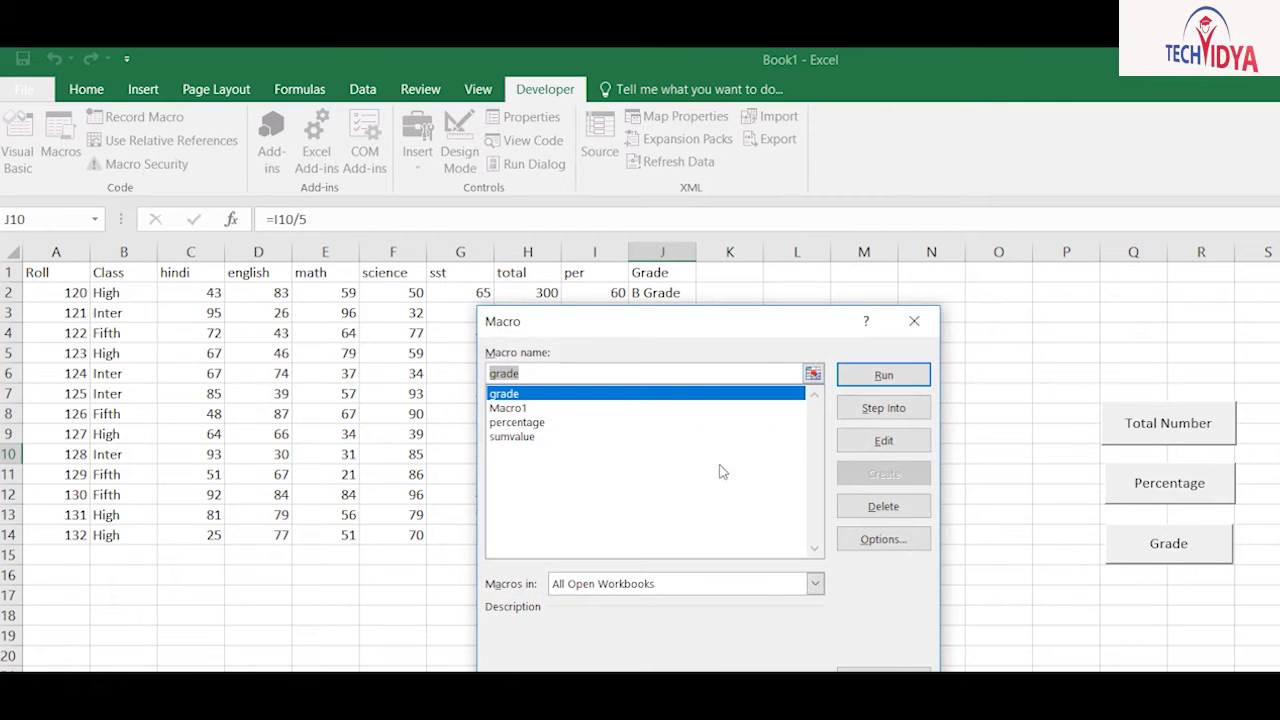
{"action": "key", "text": "Escape"}
{"action": "left_click", "coordinate": [135, 117]}
{"action": "type", "text": "blankcell"}
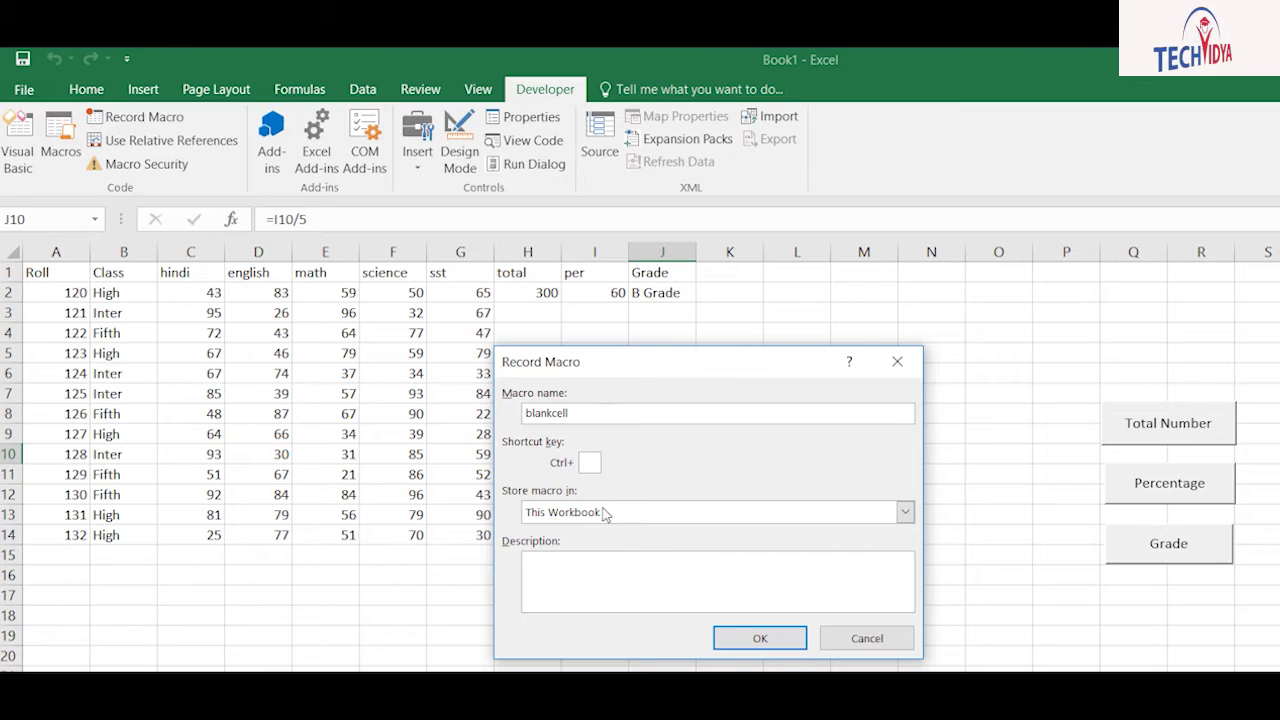
{"action": "left_click", "coordinate": [760, 638]}
{"action": "key", "text": "Delete"}
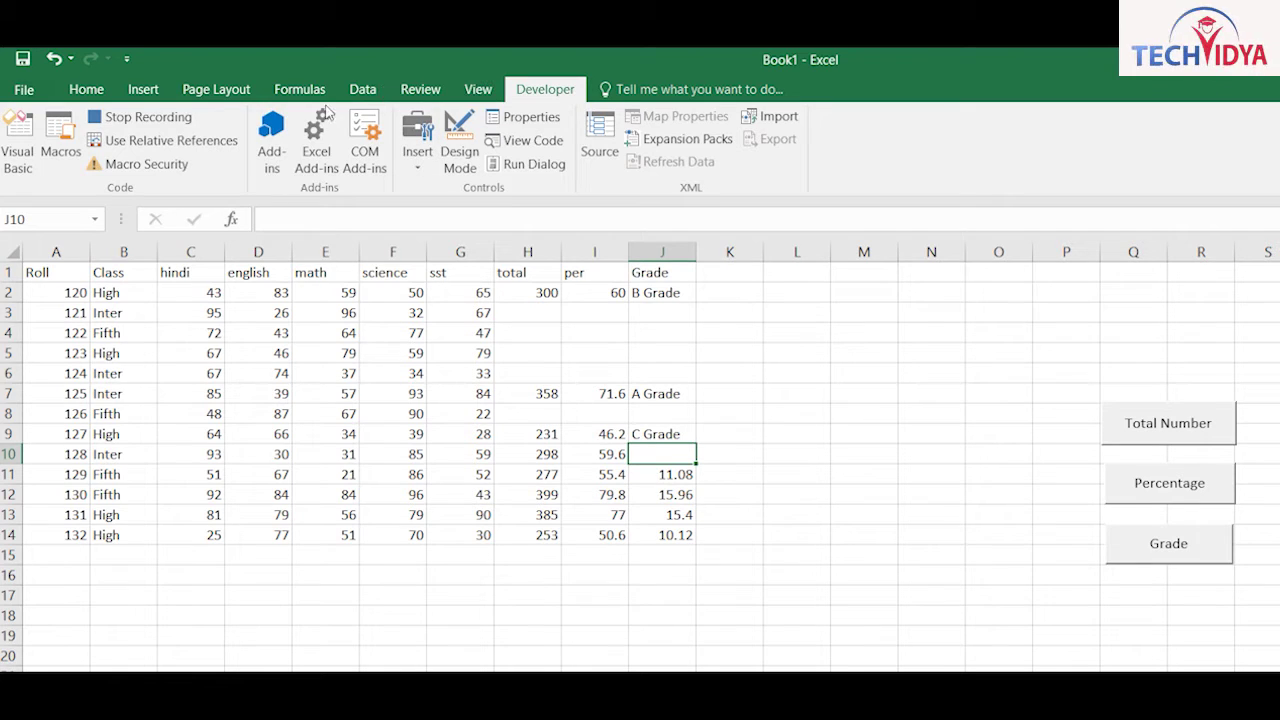
{"action": "left_click", "coordinate": [148, 117]}
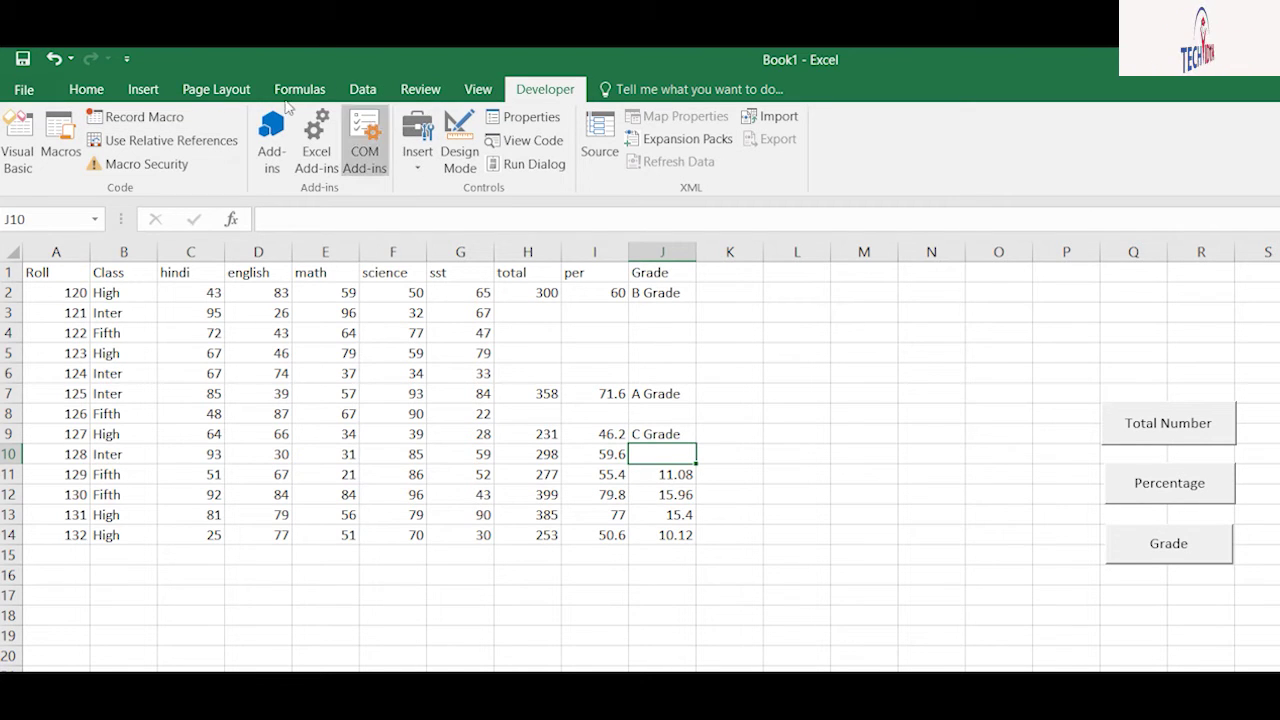
Step: Draw a fourth button below Grade and assign it the blankcell macro
{"action": "left_click", "coordinate": [409, 211]}
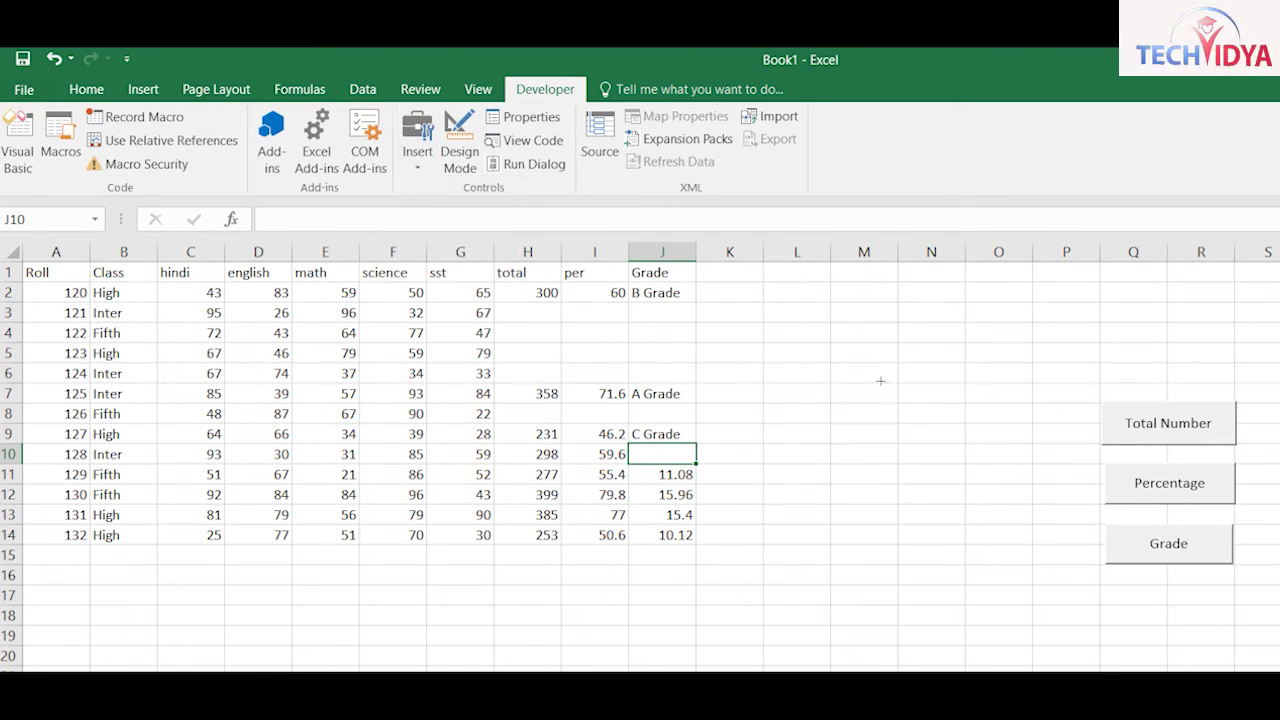
{"action": "mouse_move", "coordinate": [878, 482]}
{"action": "left_mouse_down"}
{"action": "mouse_move", "coordinate": [980, 525]}
{"action": "mouse_move", "coordinate": [989, 512]}
{"action": "left_mouse_up"}
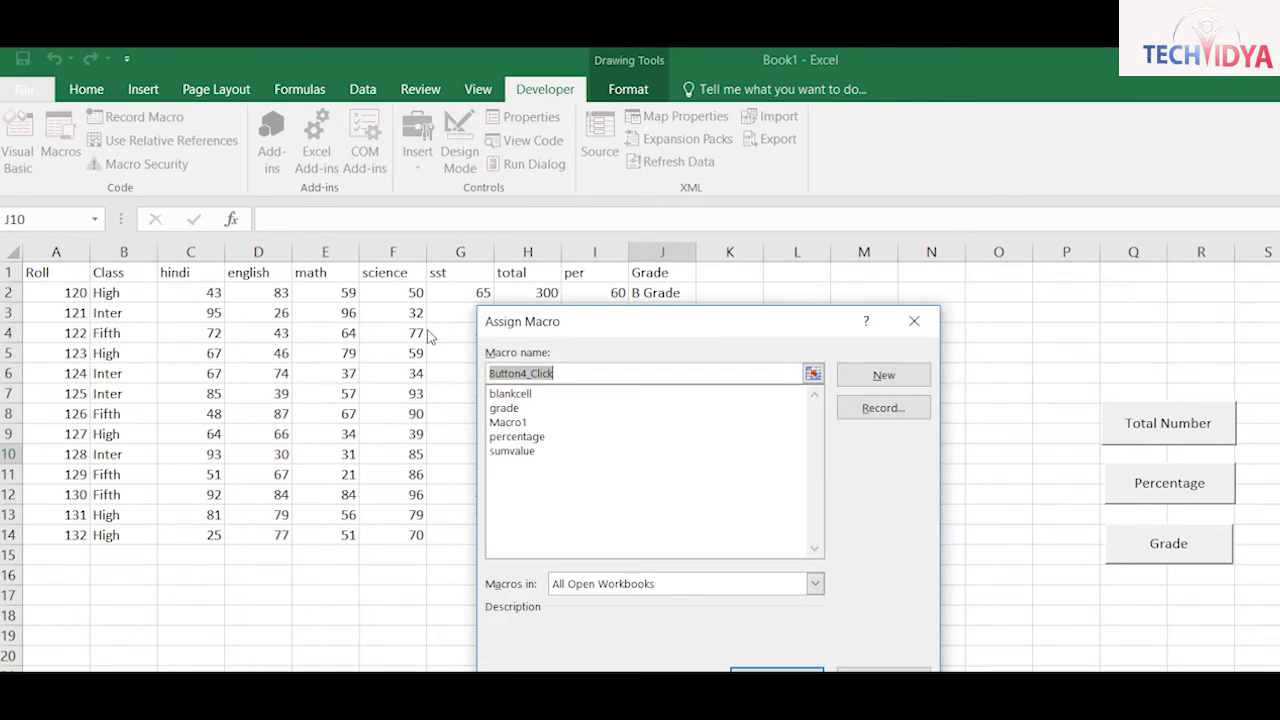
{"action": "left_click", "coordinate": [510, 393]}
{"action": "key", "text": "Return"}
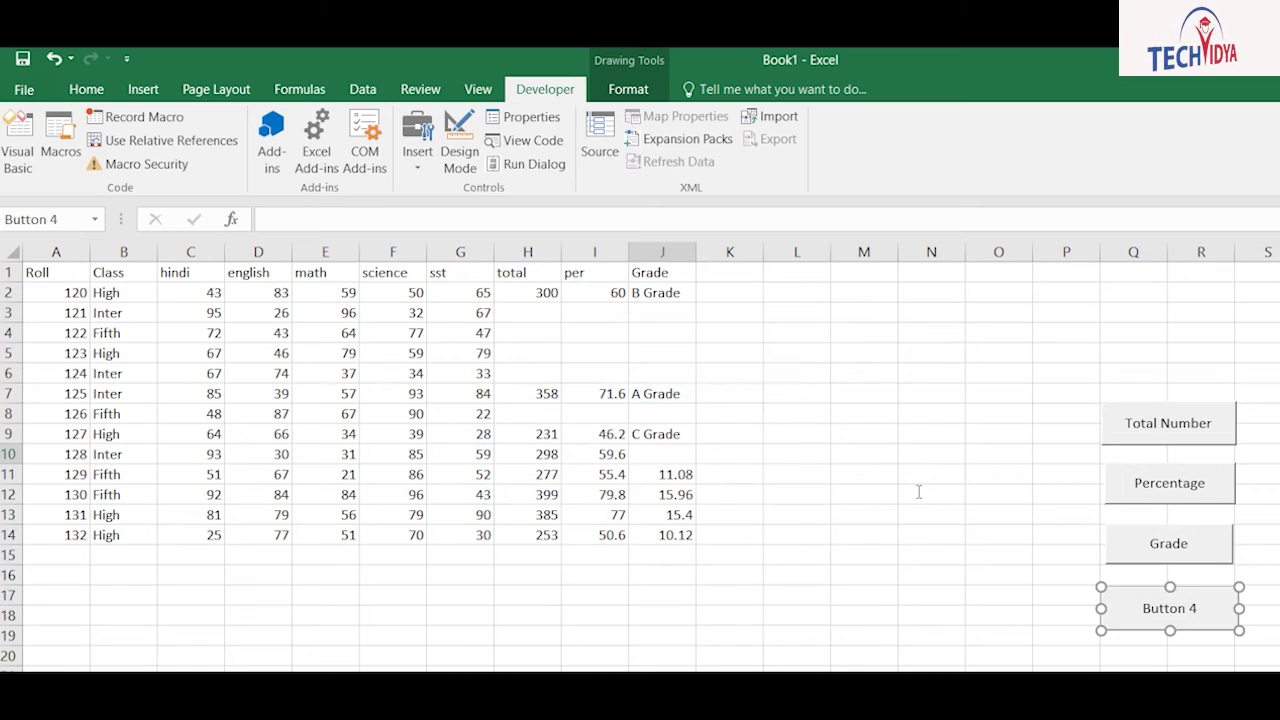
Step: Caption the new button Remove and use it to clear J11:J14
{"action": "left_click", "coordinate": [914, 495]}
{"action": "key", "text": "Delete"}
{"action": "key", "text": "Delete"}
{"action": "key", "text": "Delete"}
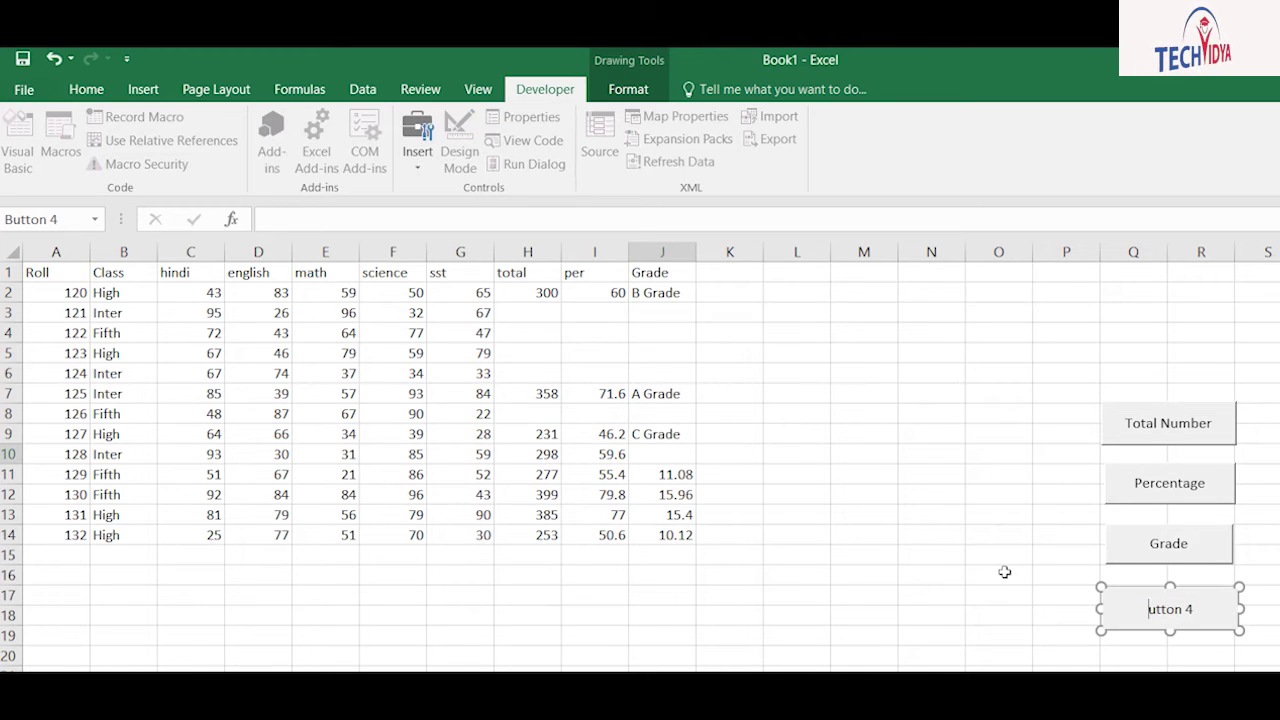
{"action": "key", "text": "Delete"}
{"action": "key", "text": "Delete"}
{"action": "key", "text": "Delete"}
{"action": "key", "text": "Delete"}
{"action": "type", "text": "Remove"}
{"action": "left_click", "coordinate": [1004, 572]}
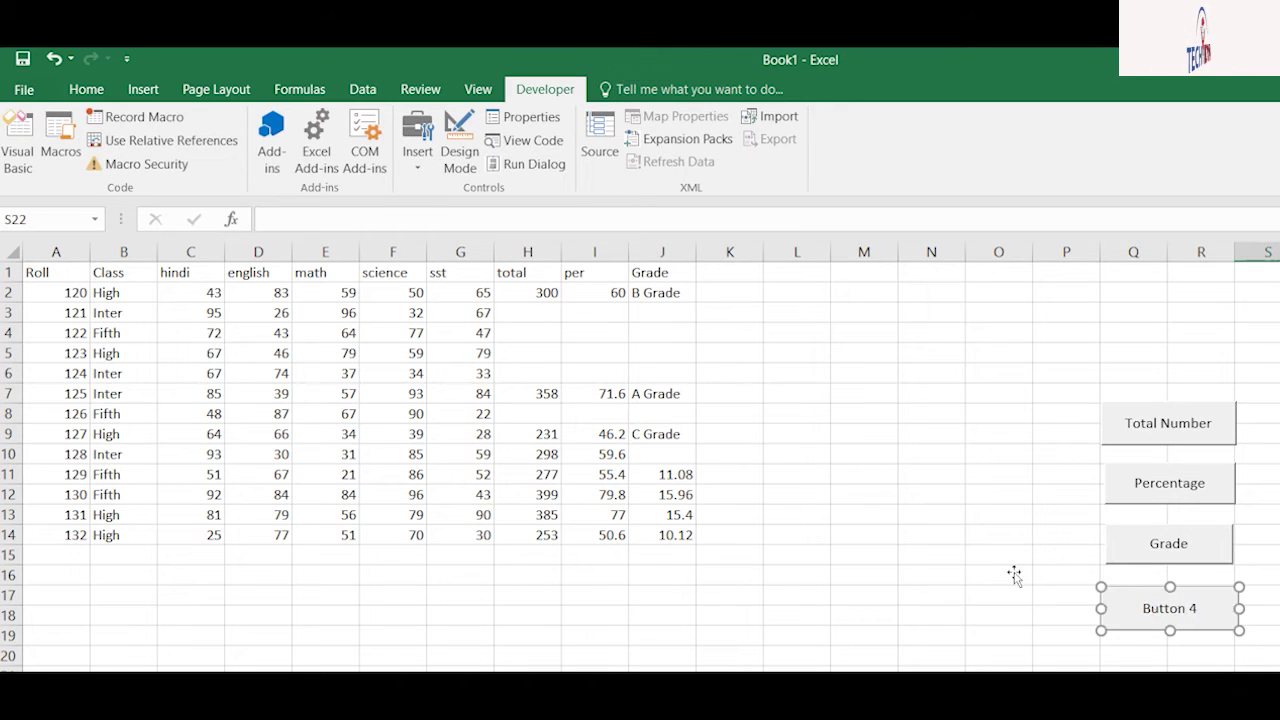
{"action": "left_click_drag", "start_coordinate": [662, 474], "coordinate": [655, 535]}
{"action": "left_click", "coordinate": [1169, 608]}
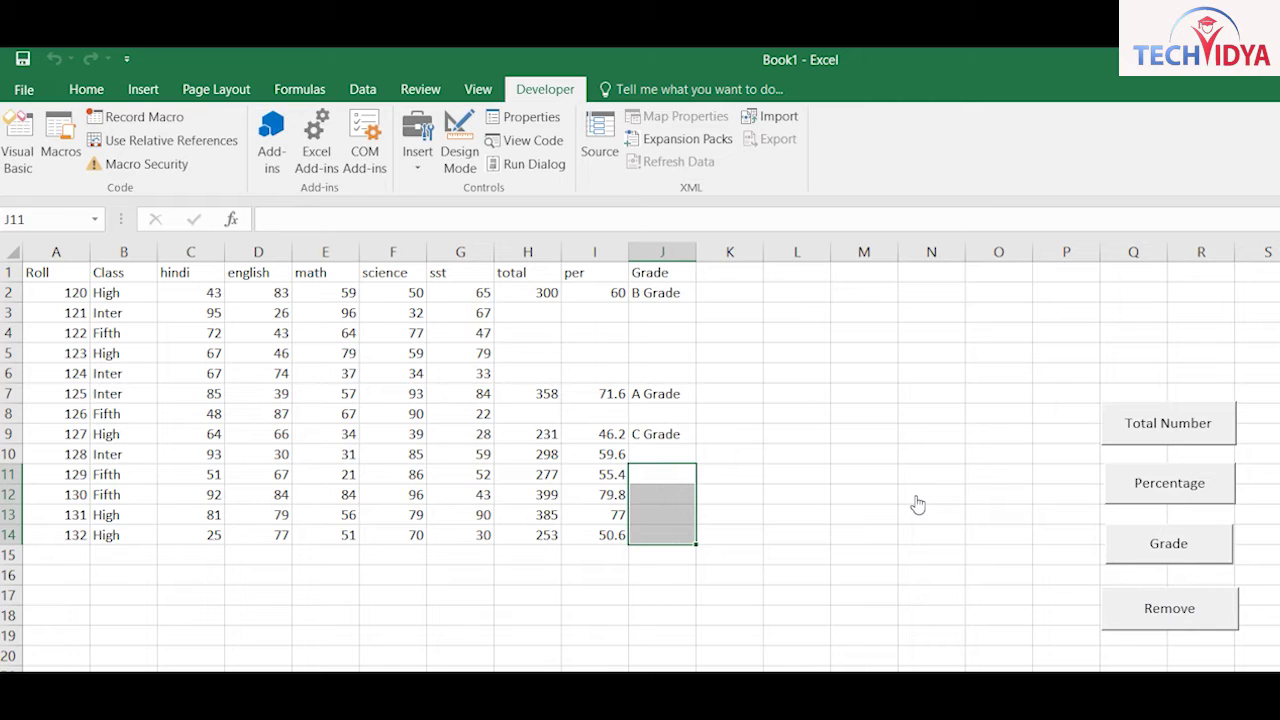
Step: Fill H2:H14, I2:I14 and J2:J14 using the Total Number, Percentage and Grade buttons
{"action": "left_click", "coordinate": [824, 441]}
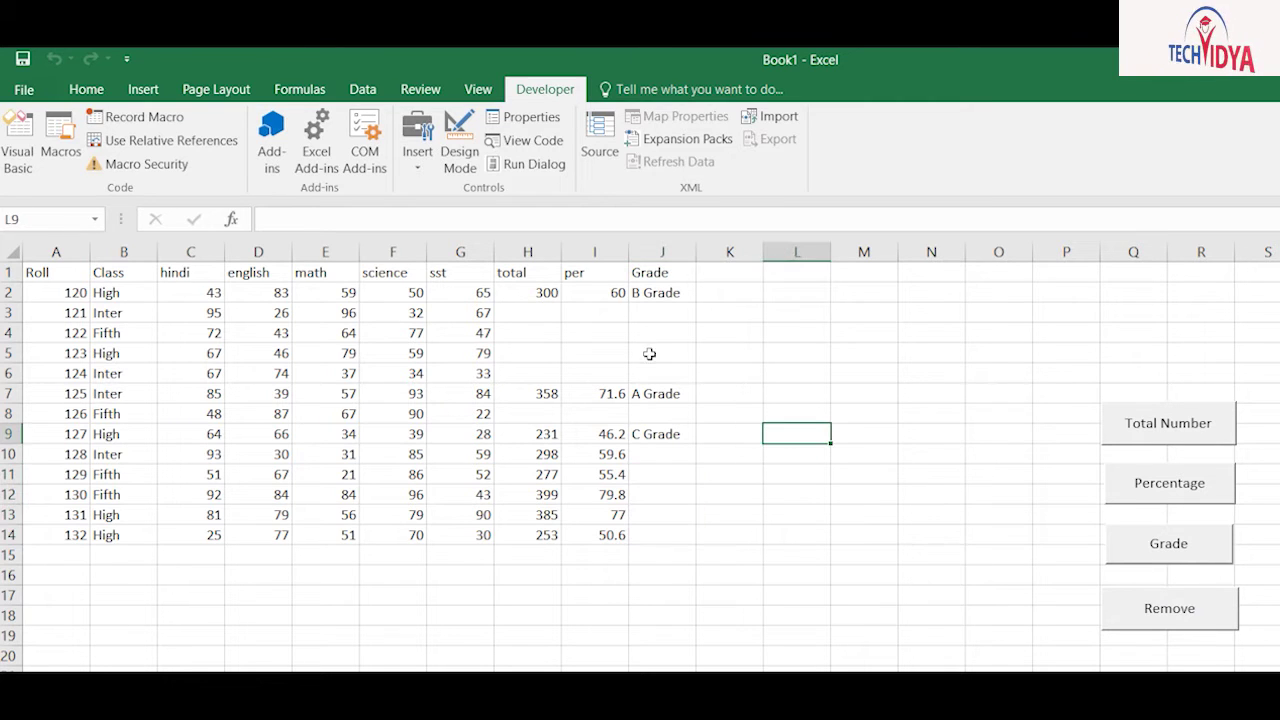
{"action": "left_click_drag", "start_coordinate": [595, 292], "coordinate": [595, 535]}
{"action": "left_click_drag", "start_coordinate": [527, 292], "coordinate": [527, 535]}
{"action": "left_click", "coordinate": [1168, 423]}
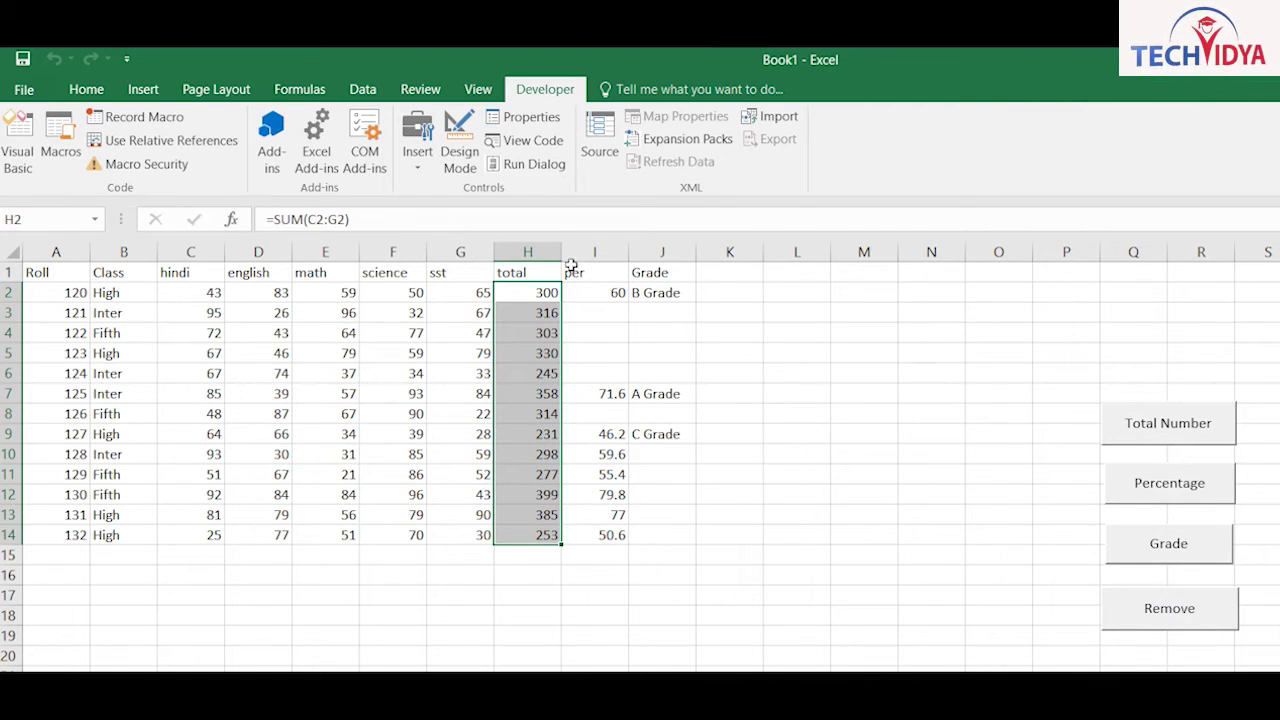
{"action": "left_click_drag", "start_coordinate": [595, 292], "coordinate": [595, 537]}
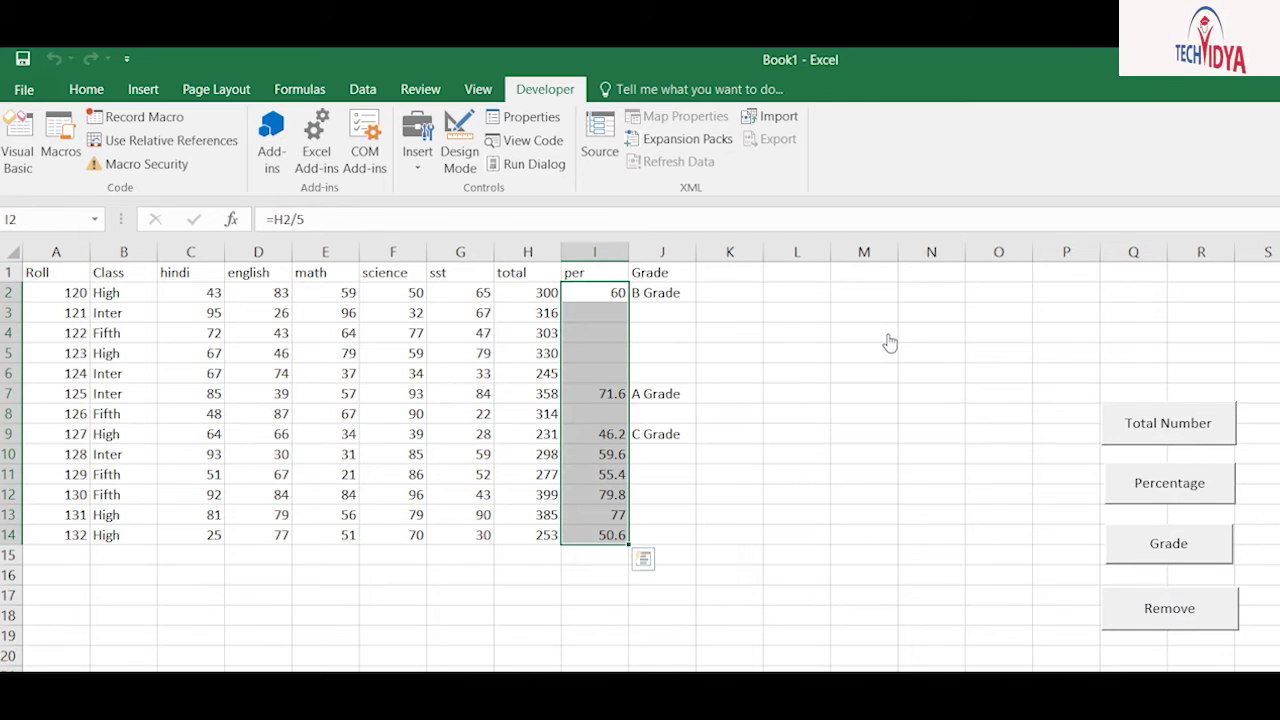
{"action": "left_click", "coordinate": [1169, 483]}
{"action": "left_click_drag", "start_coordinate": [662, 292], "coordinate": [662, 535]}
{"action": "left_click", "coordinate": [1168, 543]}
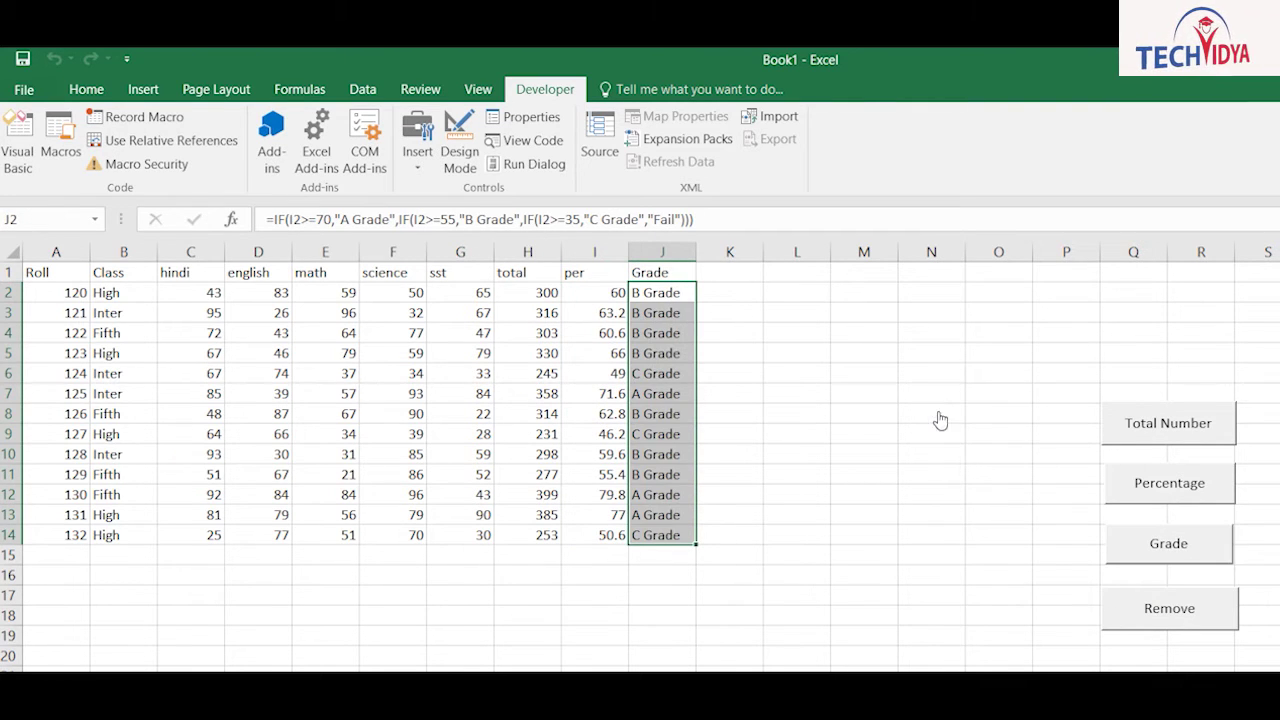
{"action": "left_click", "coordinate": [729, 494]}
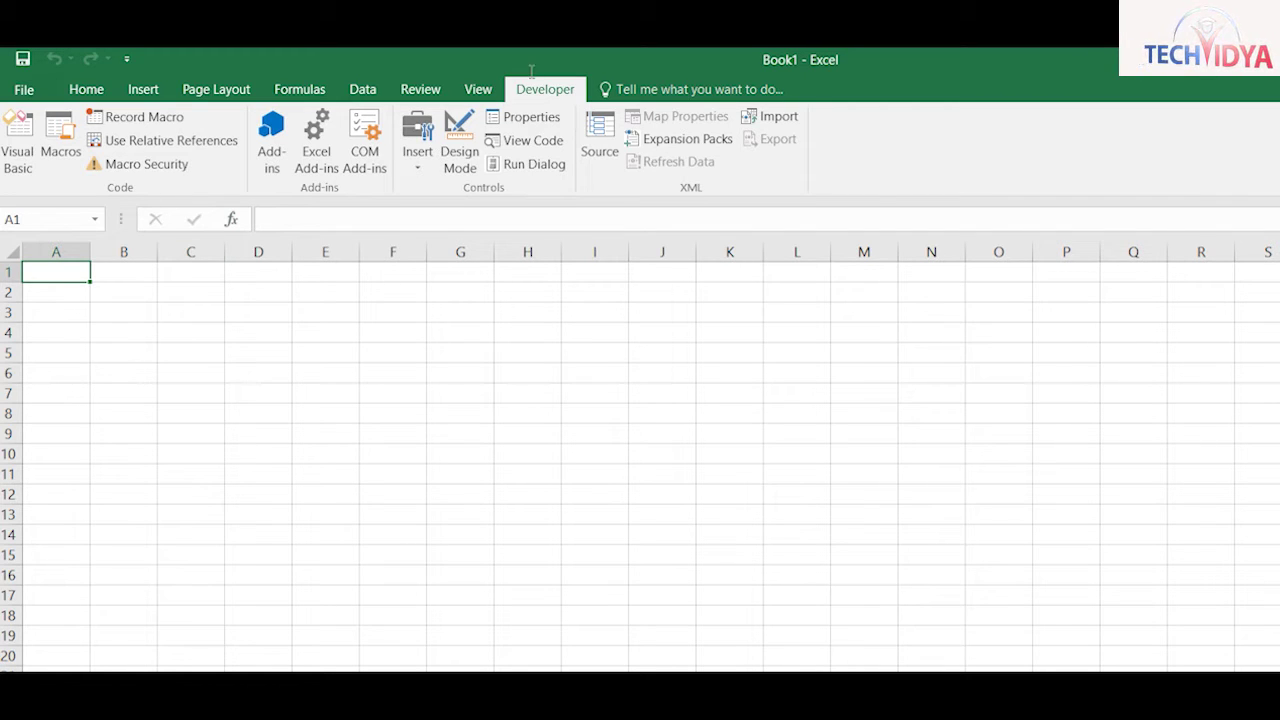
Step: Start recording a new macro, Macro6, with w as its shortcut key
{"action": "left_click", "coordinate": [135, 112]}
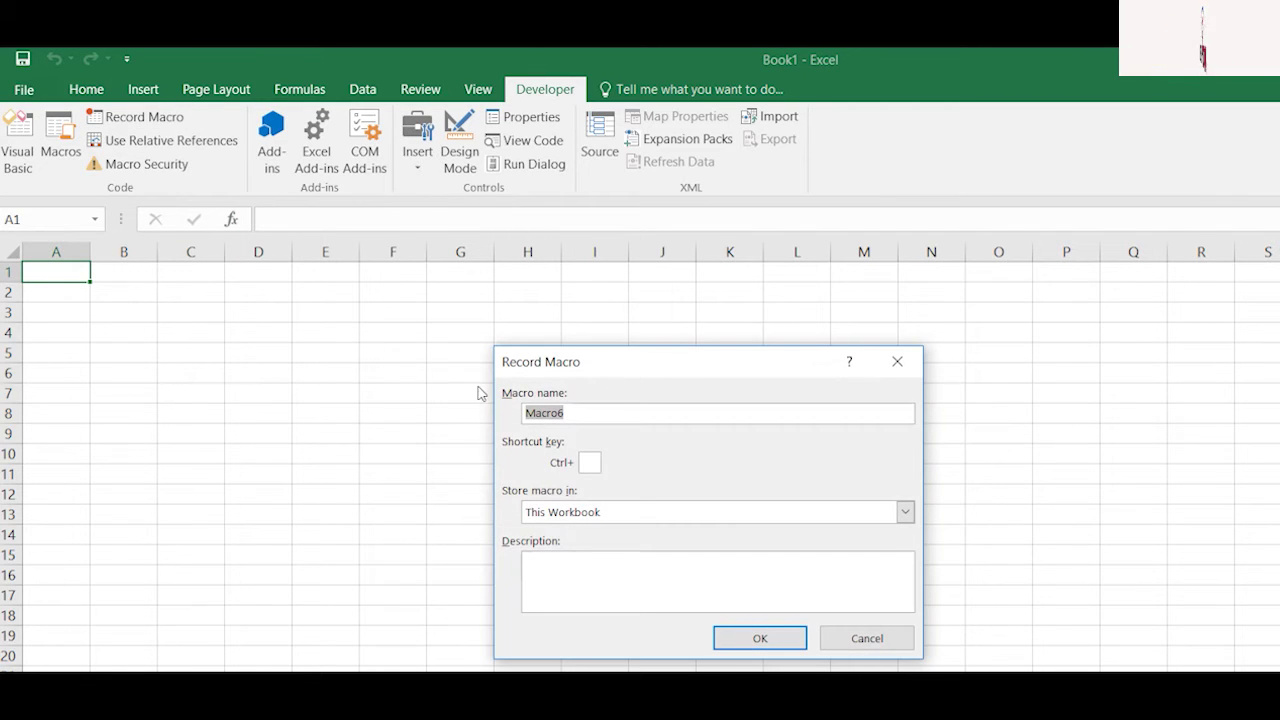
{"action": "key", "text": "Tab"}
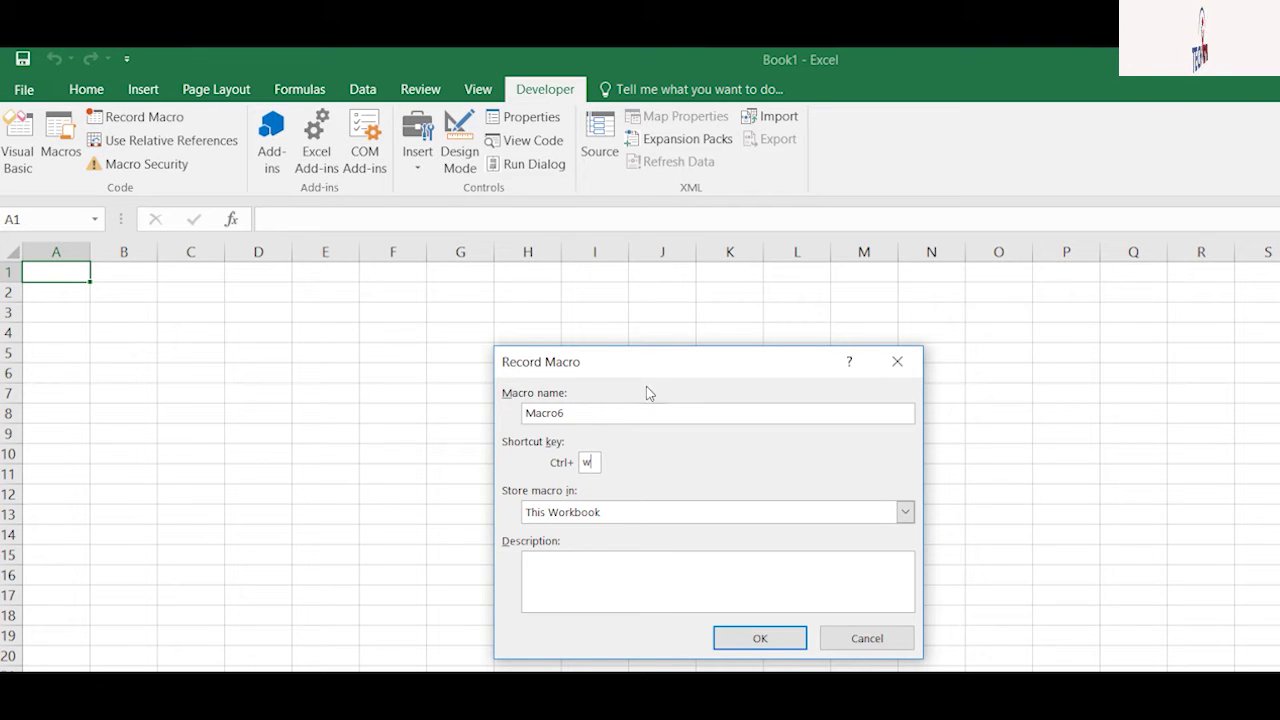
{"action": "key", "text": "Return"}
Step: Type the headers Name, Dept, Desig, Salary, Ta, da, hra and gross across row 1
{"action": "type", "text": "N"}
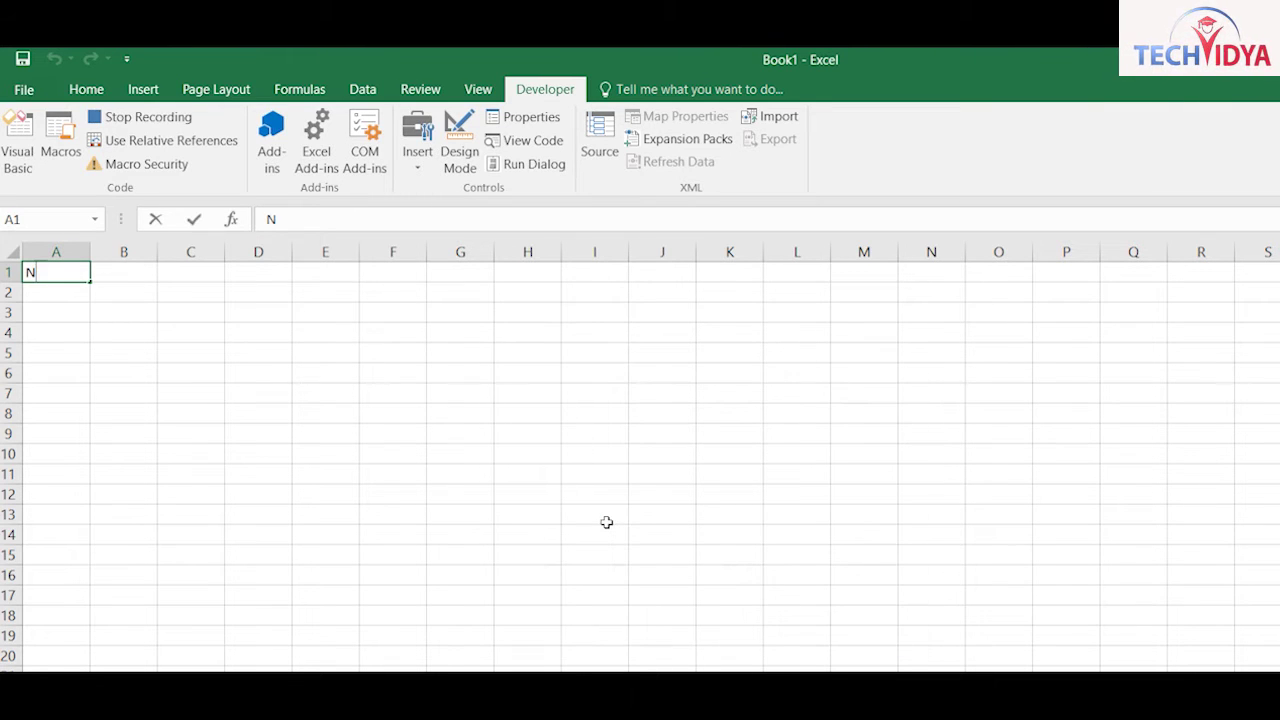
{"action": "type", "text": "ame"}
{"action": "key", "text": "Tab"}
{"action": "type", "text": "D"}
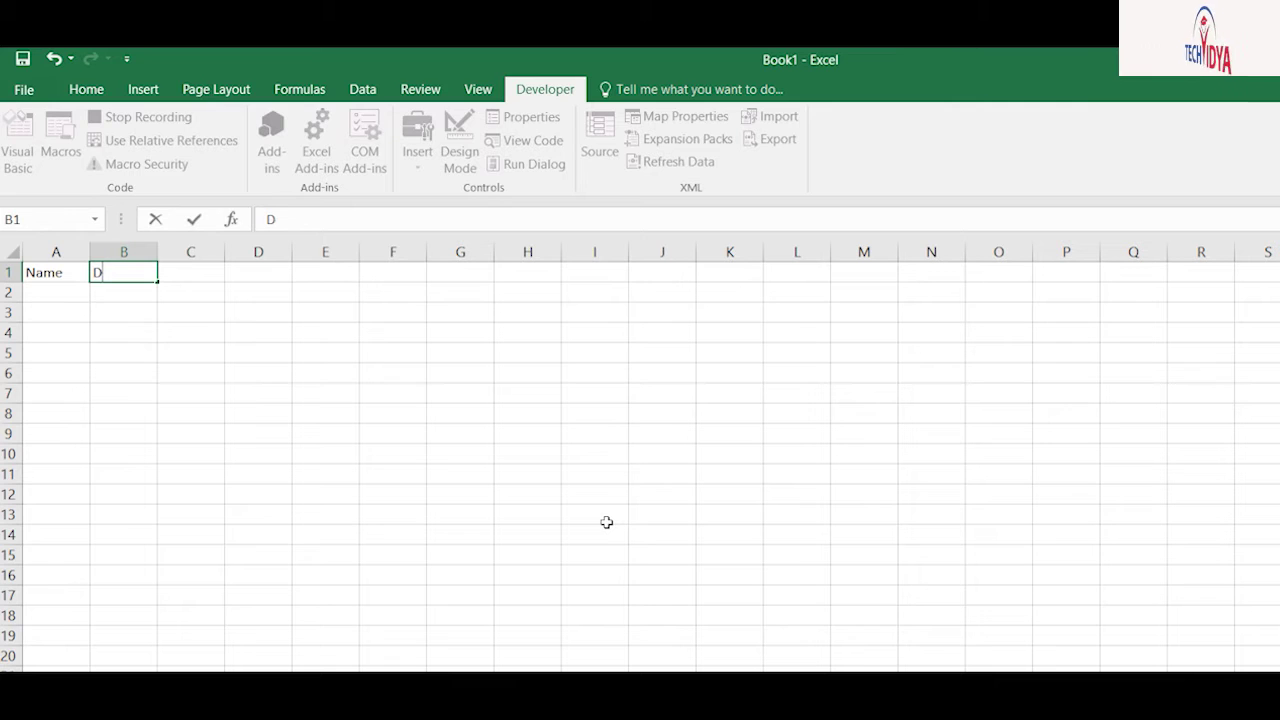
{"action": "type", "text": "ept"}
{"action": "key", "text": "Tab"}
{"action": "type", "text": "Desig"}
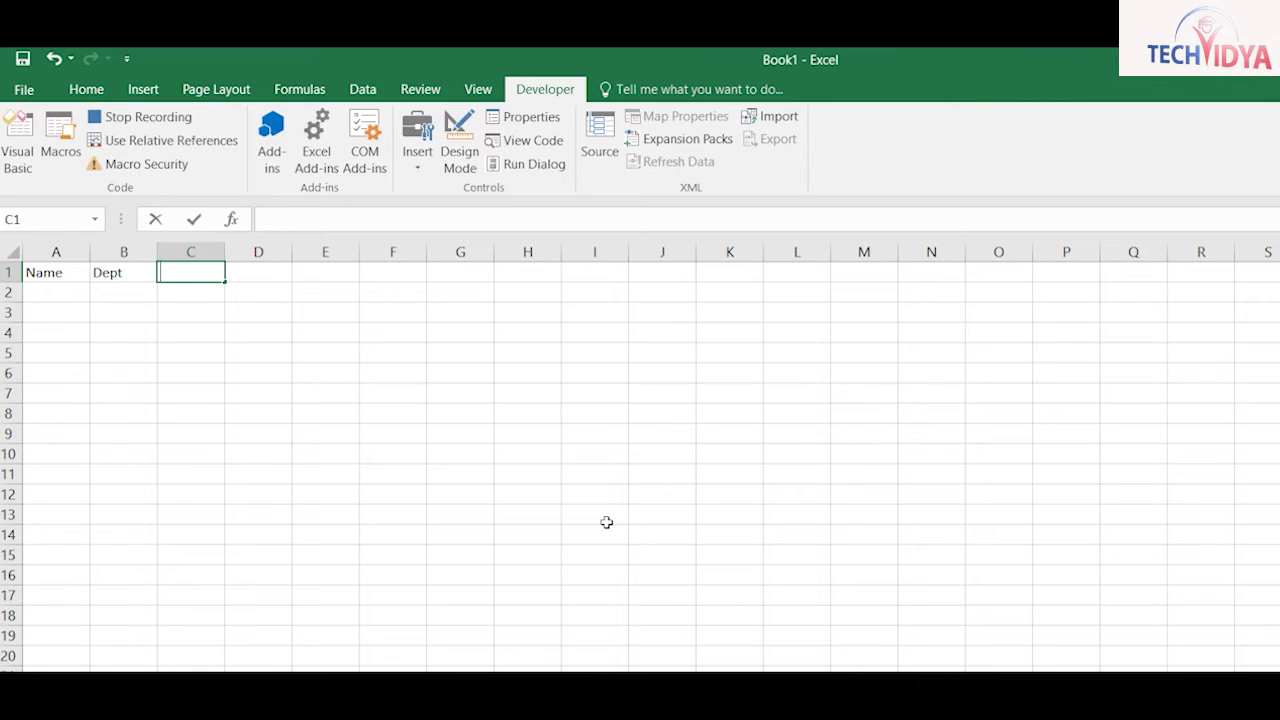
{"action": "key", "text": "Tab"}
{"action": "type", "text": "Salary"}
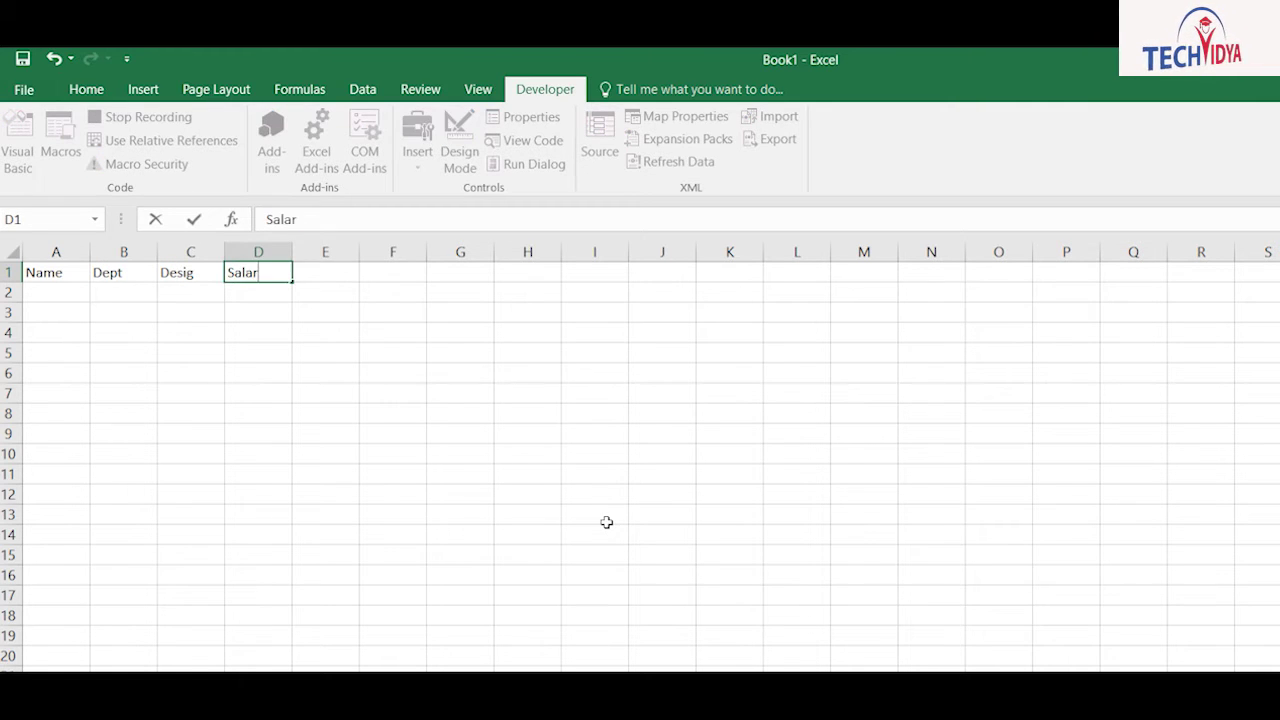
{"action": "key", "text": "Tab"}
{"action": "type", "text": "Ta"}
{"action": "key", "text": "Tab"}
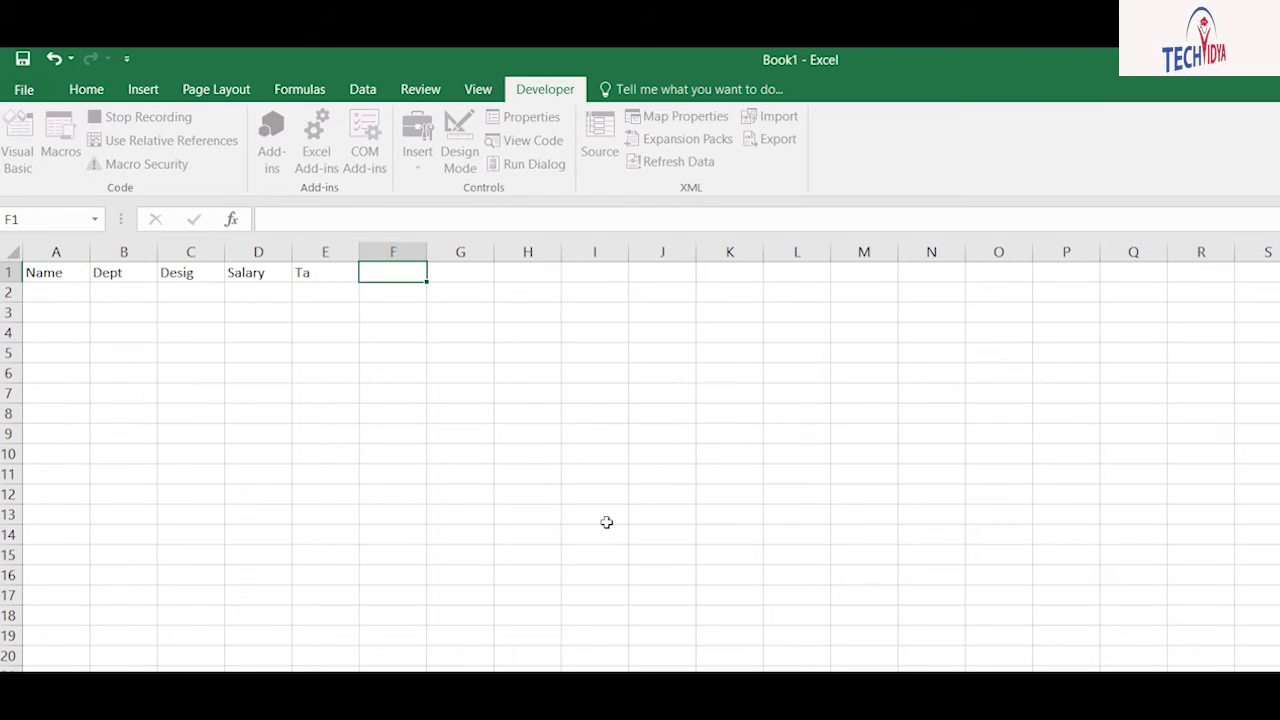
{"action": "type", "text": "da"}
{"action": "key", "text": "Tab"}
{"action": "type", "text": "hra"}
{"action": "key", "text": "Tab"}
{"action": "type", "text": "gross"}
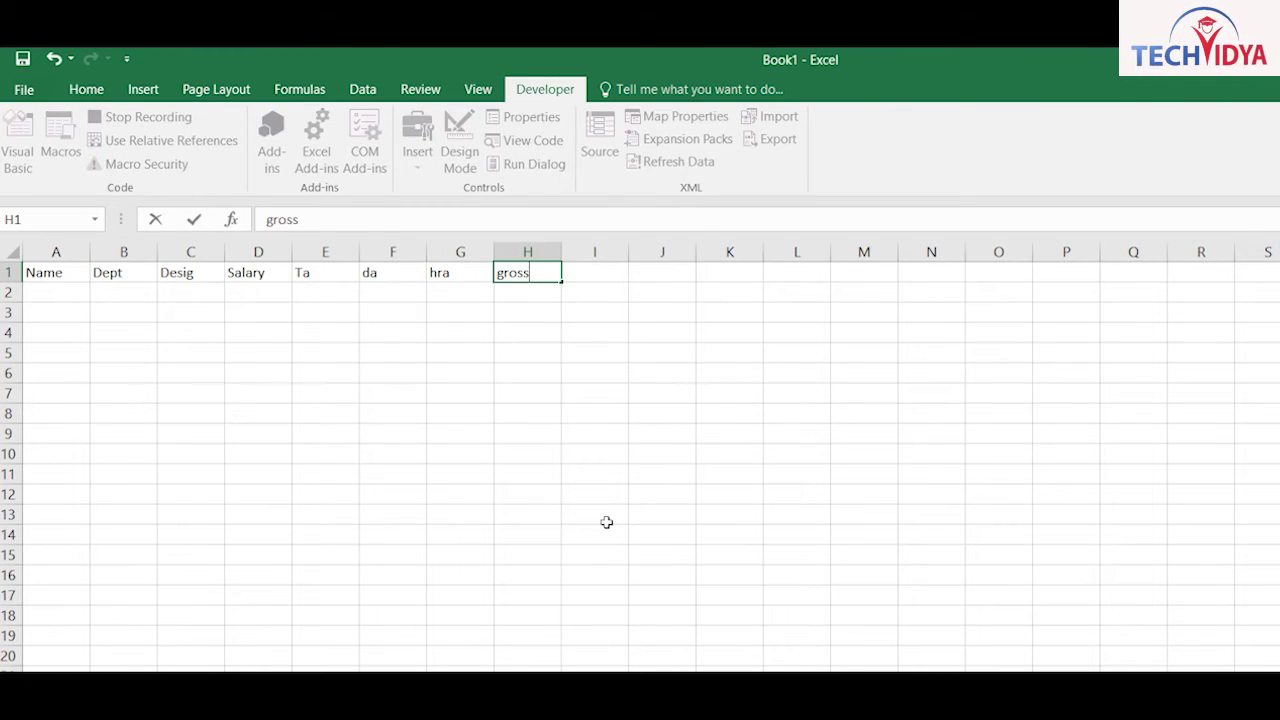
{"action": "key", "text": "Return"}
Step: Shift the header row one column right so it starts at B1
{"action": "key", "text": "Up"}
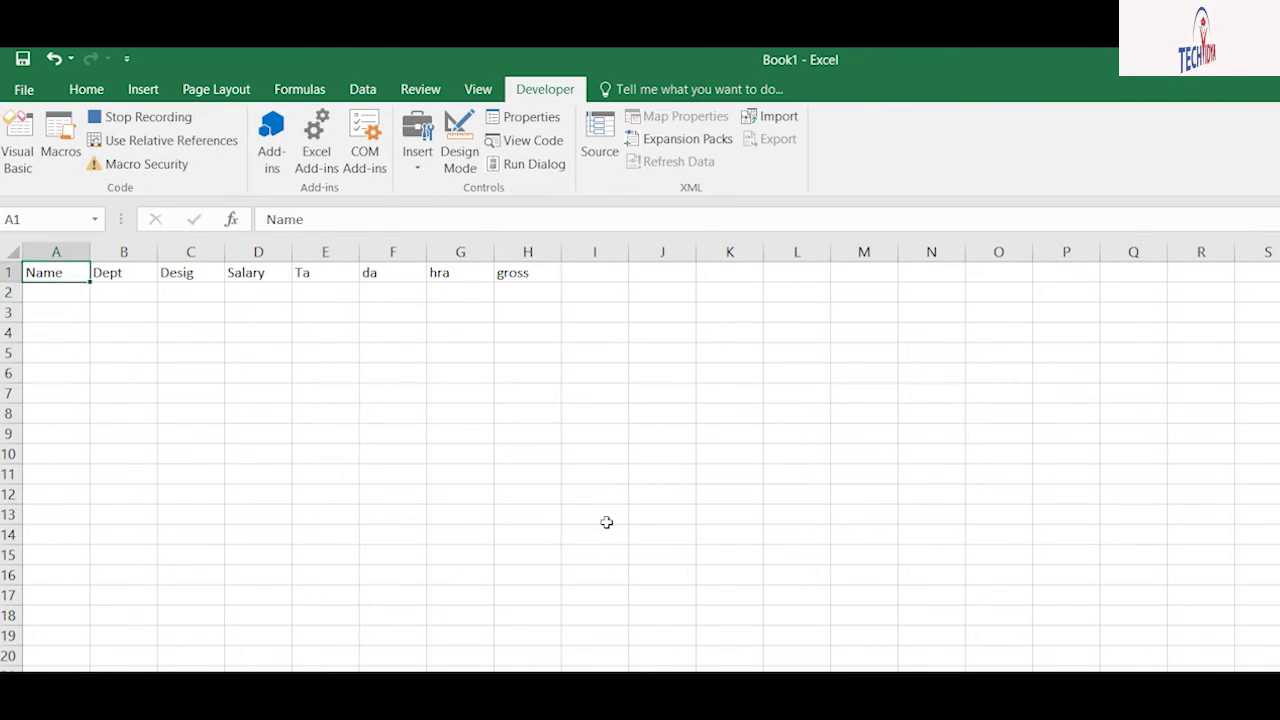
{"action": "key", "text": "shift+Right"}
{"action": "key", "text": "shift+Right"}
{"action": "key", "text": "shift+Right"}
{"action": "key", "text": "shift+Right"}
{"action": "key", "text": "shift+Right"}
{"action": "key", "text": "shift+Right"}
{"action": "key", "text": "shift+Right"}
{"action": "key", "text": "ctrl+x"}
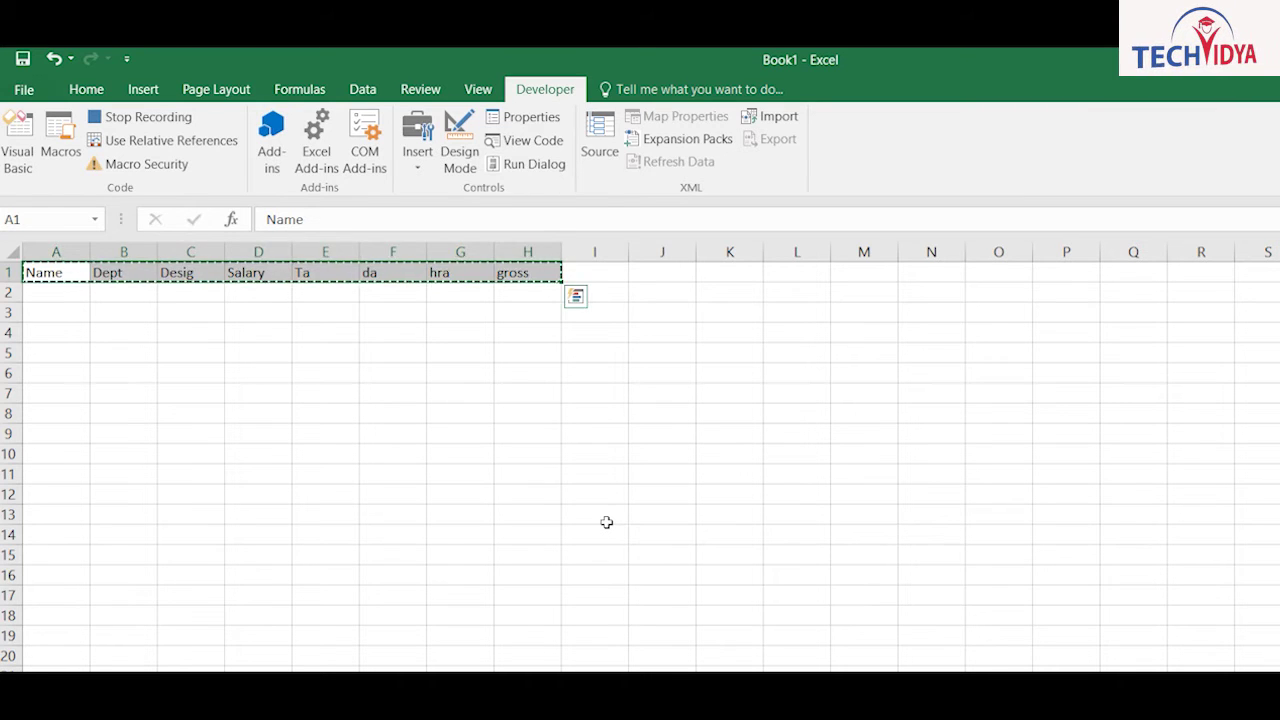
{"action": "key", "text": "Right"}
{"action": "key", "text": "ctrl+v"}
{"action": "key", "text": "Left"}
Step: Enter Id in A1 with 120 and 121 below it, and select both Ids
{"action": "type", "text": "Id"}
{"action": "key", "text": "Return"}
{"action": "type", "text": "120"}
{"action": "key", "text": "Return"}
{"action": "type", "text": "121"}
{"action": "key", "text": "Return"}
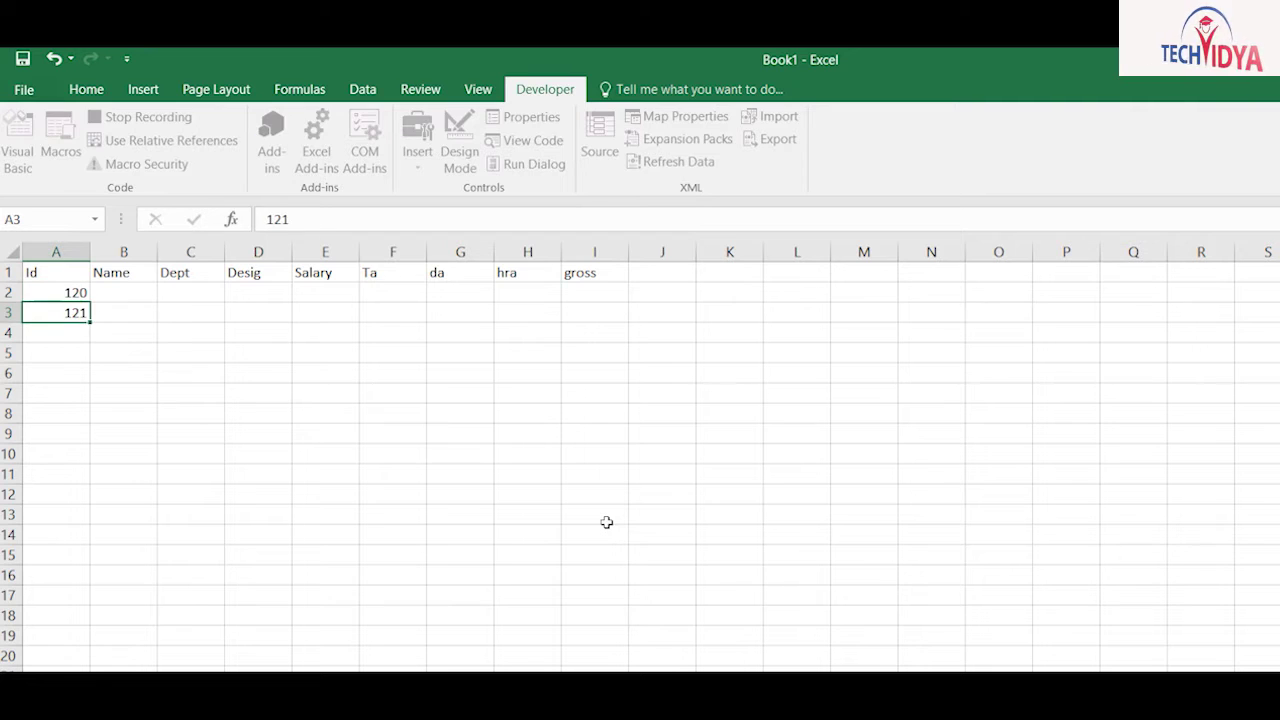
{"action": "scroll", "coordinate": [768, 115], "scroll_direction": "up", "scroll_amount": 1}
{"action": "key", "text": "Up"}
{"action": "key", "text": "Up"}
{"action": "key", "text": "shift+Down"}
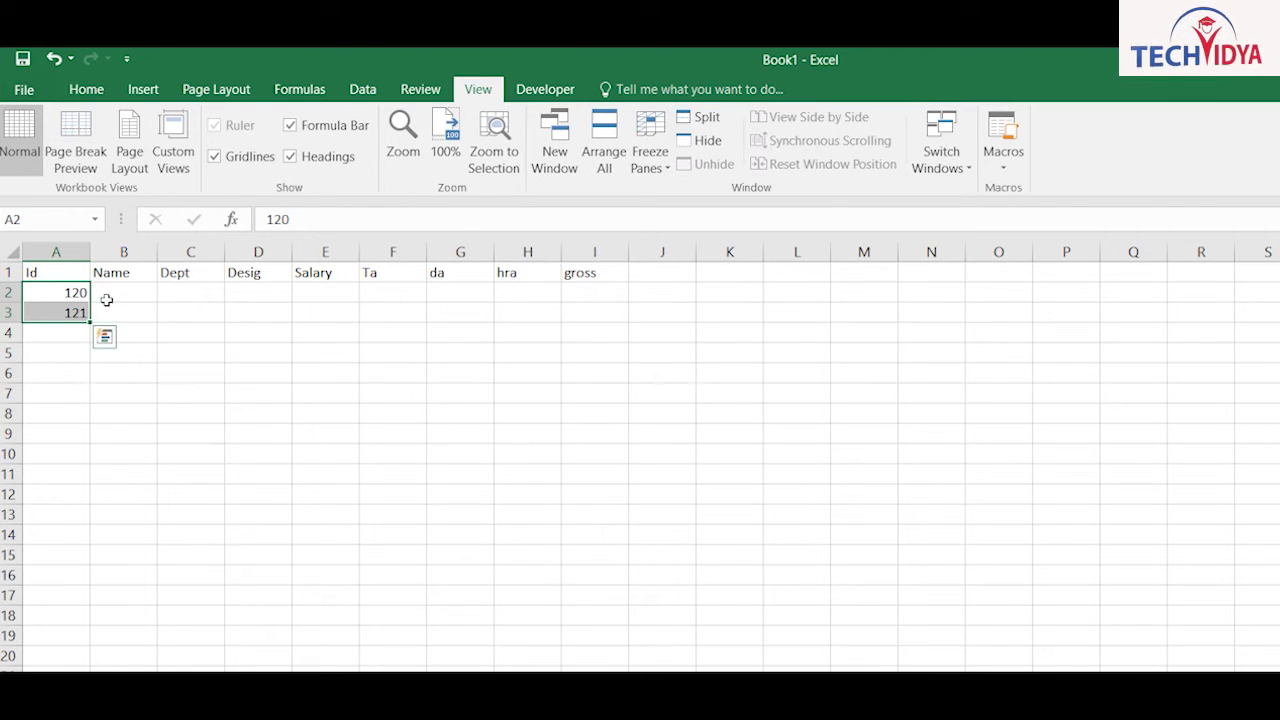
Step: Extend the Id series down to 138 and give the whole table All Borders
{"action": "left_click_drag", "start_coordinate": [90, 322], "coordinate": [46, 556]}
{"action": "left_click", "coordinate": [393, 595]}
{"action": "left_click_drag", "start_coordinate": [56, 273], "coordinate": [456, 573]}
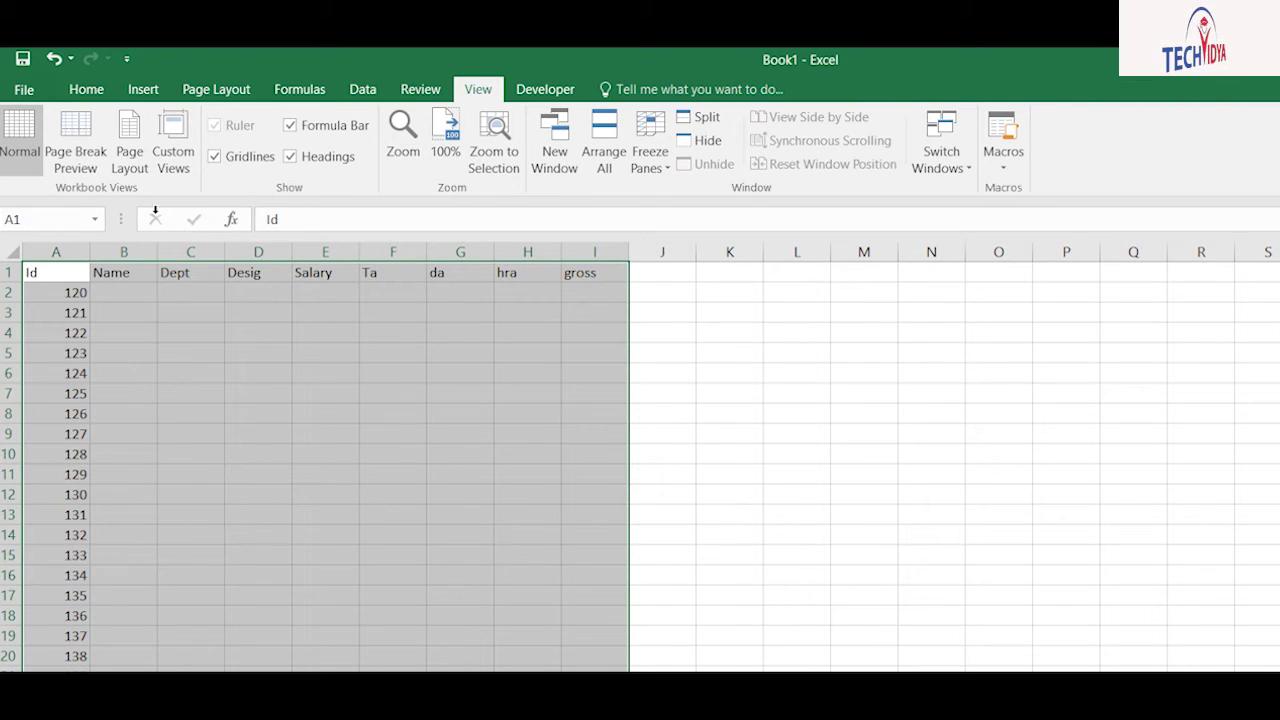
{"action": "left_click", "coordinate": [86, 89]}
{"action": "left_click", "coordinate": [266, 156]}
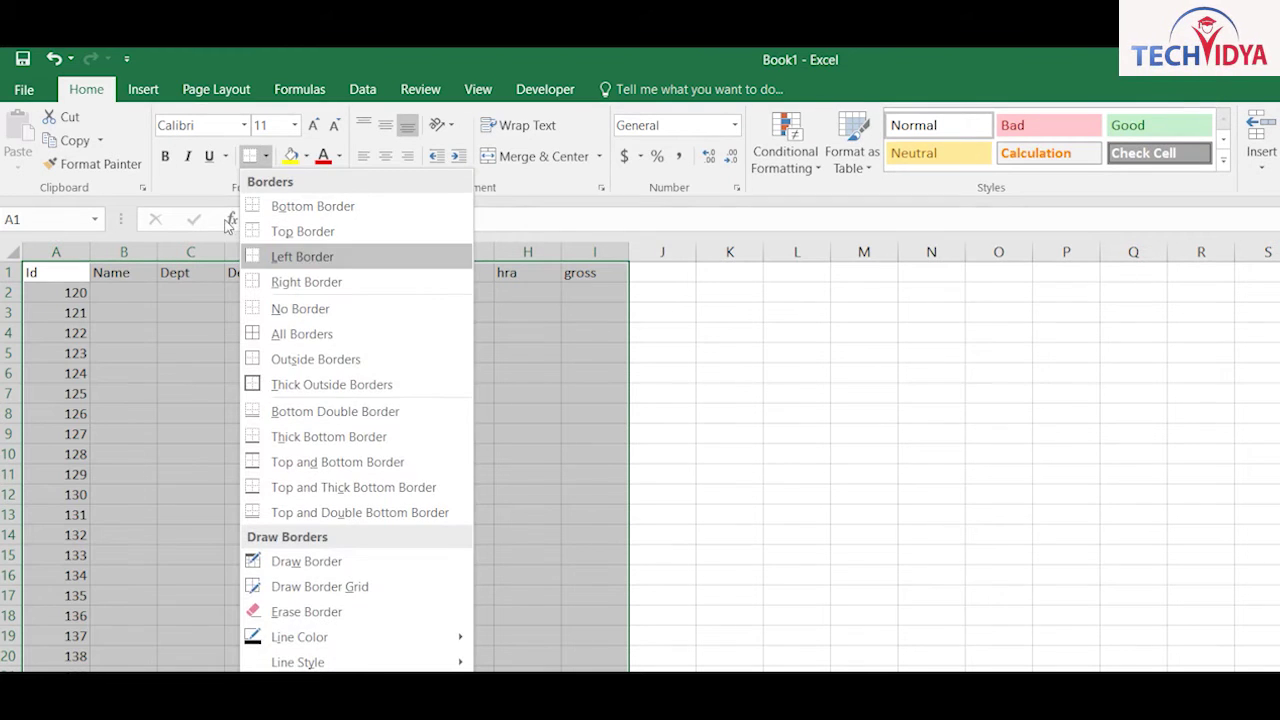
{"action": "left_click", "coordinate": [290, 331]}
{"action": "left_click", "coordinate": [190, 373]}
Step: Fill the header row Id through gross with yellow
{"action": "left_click_drag", "start_coordinate": [35, 272], "coordinate": [605, 275]}
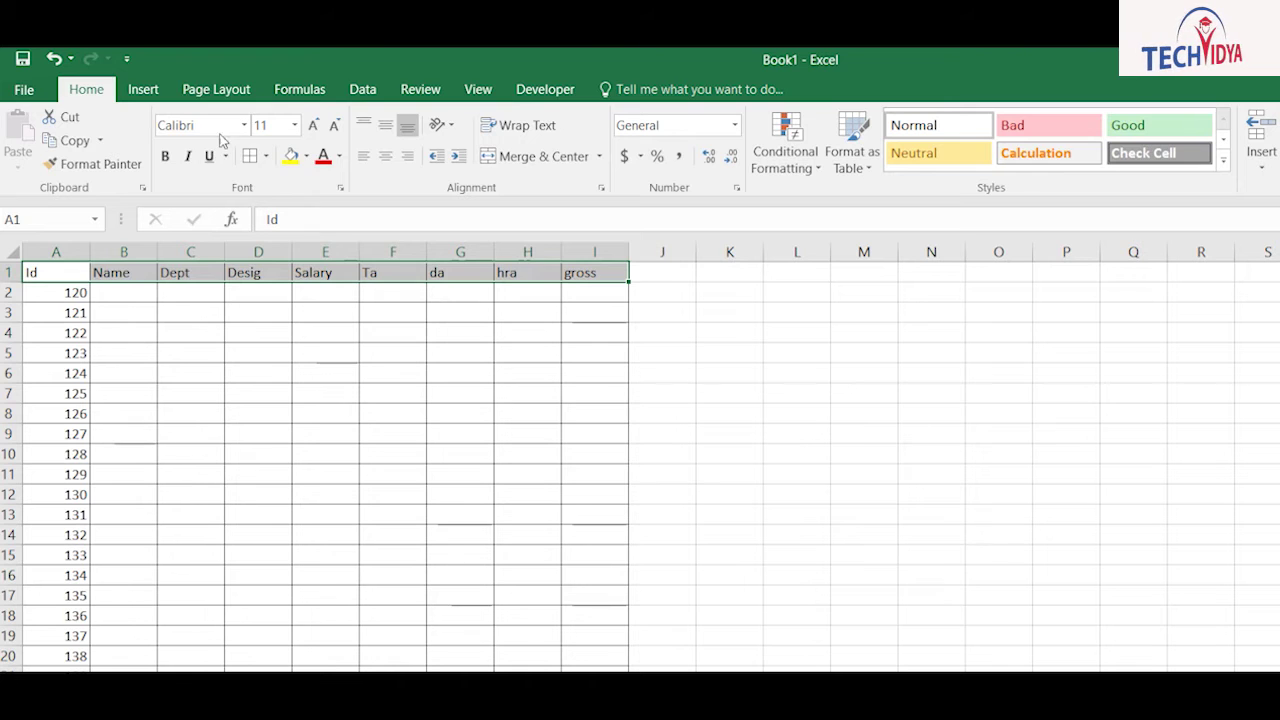
{"action": "left_click", "coordinate": [290, 156]}
{"action": "left_click", "coordinate": [190, 373]}
Step: Make the Id cells yellow with red, centred numbers
{"action": "left_click_drag", "start_coordinate": [85, 292], "coordinate": [17, 580]}
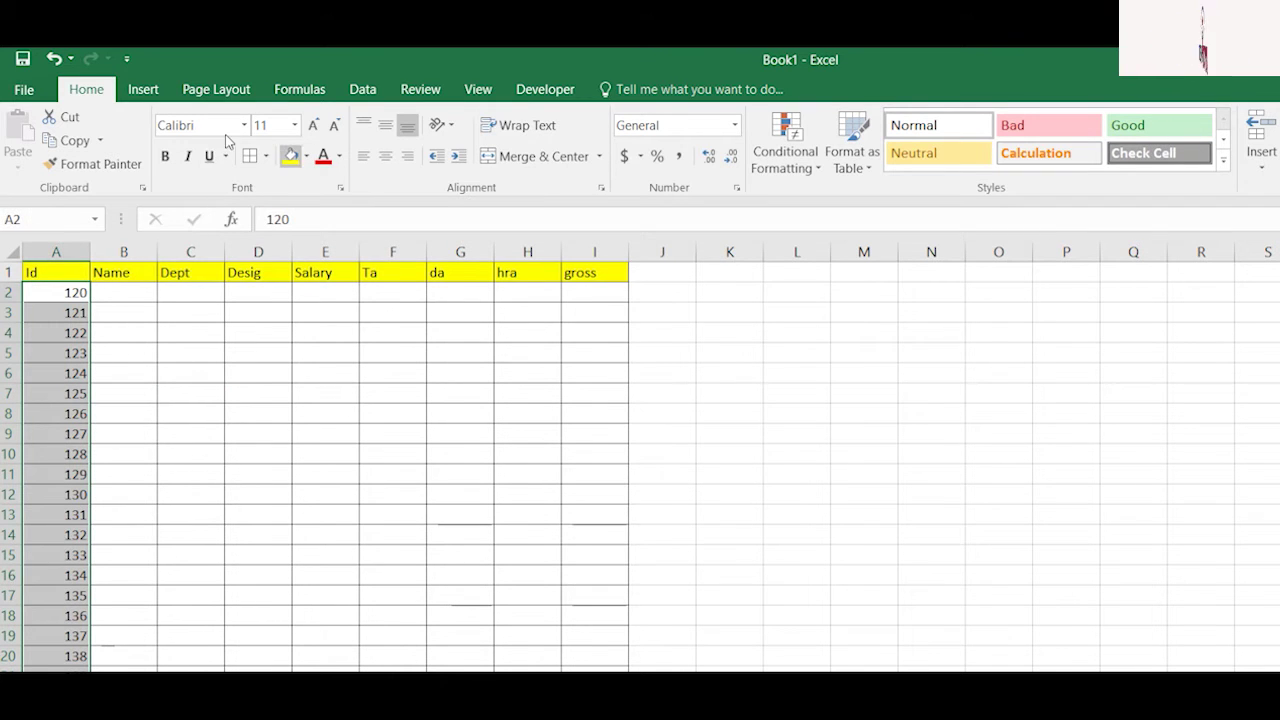
{"action": "left_click", "coordinate": [290, 156]}
{"action": "left_click", "coordinate": [322, 156]}
{"action": "left_click", "coordinate": [386, 156]}
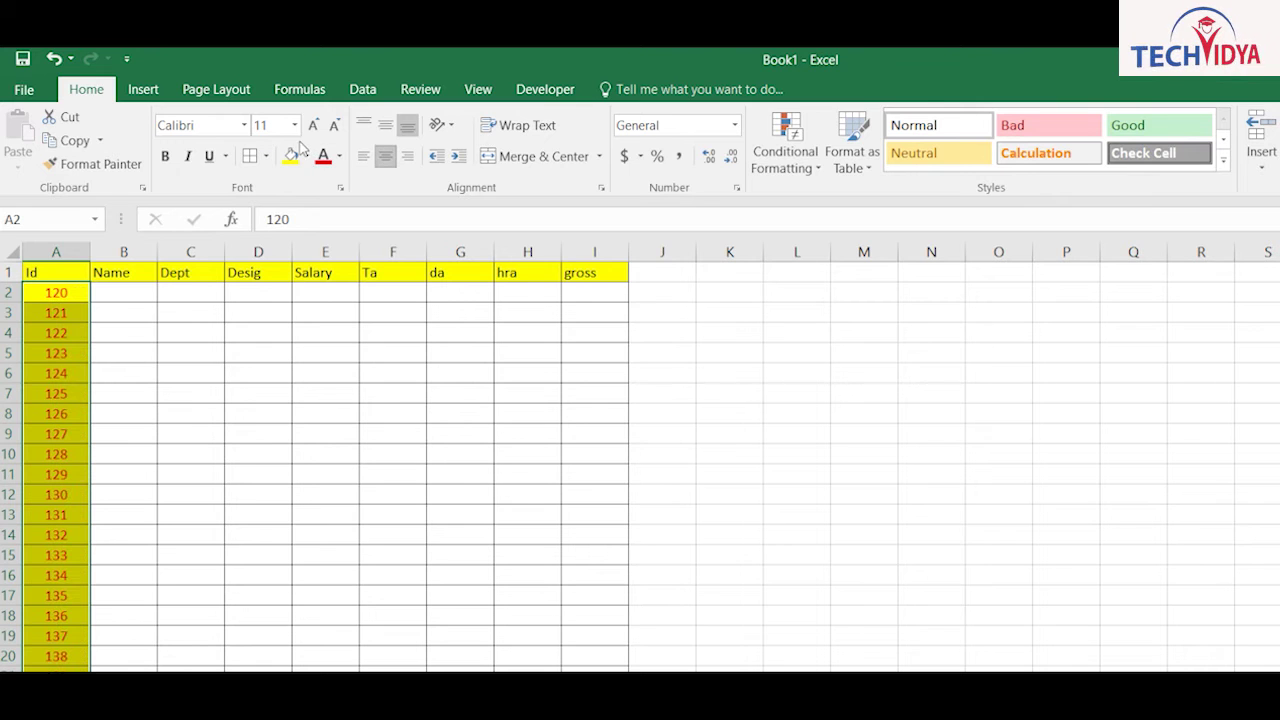
{"action": "left_click", "coordinate": [448, 410]}
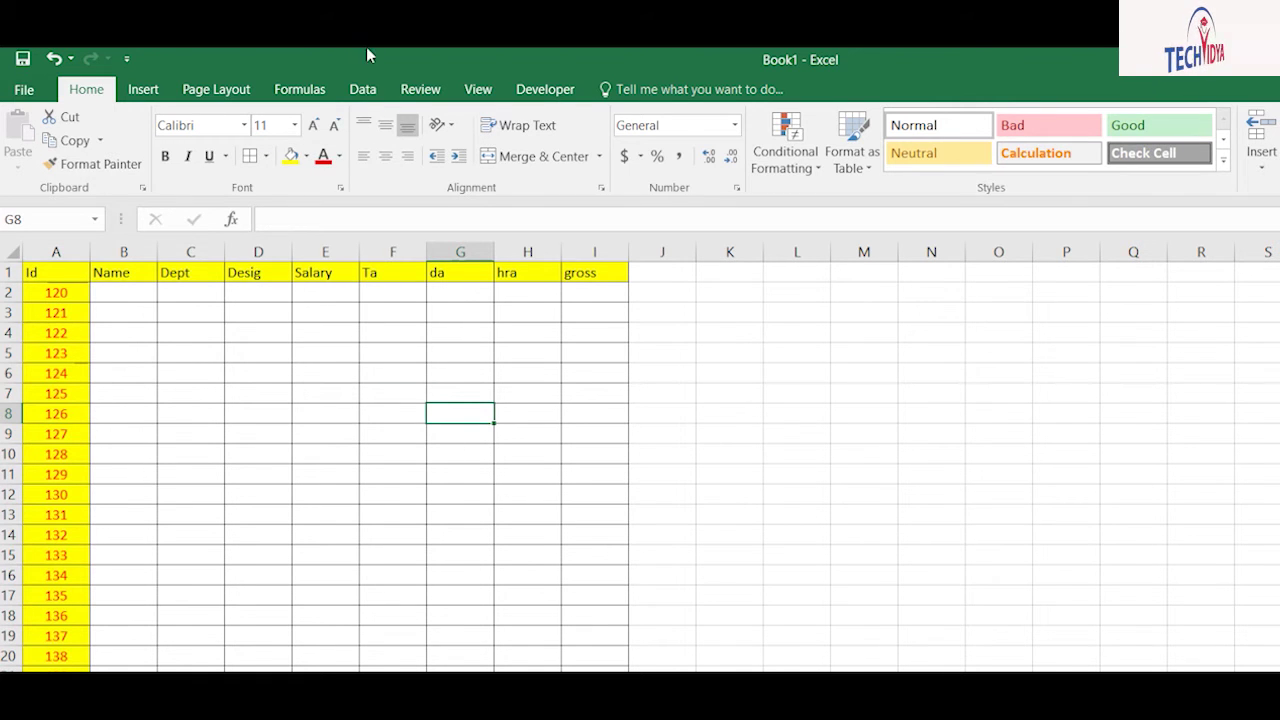
Step: Stop recording Macro6 and run it on an empty sheet to rebuild the table
{"action": "left_click", "coordinate": [478, 89]}
{"action": "left_click", "coordinate": [1003, 160]}
{"action": "left_click", "coordinate": [1056, 216]}
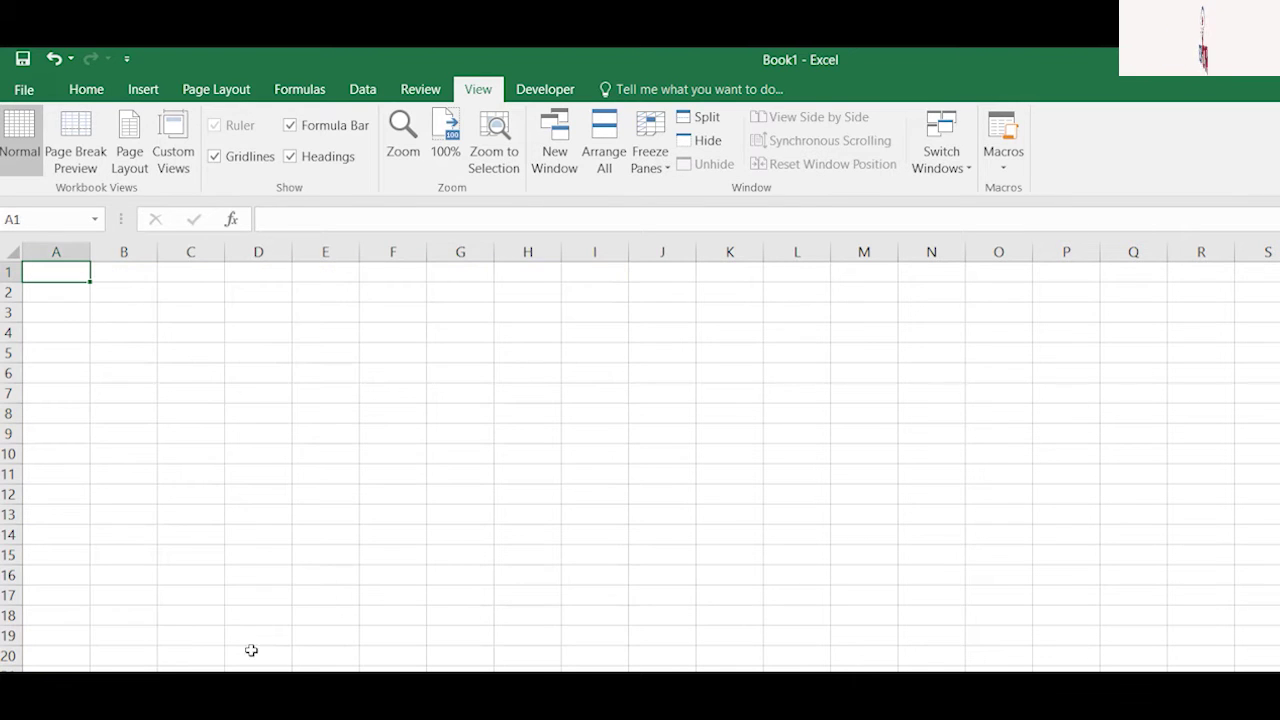
{"action": "key", "text": "ctrl+m"}
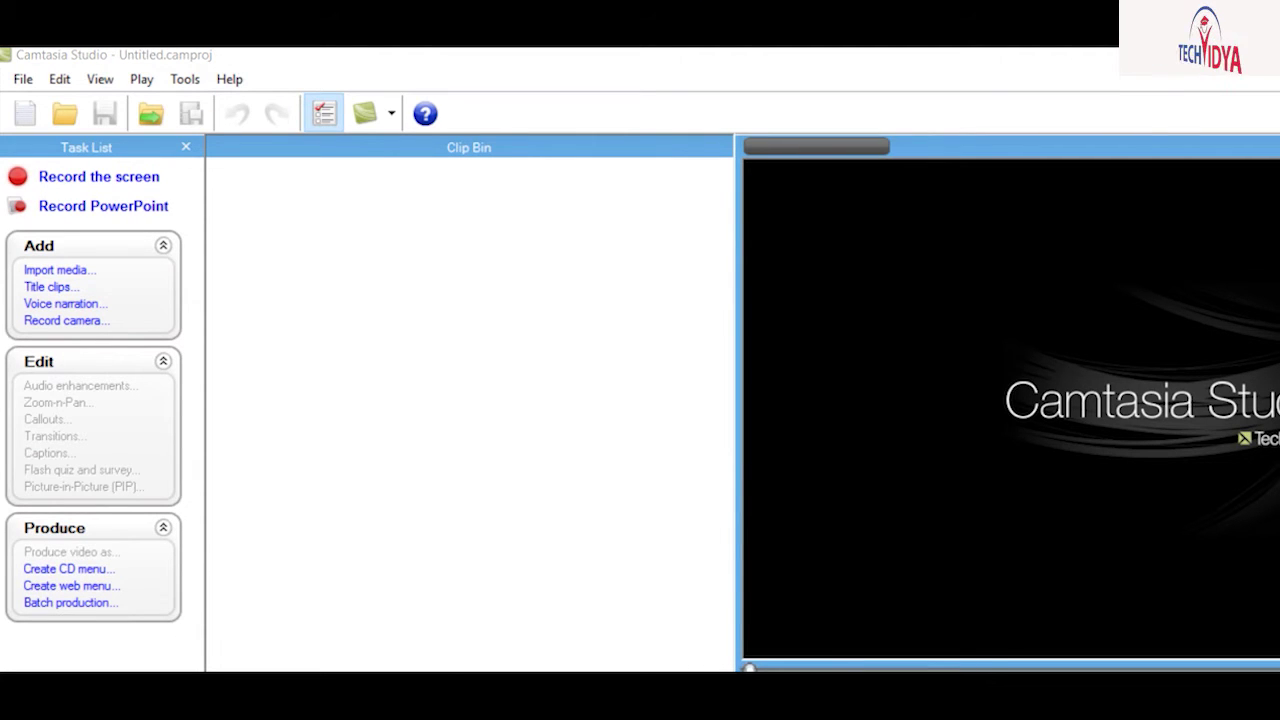
{"action": "left_click", "coordinate": [718, 564]}
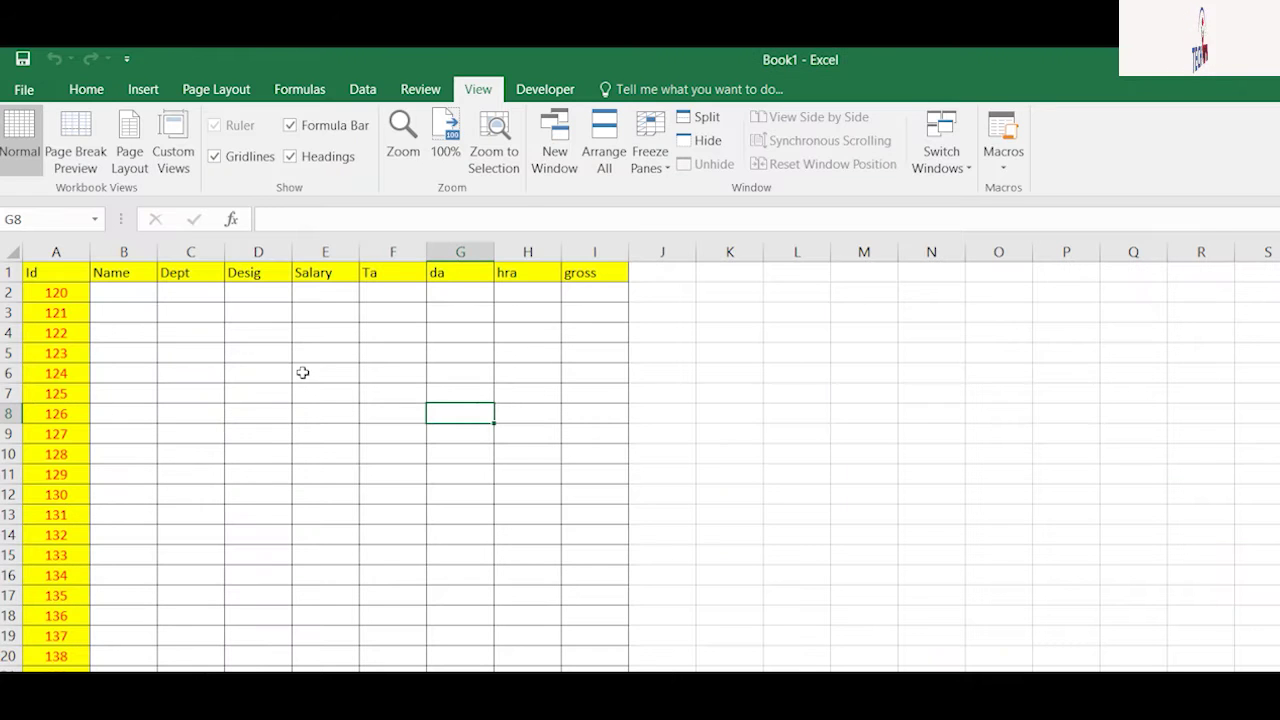
Step: Start Save As with the macro-enabled workbook type, then cancel without saving and select G8
{"action": "key", "text": "Left"}
{"action": "key", "text": "Down"}
{"action": "key", "text": "Down"}
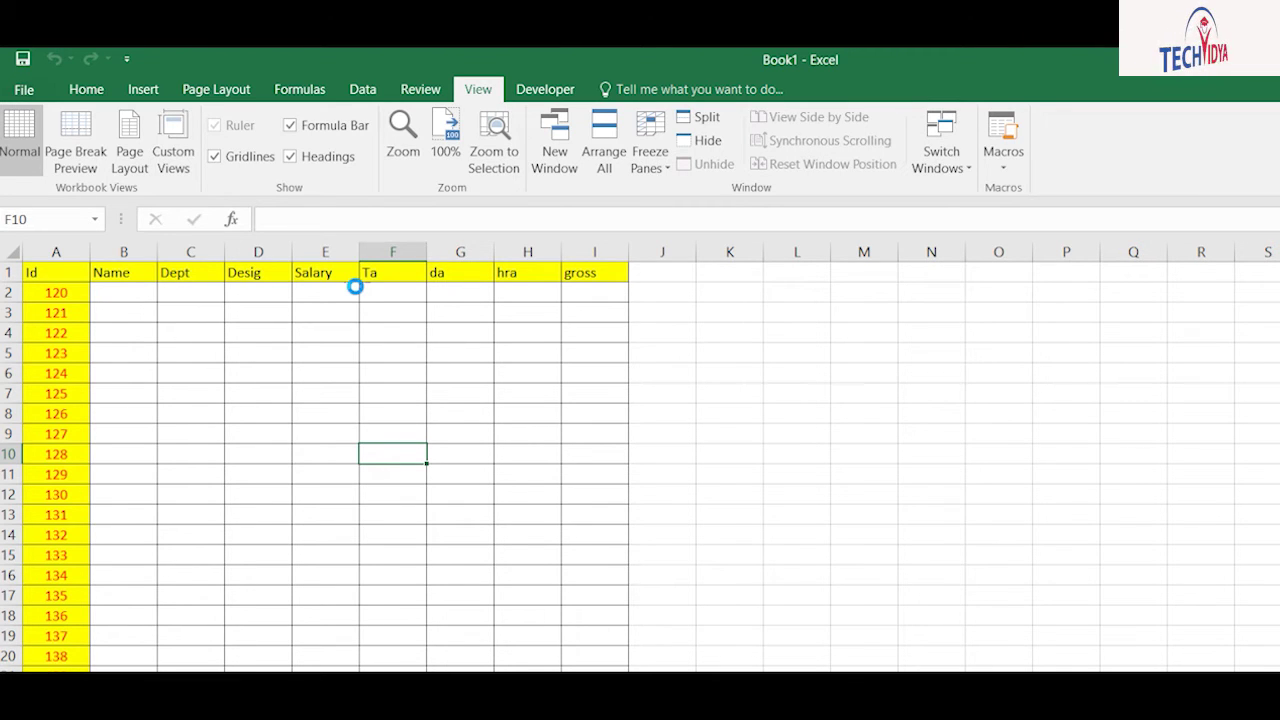
{"action": "key", "text": "F12"}
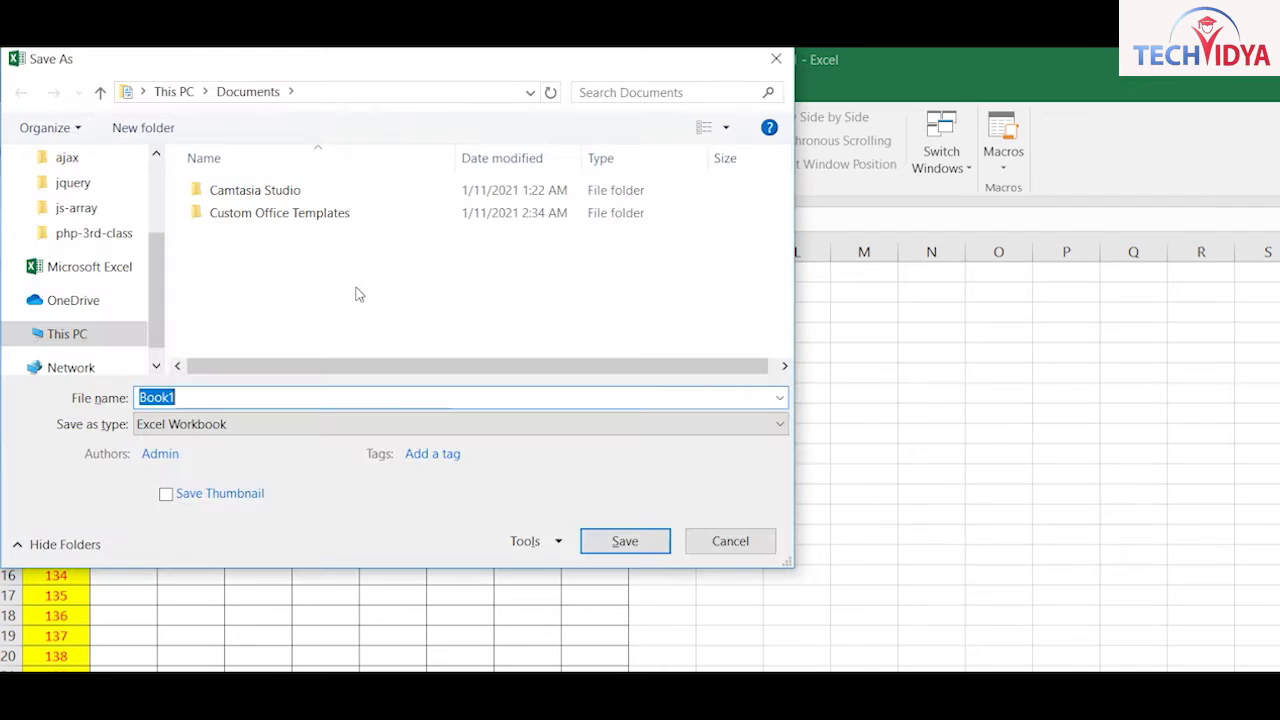
{"action": "key", "text": "Tab"}
{"action": "key", "text": "alt+Down"}
{"action": "key", "text": "Down"}
{"action": "key", "text": "Escape"}
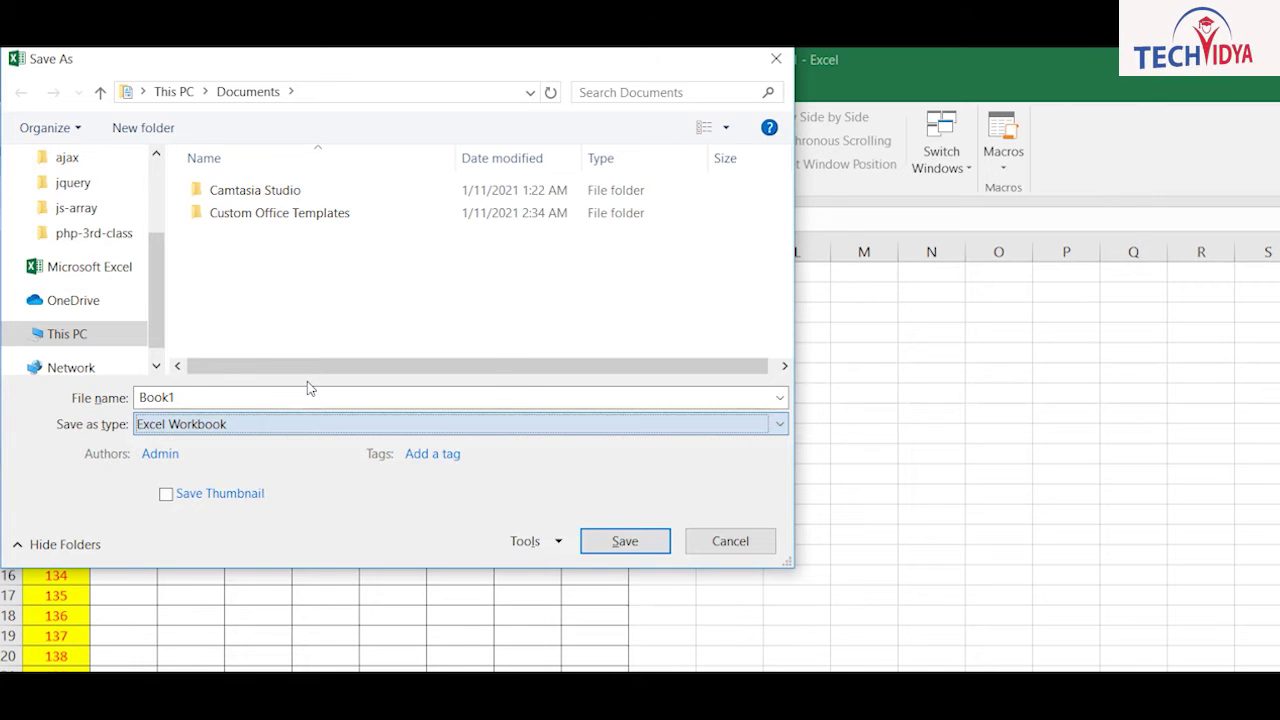
{"action": "key", "text": "Escape"}
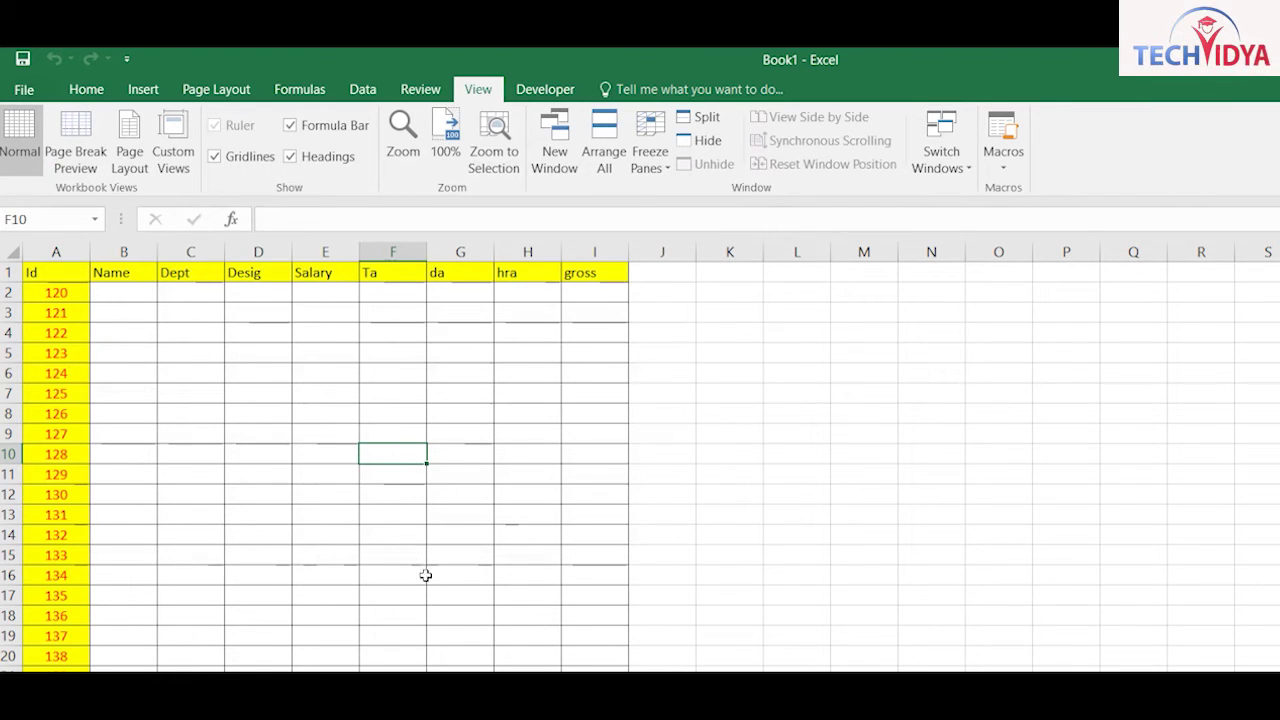
{"action": "left_click", "coordinate": [460, 413]}
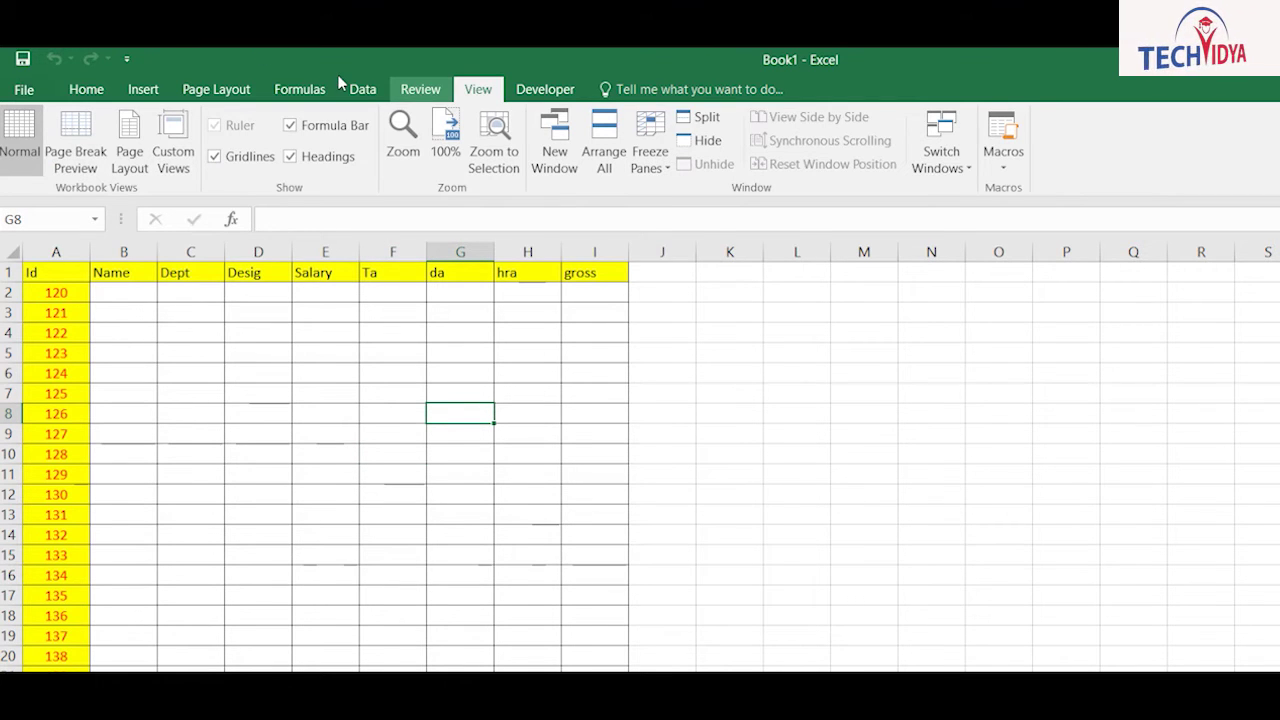
Step: Look over the Developer tab's insertable form controls, then select cell L3
{"action": "left_click", "coordinate": [545, 89]}
{"action": "left_click", "coordinate": [417, 150]}
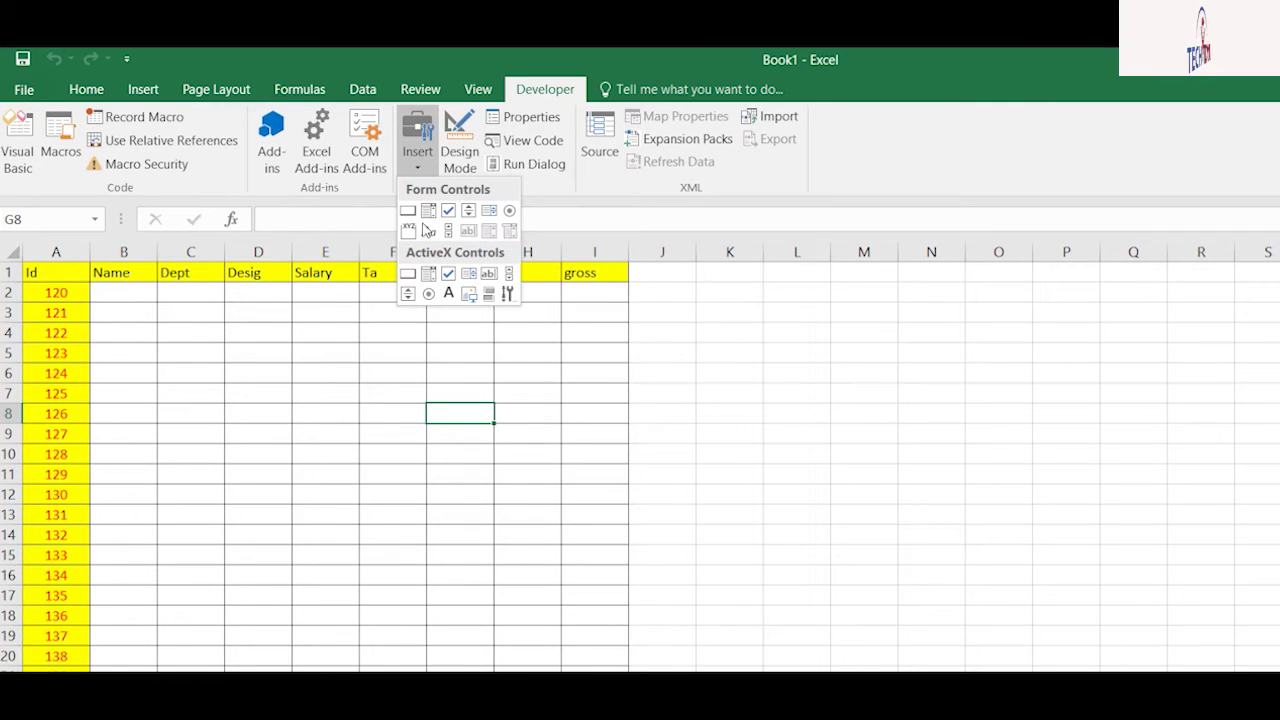
{"action": "left_click", "coordinate": [797, 313]}
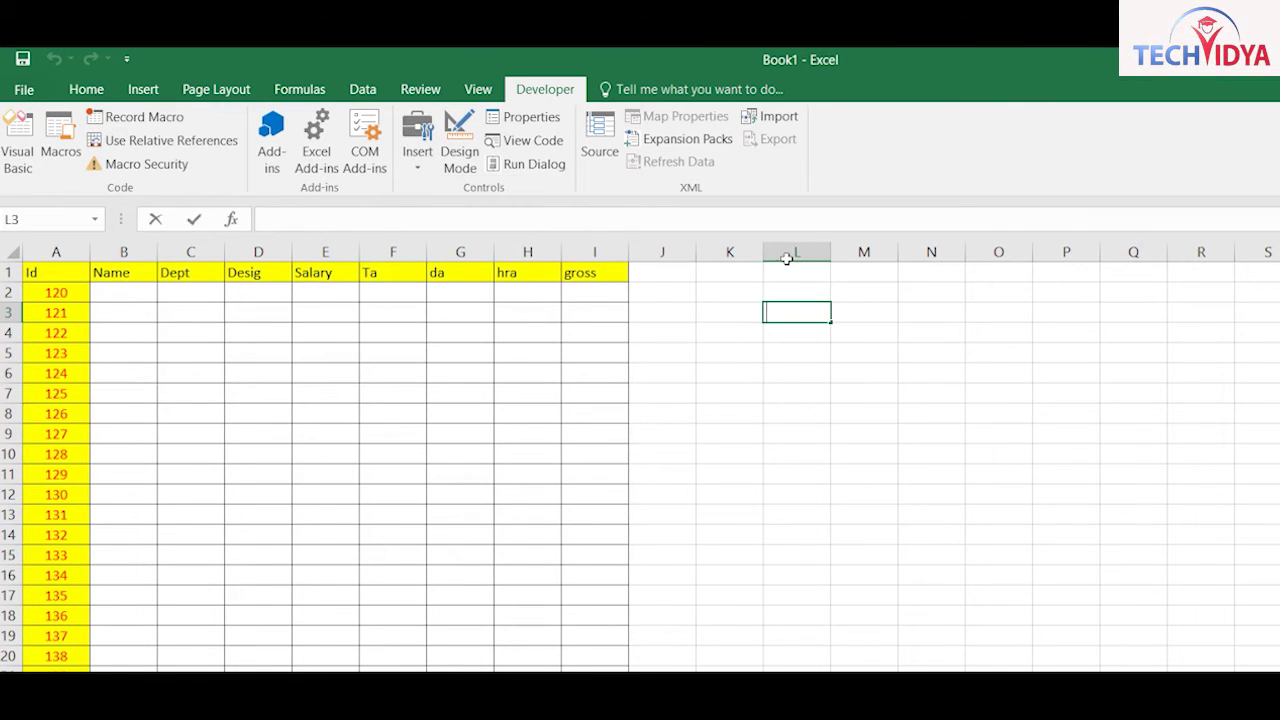
Step: Type Rate, qty and Total across L3:N3 and the rate 150 in L4
{"action": "type", "text": "Rateq"}
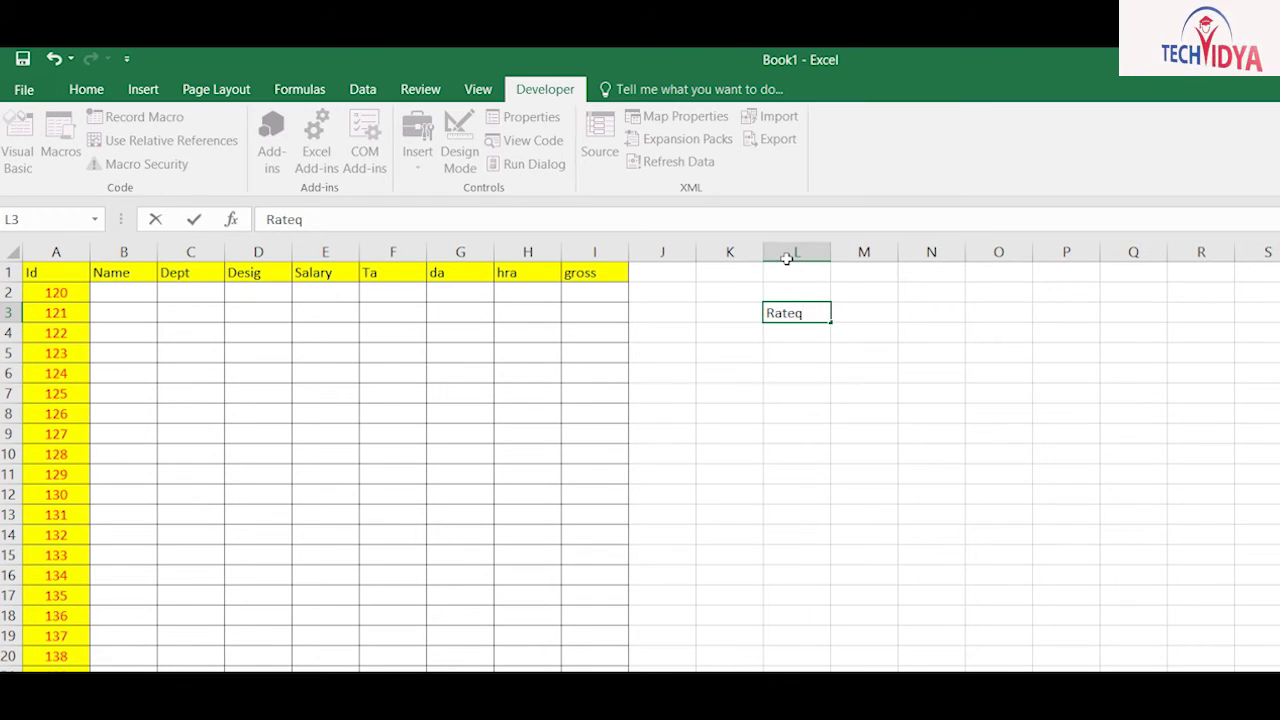
{"action": "key", "text": "Tab"}
{"action": "type", "text": "qty"}
{"action": "key", "text": "Tab"}
{"action": "type", "text": "T"}
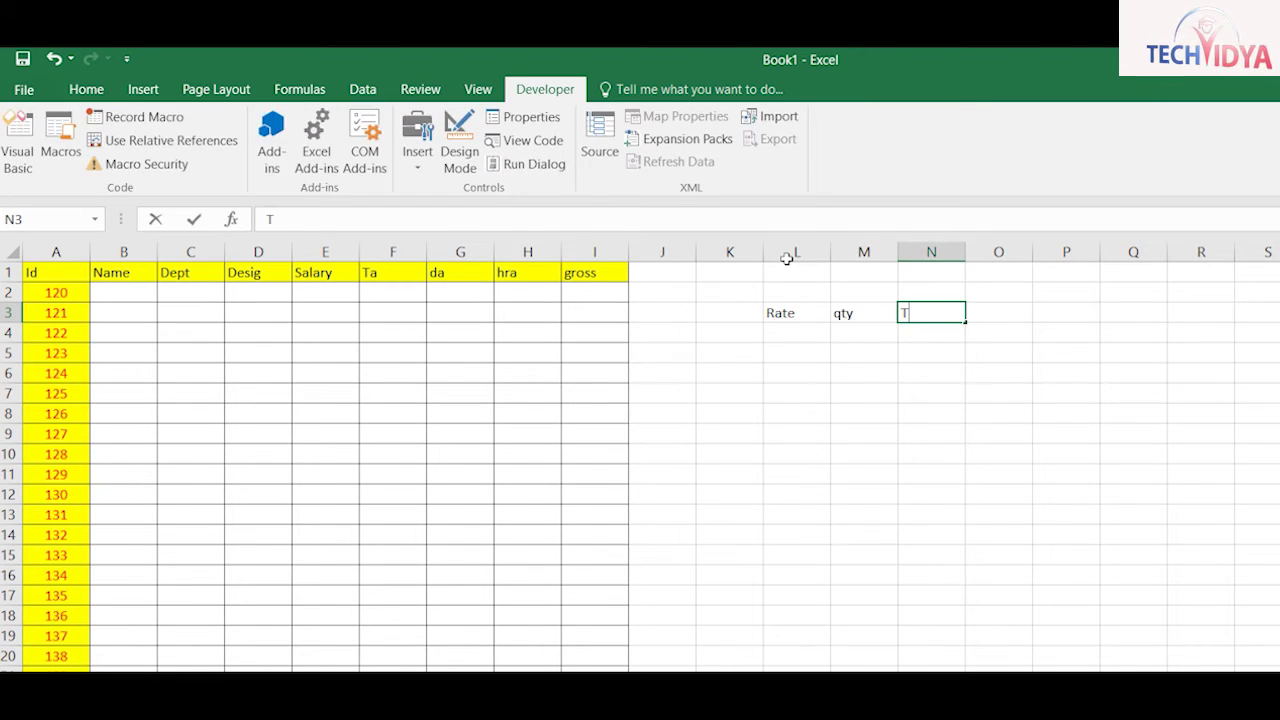
{"action": "type", "text": "otal"}
{"action": "key", "text": "Return"}
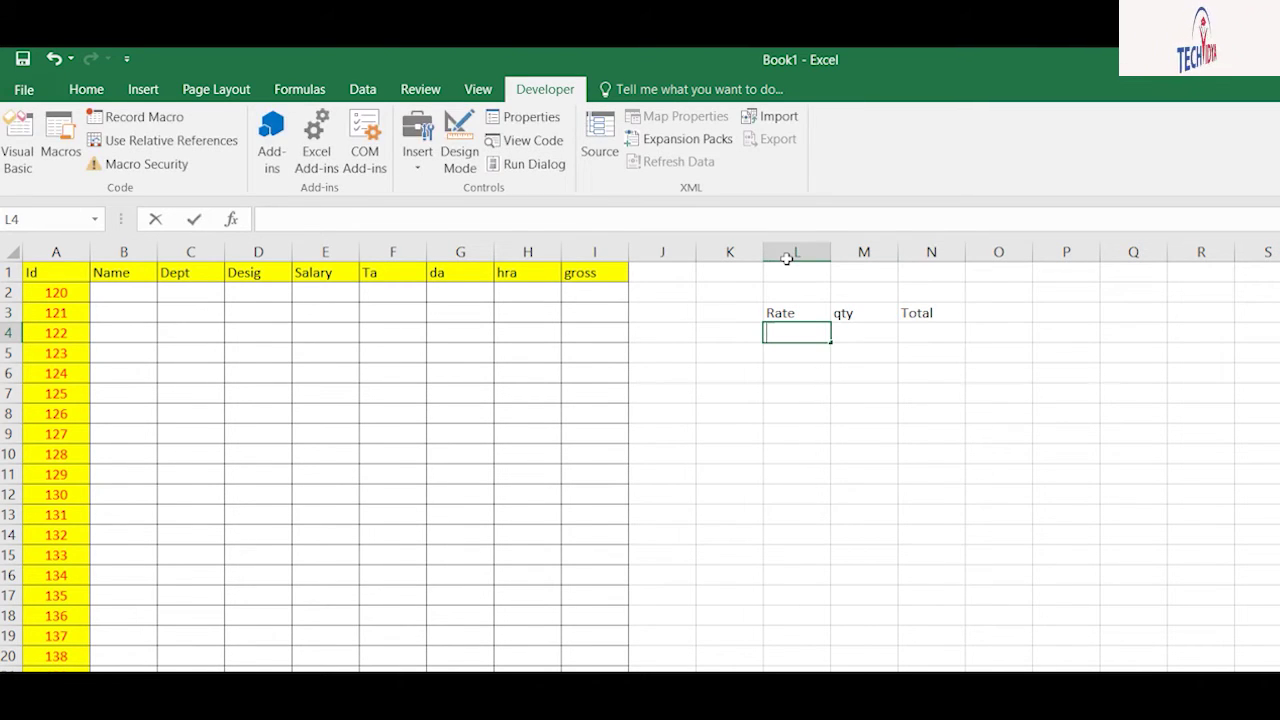
{"action": "type", "text": "150"}
{"action": "key", "text": "Tab"}
{"action": "key", "text": "Tab"}
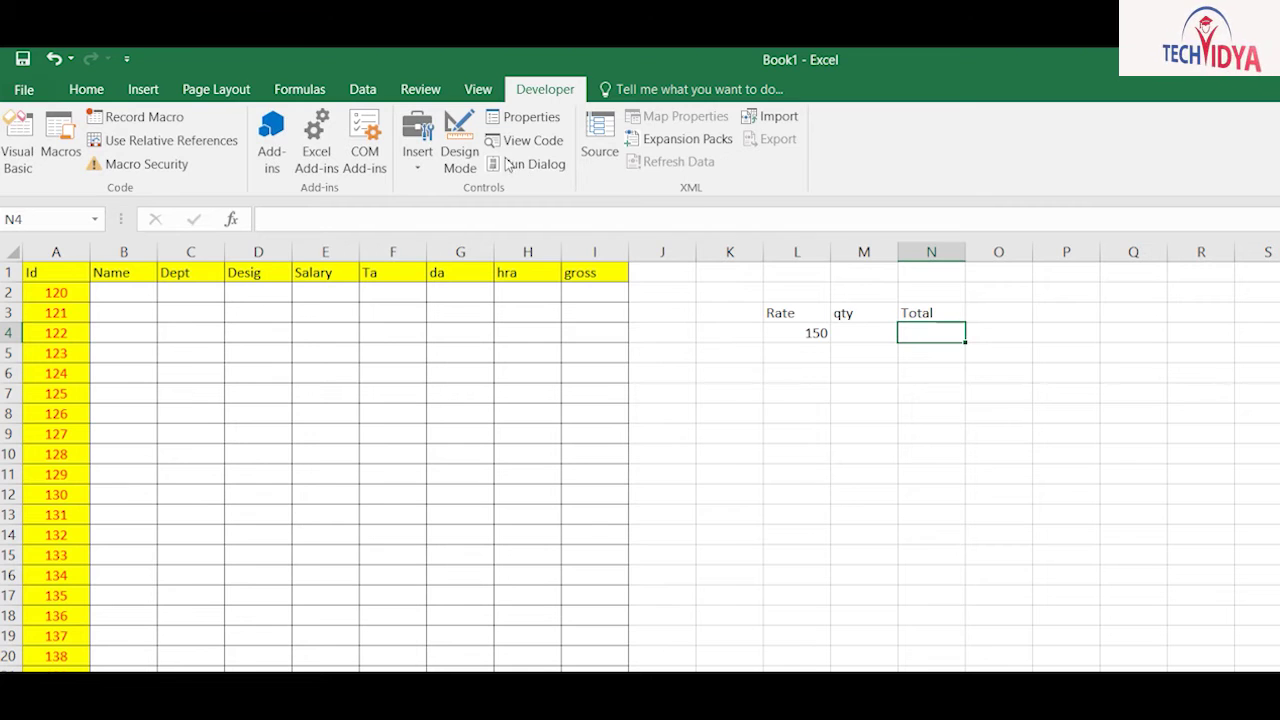
Step: Draw a spin button to the right of the table across rows 3–6
{"action": "left_click", "coordinate": [417, 152]}
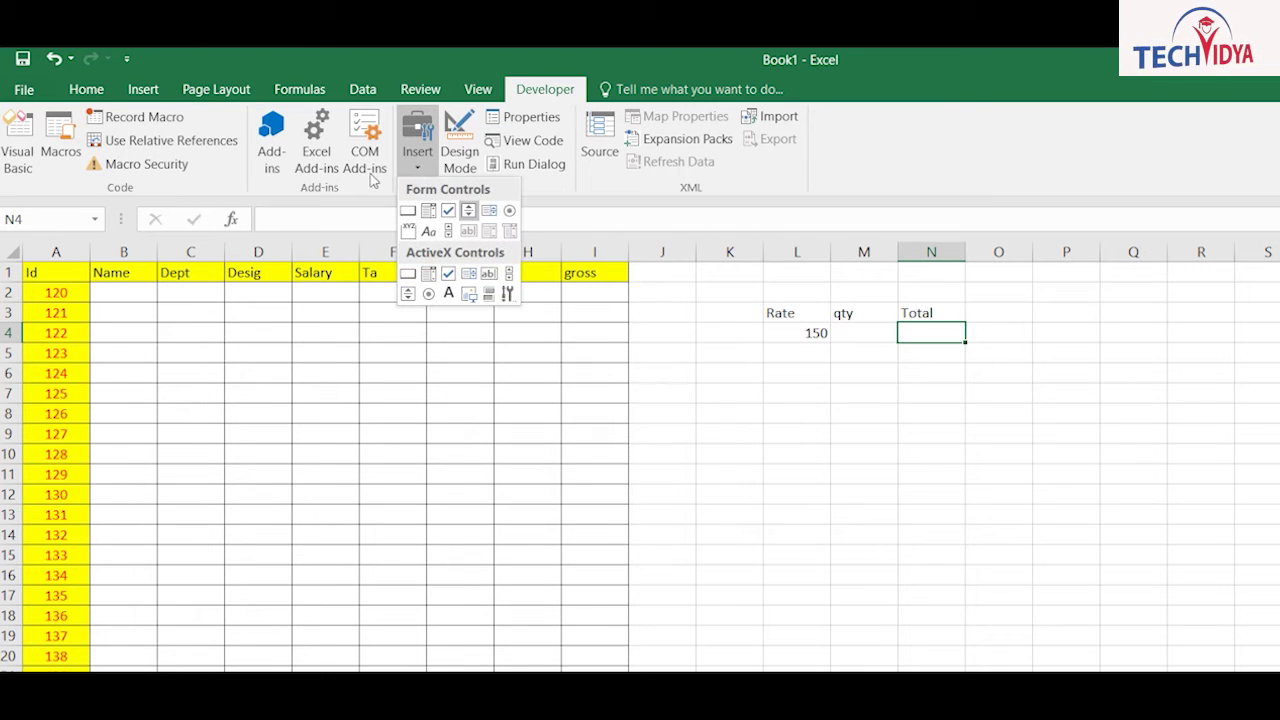
{"action": "left_click", "coordinate": [468, 210]}
{"action": "left_click_drag", "start_coordinate": [1158, 305], "coordinate": [1230, 392]}
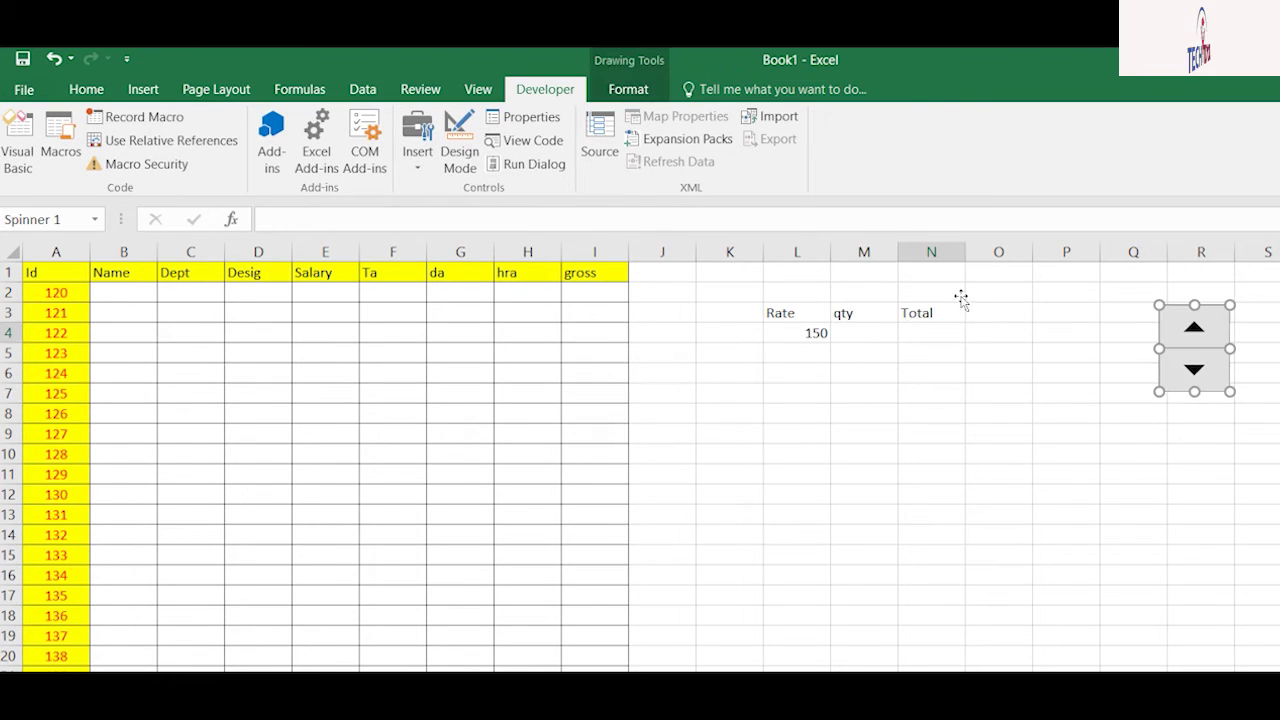
Step: Link the spin button to cell M4 and click it to raise qty
{"action": "right_click", "coordinate": [1197, 343]}
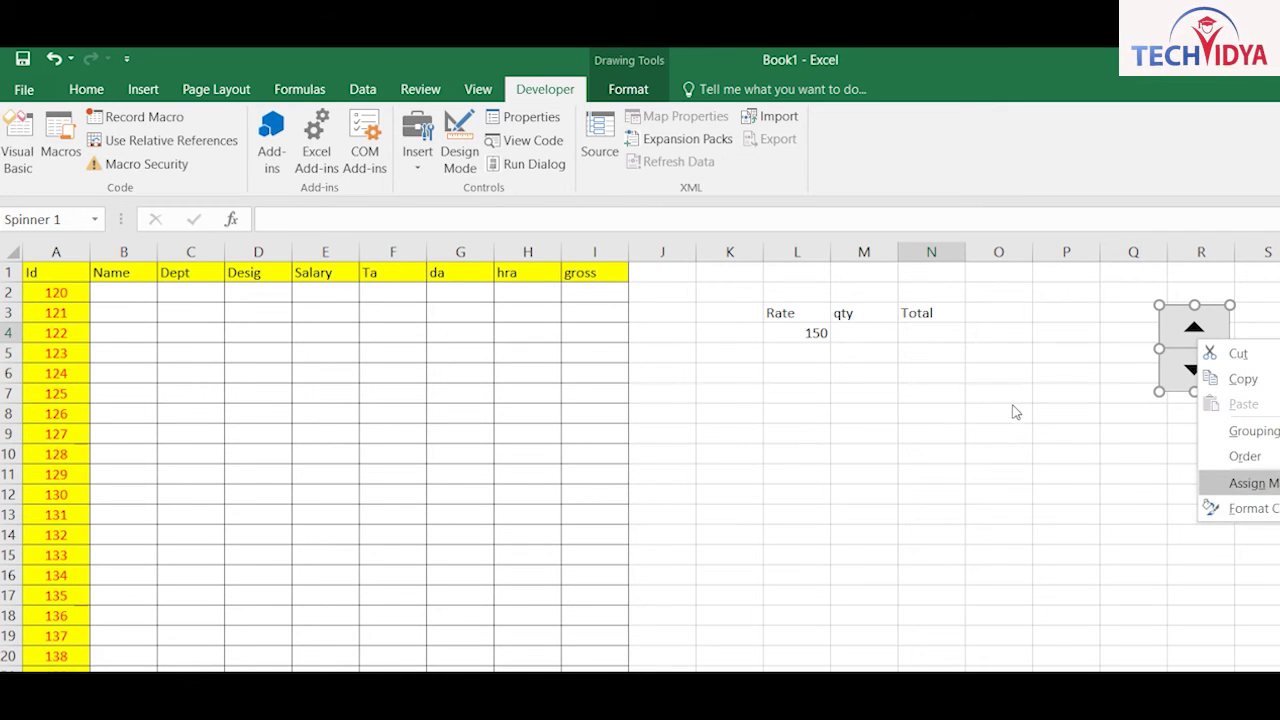
{"action": "left_click", "coordinate": [1252, 508]}
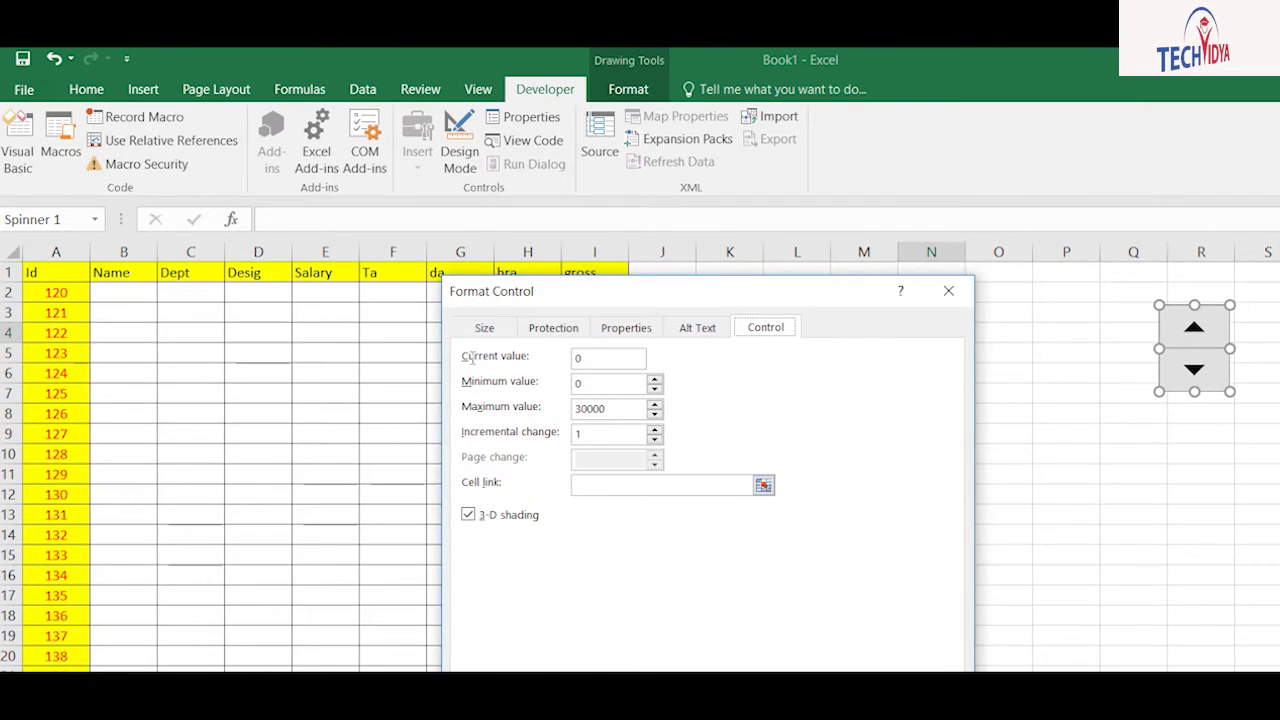
{"action": "key", "text": "Tab"}
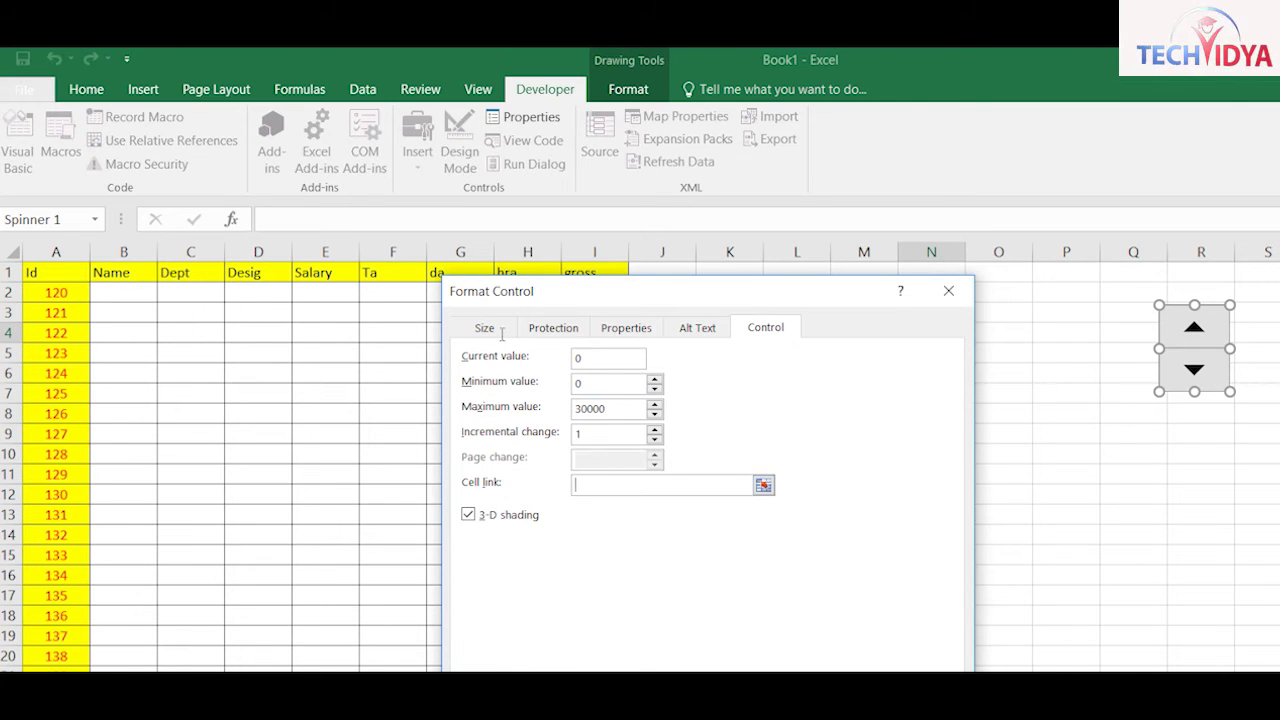
{"action": "left_click_drag", "start_coordinate": [600, 292], "coordinate": [293, 256]}
{"action": "left_click", "coordinate": [864, 333]}
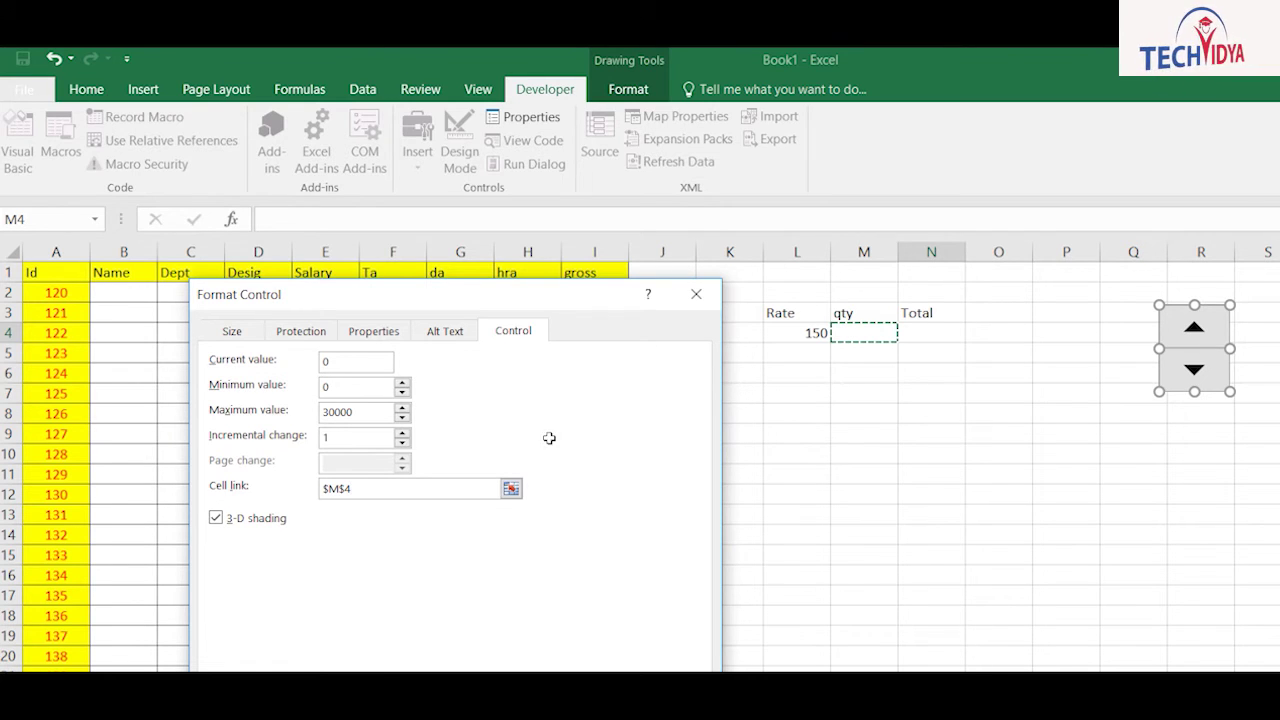
{"action": "left_click", "coordinate": [466, 581]}
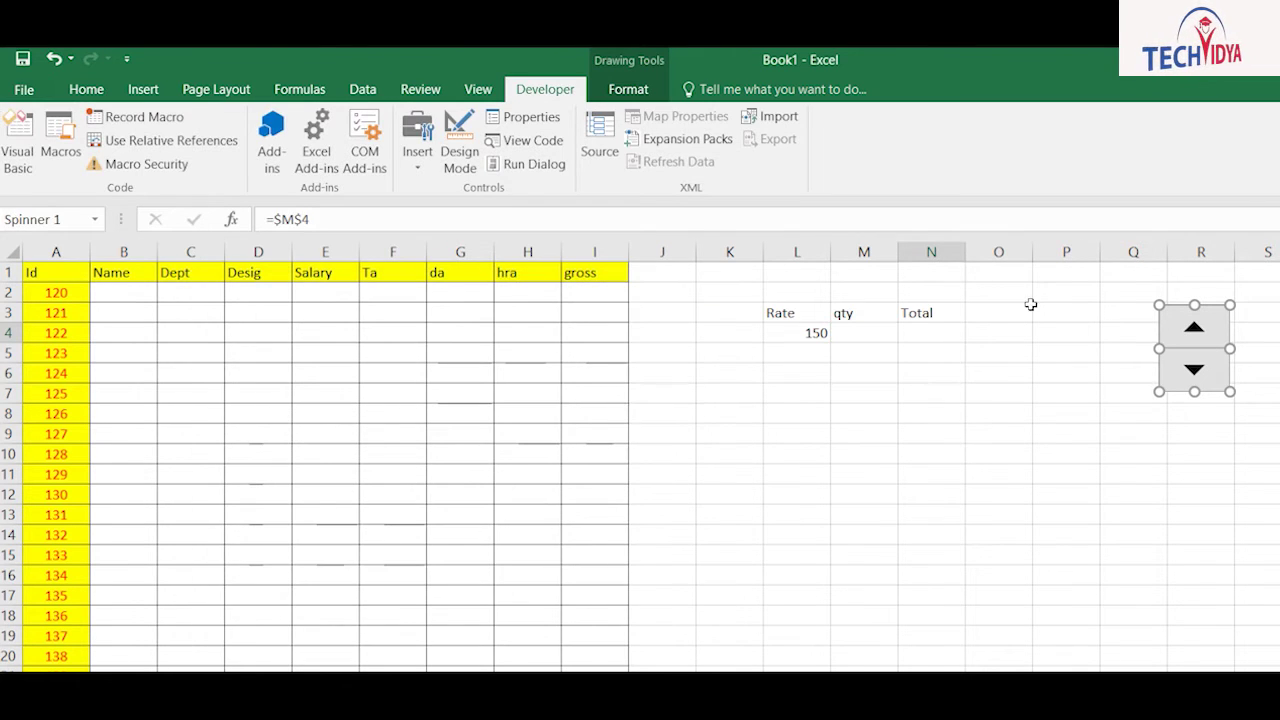
{"action": "key", "text": "Escape"}
{"action": "left_click", "coordinate": [1194, 327]}
Step: Click the spin button arrows until qty in M4 reaches 20
{"action": "left_click", "coordinate": [1194, 327]}
{"action": "left_click", "coordinate": [1194, 327]}
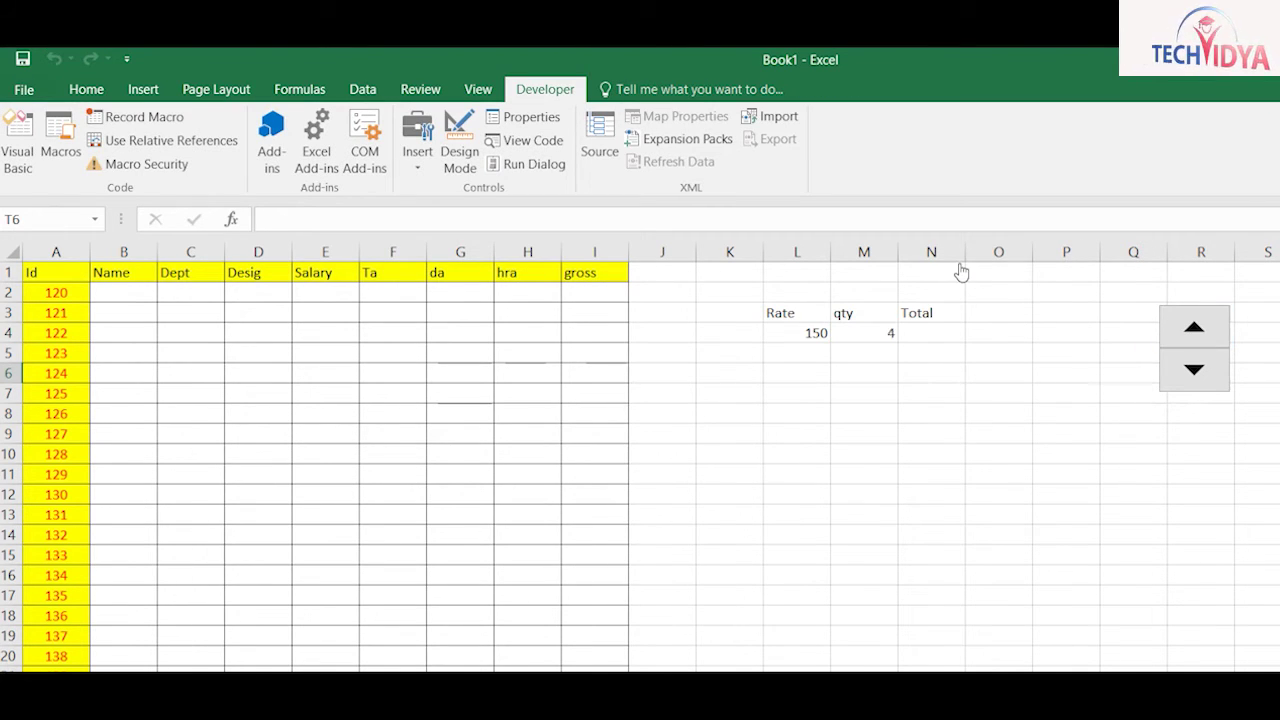
{"action": "left_click", "coordinate": [1194, 327]}
{"action": "left_click", "coordinate": [1194, 370]}
{"action": "left_click", "coordinate": [1194, 370]}
{"action": "left_click", "coordinate": [1194, 327]}
{"action": "left_click", "coordinate": [1194, 327]}
{"action": "left_click", "coordinate": [1194, 327]}
{"action": "left_click", "coordinate": [1194, 327]}
{"action": "left_click", "coordinate": [1194, 327]}
{"action": "left_click", "coordinate": [1194, 327]}
{"action": "left_click", "coordinate": [1194, 327]}
{"action": "left_click", "coordinate": [1194, 327]}
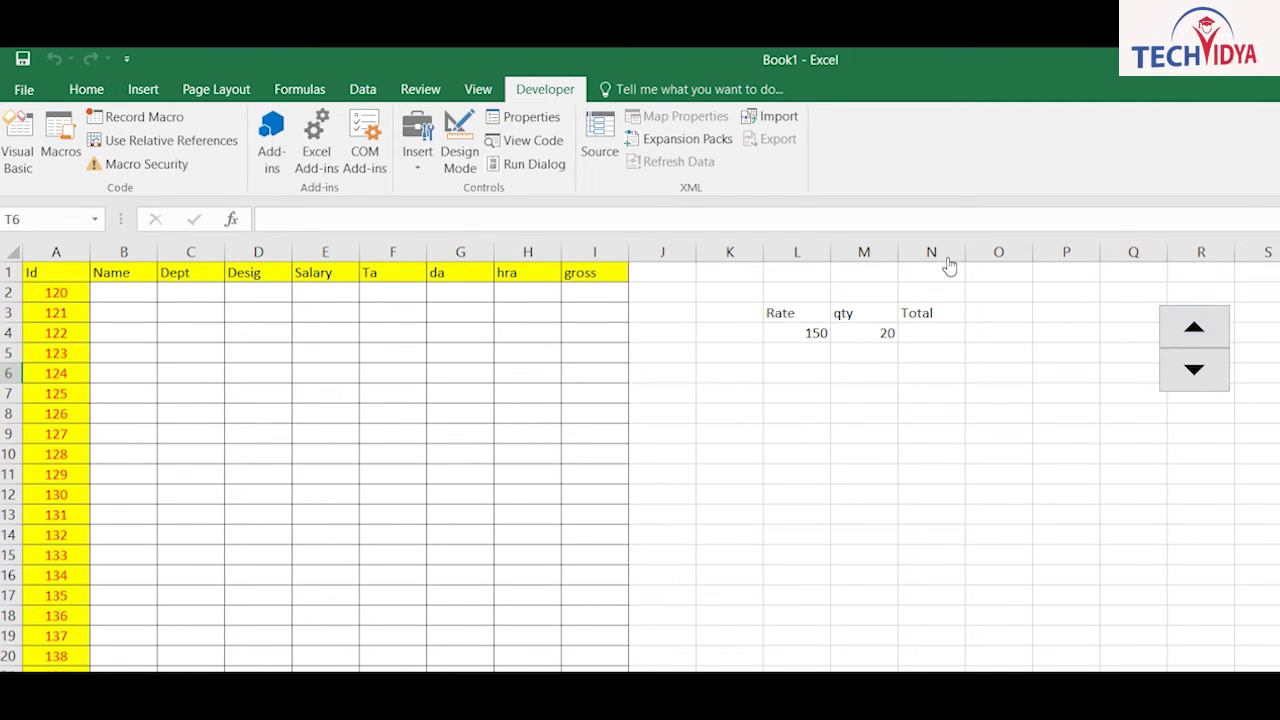
Step: Draw a test label reading 'adfasdf' around N11:O14, then delete it
{"action": "left_click", "coordinate": [418, 135]}
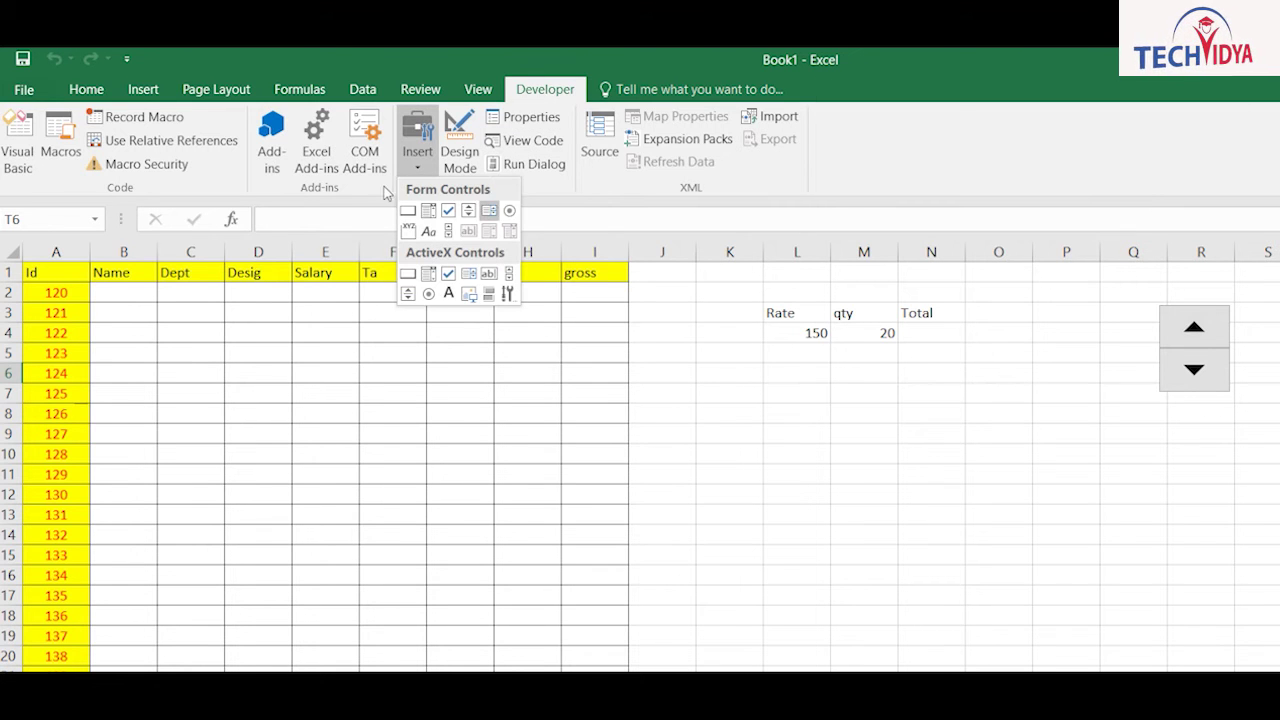
{"action": "left_click", "coordinate": [428, 231]}
{"action": "left_click_drag", "start_coordinate": [868, 474], "coordinate": [998, 548]}
{"action": "type", "text": "adfasdf"}
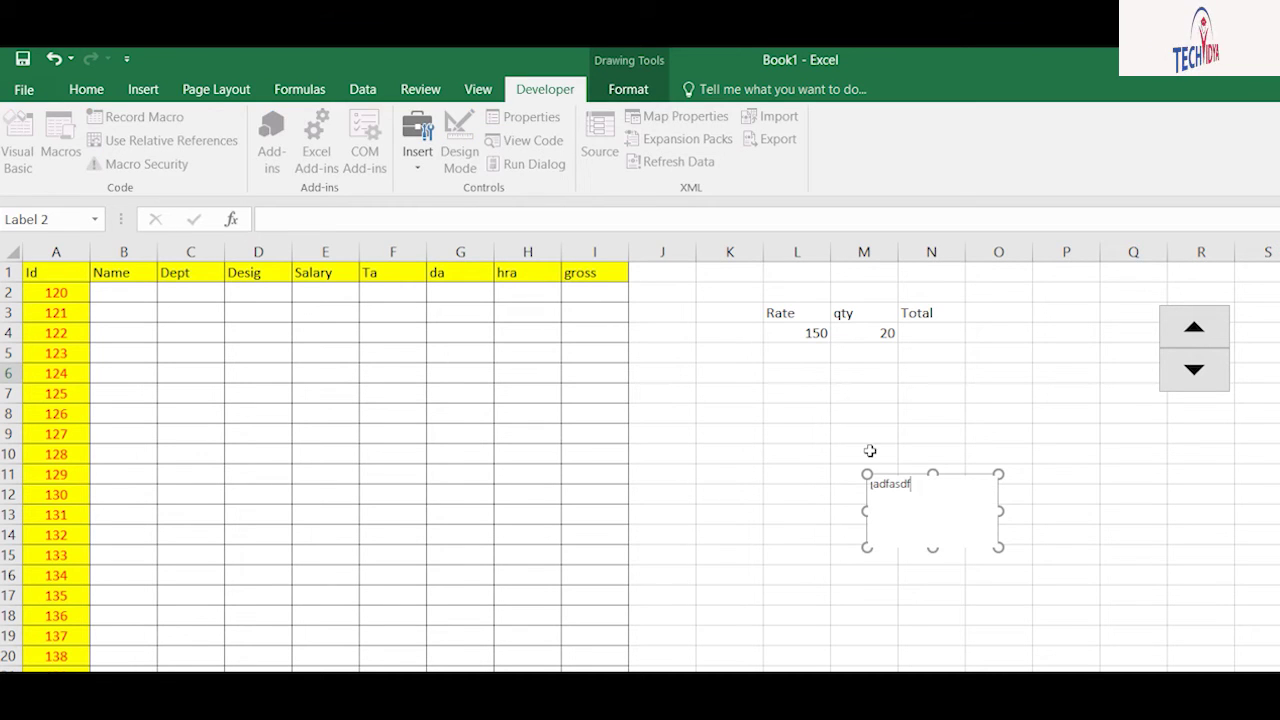
{"action": "left_click", "coordinate": [1085, 553]}
{"action": "left_click", "coordinate": [895, 485]}
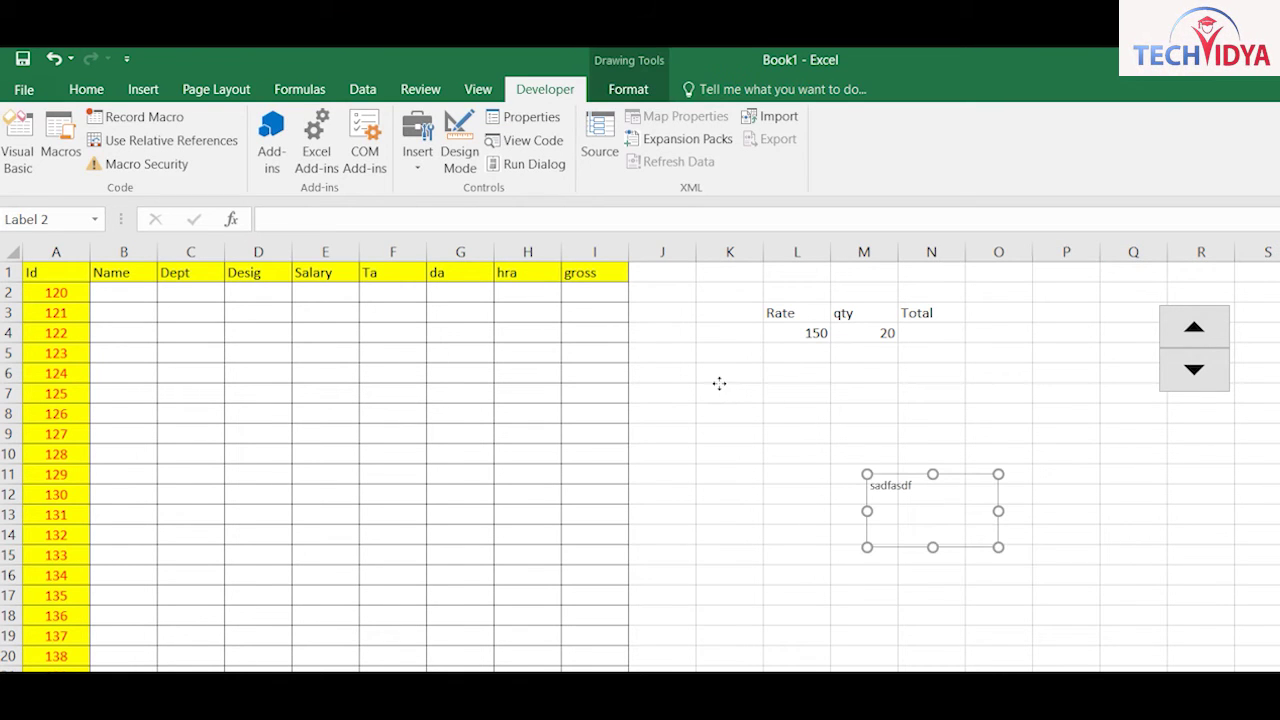
{"action": "key", "text": "Delete"}
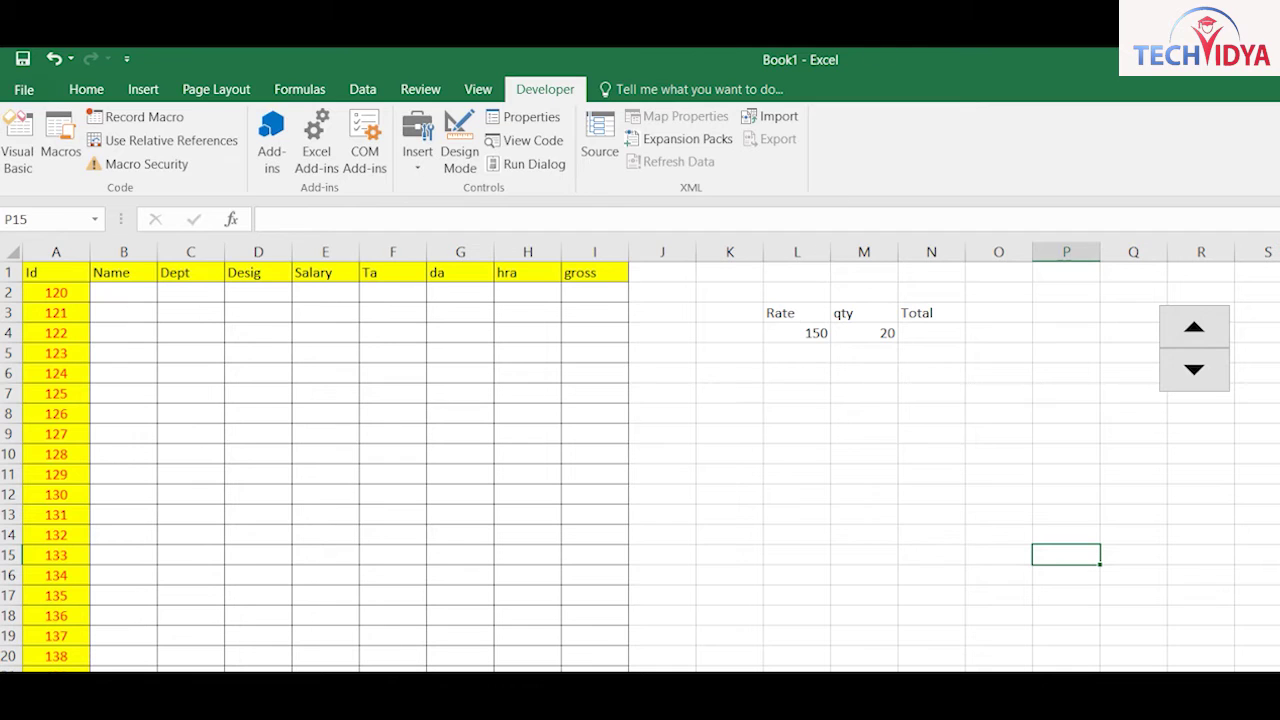
{"action": "left_click", "coordinate": [478, 89]}
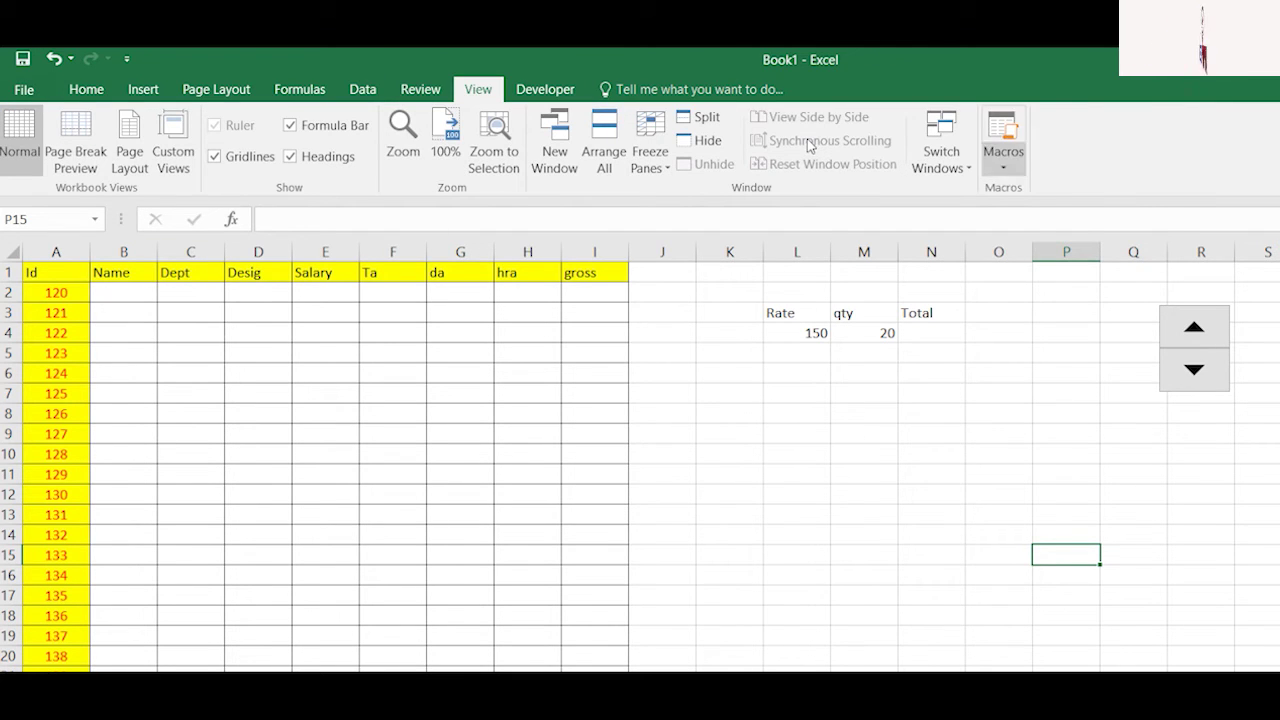
Step: Enter the misspelled word wter in cell L7
{"action": "left_click", "coordinate": [1003, 160]}
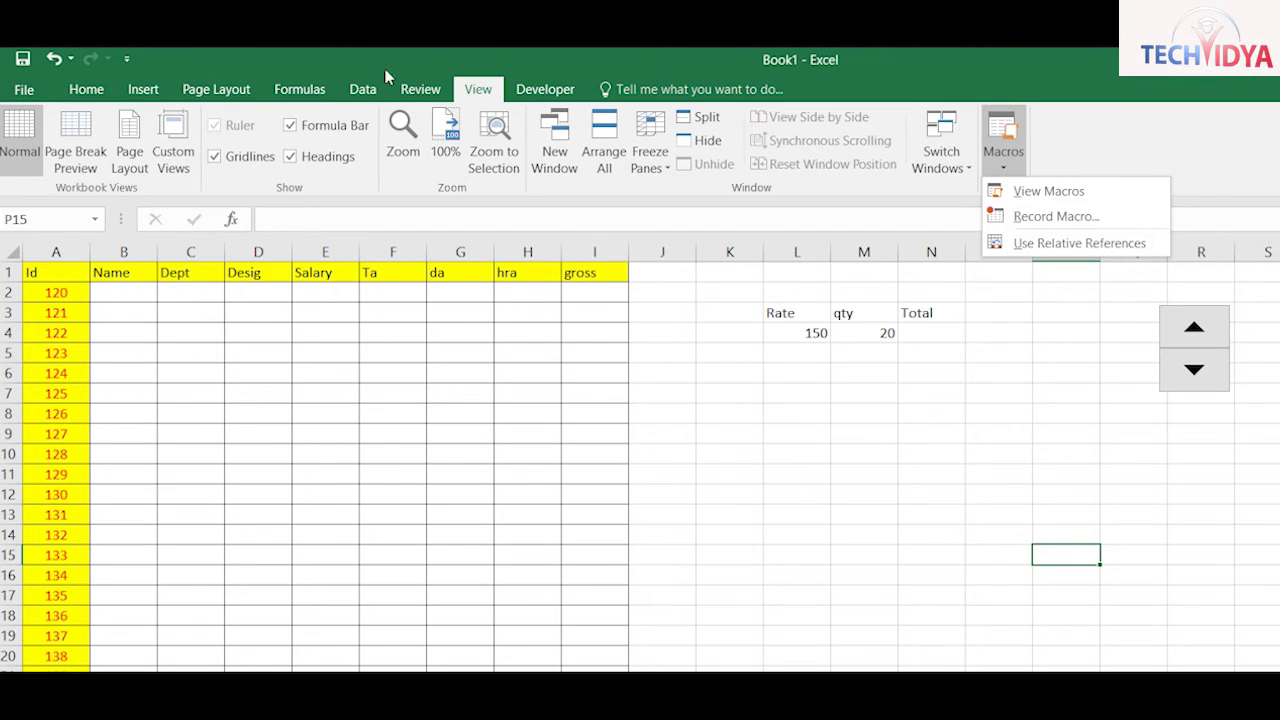
{"action": "left_click", "coordinate": [420, 89]}
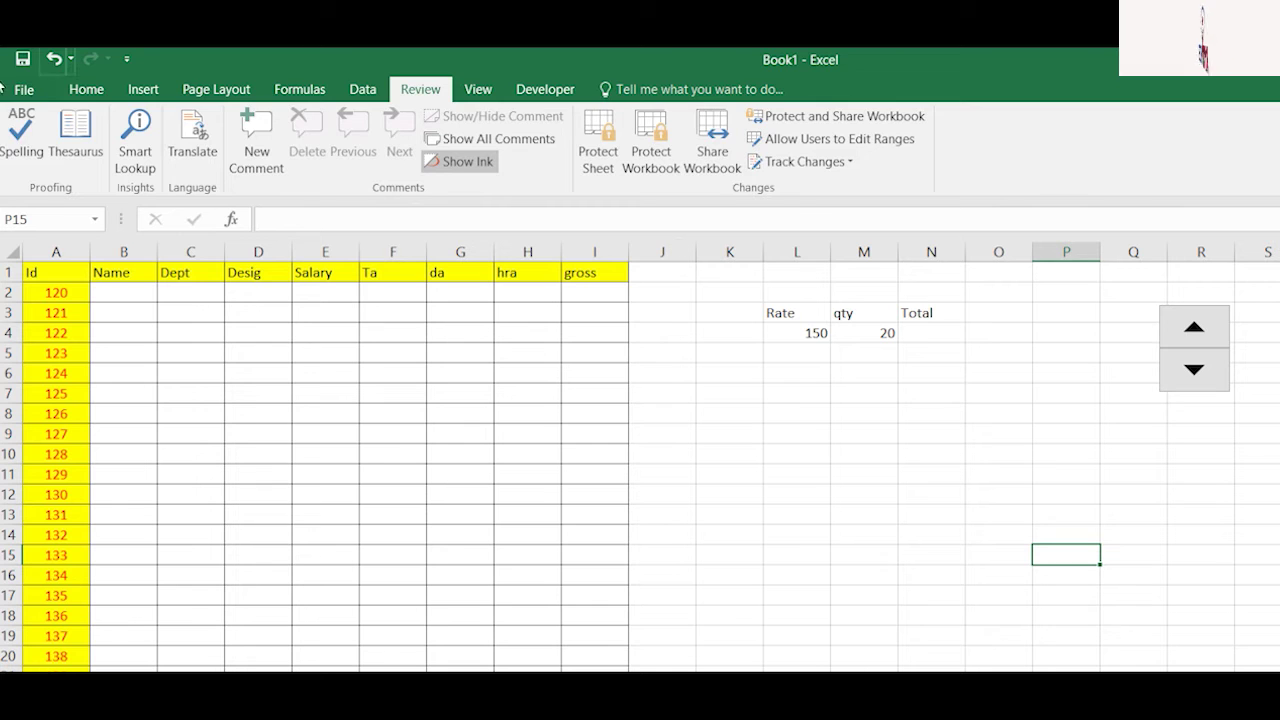
{"action": "left_click", "coordinate": [797, 393]}
{"action": "type", "text": "w"}
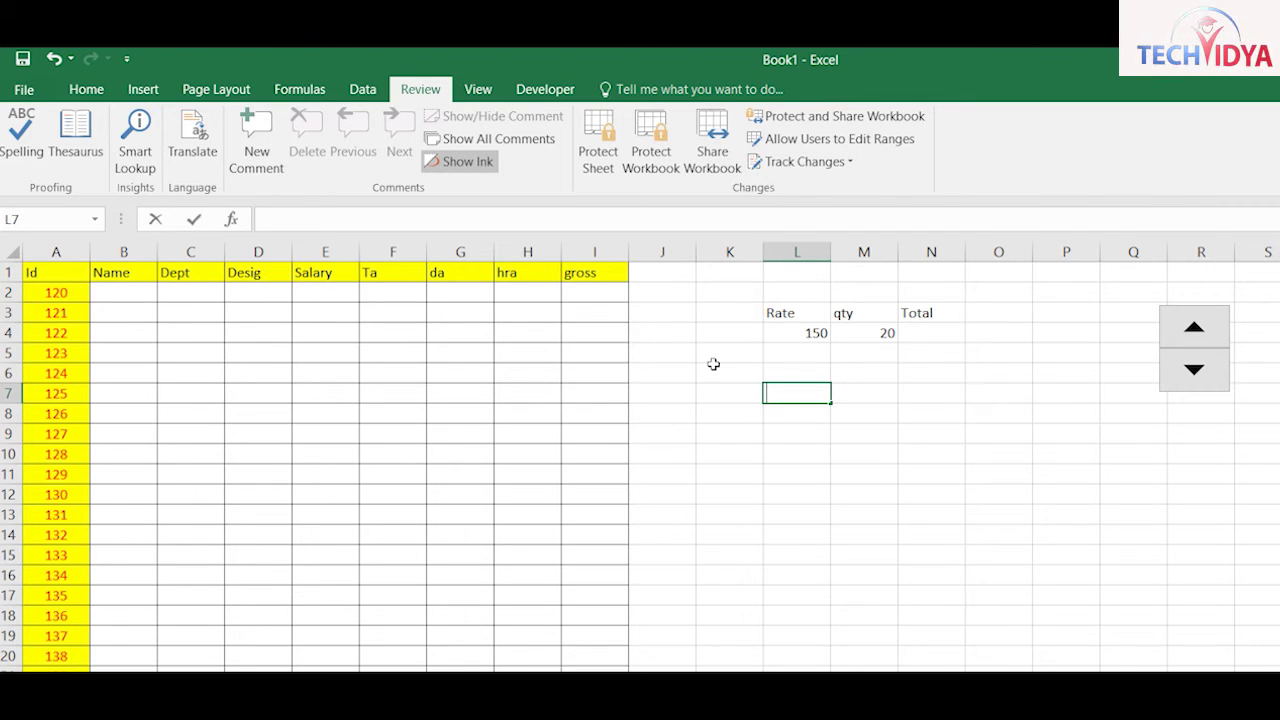
{"action": "type", "text": "ter"}
{"action": "key", "text": "ctrl+Return"}
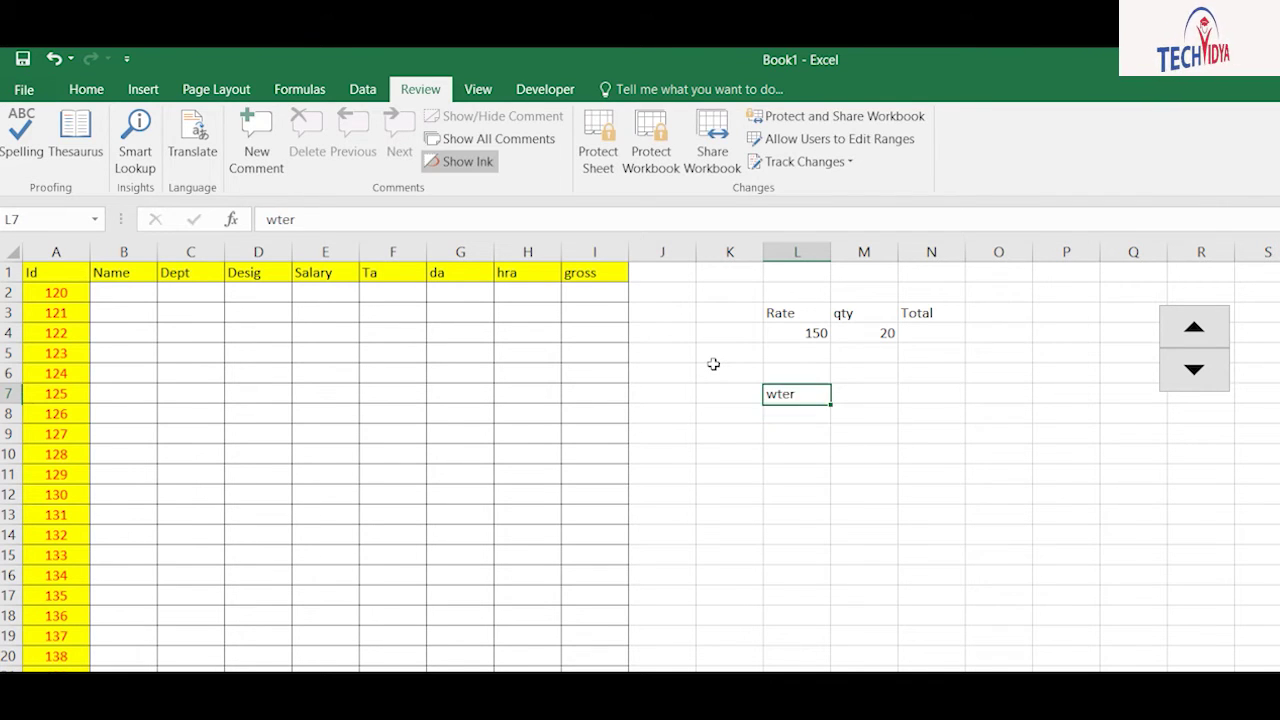
Step: Spell-check the sheet, correcting wter to water, and finish the check
{"action": "left_click", "coordinate": [44, 172]}
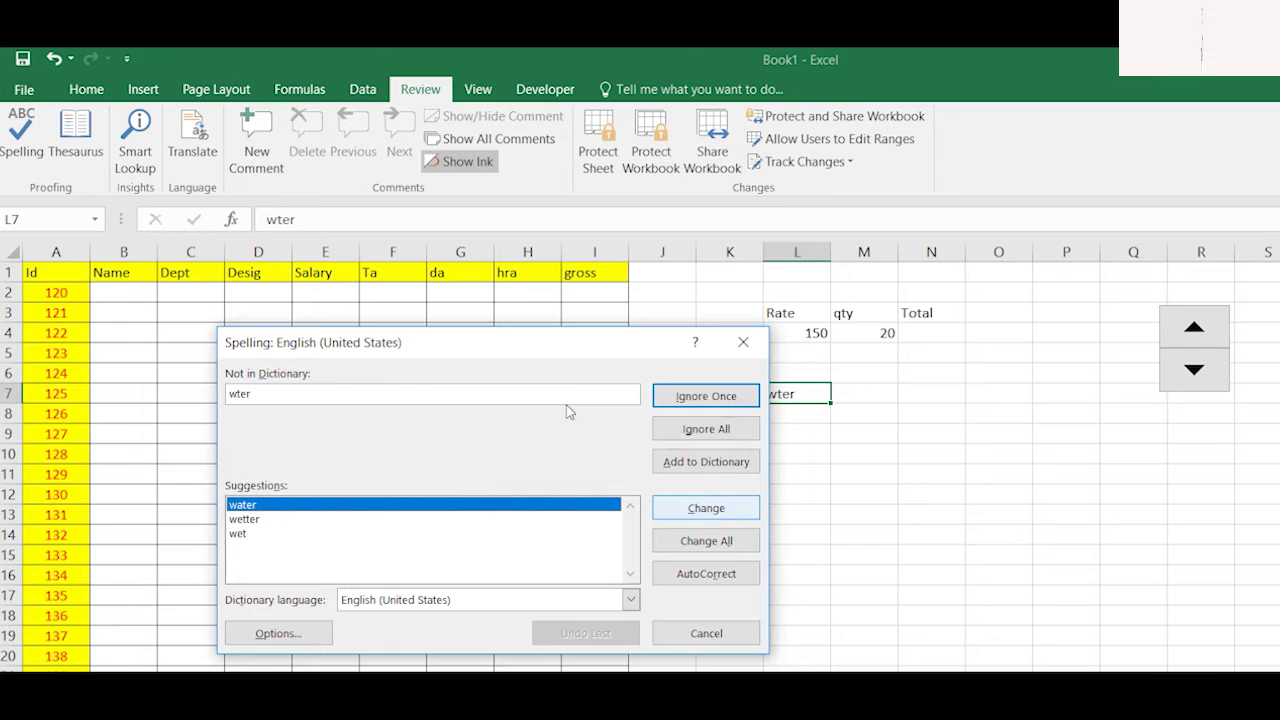
{"action": "key", "text": "alt+c"}
{"action": "left_click", "coordinate": [769, 545]}
{"action": "left_click", "coordinate": [706, 633]}
{"action": "left_click", "coordinate": [810, 549]}
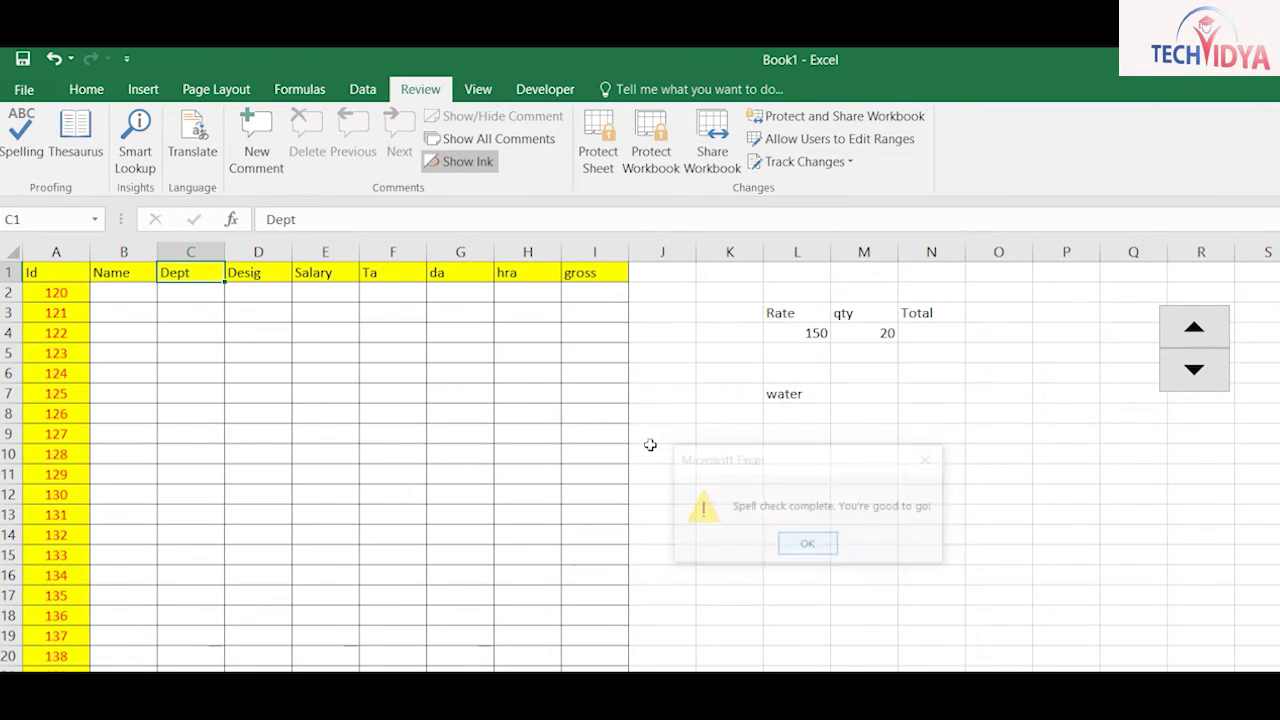
{"action": "left_click", "coordinate": [811, 556]}
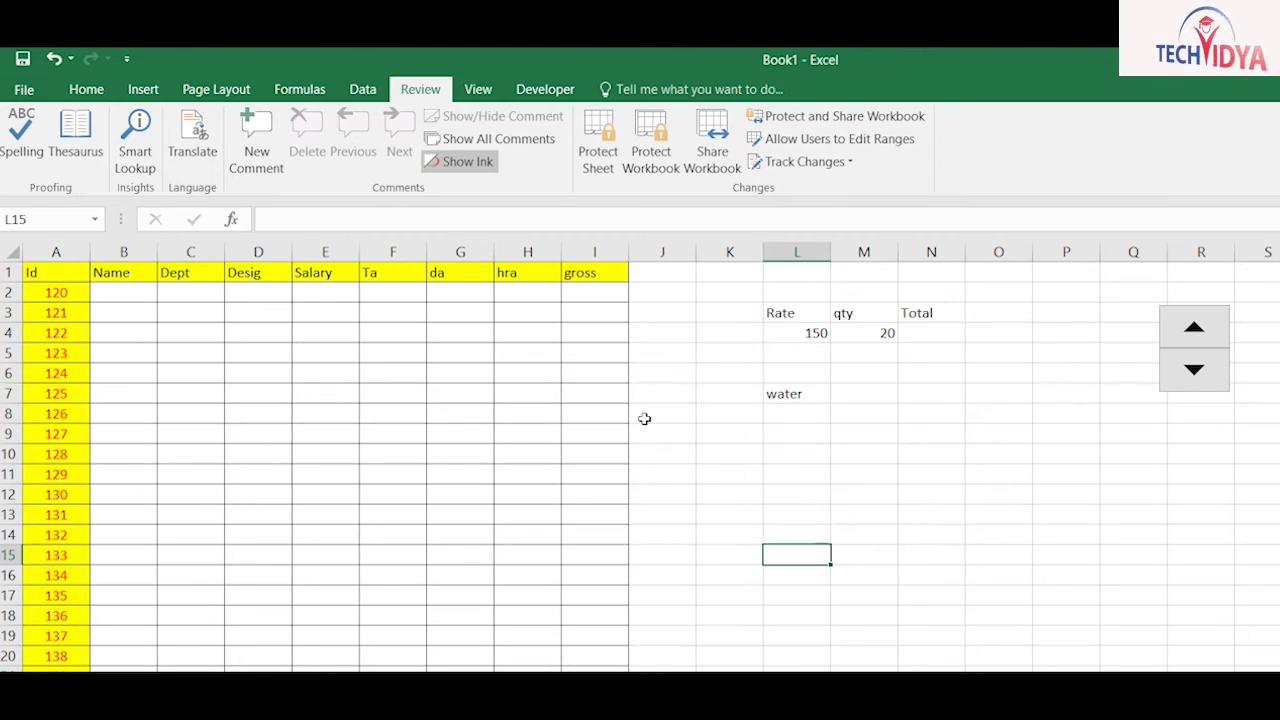
{"action": "left_click", "coordinate": [798, 495]}
Step: After a thesaurus lookup, enter A in K11 and P in K12, then insert a comment on K11
{"action": "left_click", "coordinate": [63, 143]}
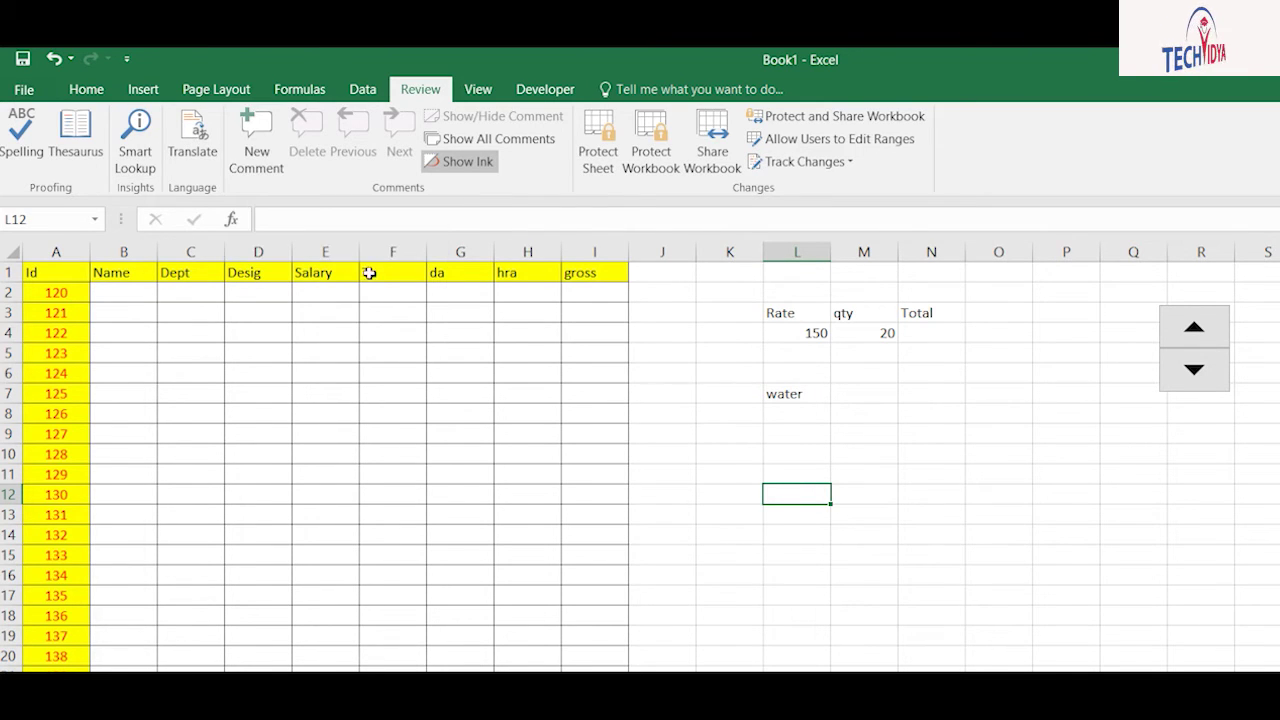
{"action": "key", "text": "Up"}
{"action": "key", "text": "Left"}
{"action": "type", "text": "A"}
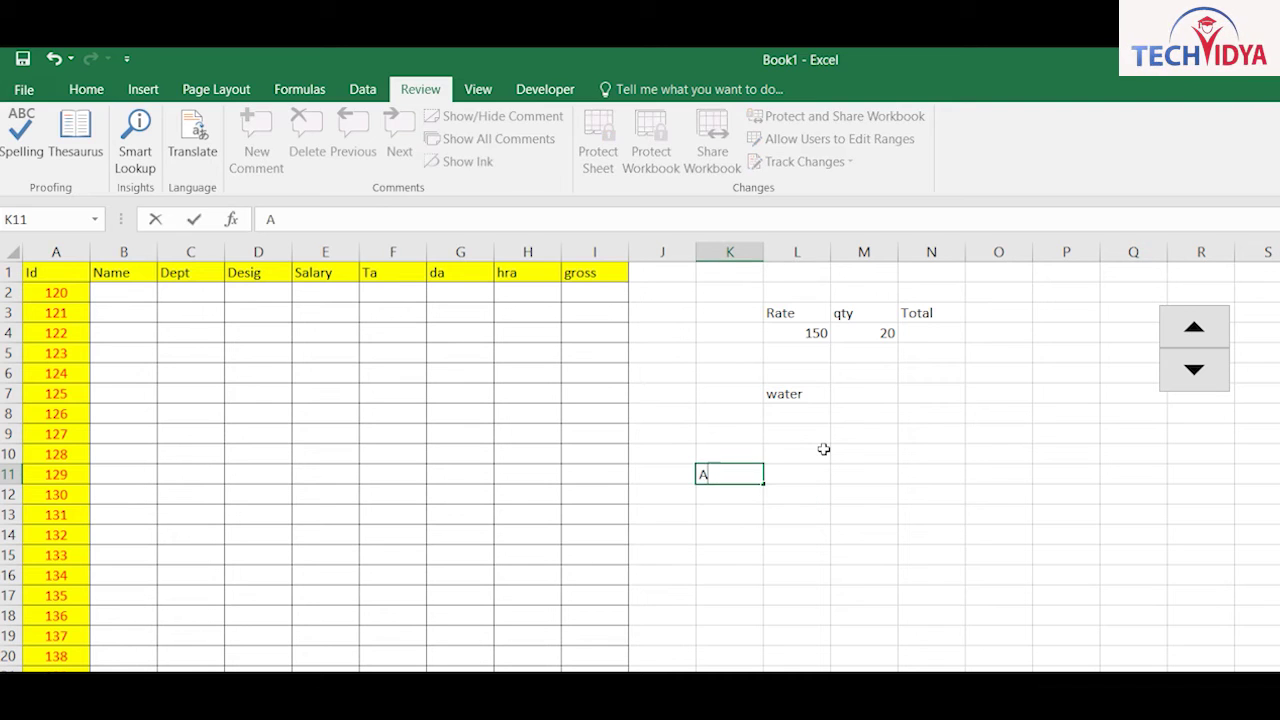
{"action": "key", "text": "Return"}
{"action": "type", "text": "P"}
{"action": "key", "text": "Up"}
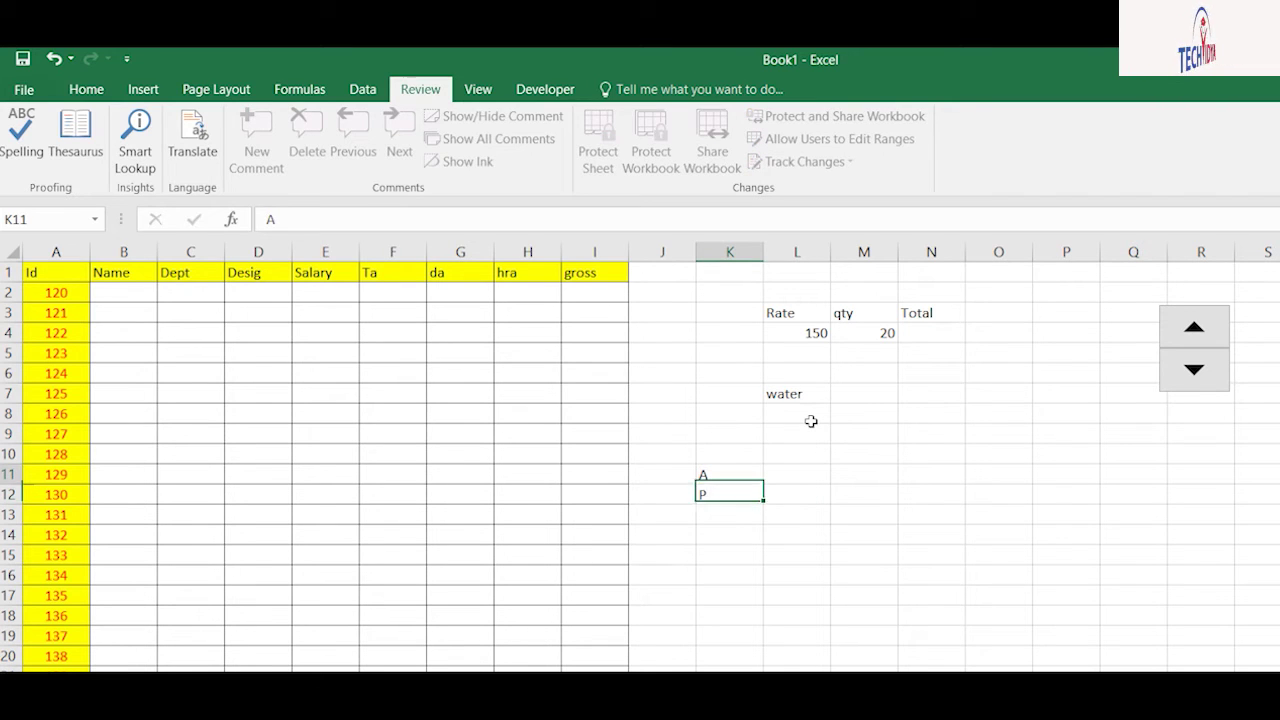
{"action": "key", "text": "shift+F2"}
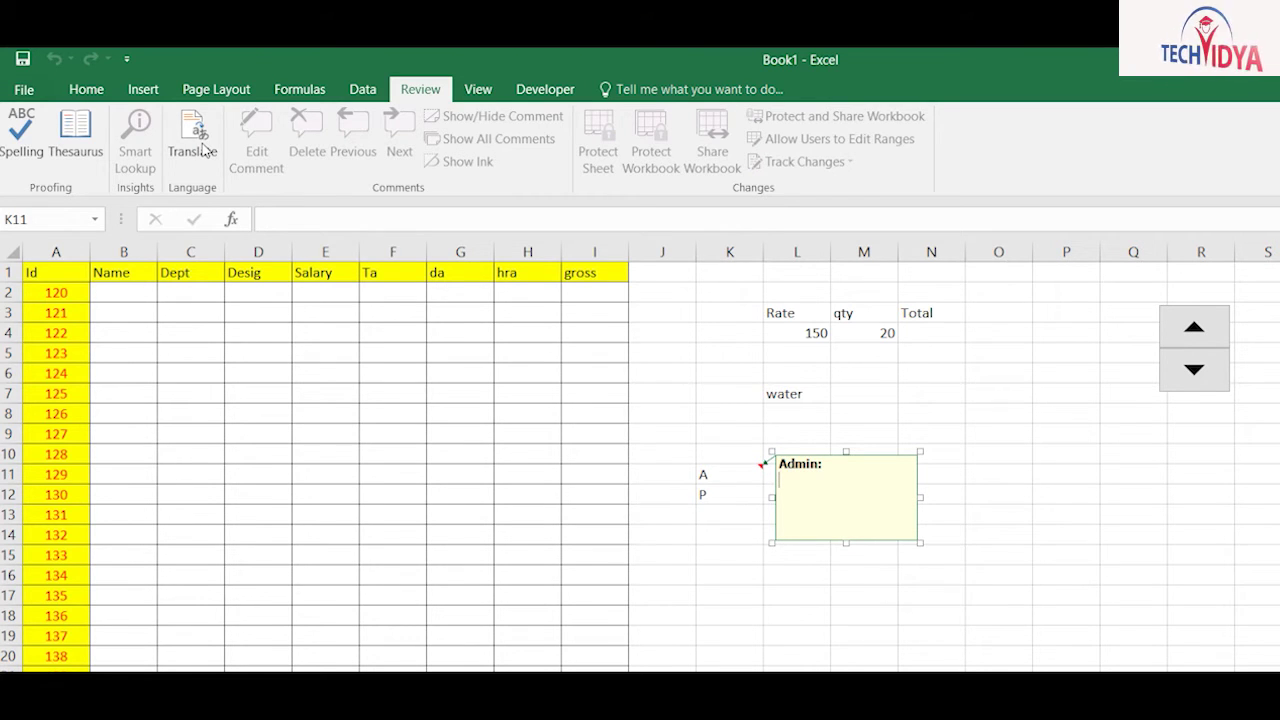
Step: Finish K11's Fever comment, then show it permanently and hide it again
{"action": "type", "text": "si"}
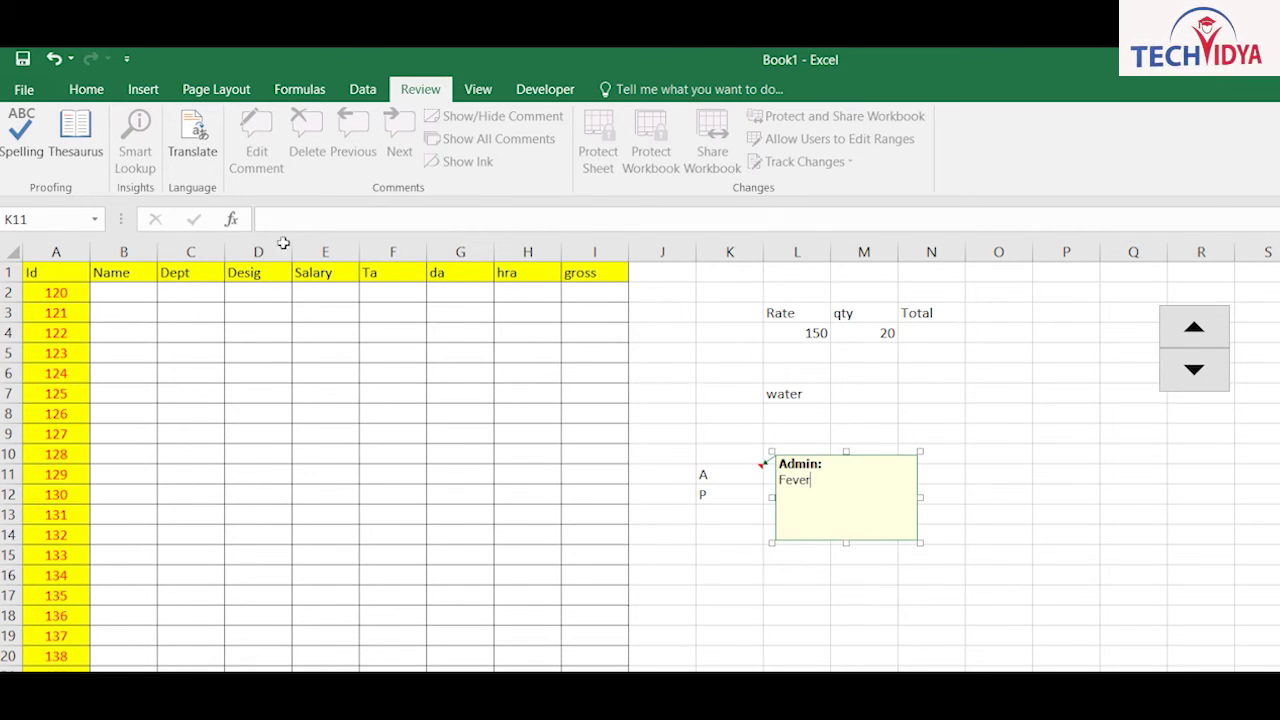
{"action": "left_click", "coordinate": [797, 636]}
{"action": "left_click", "coordinate": [736, 477]}
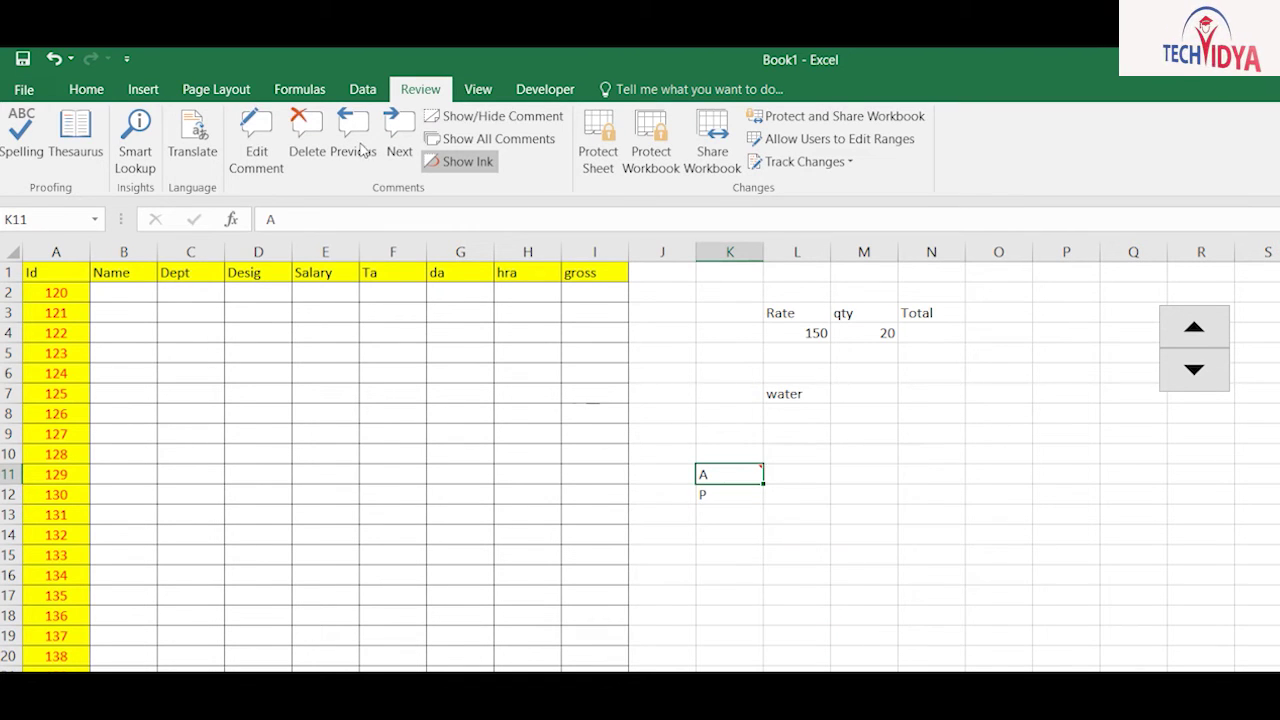
{"action": "left_click", "coordinate": [470, 116]}
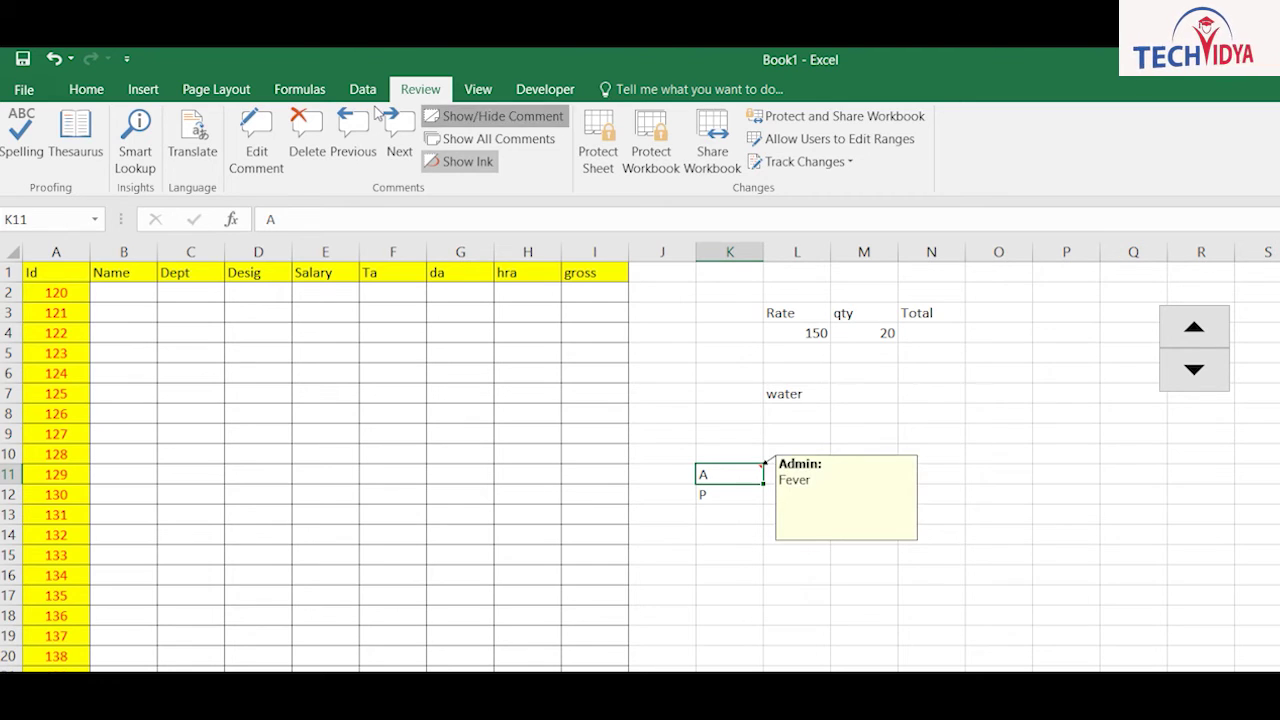
{"action": "left_click", "coordinate": [470, 116]}
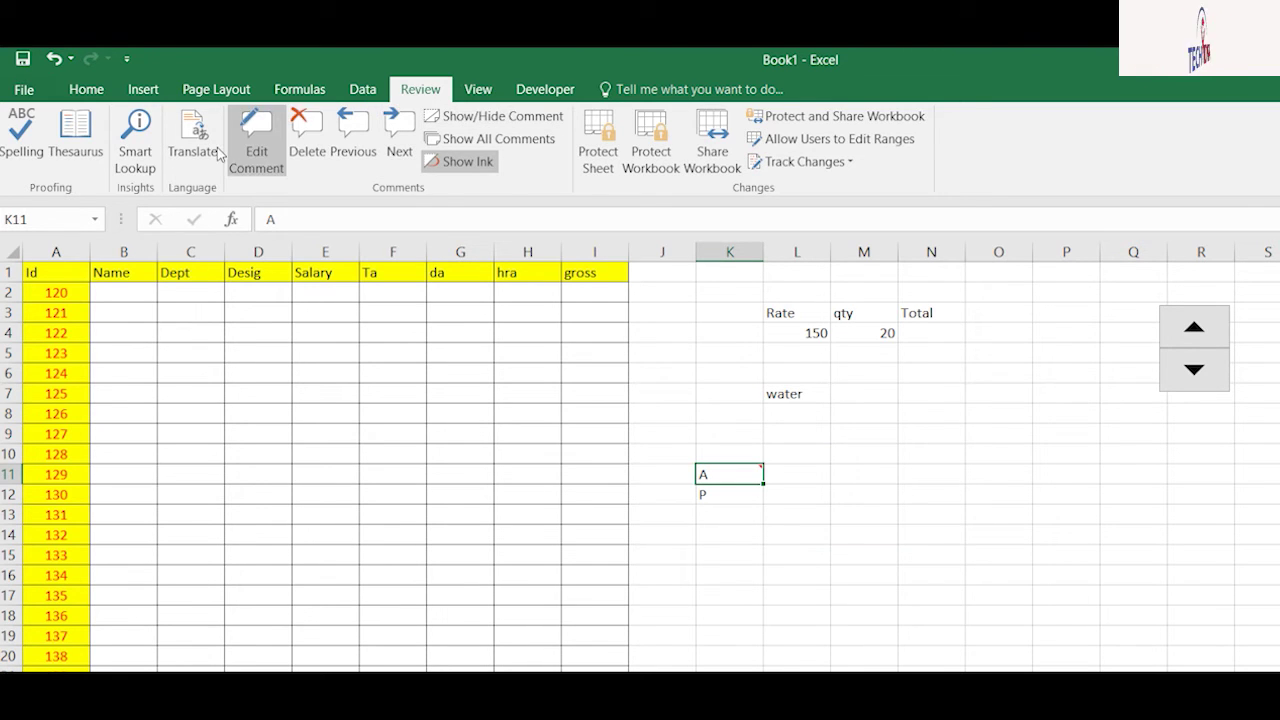
Step: Delete the comment from K11
{"action": "key", "text": "shift+F2"}
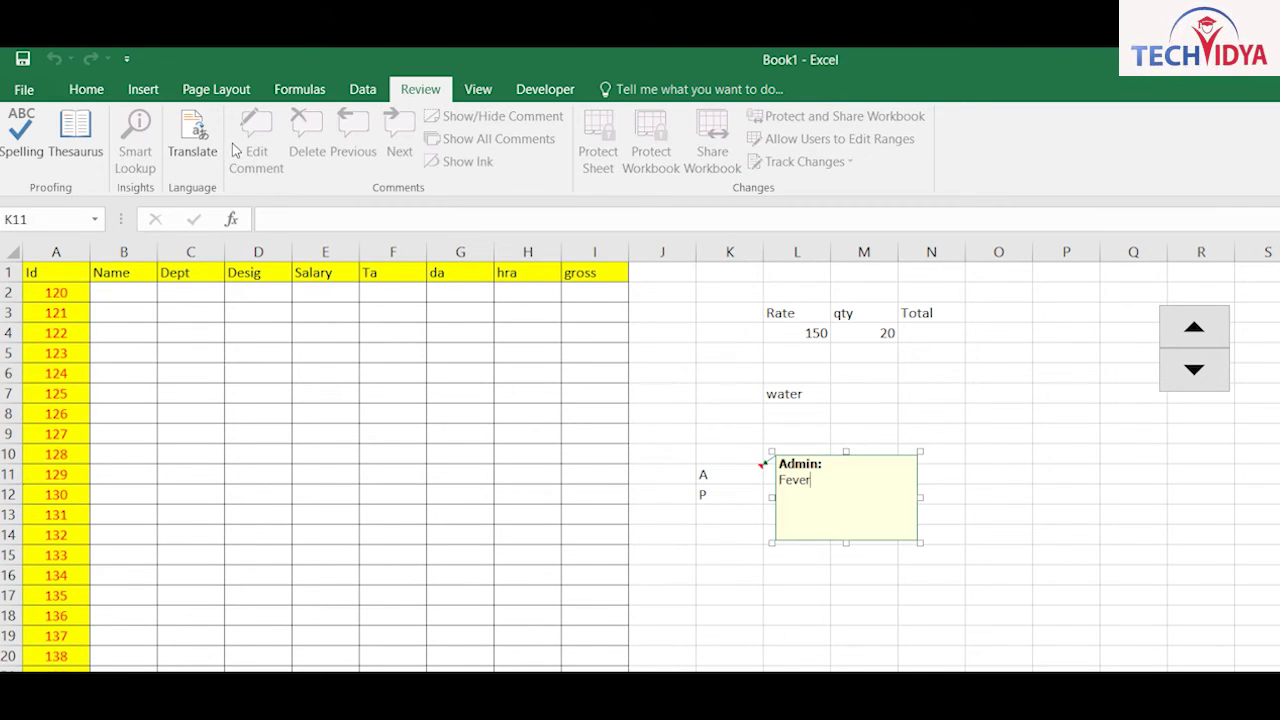
{"action": "key", "text": "Escape"}
{"action": "key", "text": "Delete"}
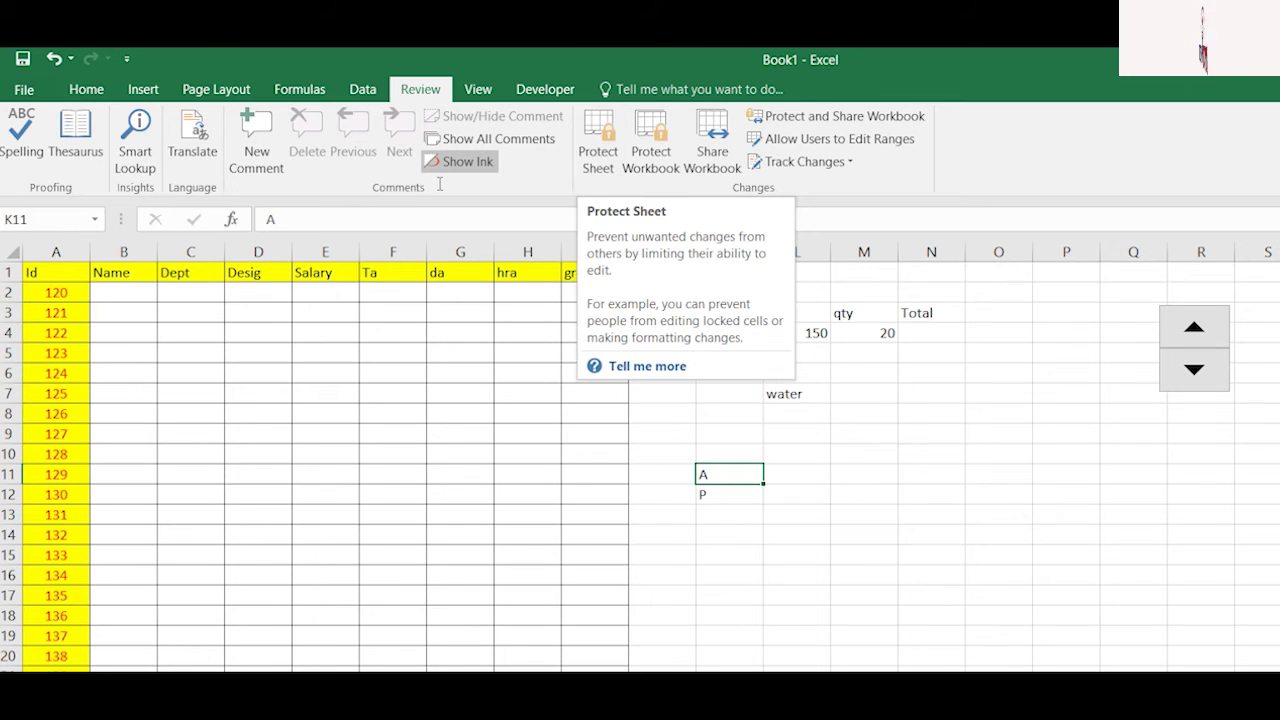
Step: Fill every cell of B2:I20 with the letter p in one entry
{"action": "left_click", "coordinate": [325, 352]}
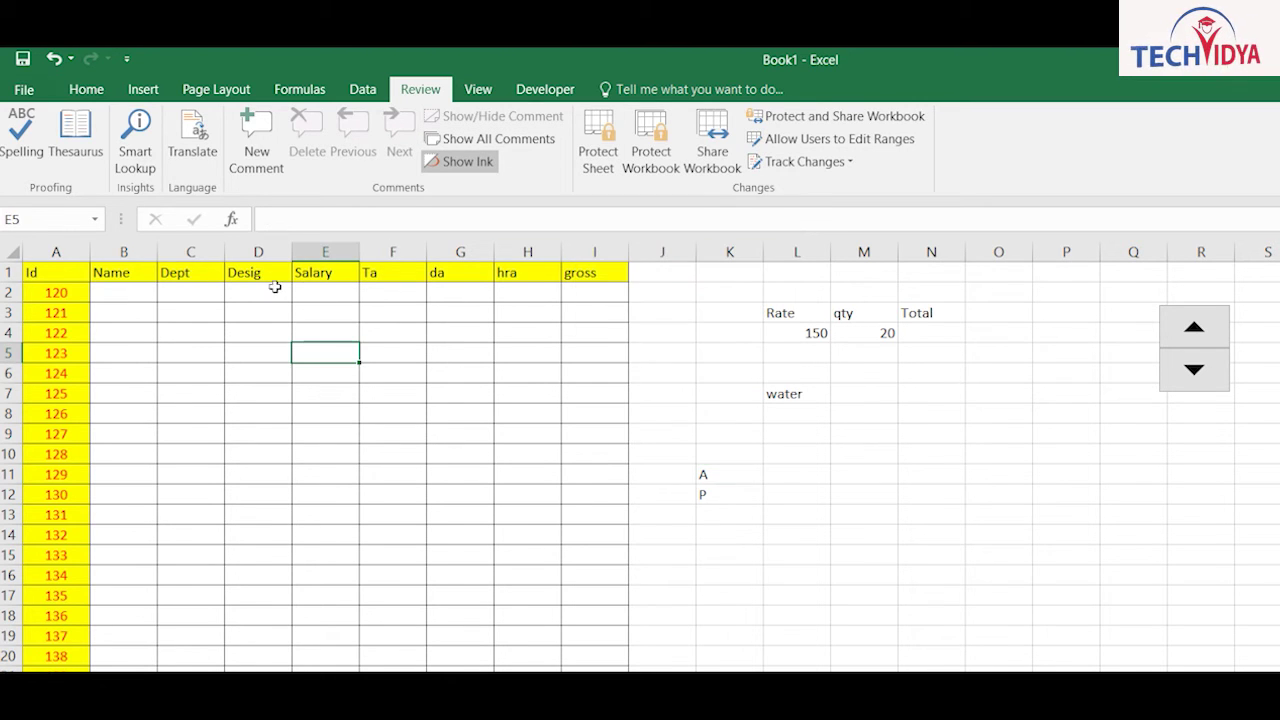
{"action": "left_click_drag", "start_coordinate": [115, 292], "coordinate": [467, 574]}
{"action": "type", "text": "p"}
{"action": "key", "text": "ctrl+Return"}
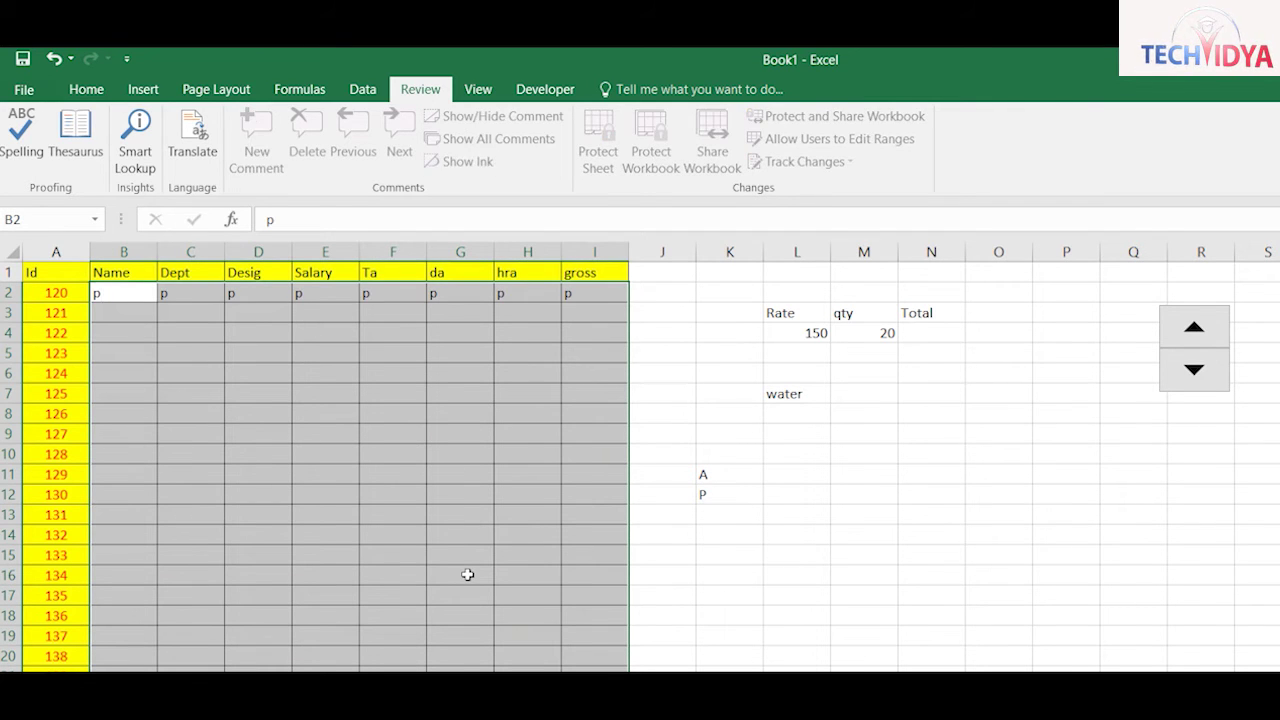
{"action": "left_click", "coordinate": [415, 574]}
{"action": "type", "text": "sadf"}
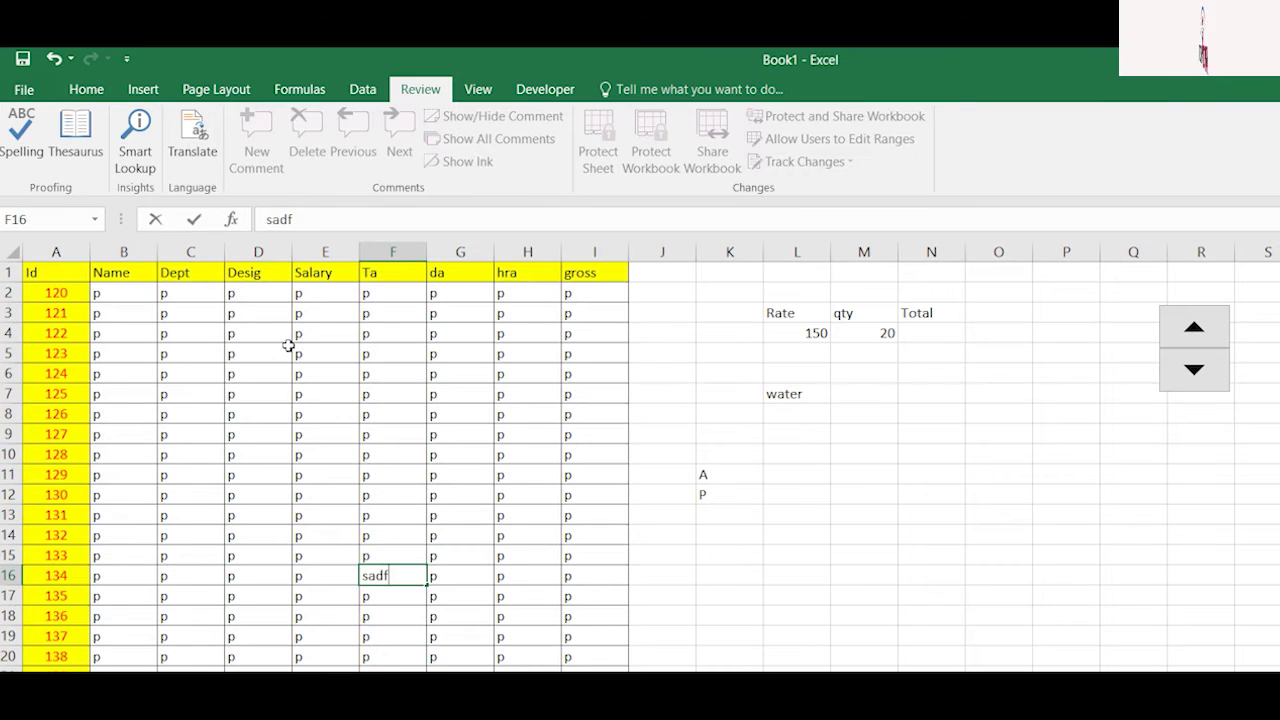
{"action": "key", "text": "Escape"}
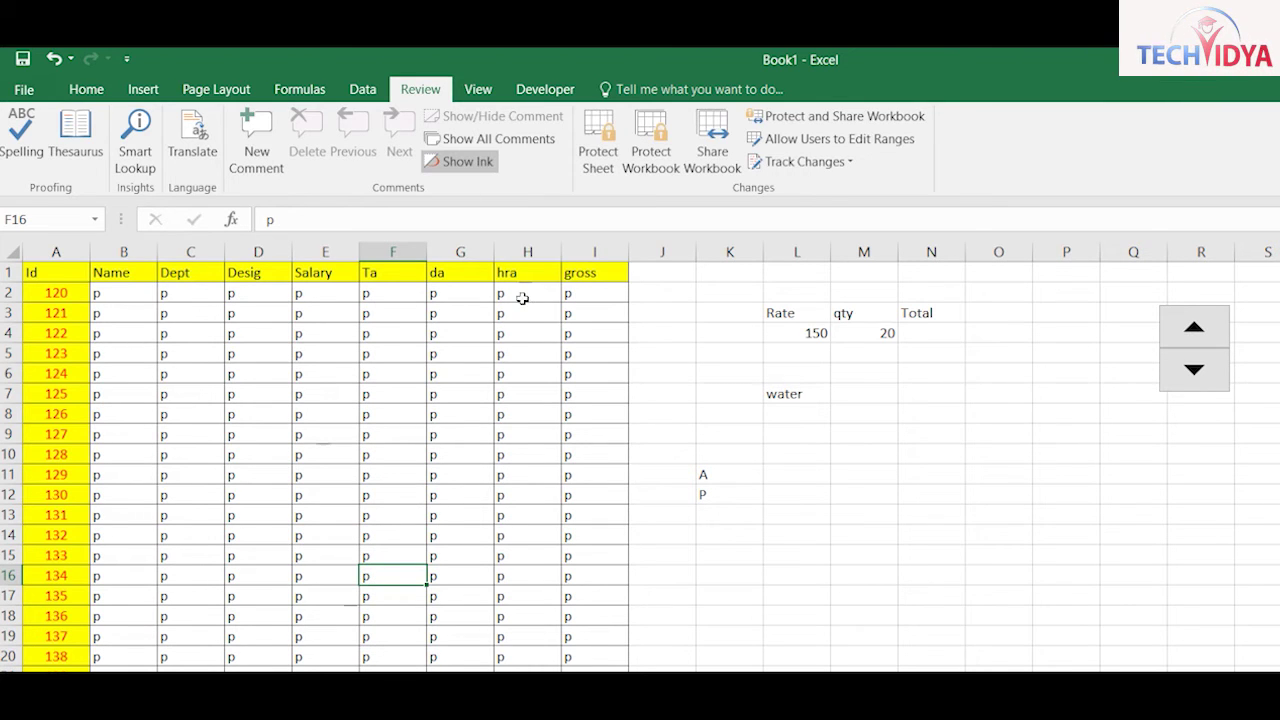
{"action": "left_click", "coordinate": [600, 146]}
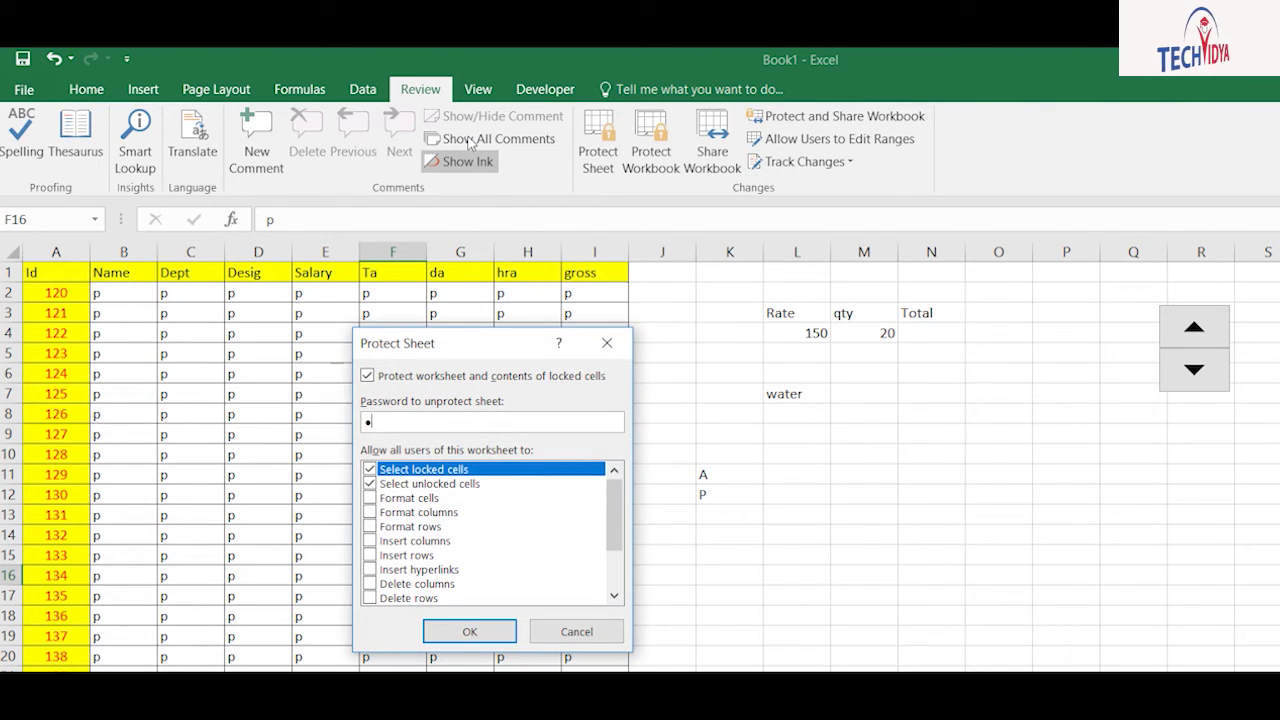
{"action": "key", "text": "Return"}
{"action": "type", "text": "••"}
{"action": "key", "text": "Return"}
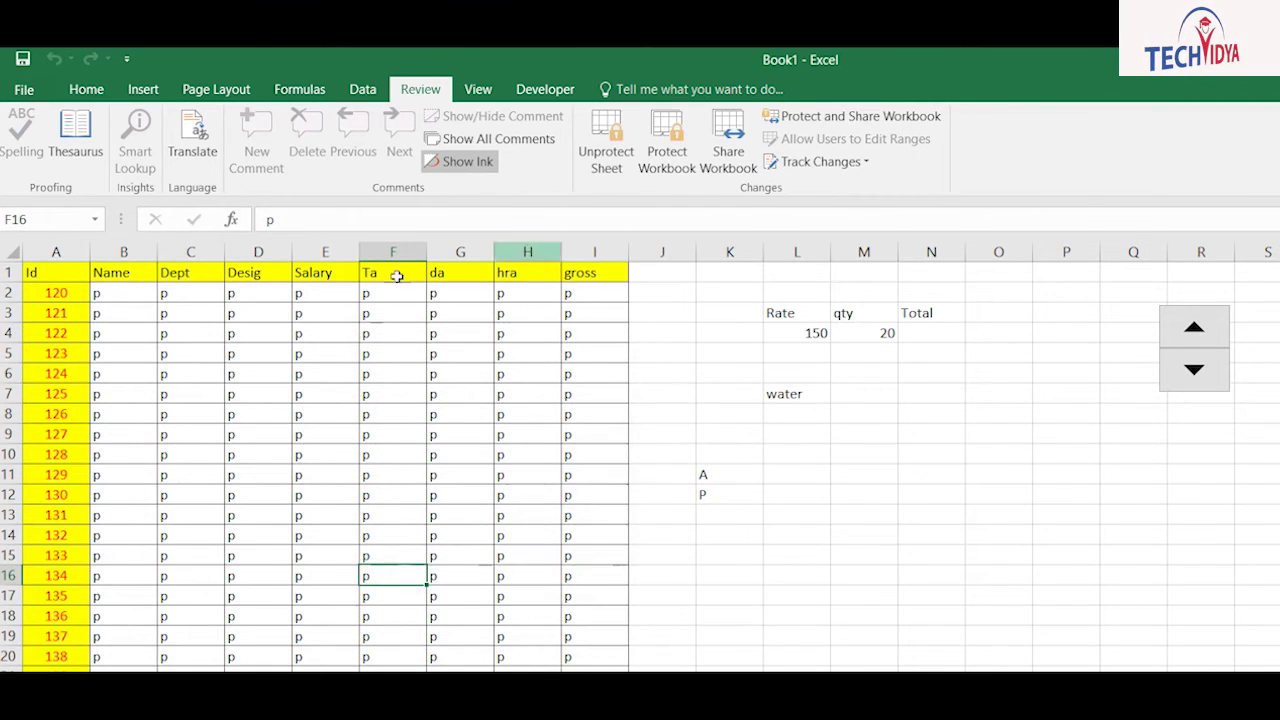
{"action": "left_click", "coordinate": [460, 394]}
{"action": "double_click", "coordinate": [360, 332]}
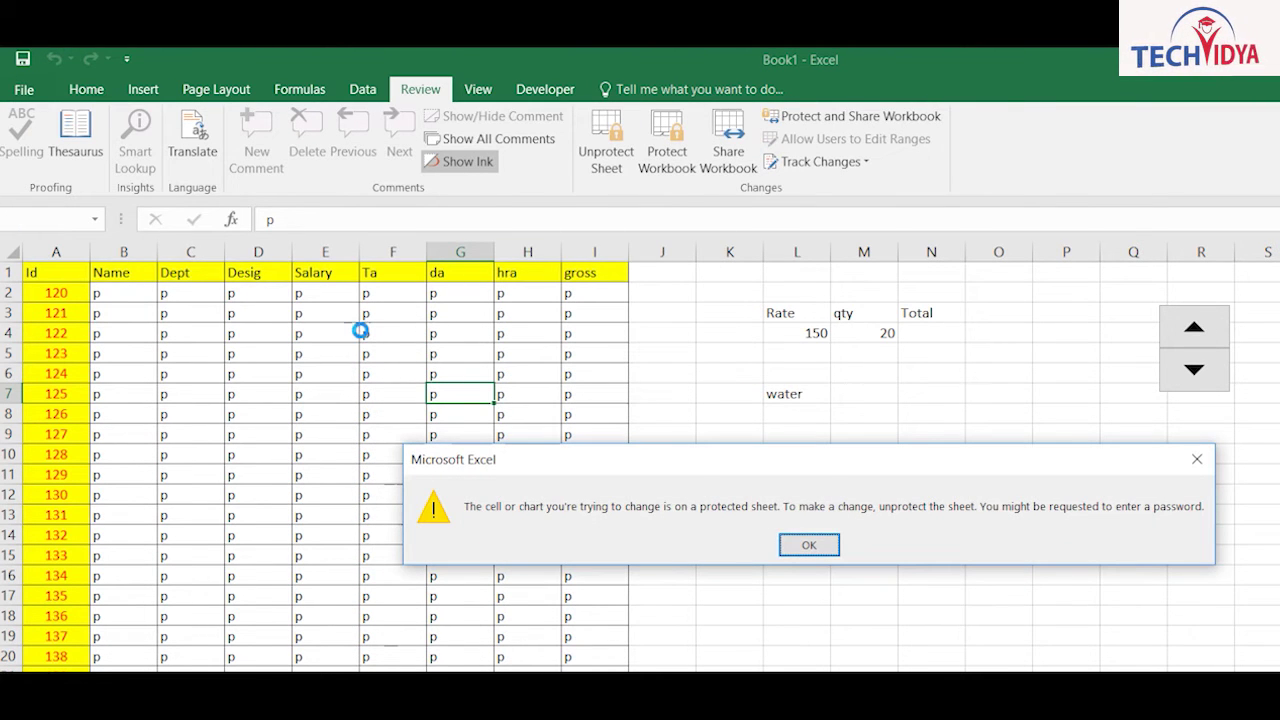
{"action": "key", "text": "Return"}
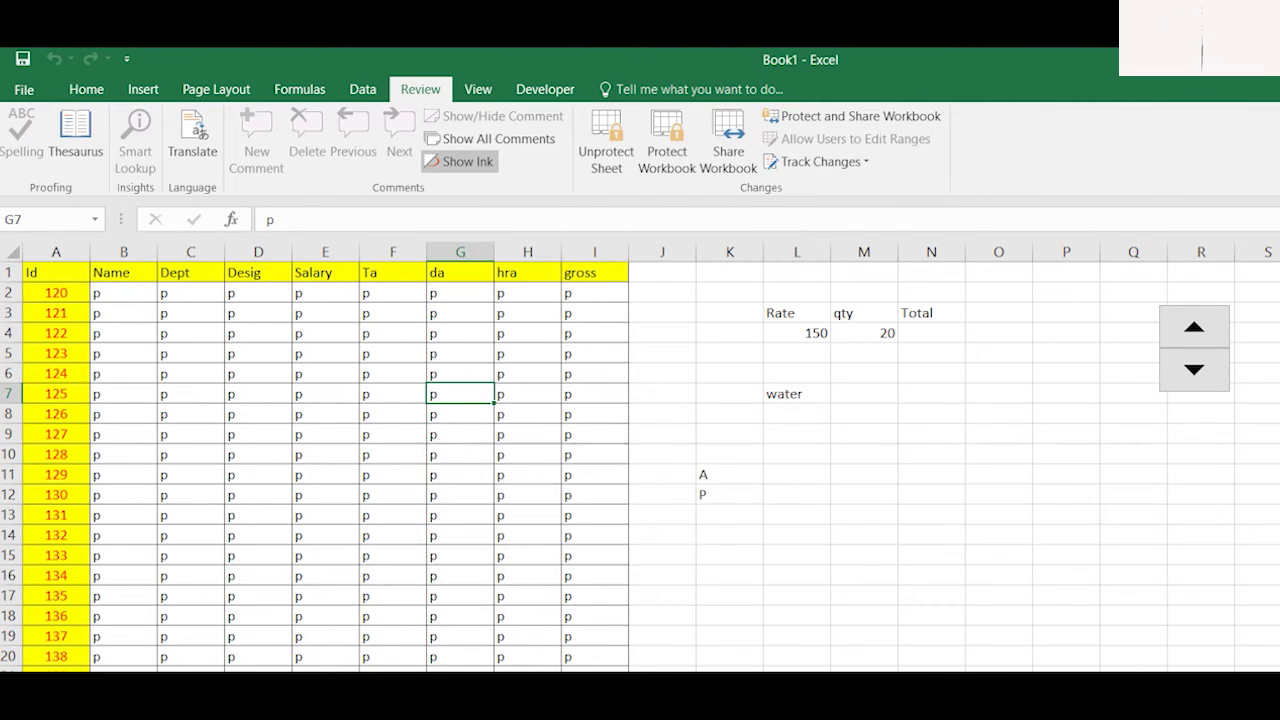
{"action": "right_click", "coordinate": [234, 666]}
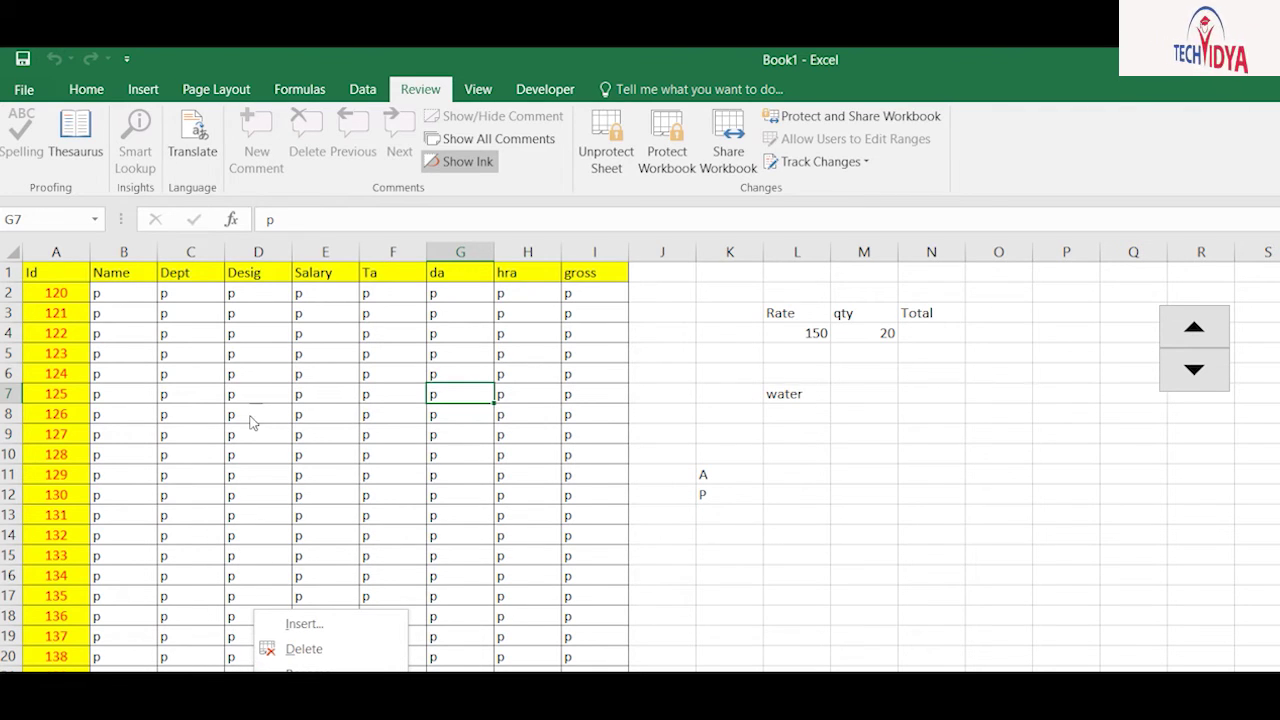
{"action": "left_click", "coordinate": [250, 332]}
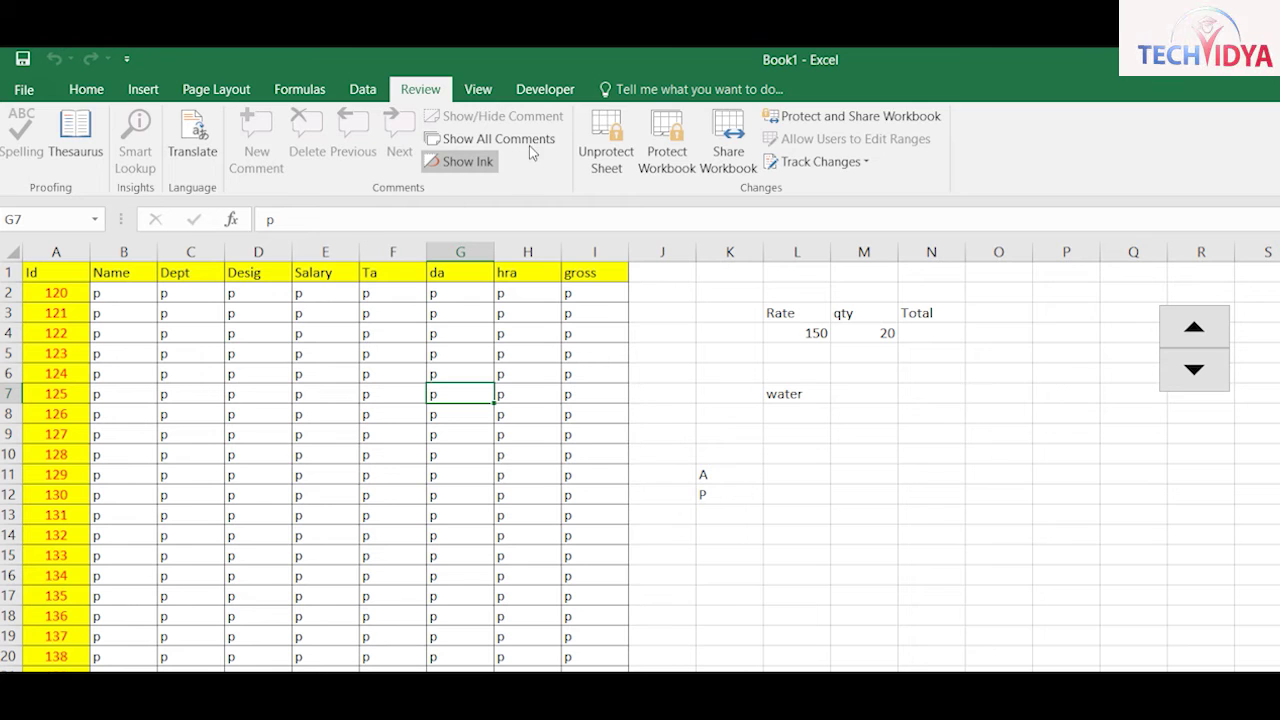
{"action": "left_click", "coordinate": [663, 158]}
{"action": "type", "text": "••"}
{"action": "key", "text": "Return"}
{"action": "type", "text": "••"}
{"action": "key", "text": "Return"}
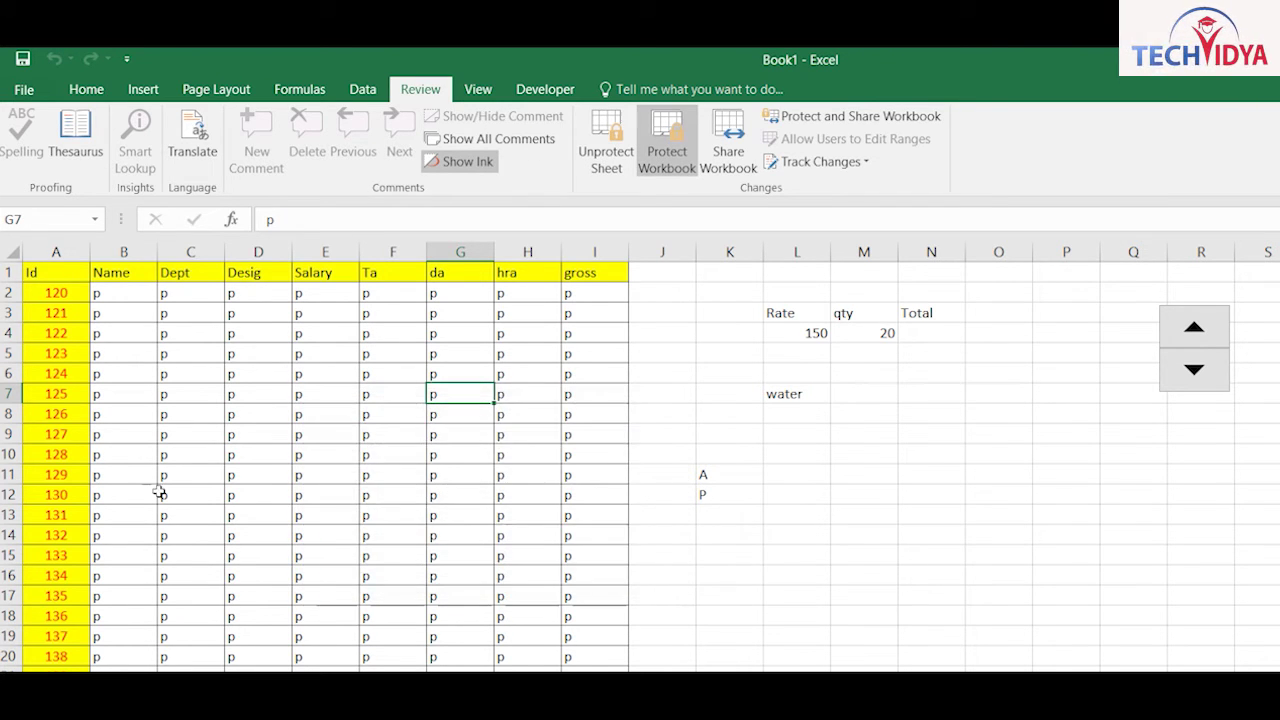
{"action": "right_click", "coordinate": [238, 608]}
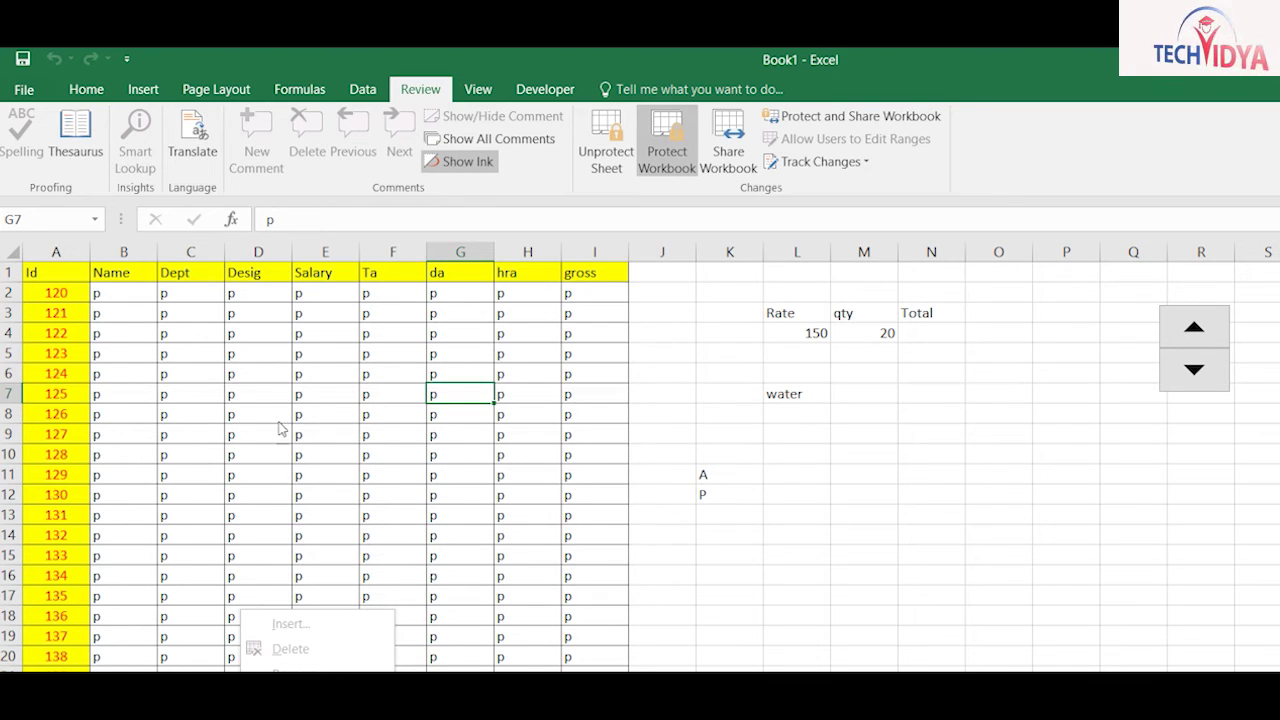
{"action": "left_click", "coordinate": [363, 315]}
{"action": "left_click", "coordinate": [525, 433]}
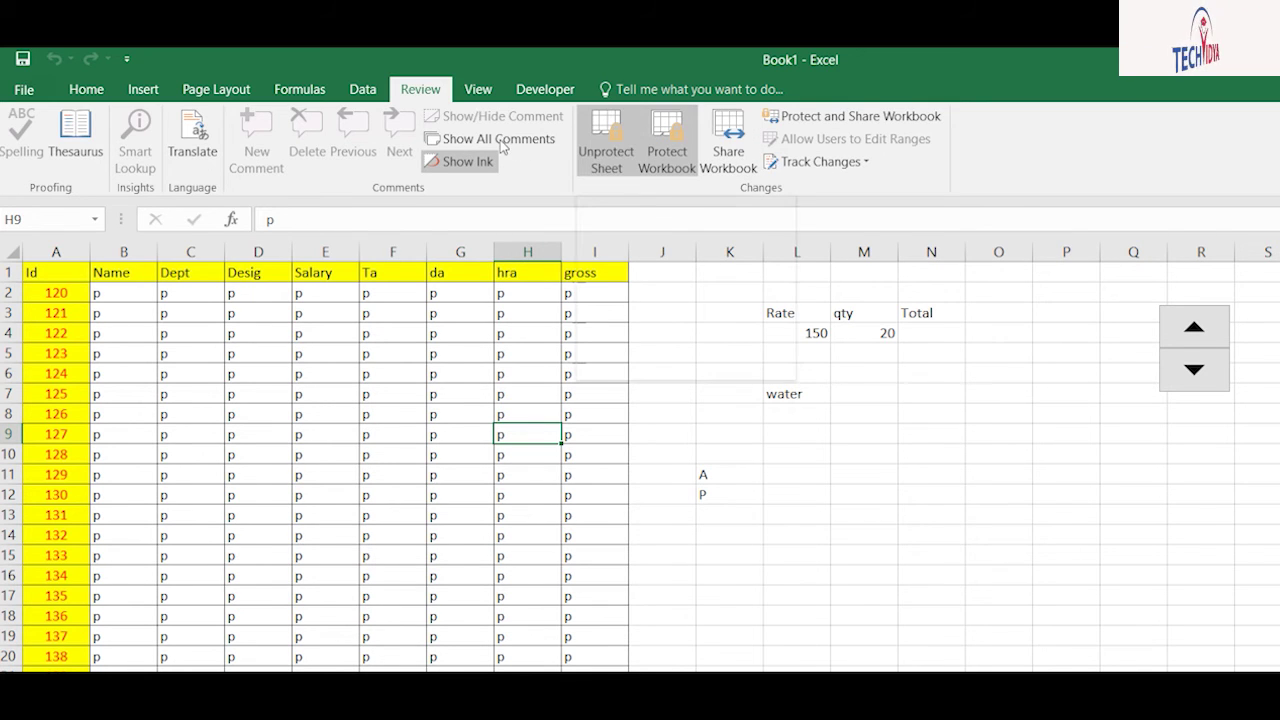
{"action": "left_click", "coordinate": [664, 145]}
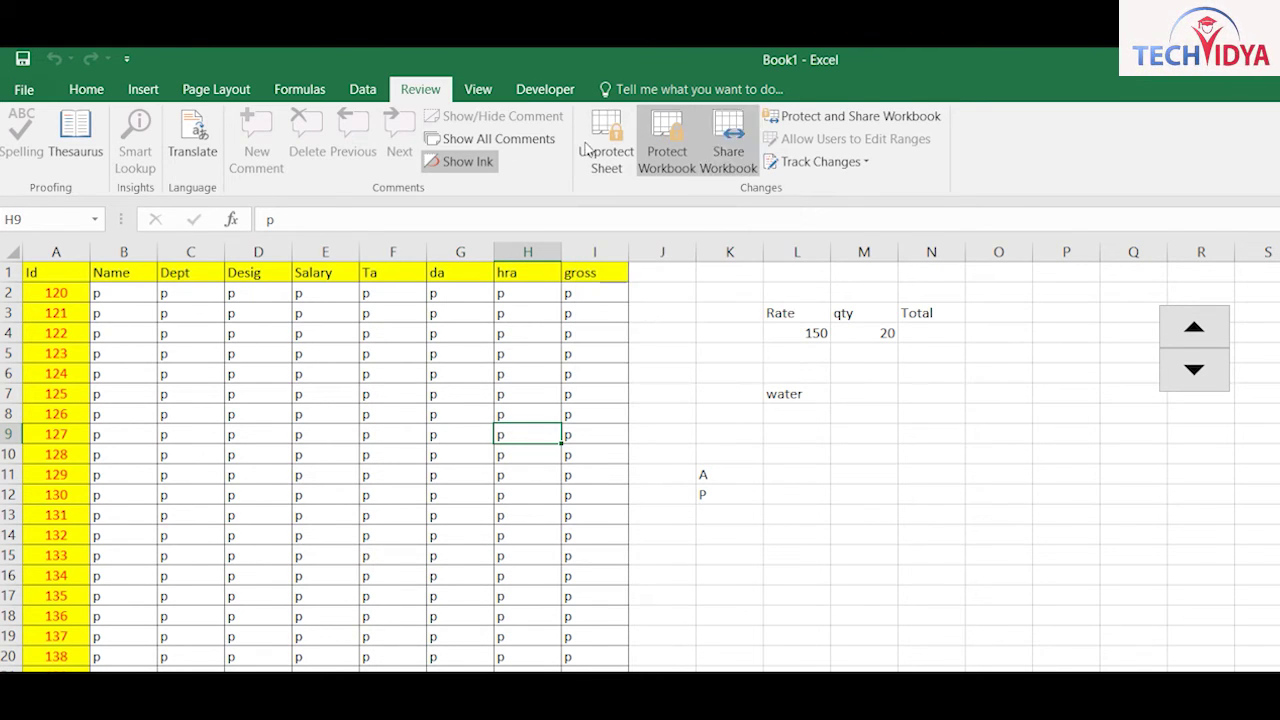
{"action": "type", "text": "12"}
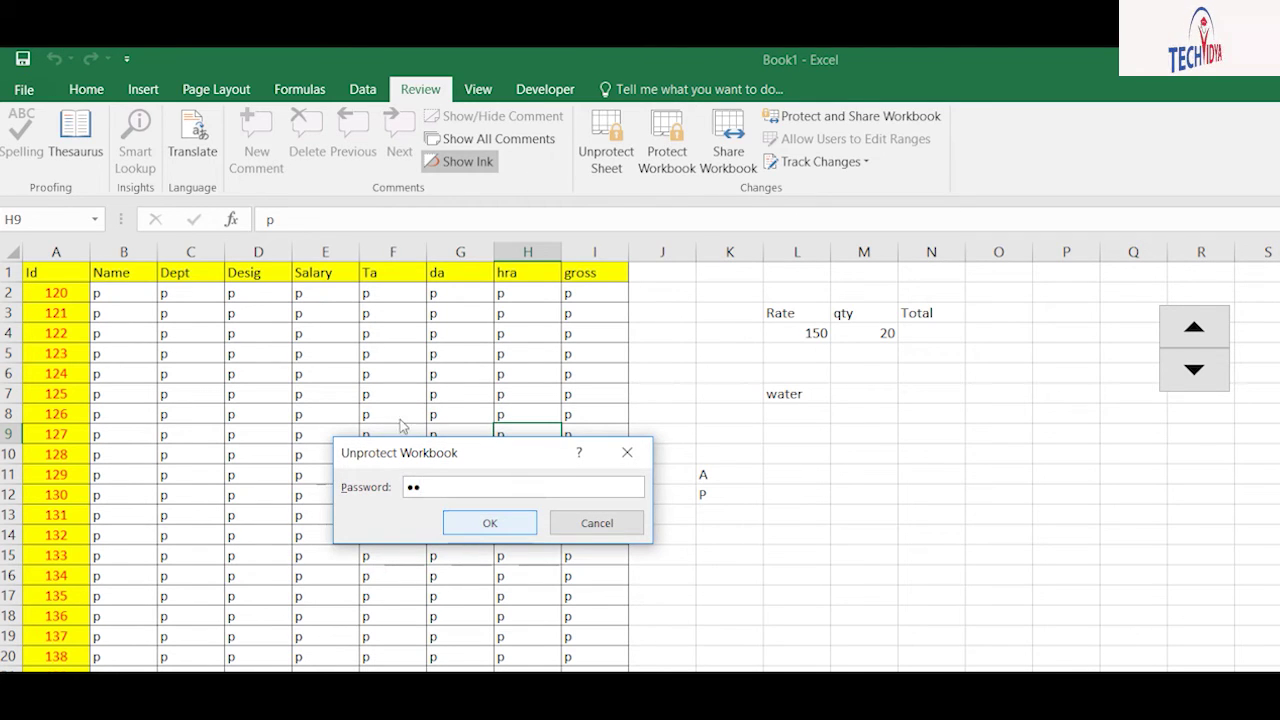
{"action": "left_click", "coordinate": [490, 523]}
{"action": "left_click", "coordinate": [600, 143]}
{"action": "type", "text": "12"}
{"action": "left_click", "coordinate": [489, 523]}
{"action": "left_click", "coordinate": [796, 492]}
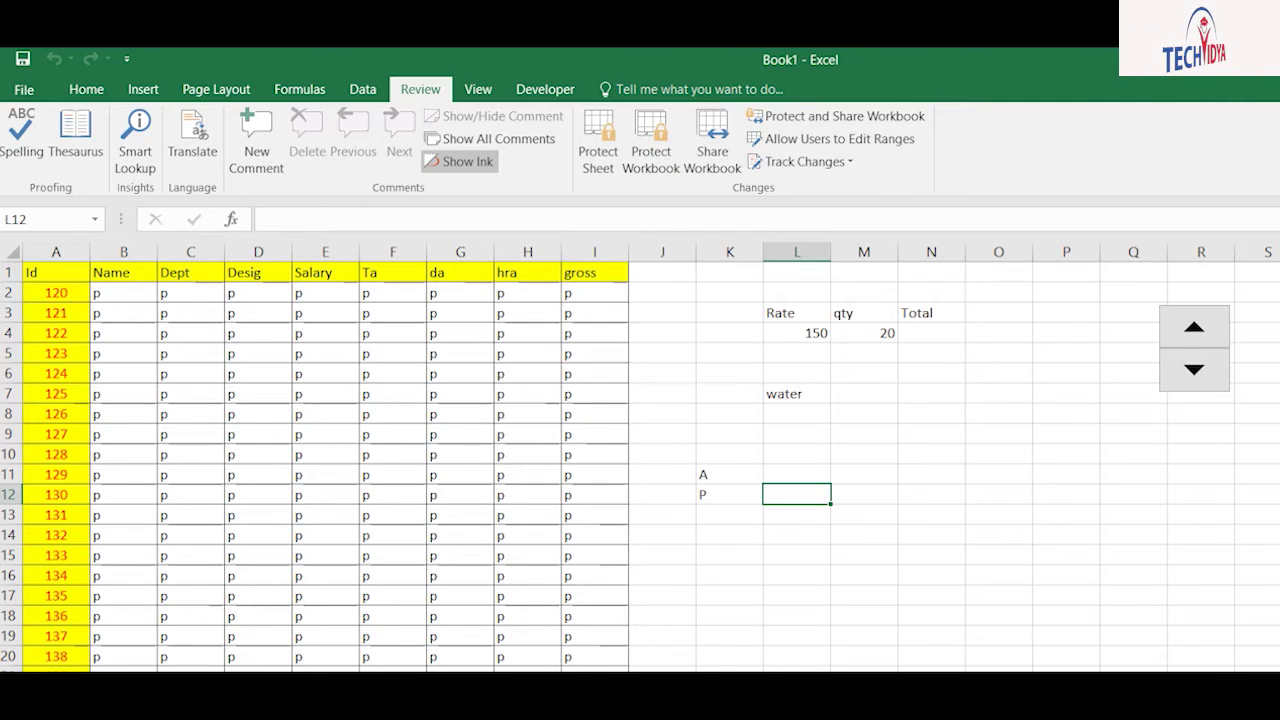
Step: Clear the p placeholders and enter Ram, Hr, Manager and the salary in row 2
{"action": "left_click_drag", "start_coordinate": [110, 295], "coordinate": [452, 583]}
{"action": "key", "text": "Delete"}
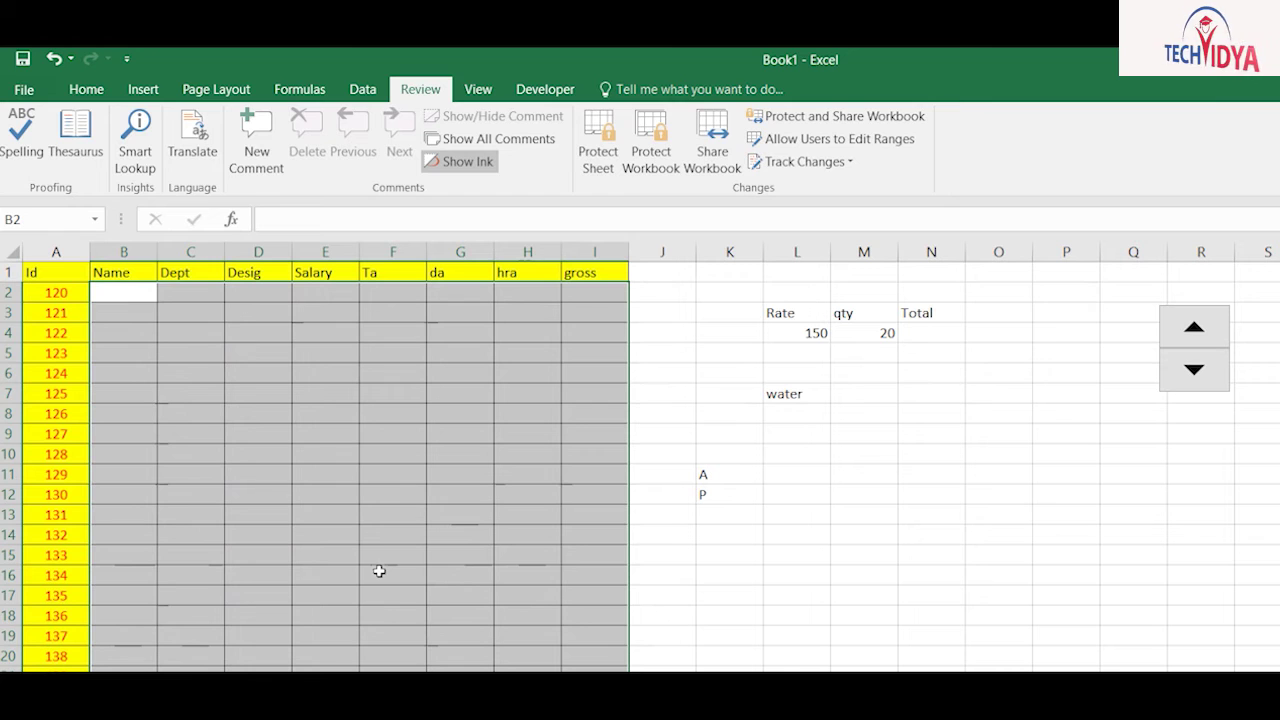
{"action": "left_click", "coordinate": [122, 292]}
{"action": "type", "text": "Ram"}
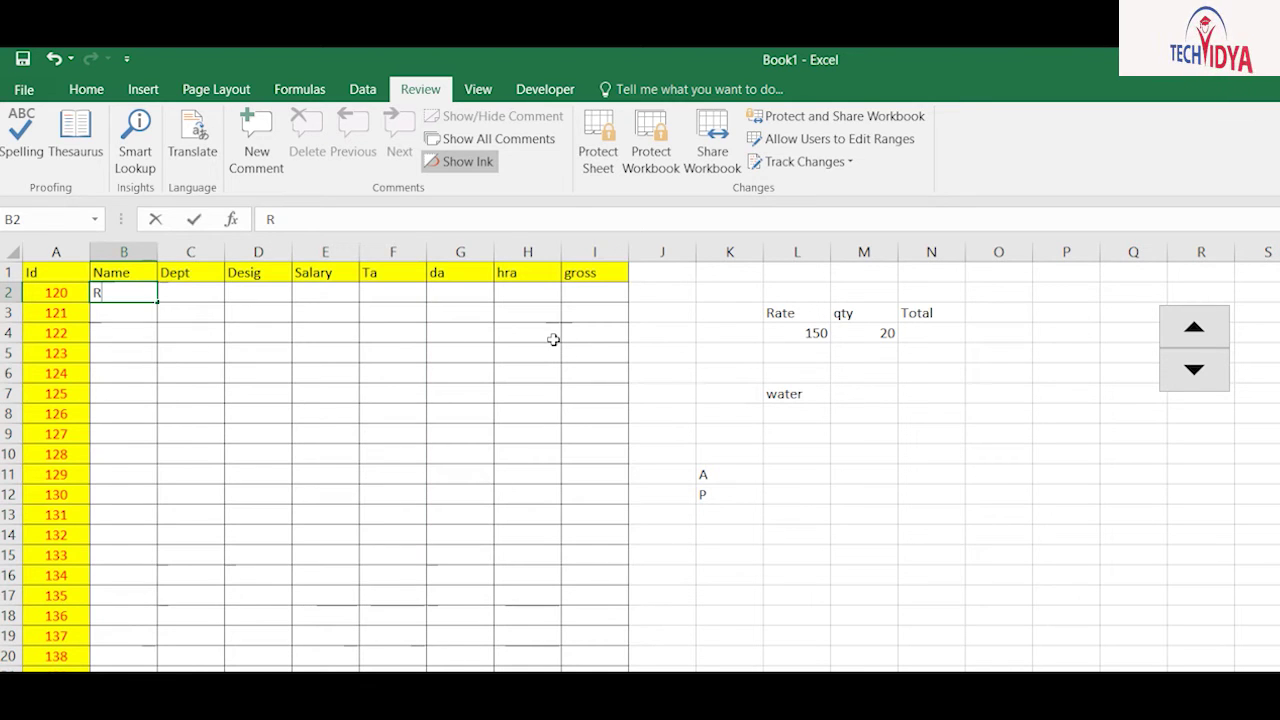
{"action": "key", "text": "Tab"}
{"action": "type", "text": "Hr"}
{"action": "key", "text": "Tab"}
{"action": "type", "text": "Manager"}
{"action": "key", "text": "Tab"}
{"action": "type", "text": "250"}
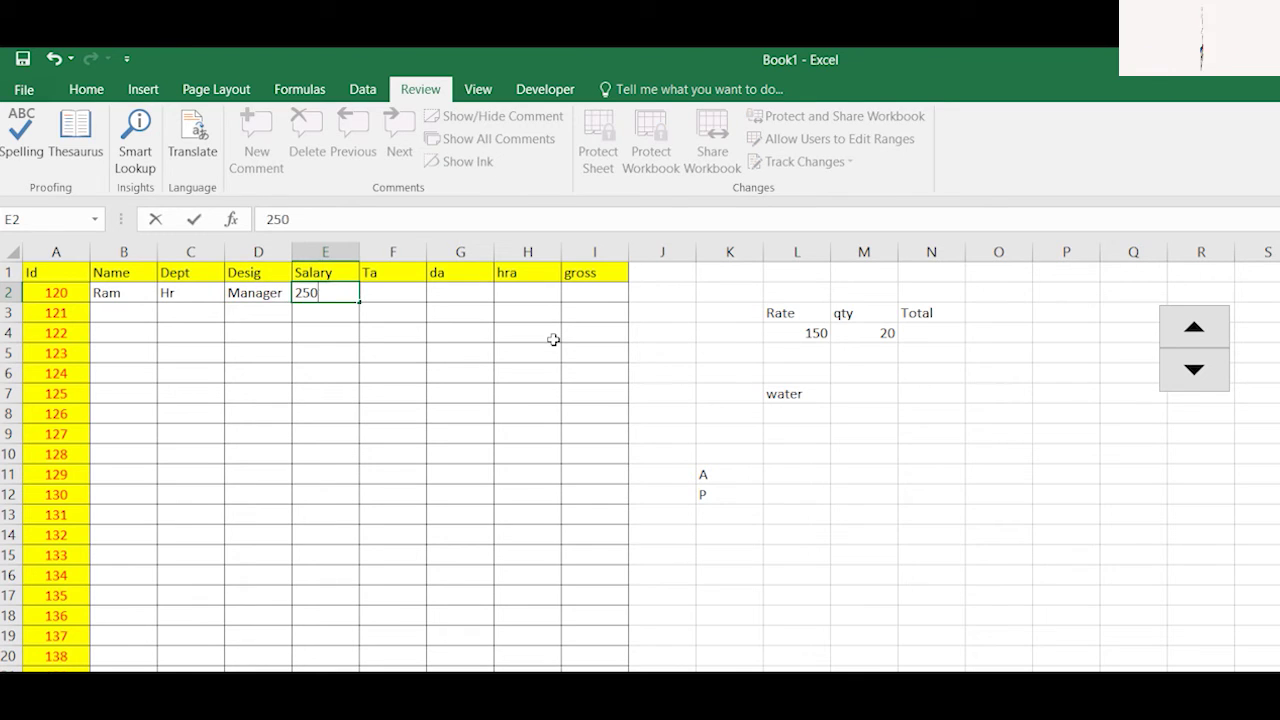
{"action": "key", "text": "Tab"}
Step: Enter the Ta formula =E2*15% in F2
{"action": "type", "text": "="}
{"action": "key", "text": "Left"}
{"action": "type", "text": "*15%"}
{"action": "key", "text": "Return"}
{"action": "key", "text": "Up"}
{"action": "key", "text": "Right"}
{"action": "key", "text": "Right"}
{"action": "key", "text": "Right"}
{"action": "key", "text": "Right"}
{"action": "key", "text": "Right"}
Step: Enter da =E2*3% in G2 and hra =E2*10% in H2
{"action": "type", "text": "="}
{"action": "key", "text": "Left"}
{"action": "key", "text": "Left"}
{"action": "type", "text": "*"}
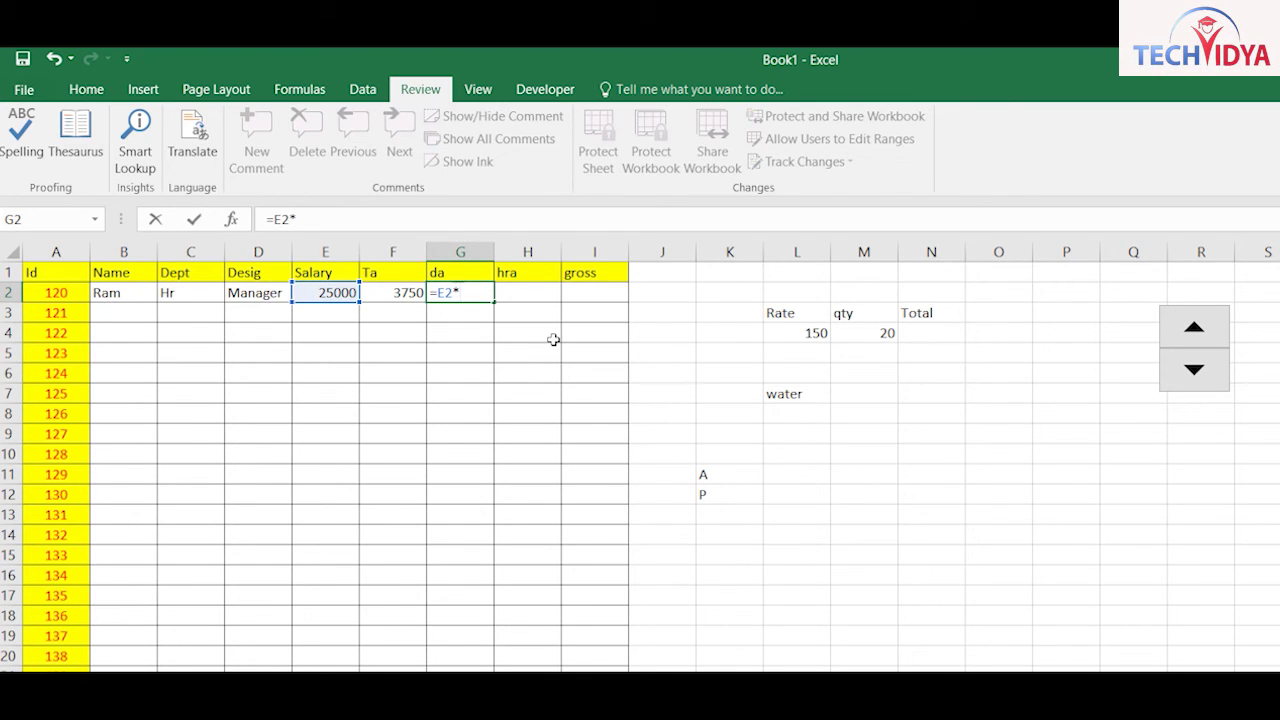
{"action": "type", "text": "3%"}
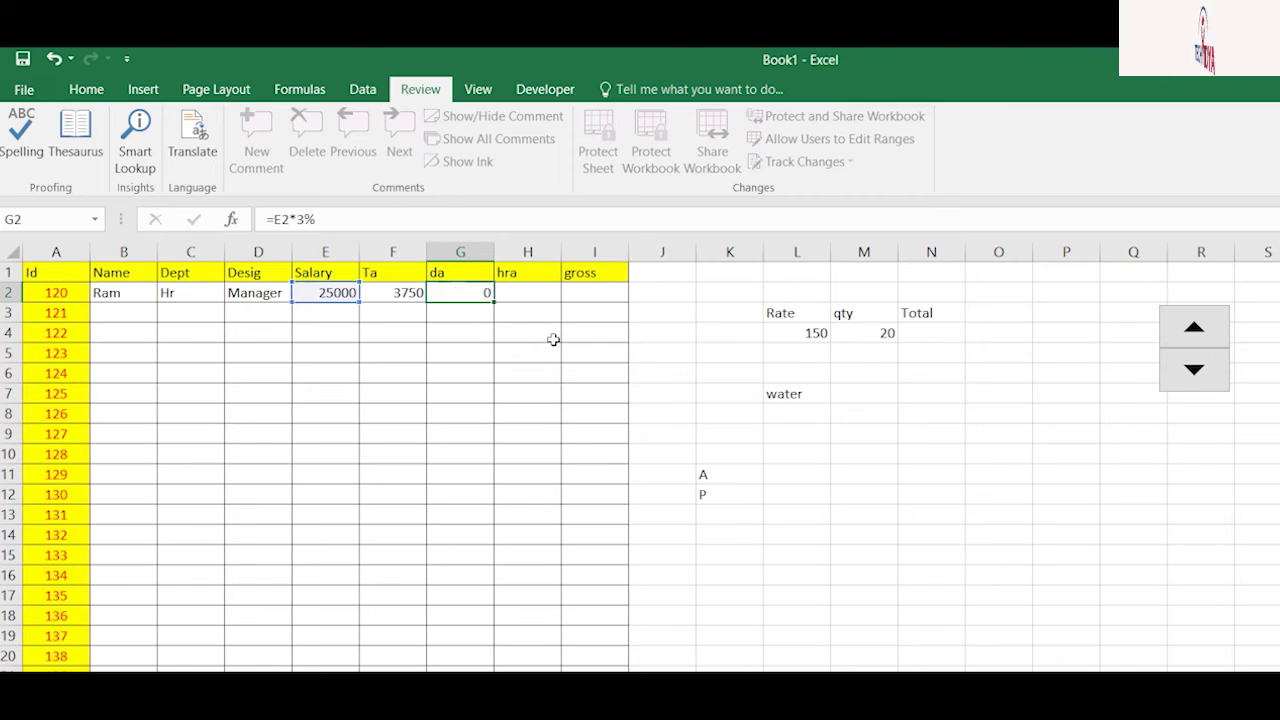
{"action": "key", "text": "Return"}
{"action": "key", "text": "Up"}
{"action": "key", "text": "Right"}
{"action": "type", "text": "="}
{"action": "key", "text": "Left"}
{"action": "key", "text": "Left"}
{"action": "key", "text": "Left"}
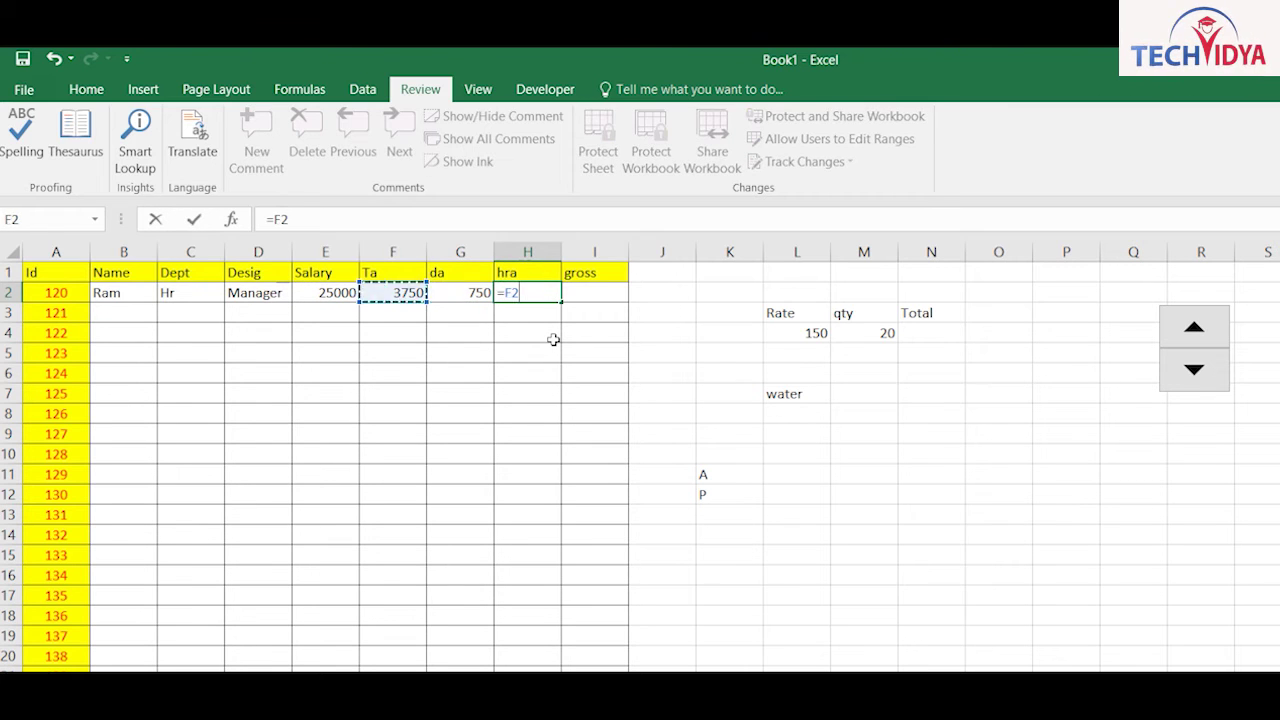
{"action": "type", "text": "*10%"}
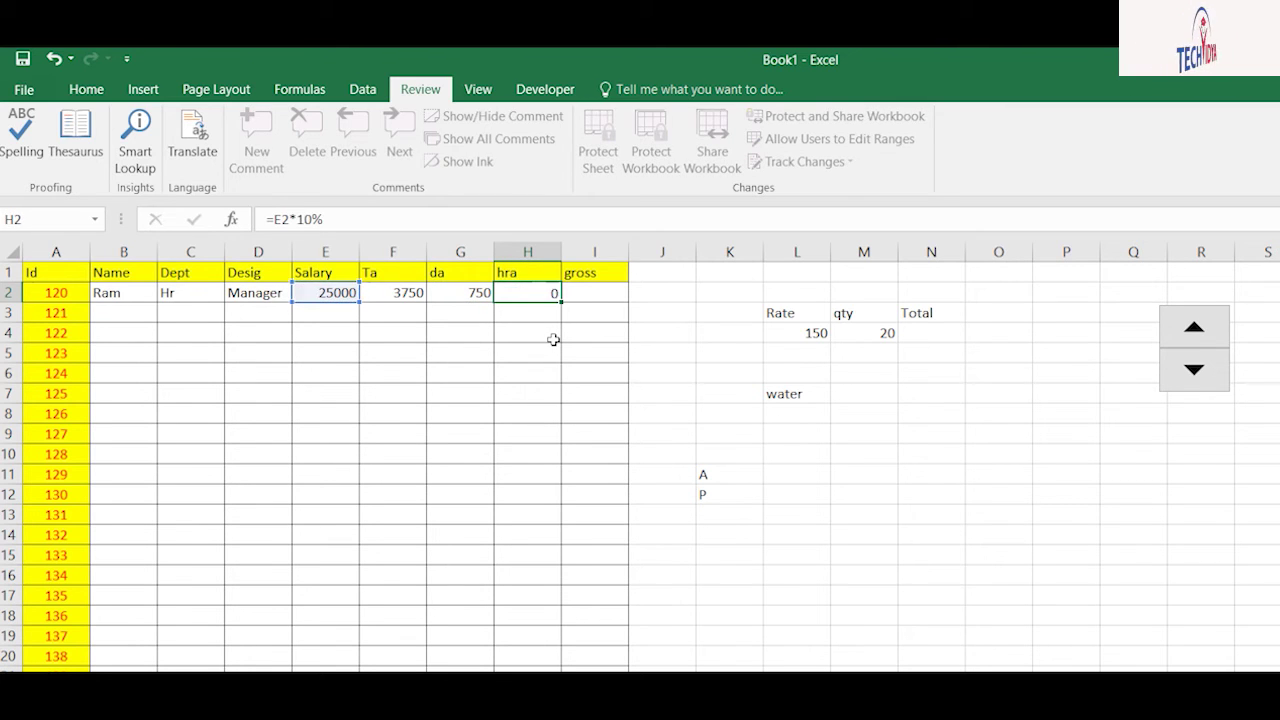
{"action": "key", "text": "Return"}
{"action": "key", "text": "Up"}
{"action": "key", "text": "Right"}
Step: Total gross in I2 with =SUM(E2:H2) via AutoSum, then select F2:I2
{"action": "key", "text": "alt+equal"}
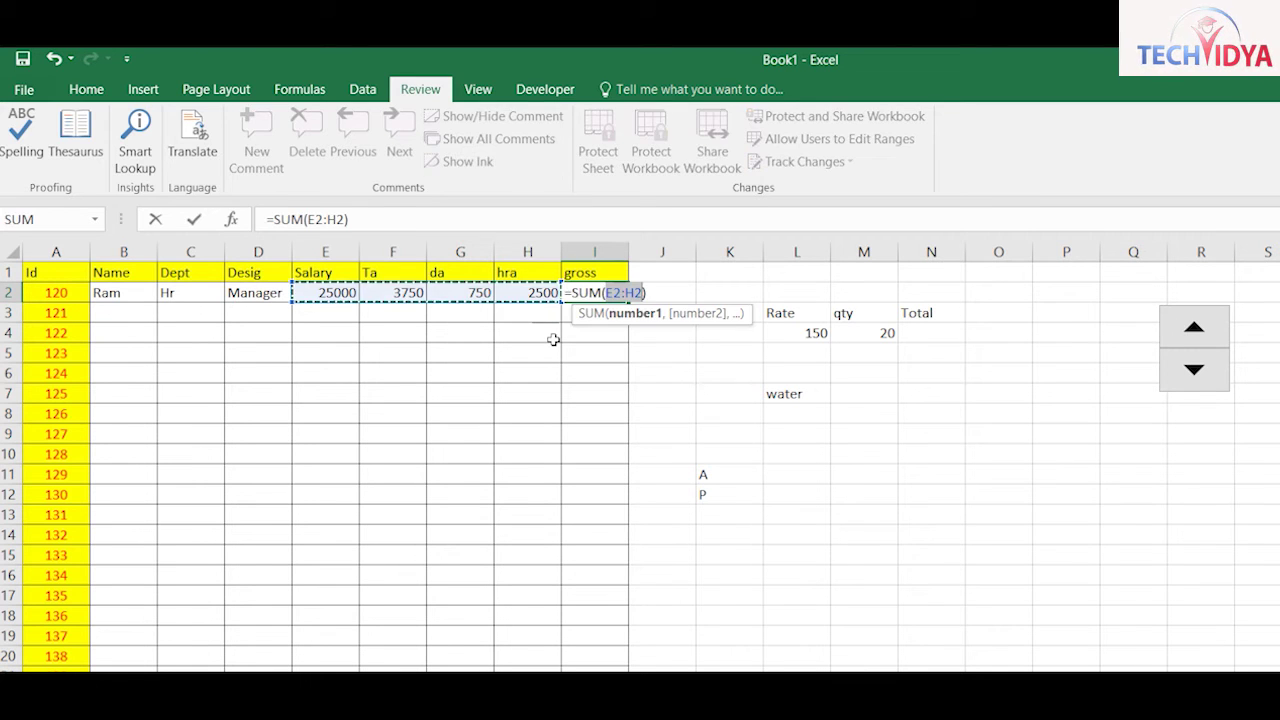
{"action": "key", "text": "Return"}
{"action": "key", "text": "Up"}
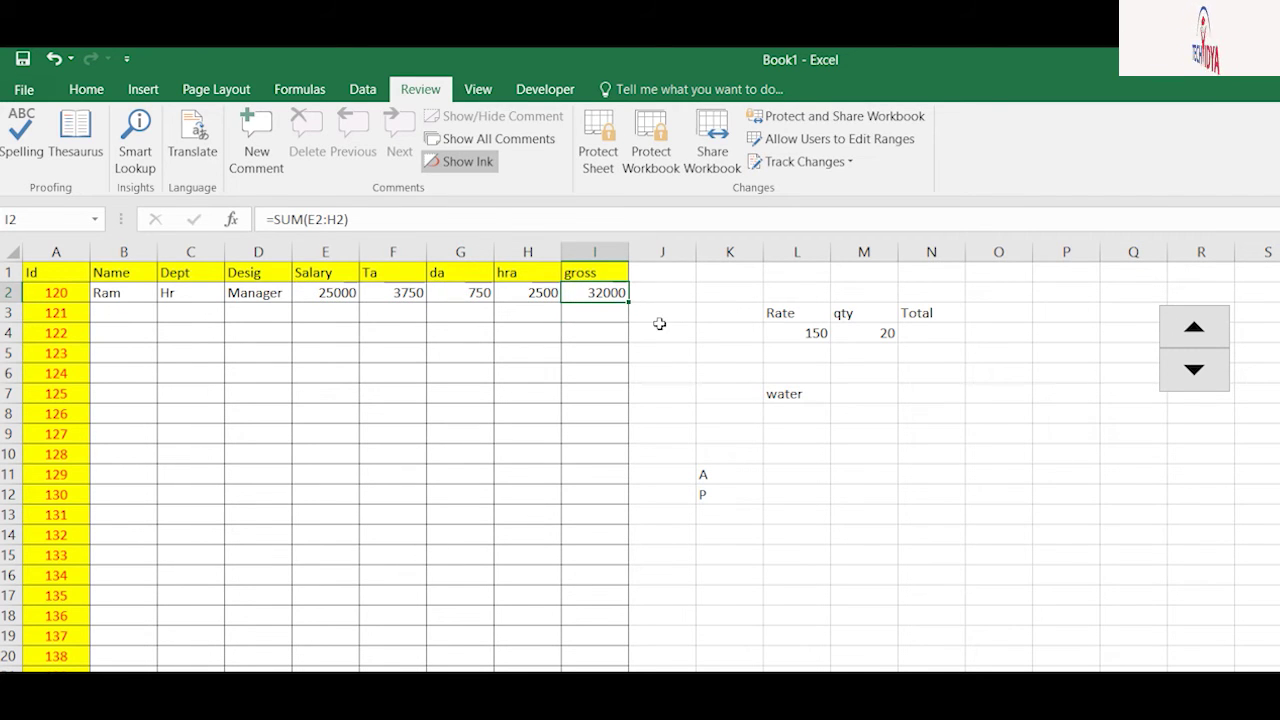
{"action": "key", "text": "Left"}
{"action": "key", "text": "Left"}
{"action": "key", "text": "Left"}
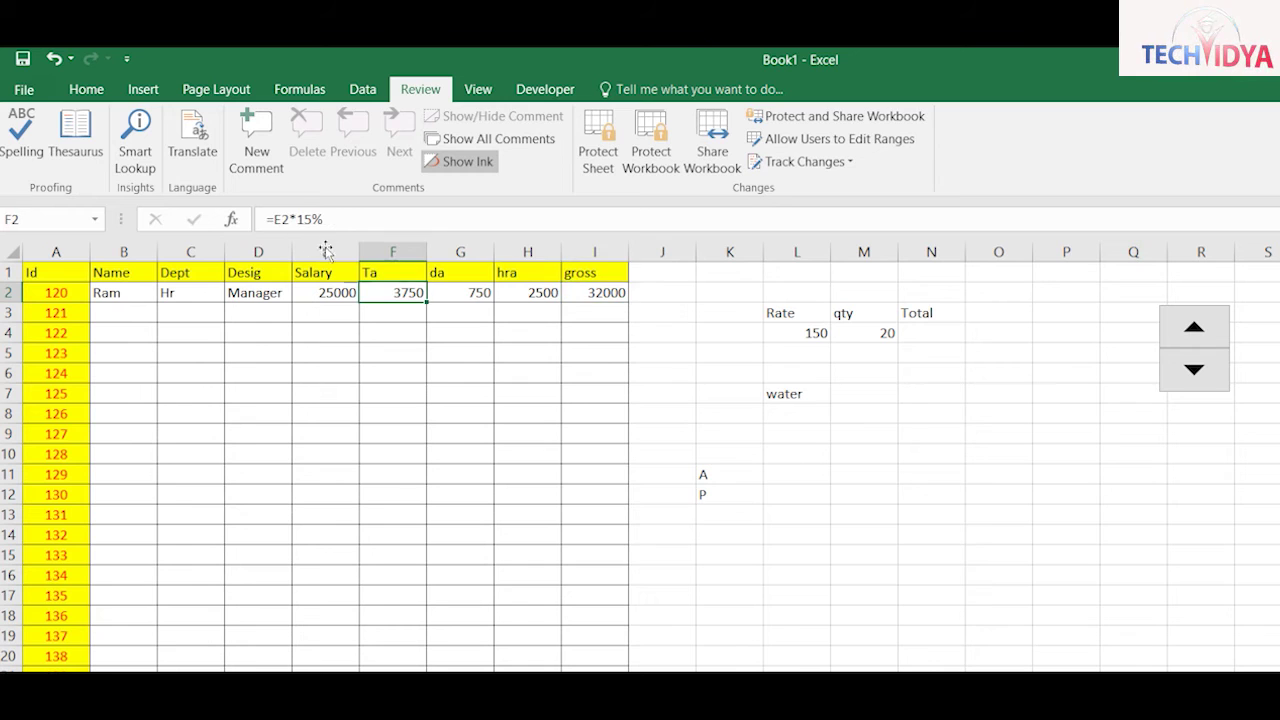
{"action": "key", "text": "shift+Right"}
{"action": "key", "text": "shift+Right"}
{"action": "key", "text": "shift+Right"}
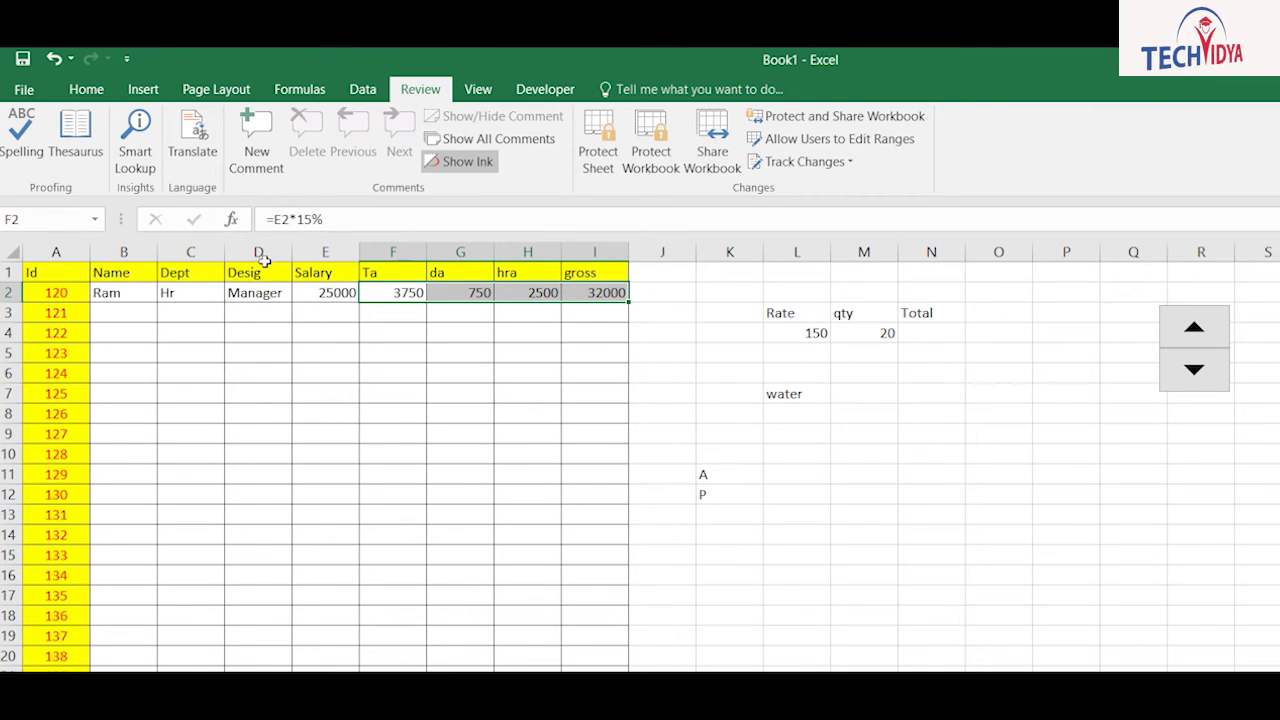
Step: Mark formula cells F2:I2 as locked and hidden in Format Cells
{"action": "left_click", "coordinate": [58, 86]}
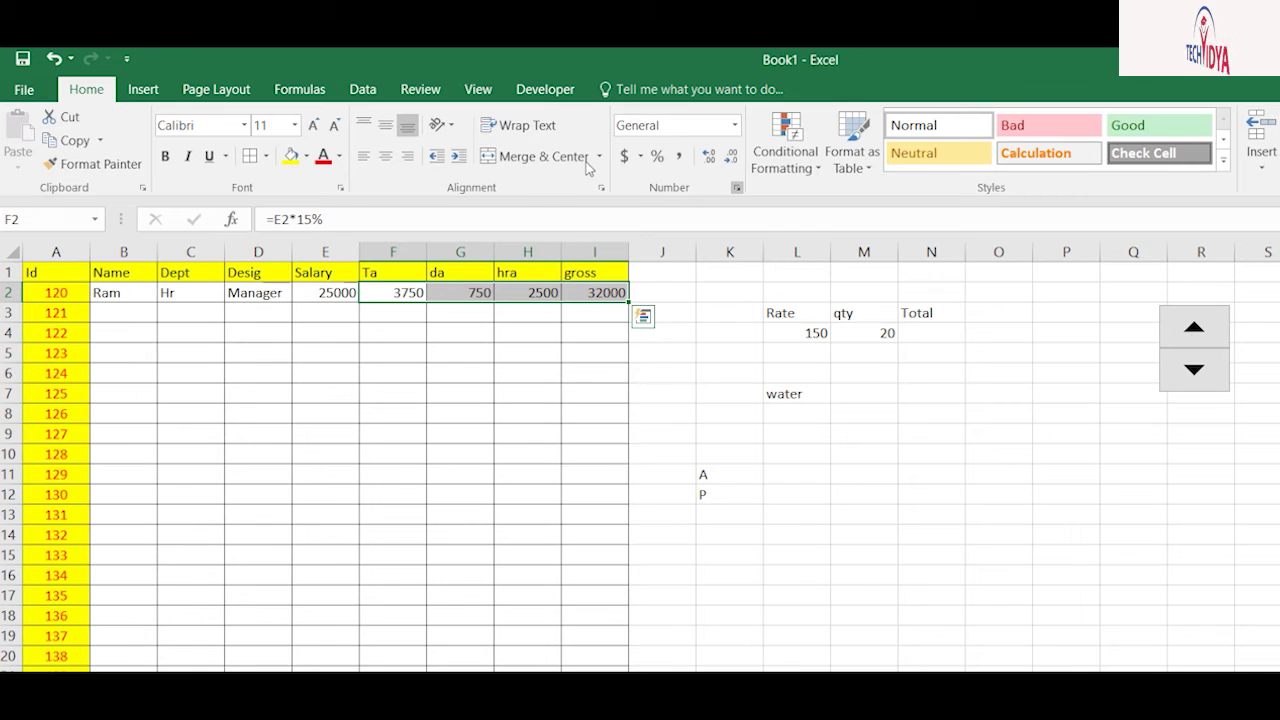
{"action": "key", "text": "ctrl+1"}
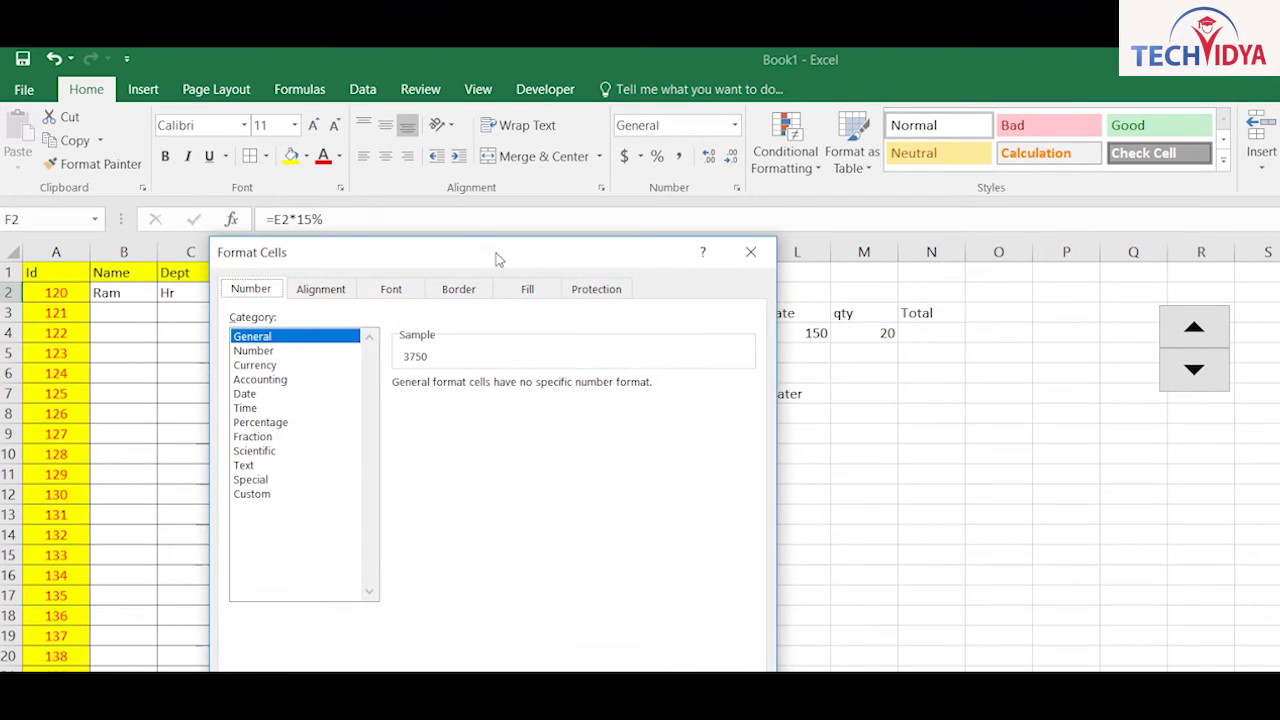
{"action": "key", "text": "ctrl+shift+Tab"}
{"action": "key", "text": "alt+i"}
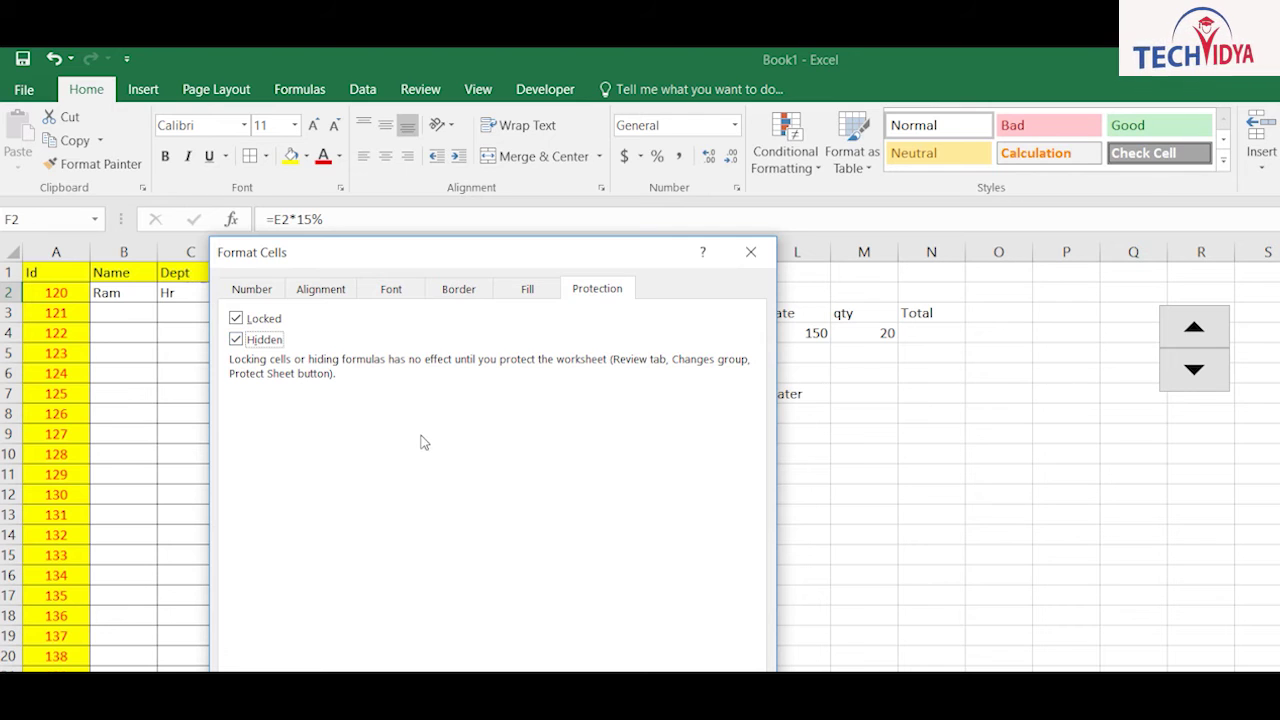
{"action": "key", "text": "Return"}
Step: Register the B2:E input block as editable range Range1
{"action": "left_click", "coordinate": [325, 433]}
{"action": "left_click_drag", "start_coordinate": [112, 292], "coordinate": [244, 578]}
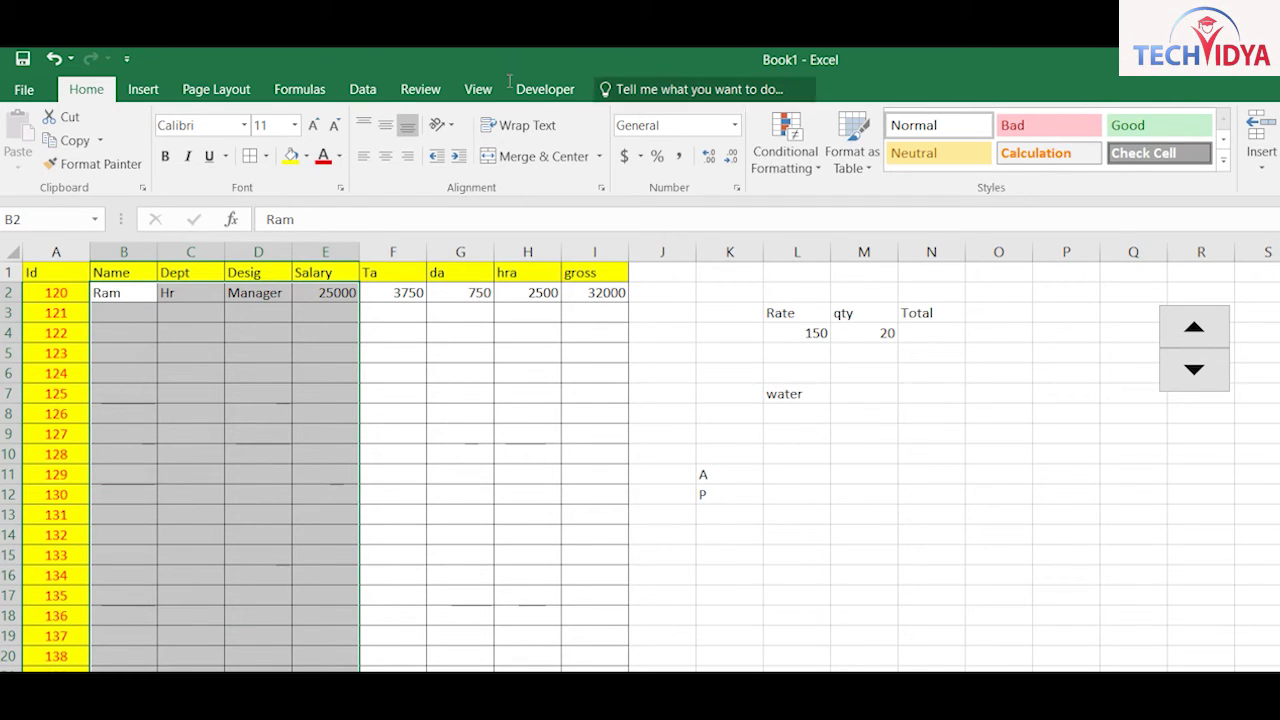
{"action": "left_click", "coordinate": [472, 90]}
{"action": "left_click", "coordinate": [420, 90]}
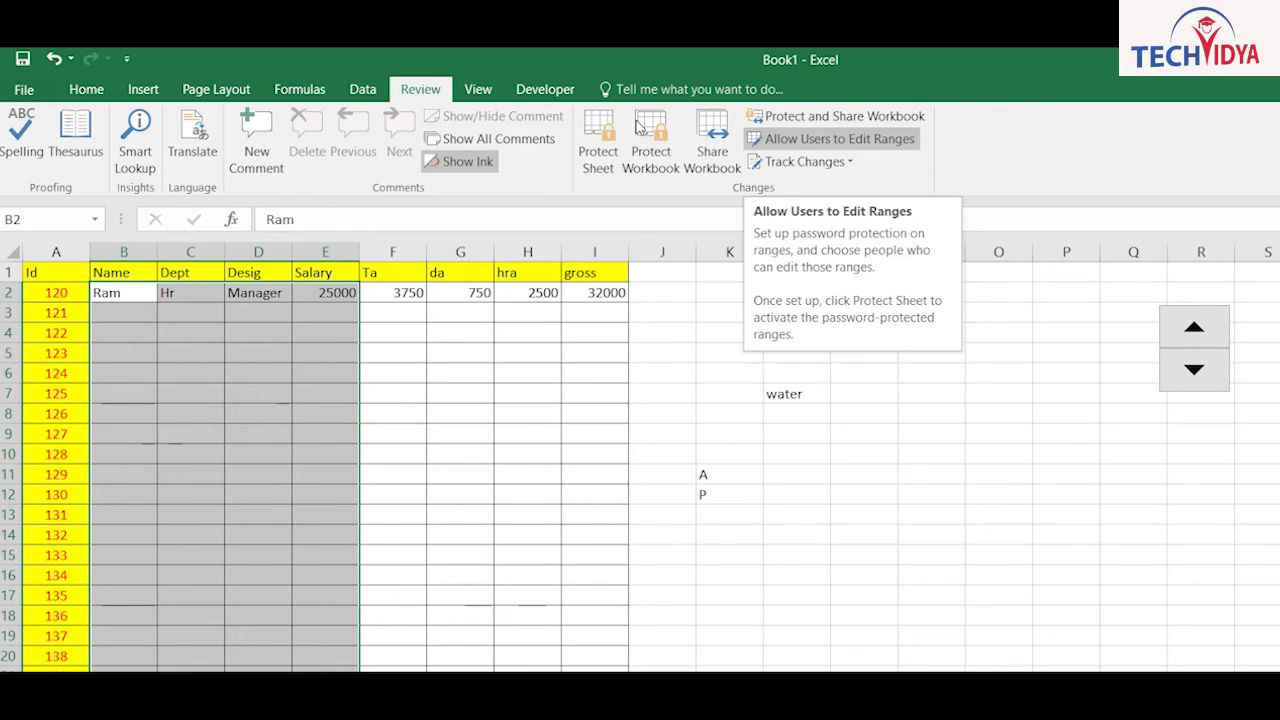
{"action": "left_click", "coordinate": [797, 139]}
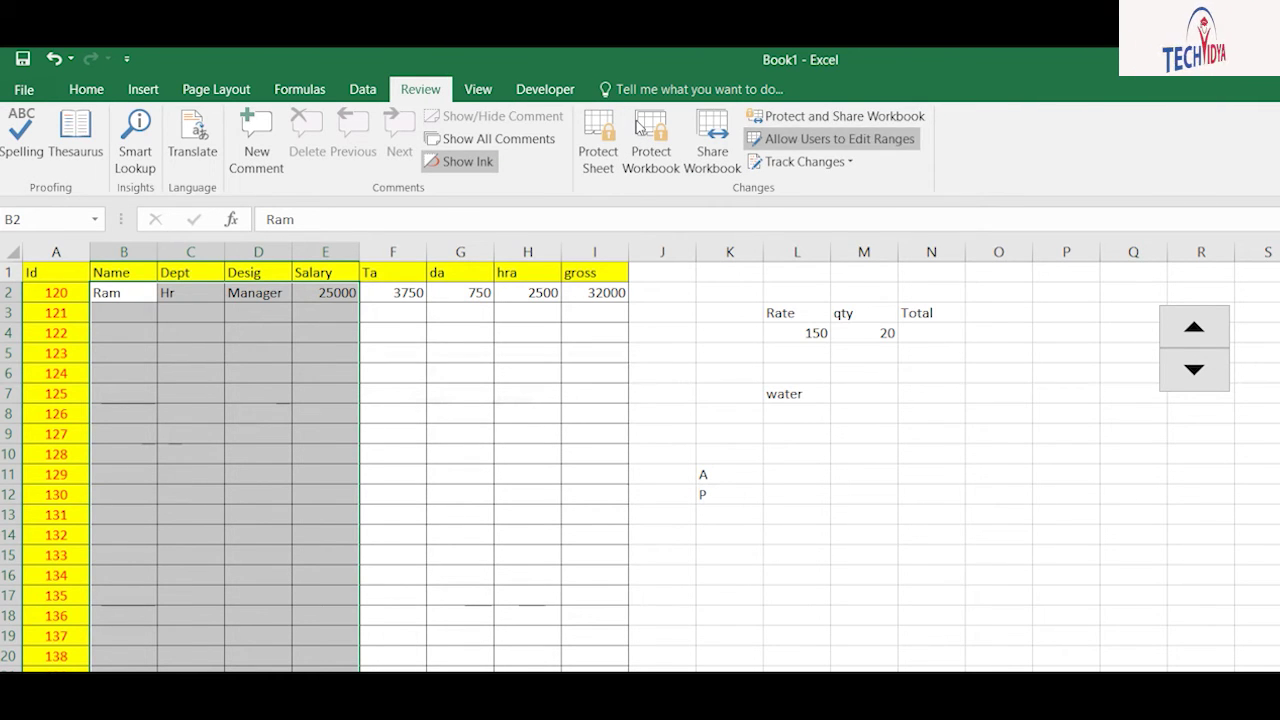
{"action": "left_click", "coordinate": [652, 420]}
{"action": "left_click", "coordinate": [535, 575]}
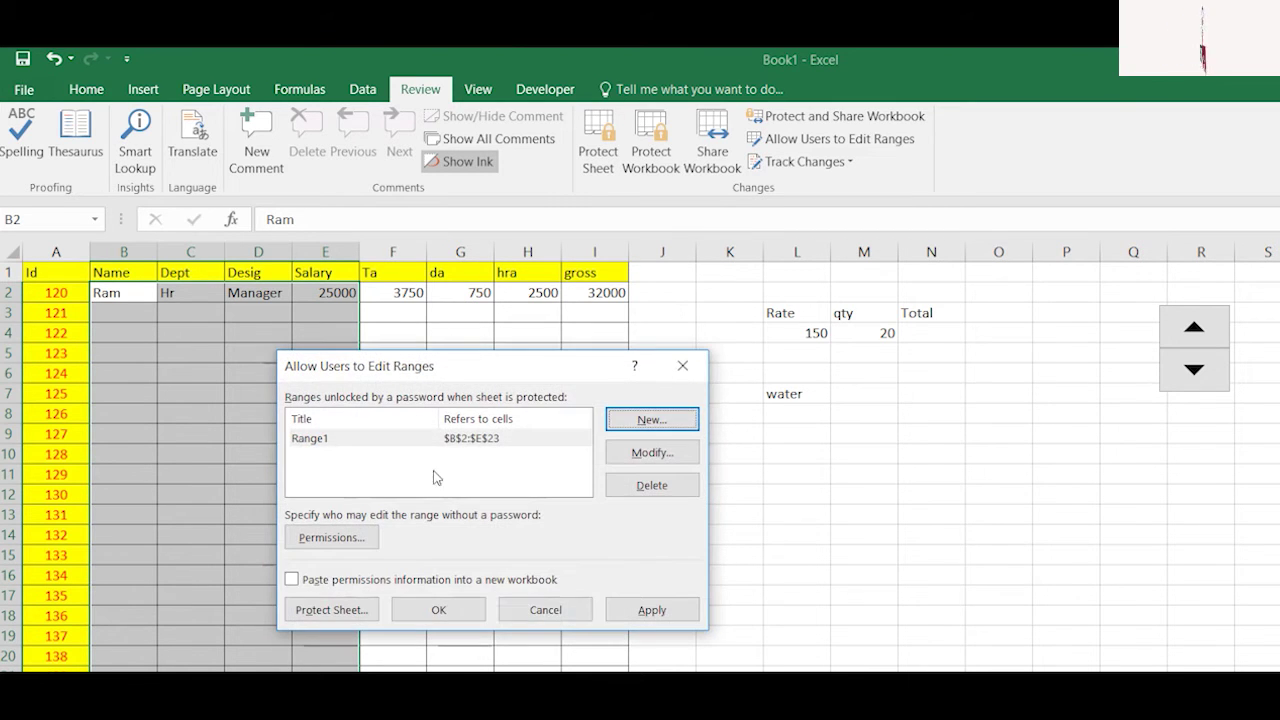
{"action": "left_click", "coordinate": [438, 610]}
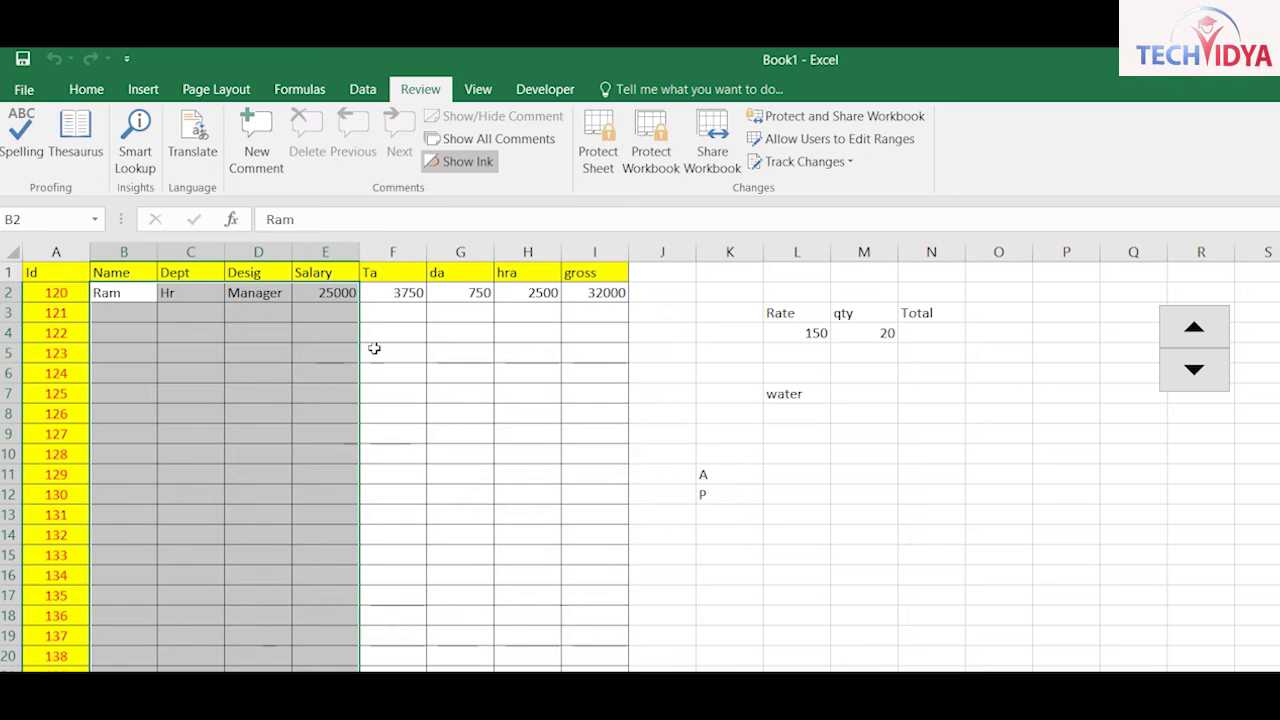
Step: Protect the sheet with a password and confirm the F2 and G2 formulas are hidden
{"action": "left_click", "coordinate": [460, 393]}
{"action": "left_click", "coordinate": [598, 140]}
{"action": "type", "text": "12"}
{"action": "key", "text": "Return"}
{"action": "type", "text": "12"}
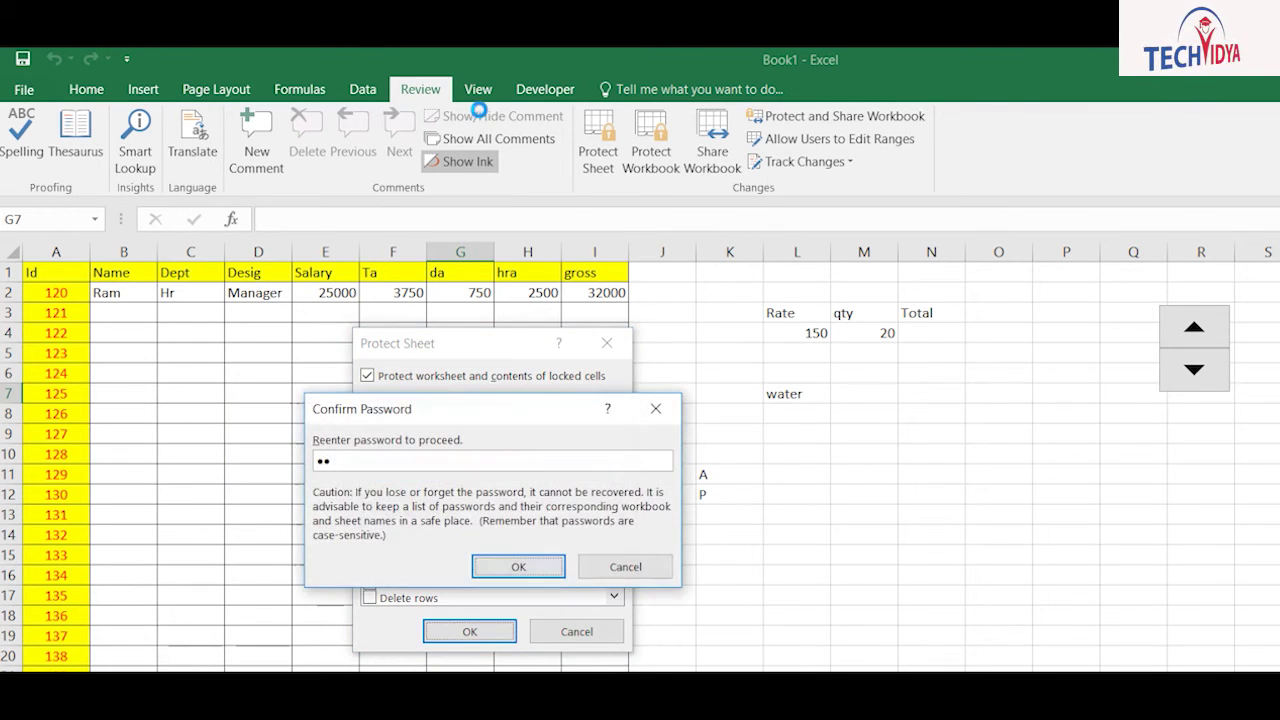
{"action": "key", "text": "Return"}
{"action": "left_click", "coordinate": [407, 293]}
{"action": "left_click", "coordinate": [446, 293]}
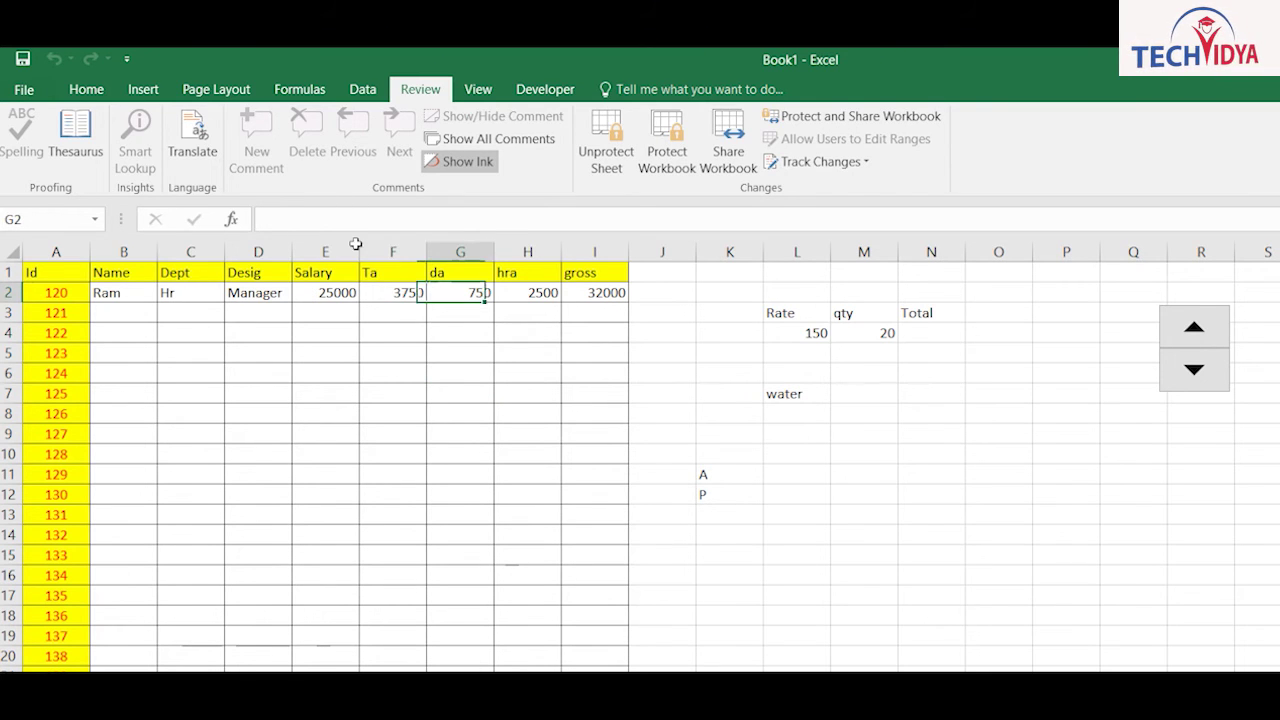
Step: Check H2's hidden formula and confirm filling F2's formula down is blocked
{"action": "left_click", "coordinate": [505, 293]}
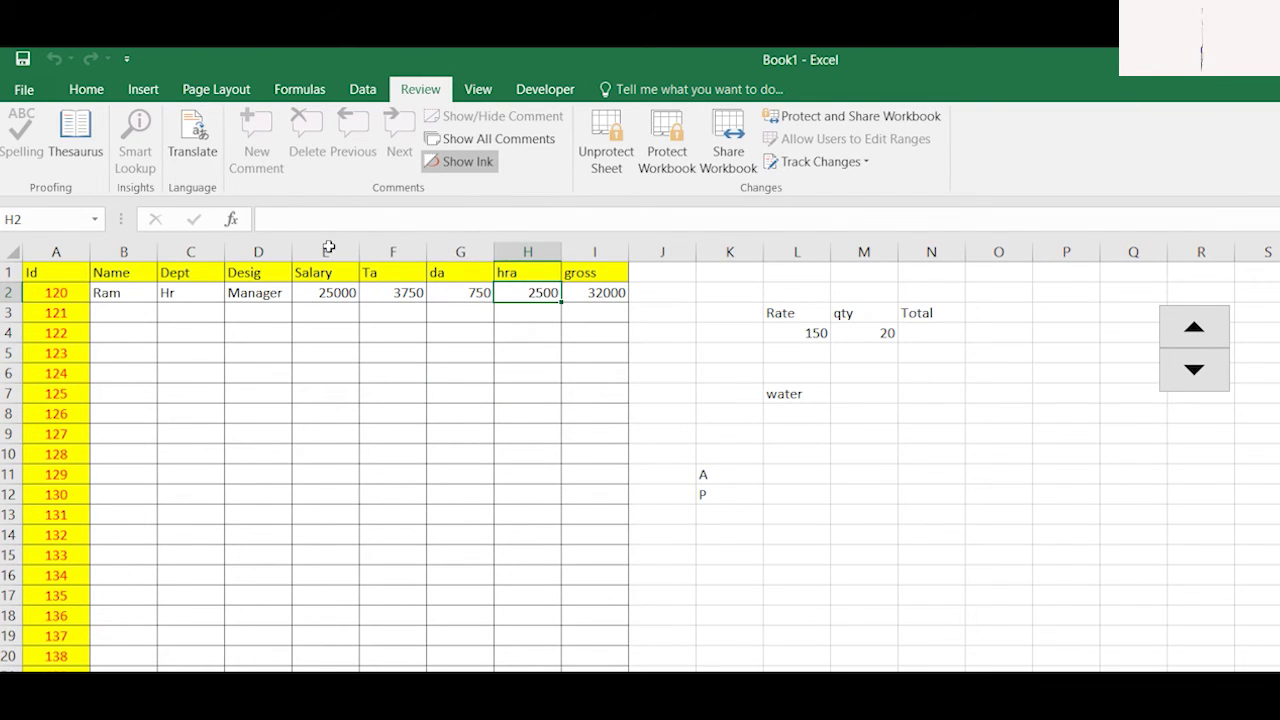
{"action": "left_click", "coordinate": [395, 293]}
{"action": "left_click_drag", "start_coordinate": [427, 302], "coordinate": [436, 313]}
{"action": "key", "text": "Return"}
Step: Overwrite row 2 with a new employee name, Sales, Helper and salary 12500
{"action": "left_click", "coordinate": [120, 312]}
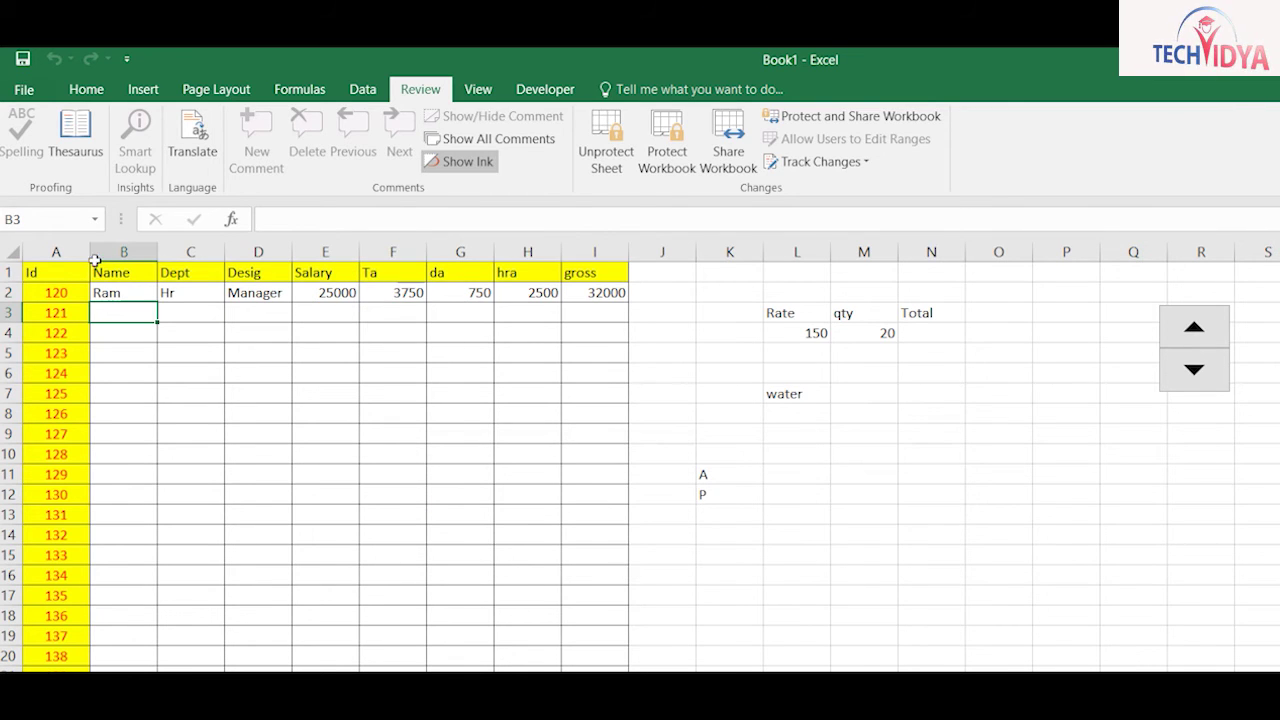
{"action": "left_click", "coordinate": [123, 292]}
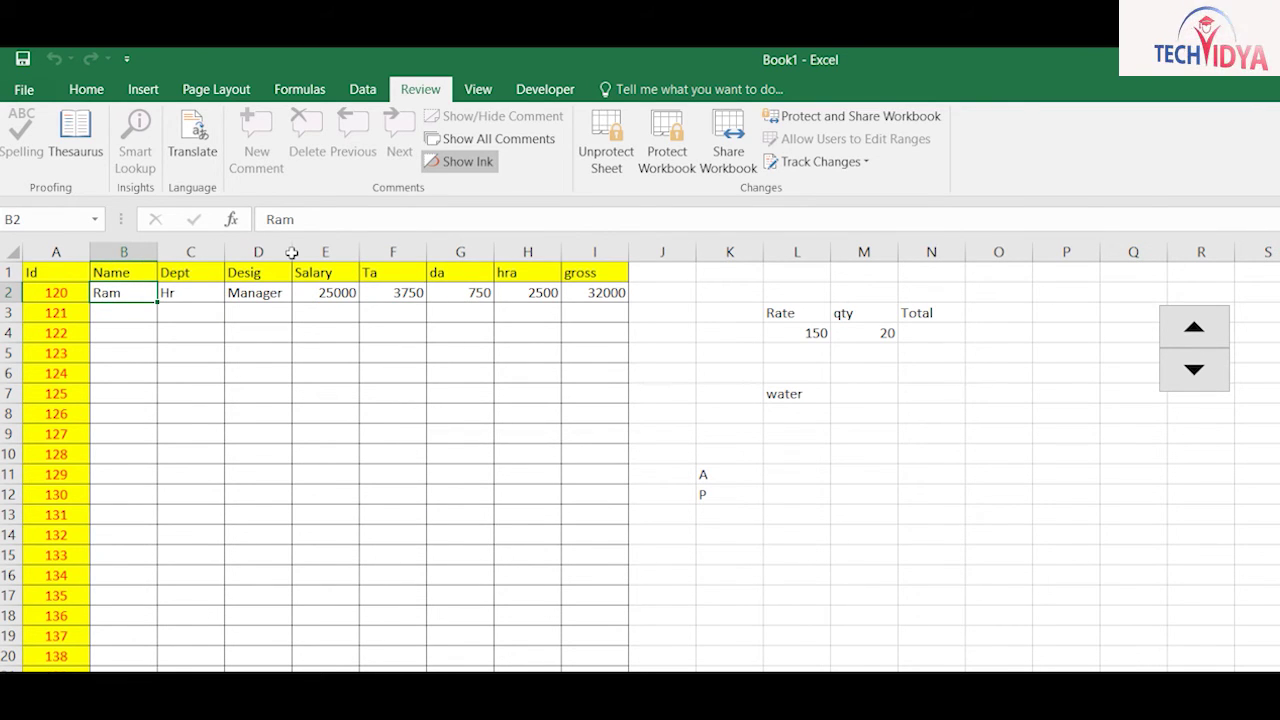
{"action": "type", "text": "kisan"}
{"action": "key", "text": "Tab"}
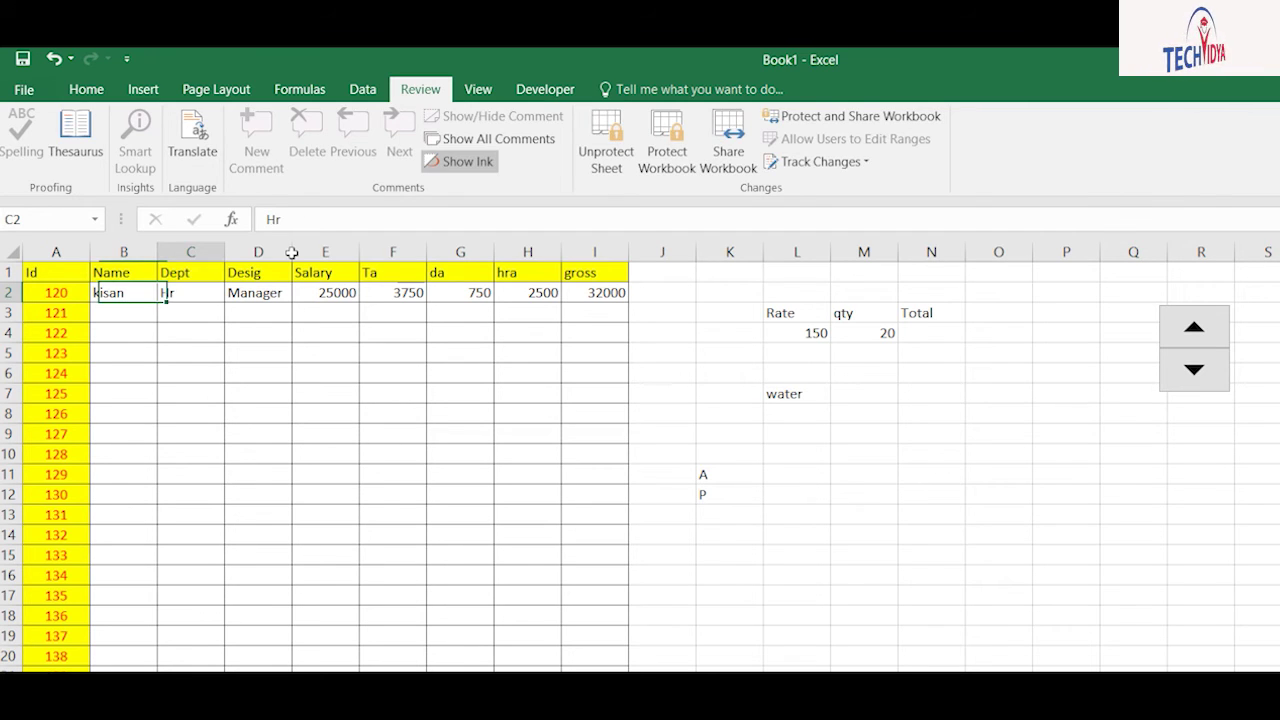
{"action": "type", "text": "Sales"}
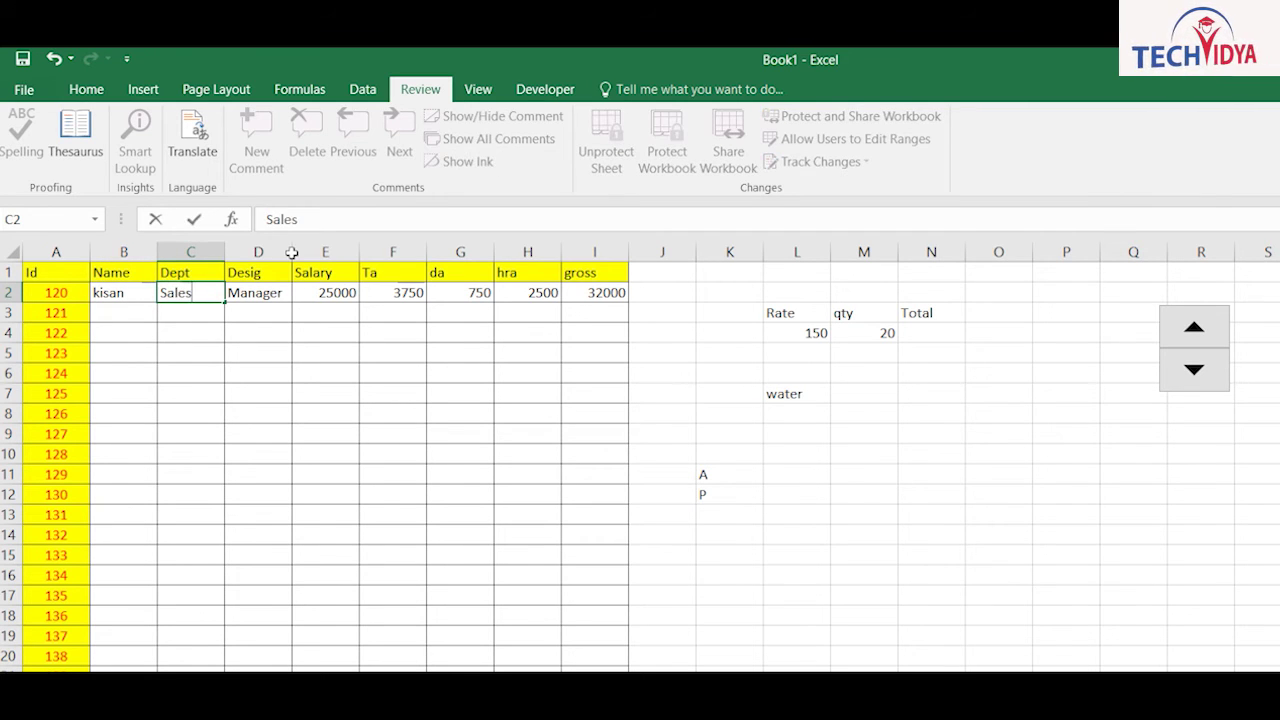
{"action": "key", "text": "Tab"}
{"action": "type", "text": "Helpe"}
{"action": "key", "text": "Tab"}
{"action": "type", "text": "12500"}
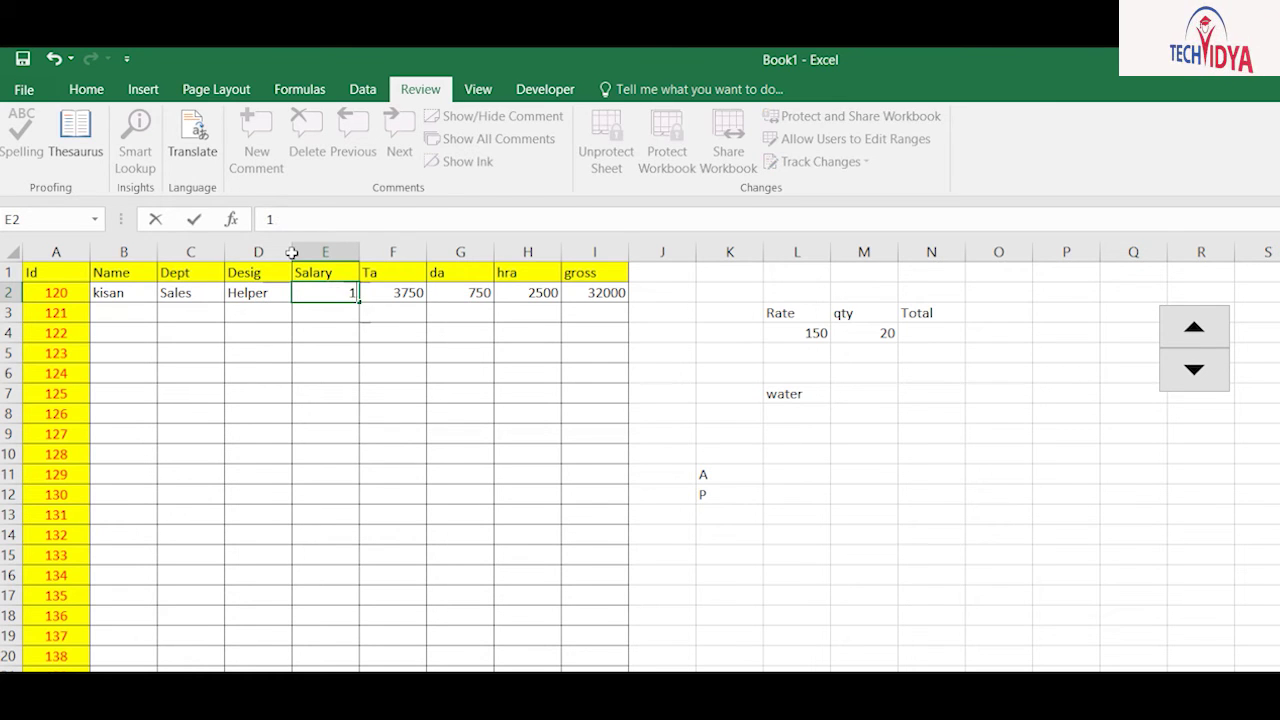
{"action": "key", "text": "Return"}
Step: Confirm pasting the salary over the protected Ta formula in F2 is rejected
{"action": "key", "text": "Up"}
{"action": "key", "text": "ctrl+c"}
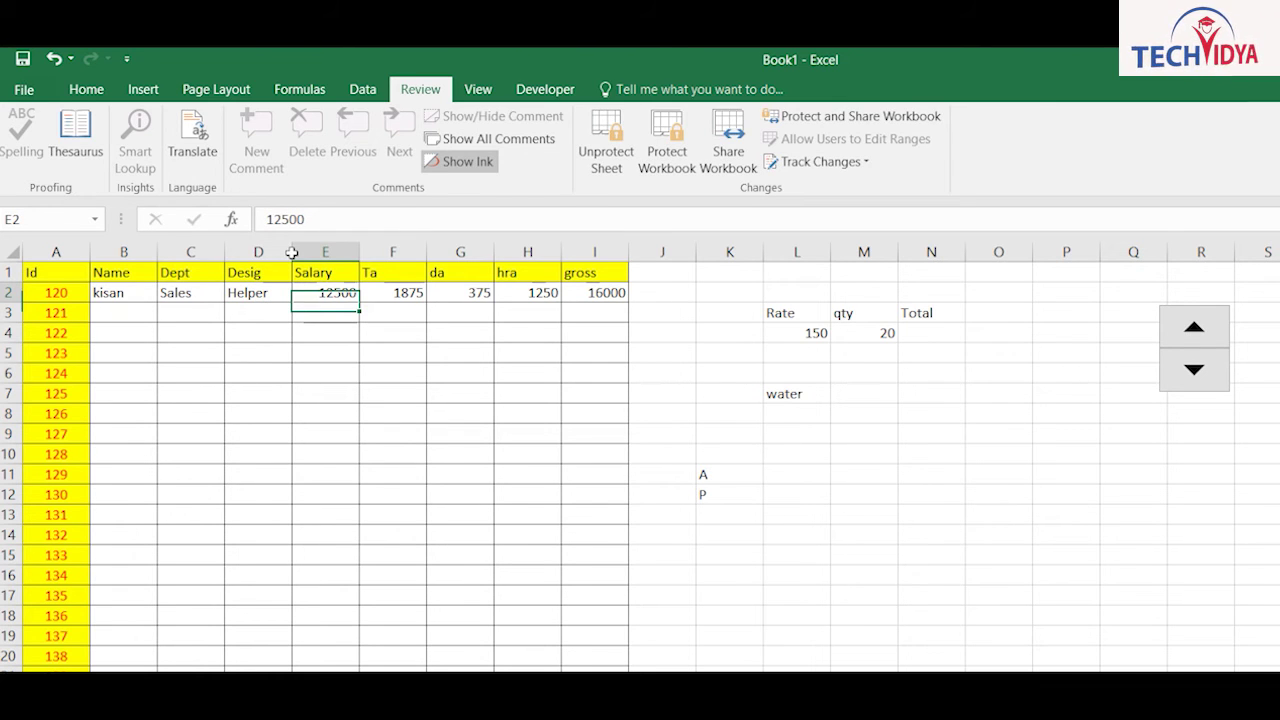
{"action": "key", "text": "Right"}
{"action": "key", "text": "ctrl+v"}
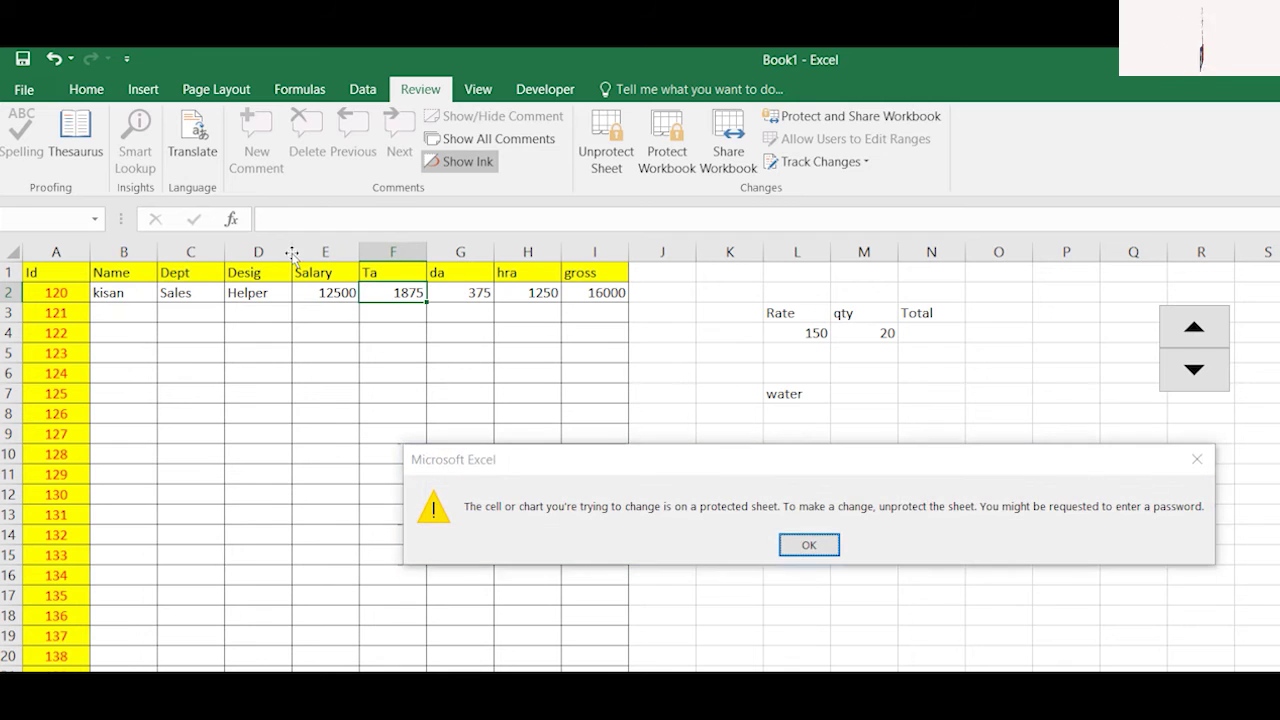
{"action": "key", "text": "Return"}
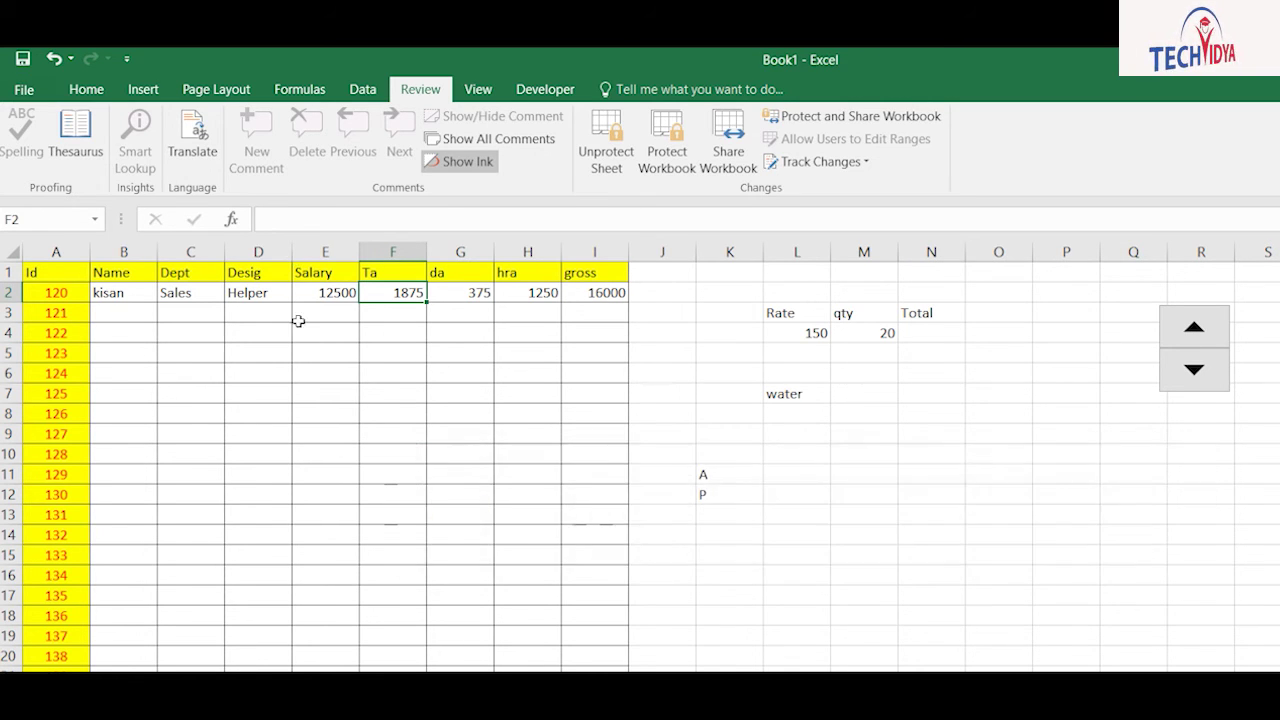
Step: Unprotect the sheet by entering its password
{"action": "left_click", "coordinate": [606, 141]}
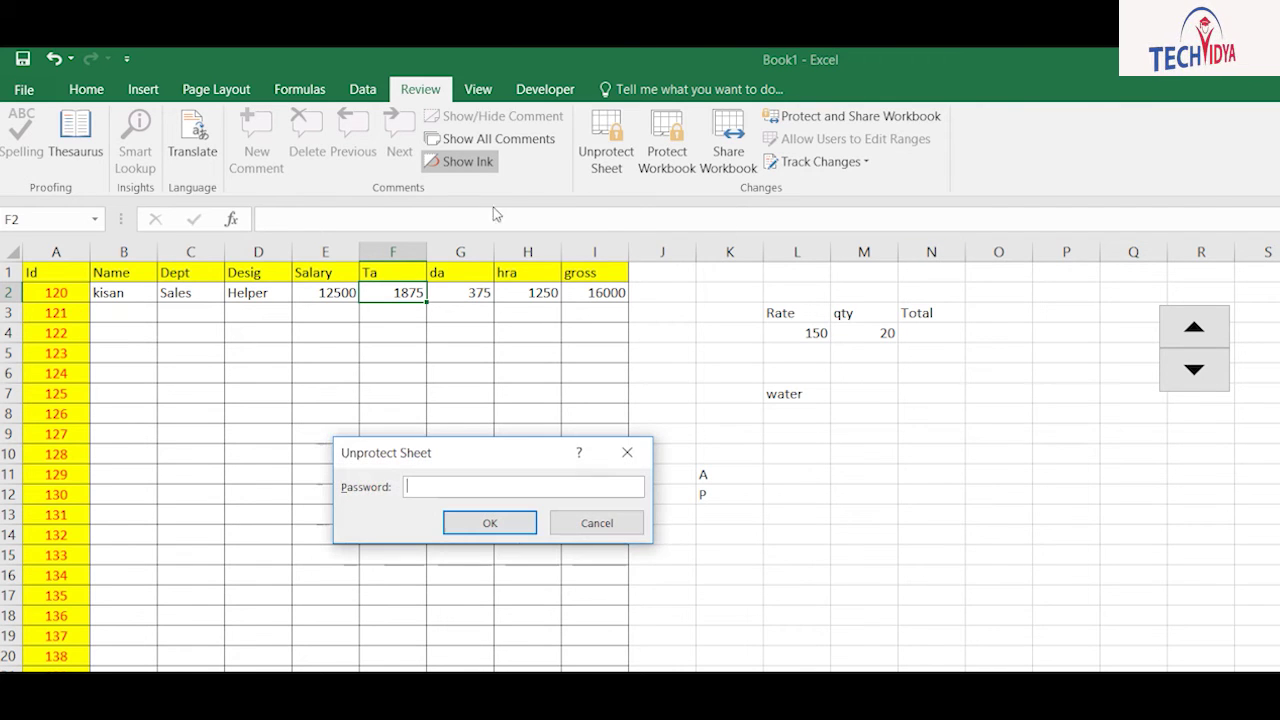
{"action": "type", "text": "••"}
{"action": "key", "text": "Return"}
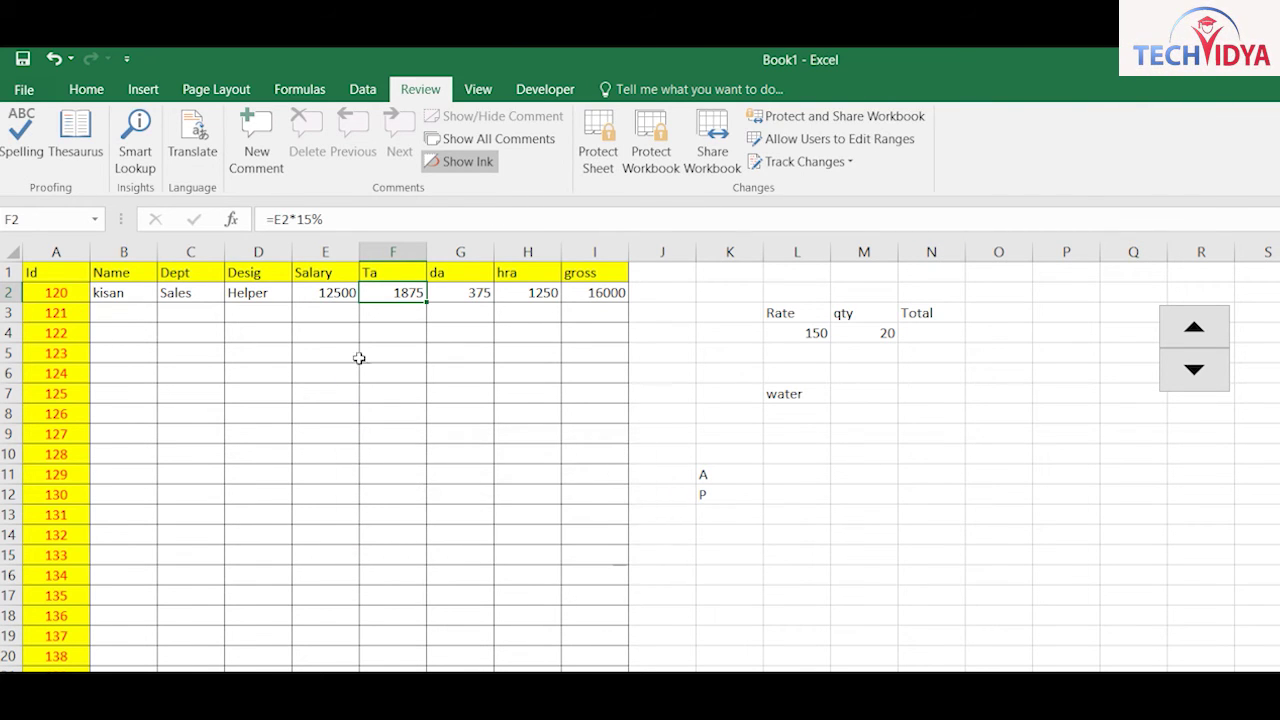
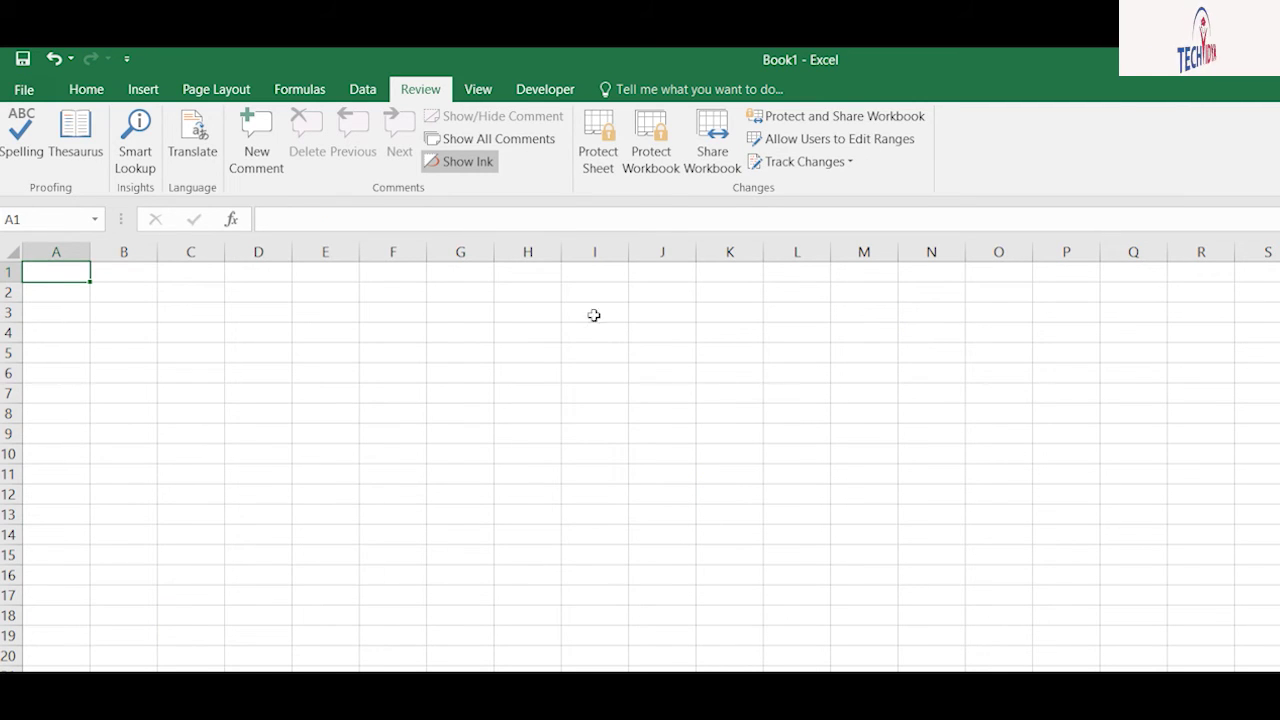
Step: Enter Jan in A1 and autofill the month headers across to Dec in L1
{"action": "type", "text": "Jan"}
{"action": "key", "text": "Return"}
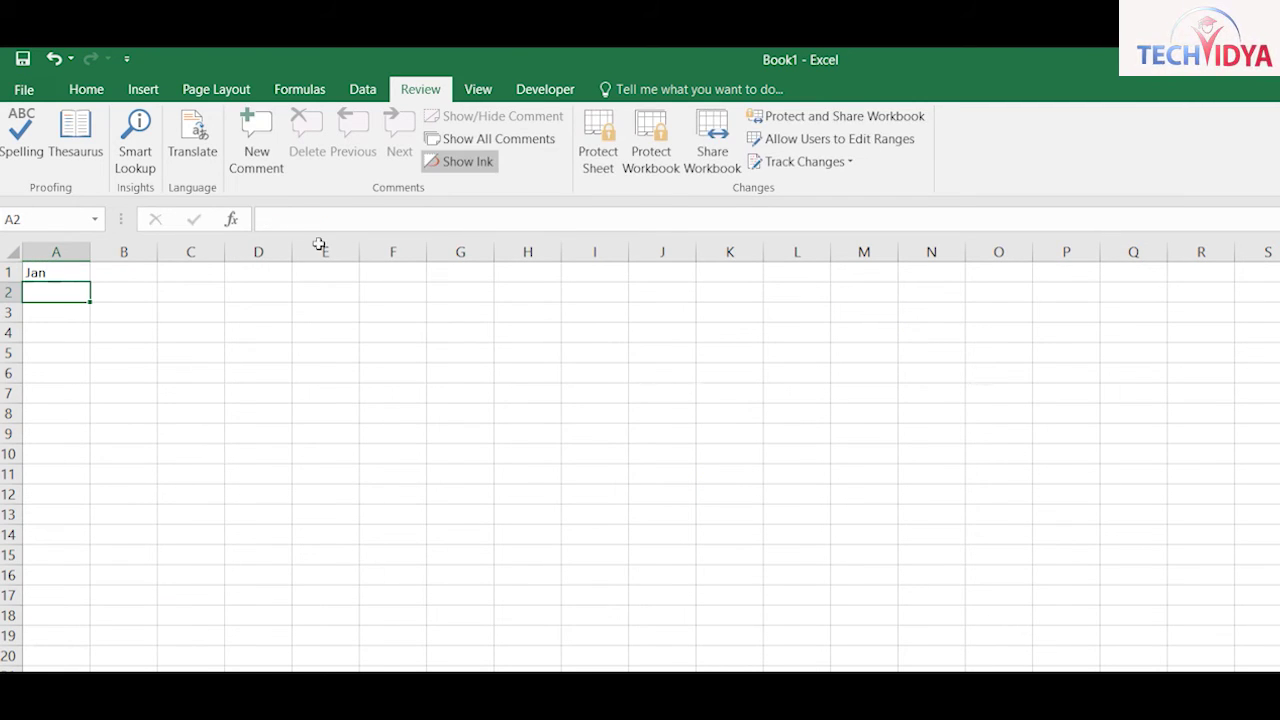
{"action": "key", "text": "Up"}
{"action": "left_click_drag", "start_coordinate": [90, 282], "coordinate": [832, 286]}
{"action": "left_click", "coordinate": [527, 393]}
Step: Fill A2:L20 with =RANDBETWEEN(35,98) and paste the results back as fixed values
{"action": "left_click_drag", "start_coordinate": [60, 292], "coordinate": [628, 637]}
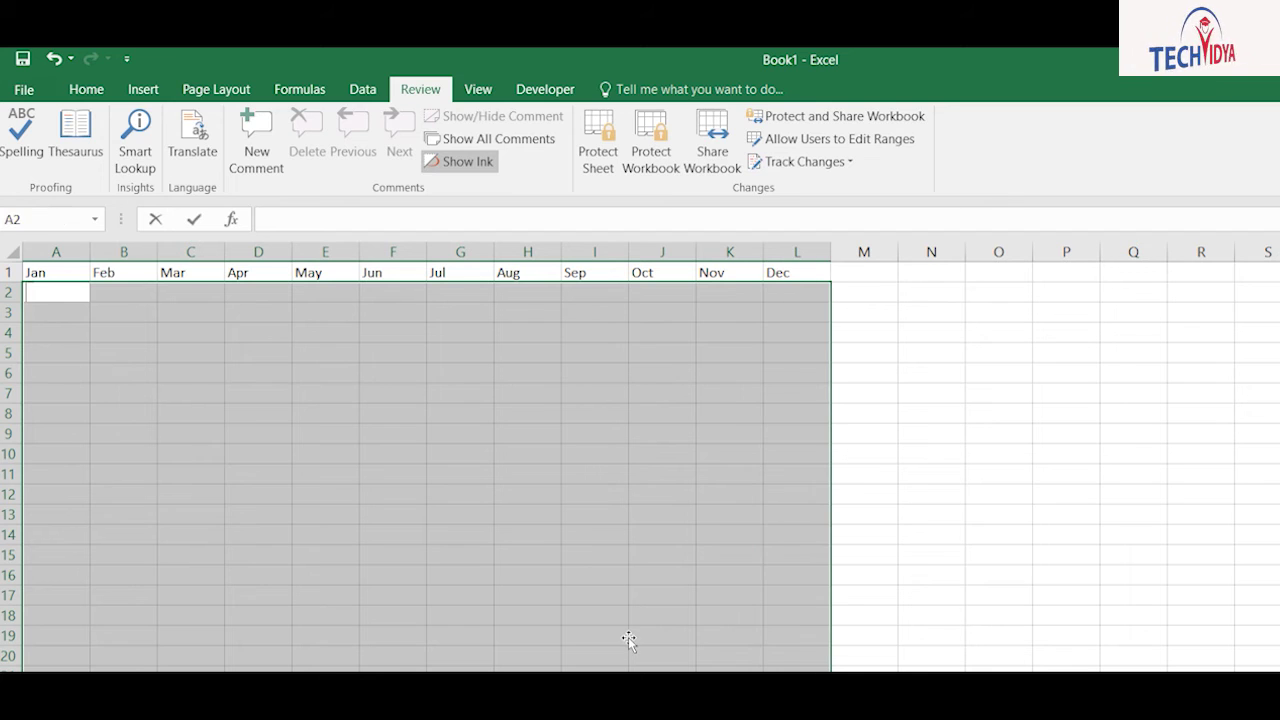
{"action": "type", "text": "=randb"}
{"action": "key", "text": "Tab"}
{"action": "type", "text": "35,98)"}
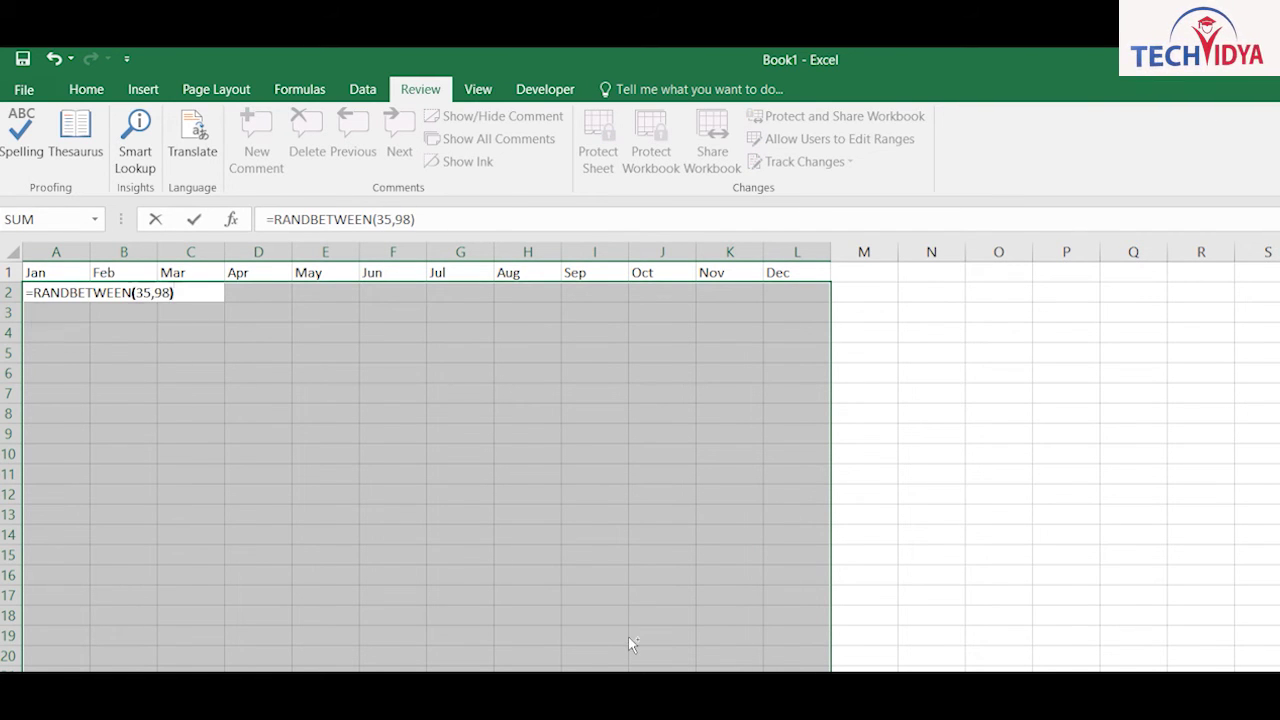
{"action": "key", "text": "ctrl+Return"}
{"action": "key", "text": "ctrl+c"}
{"action": "key", "text": "alt+h"}
{"action": "key", "text": "v"}
{"action": "key", "text": "v"}
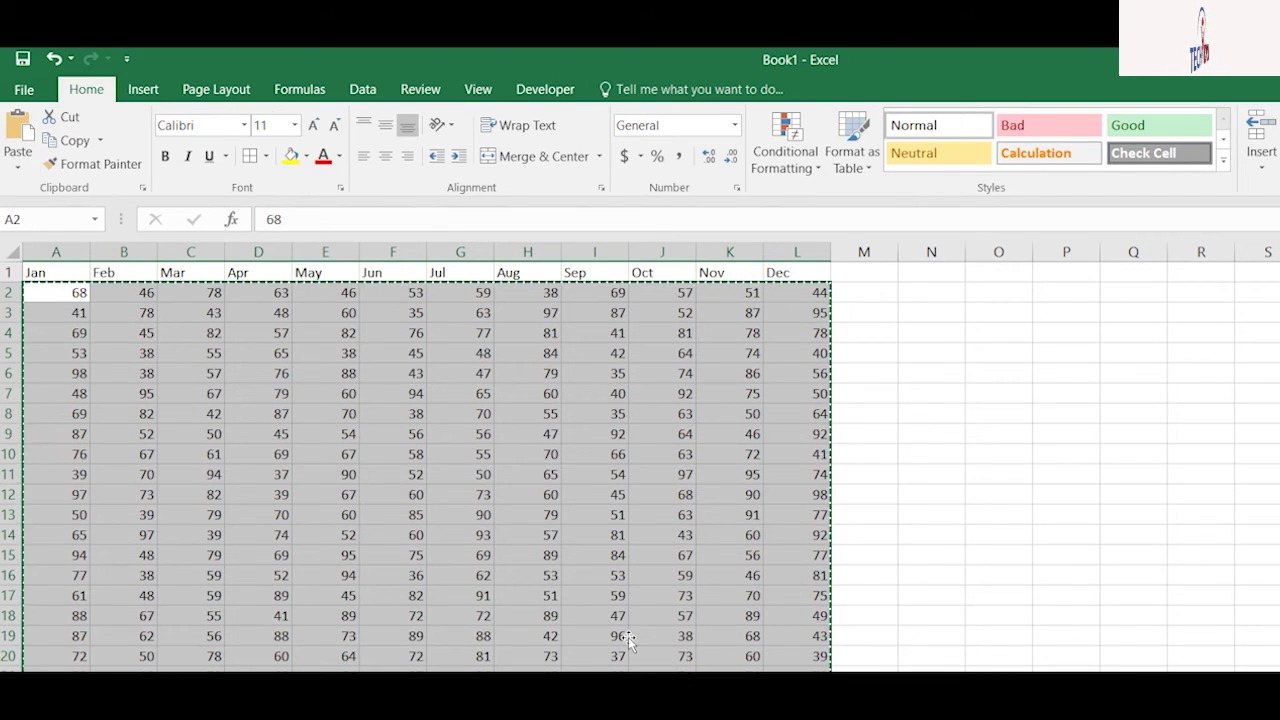
Step: Make the Jan–Dec header row bold
{"action": "key", "text": "ctrl+Home"}
{"action": "key", "text": "ctrl+shift+Right"}
{"action": "key", "text": "ctrl+b"}
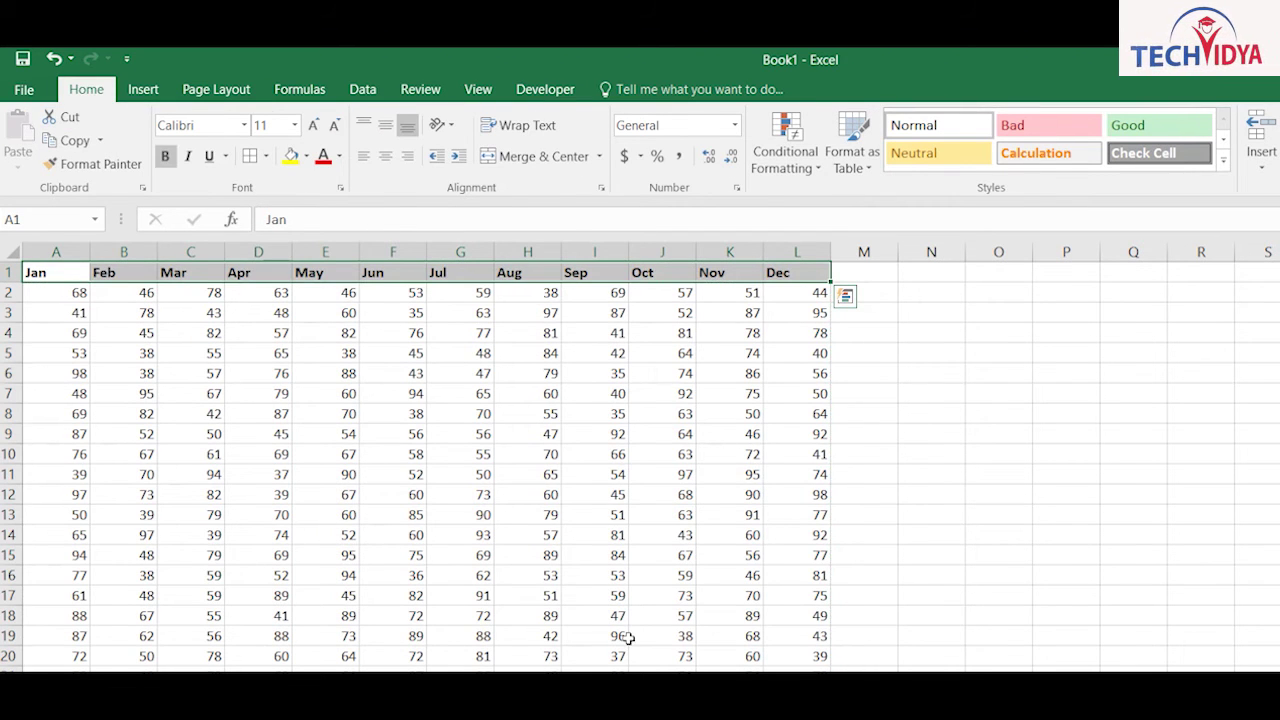
{"action": "left_click", "coordinate": [460, 575]}
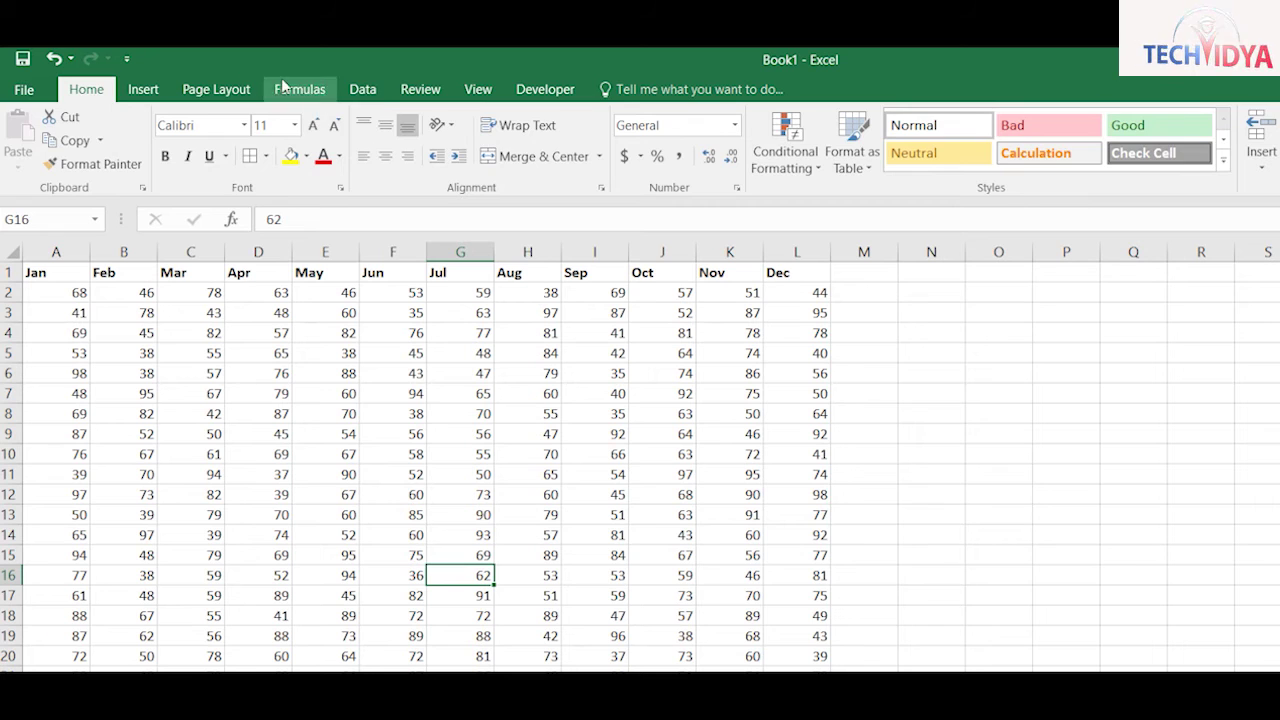
{"action": "scroll", "coordinate": [340, 92], "scroll_direction": "down", "scroll_amount": 5}
{"action": "left_click", "coordinate": [713, 140]}
Step: Allow multi-user editing, then browse to Desktop > msoffice-class > excel > 10pm to save
{"action": "key", "text": "Tab"}
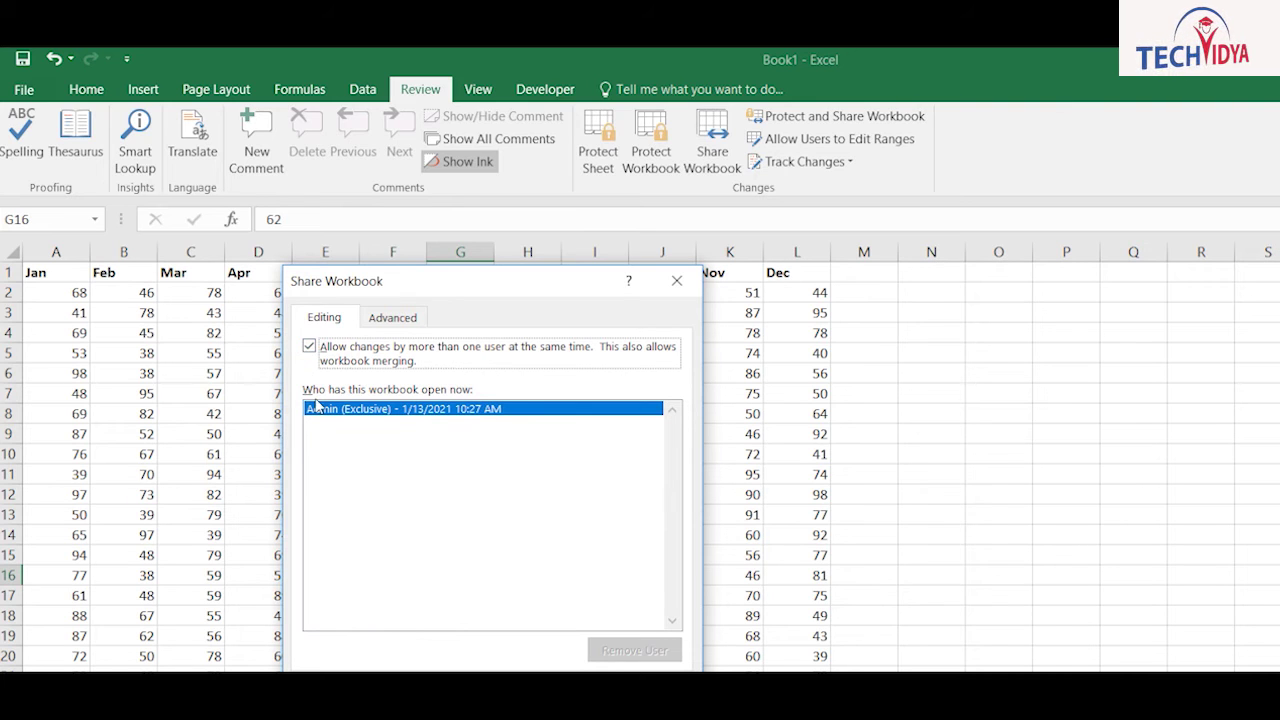
{"action": "key", "text": "Return"}
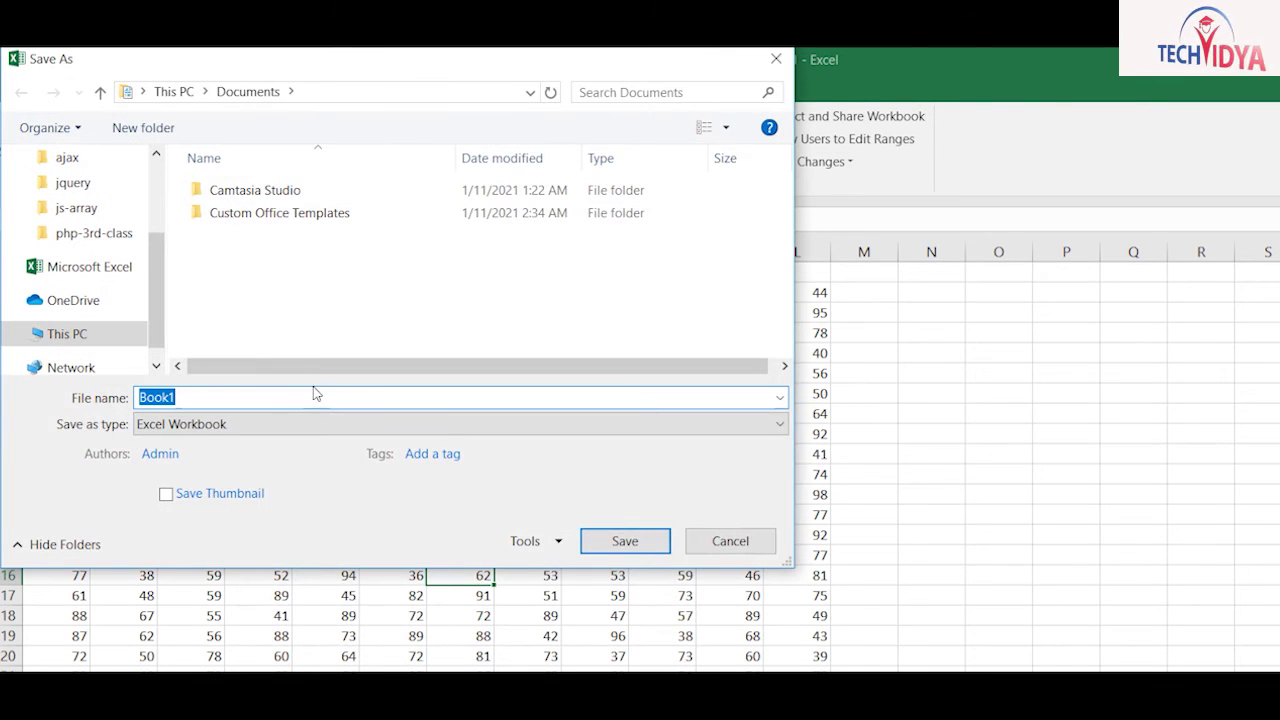
{"action": "scroll", "coordinate": [128, 164], "scroll_direction": "up", "scroll_amount": 3}
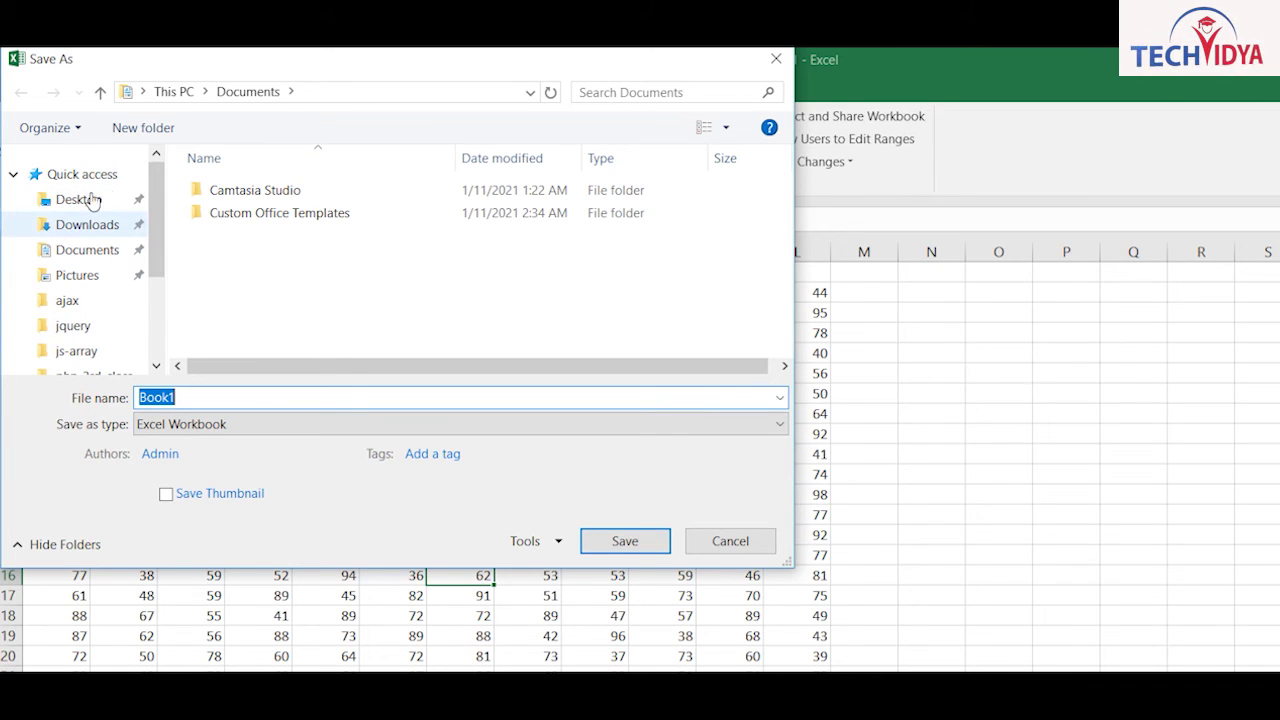
{"action": "left_click", "coordinate": [72, 178]}
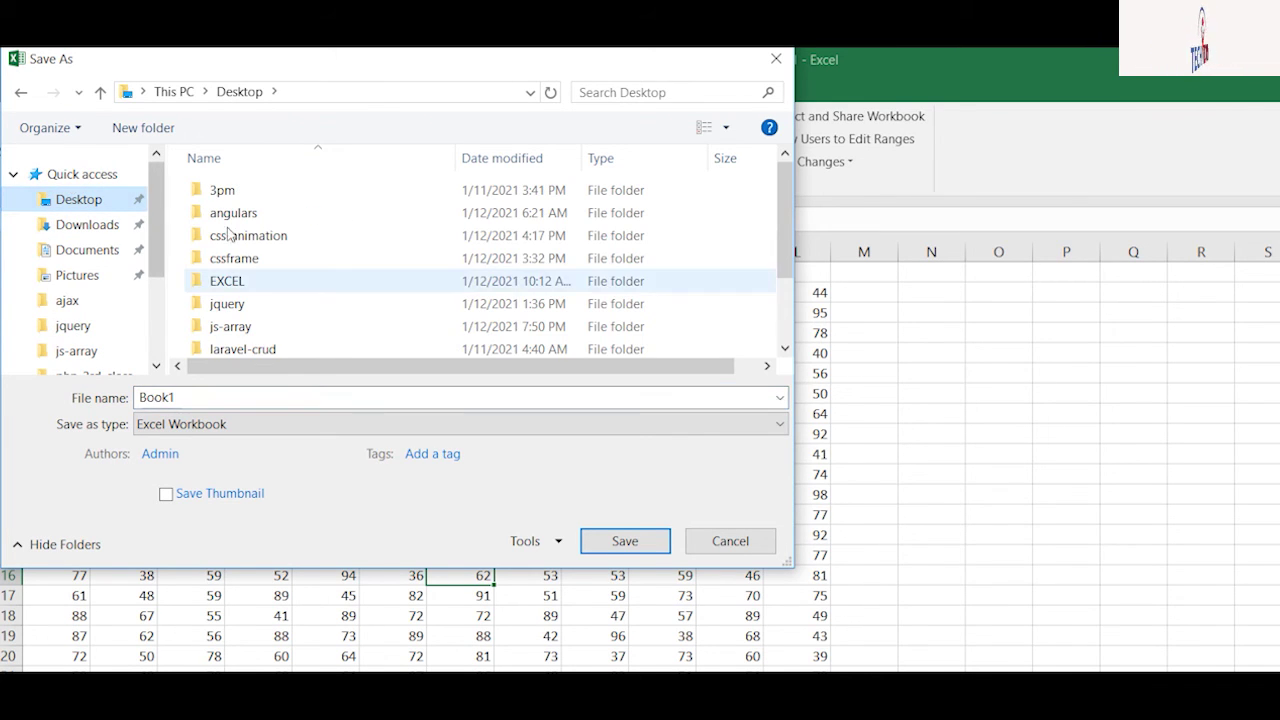
{"action": "scroll", "coordinate": [630, 220], "scroll_direction": "down", "scroll_amount": 2}
{"action": "double_click", "coordinate": [230, 345]}
{"action": "double_click", "coordinate": [200, 212]}
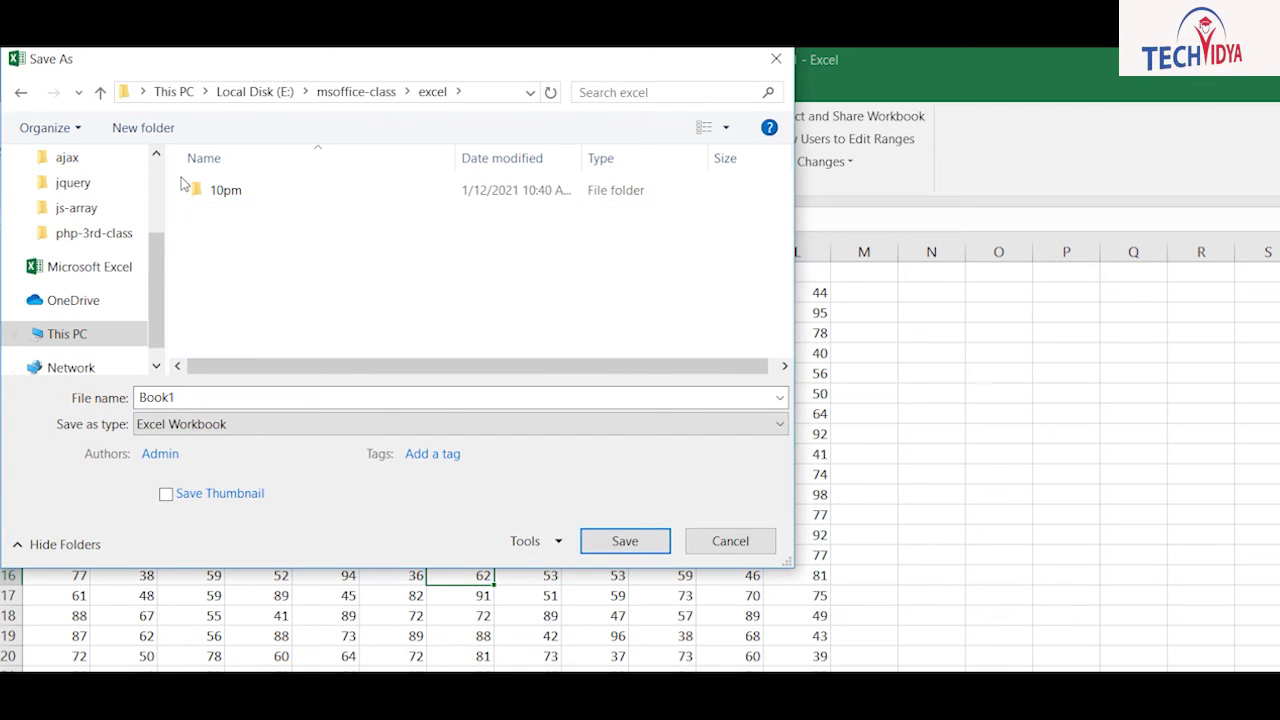
{"action": "double_click", "coordinate": [190, 190]}
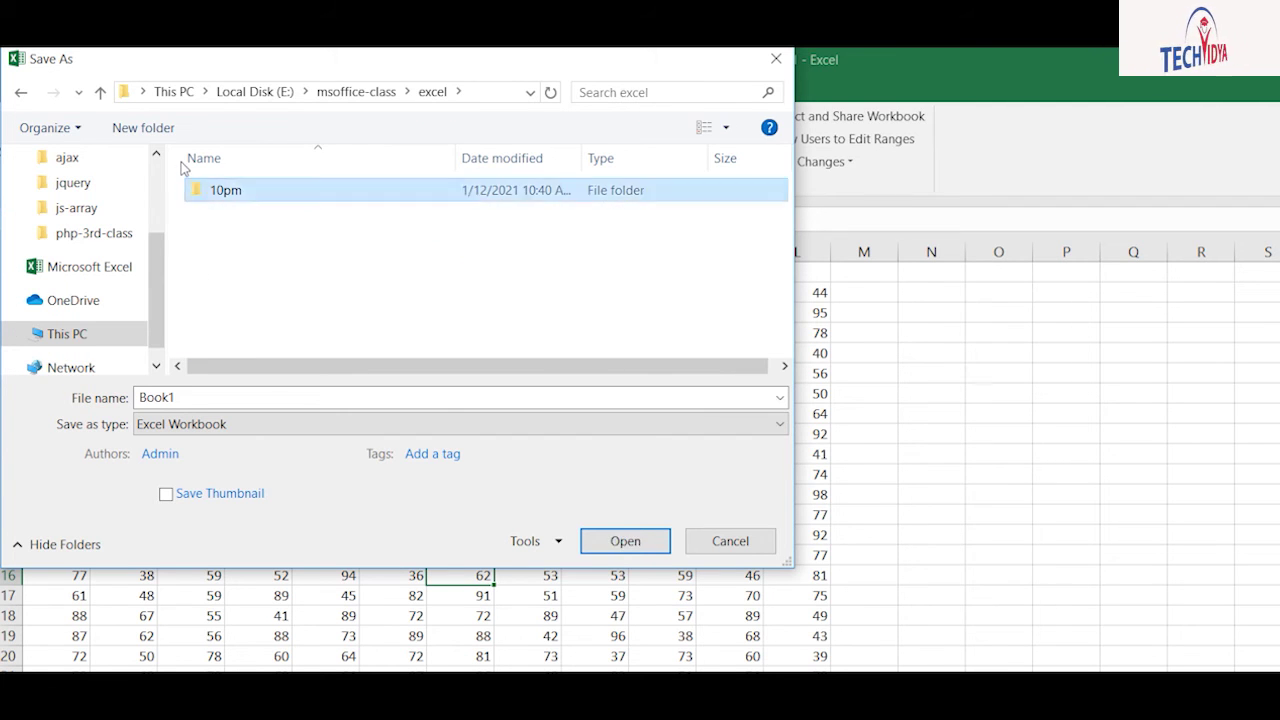
Step: Create a new folder named Sixth-Excel-Class inside 10pm and open it
{"action": "left_click", "coordinate": [135, 127]}
{"action": "type", "text": "Auz"}
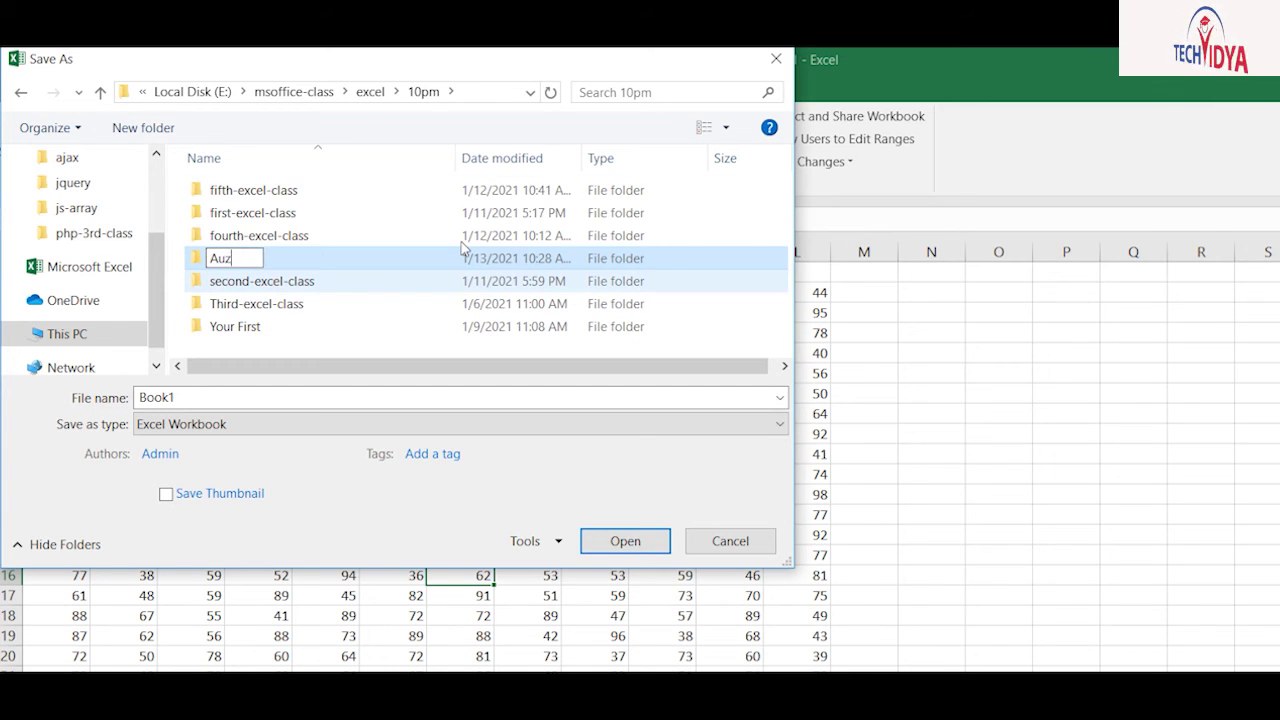
{"action": "key", "text": "BackSpace"}
{"action": "key", "text": "BackSpace"}
{"action": "key", "text": "BackSpace"}
{"action": "key", "text": "BackSpace"}
{"action": "type", "text": "A"}
{"action": "key", "text": "BackSpace"}
{"action": "type", "text": "Su"}
{"action": "key", "text": "BackSpace"}
{"action": "type", "text": "ixth-Excel-Class"}
{"action": "key", "text": "Return"}
{"action": "key", "text": "Return"}
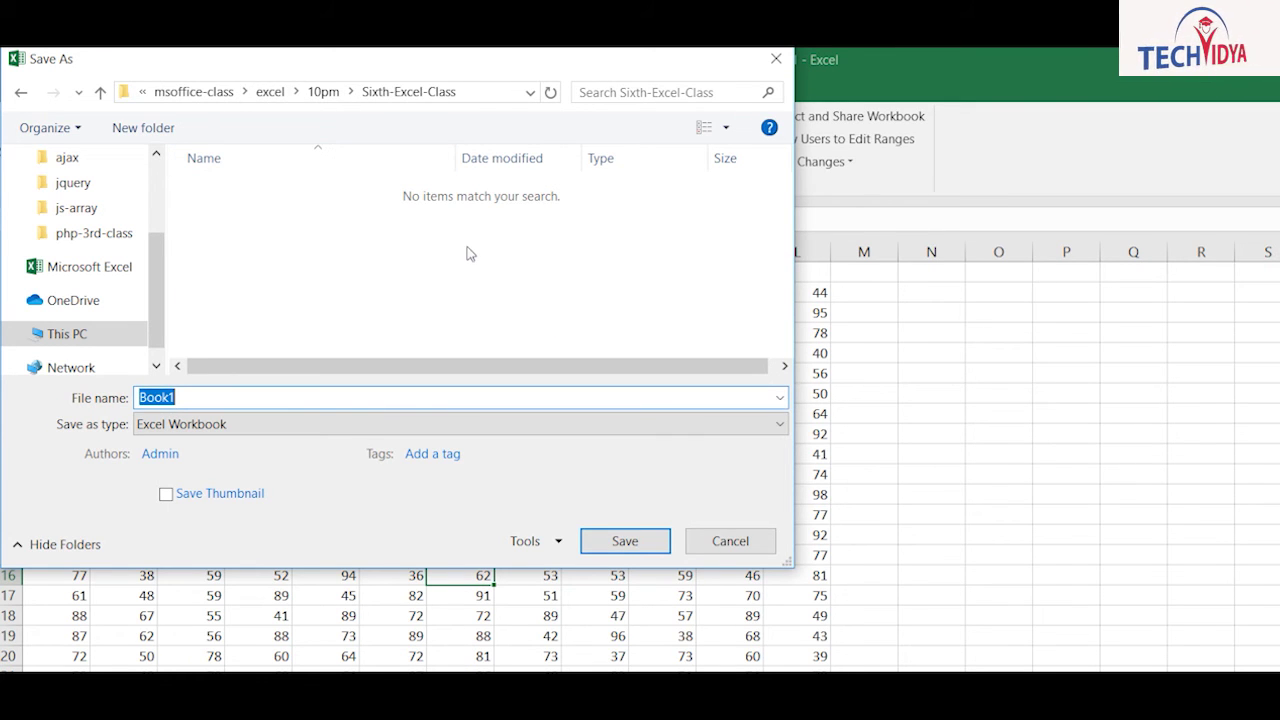
Step: Save the shared workbook as an Excel Macro-Enabled Workbook named Data
{"action": "key", "text": "Tab"}
{"action": "key", "text": "alt+Down"}
{"action": "key", "text": "Down"}
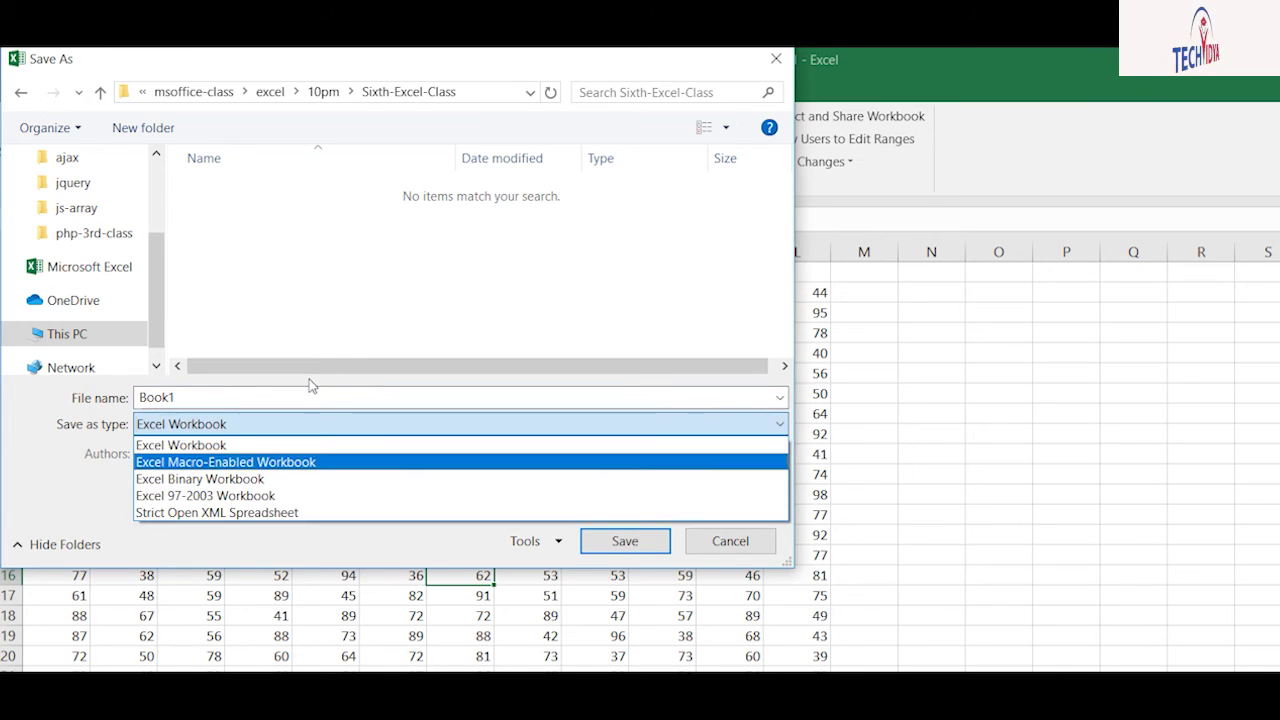
{"action": "key", "text": "Return"}
{"action": "key", "text": "Return"}
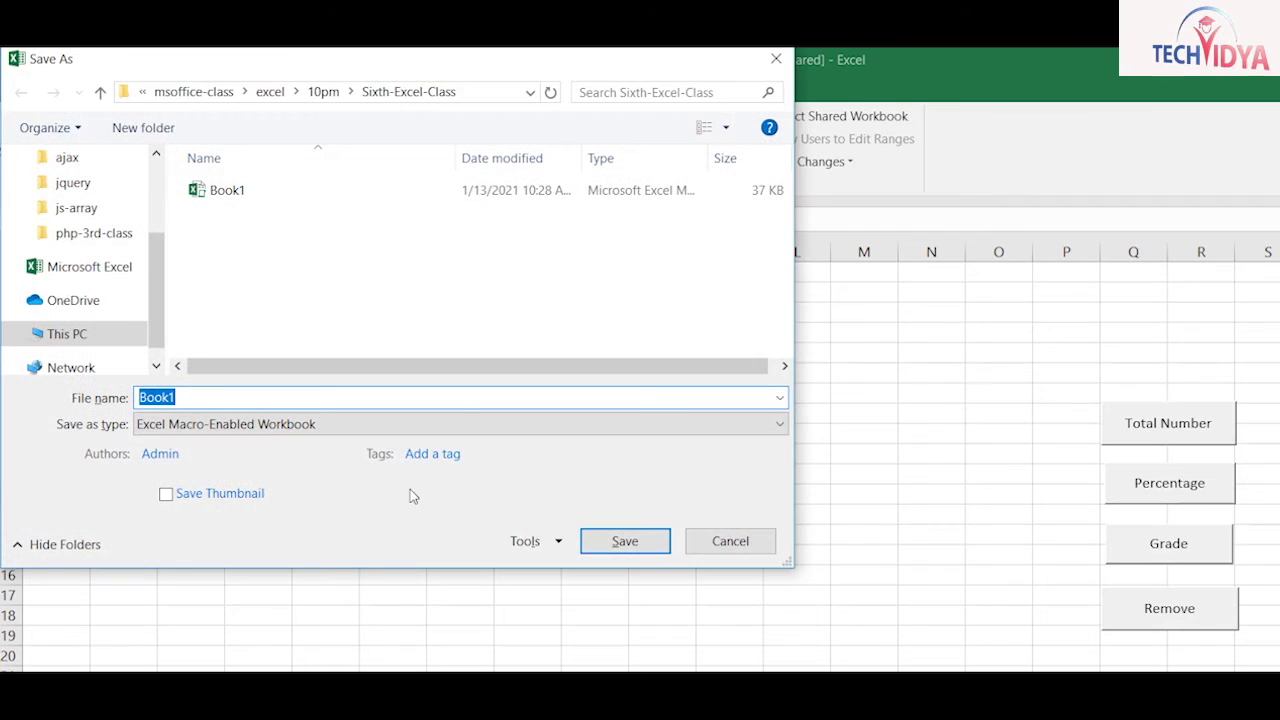
{"action": "left_click", "coordinate": [196, 424]}
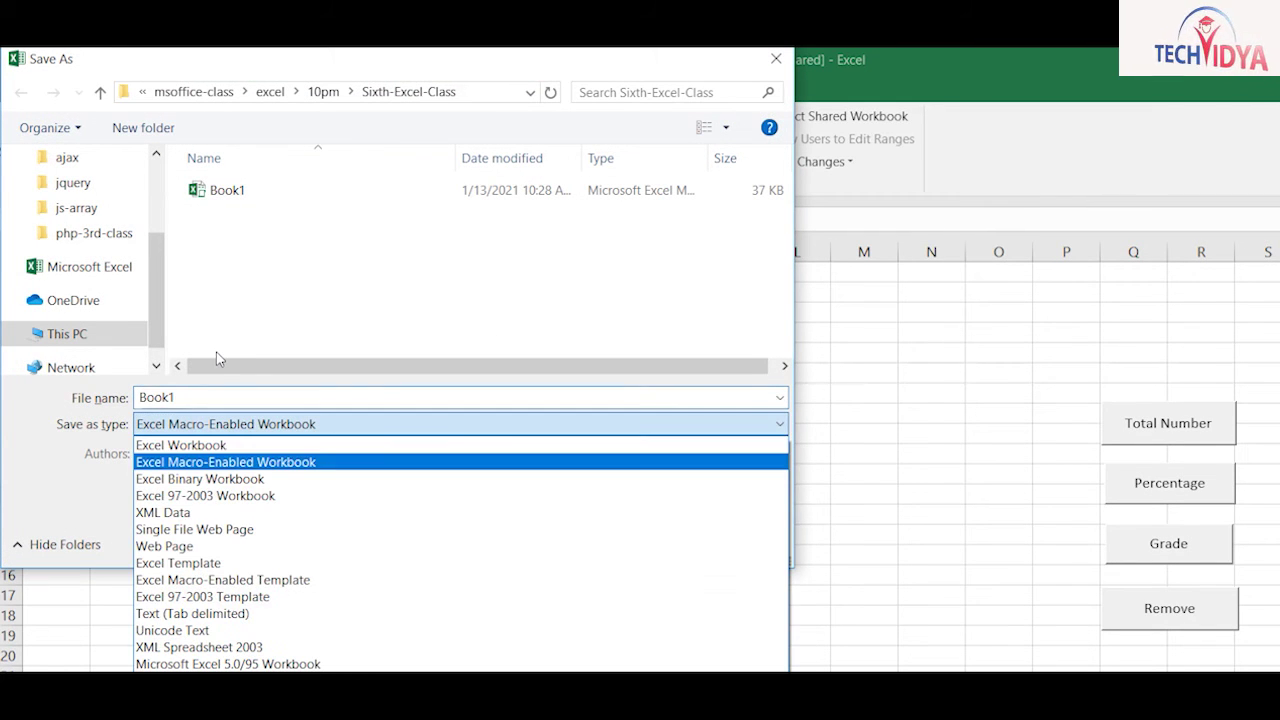
{"action": "left_click", "coordinate": [220, 367]}
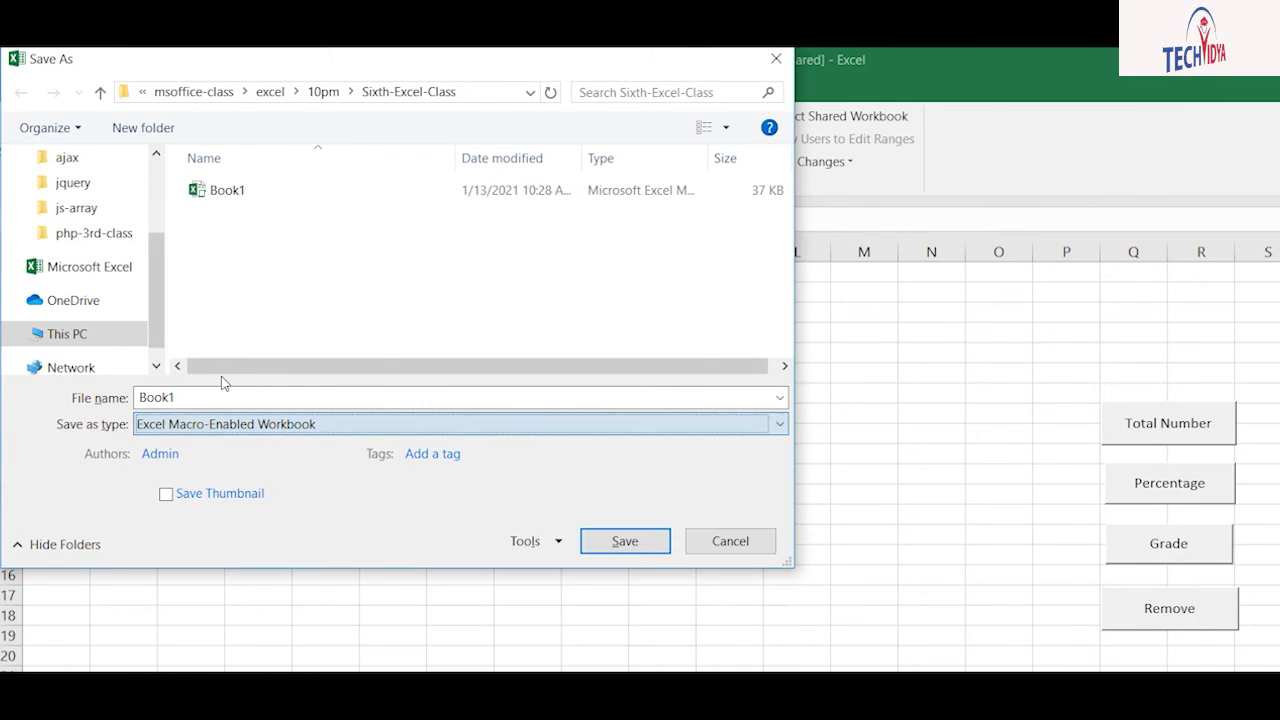
{"action": "key", "text": "shift+Tab"}
{"action": "type", "text": "Data"}
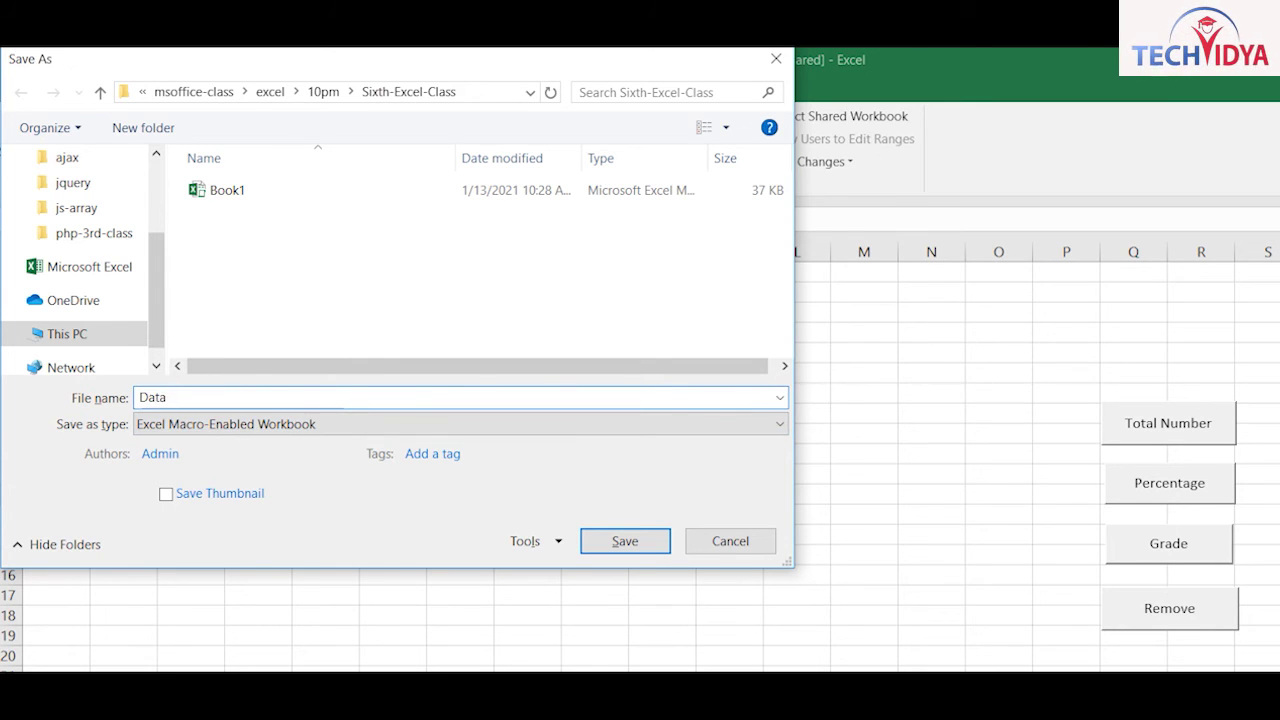
{"action": "key", "text": "Return"}
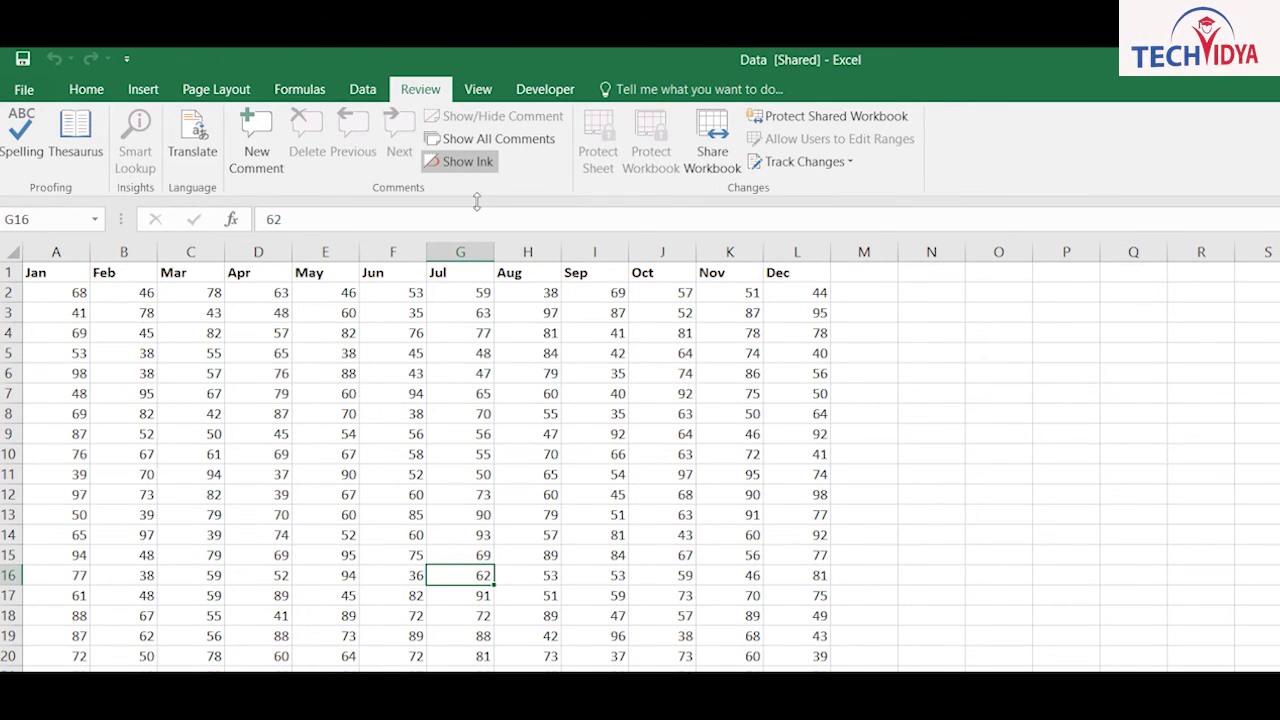
Step: Check who has the shared workbook open, then enter 85 in B5 and 96 in E5
{"action": "left_click", "coordinate": [712, 138]}
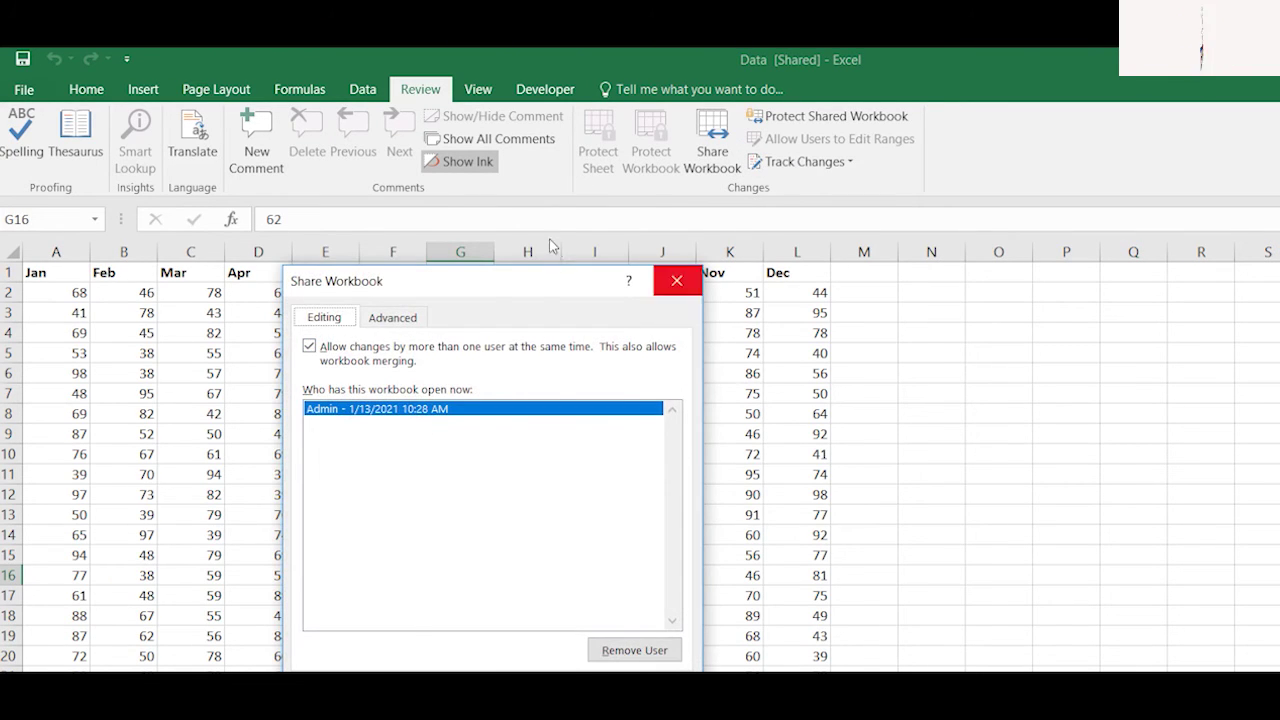
{"action": "left_click", "coordinate": [679, 282]}
{"action": "left_click", "coordinate": [200, 373]}
{"action": "left_click", "coordinate": [138, 373]}
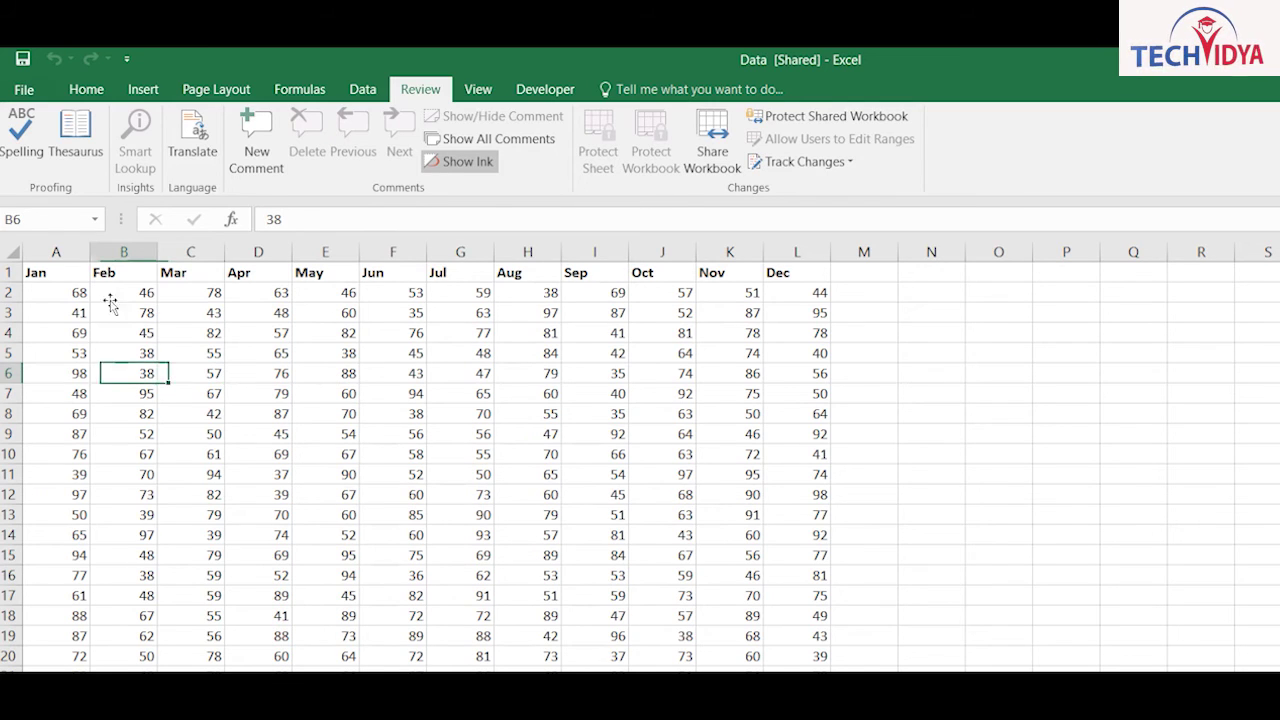
{"action": "left_click", "coordinate": [130, 353]}
{"action": "type", "text": "85"}
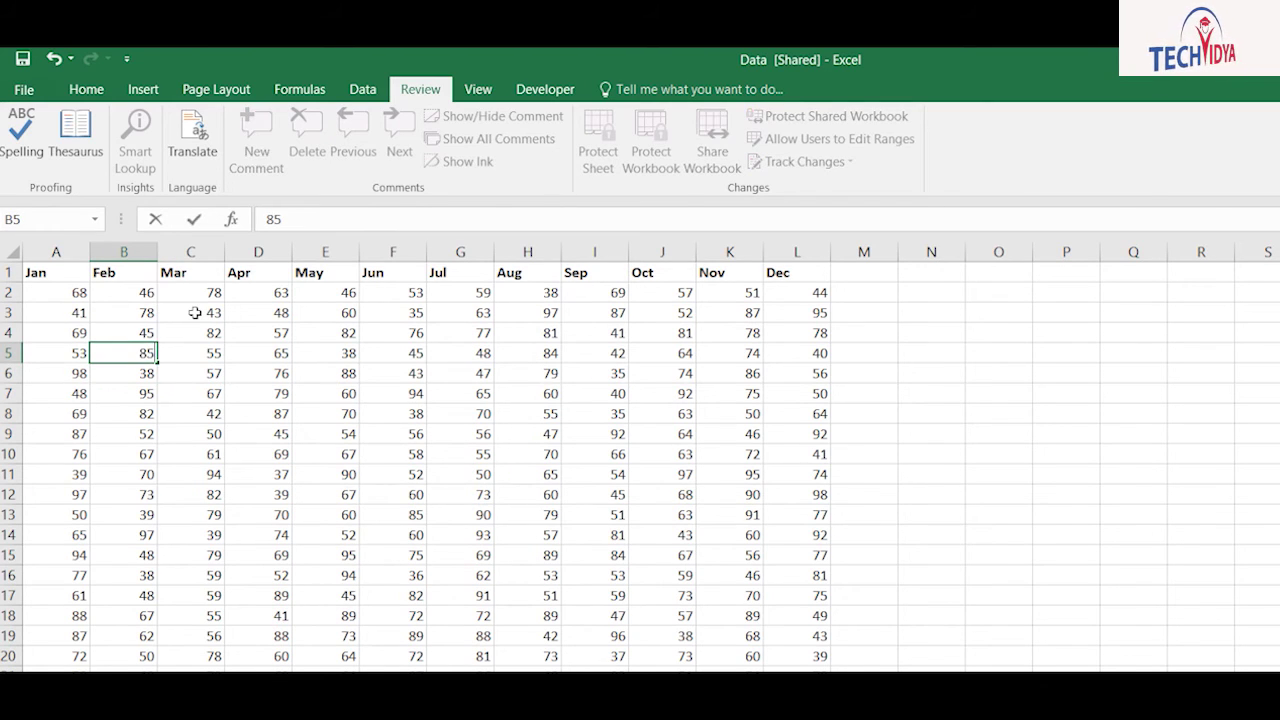
{"action": "key", "text": "Tab"}
{"action": "key", "text": "Tab"}
{"action": "key", "text": "Tab"}
{"action": "type", "text": "96"}
{"action": "key", "text": "Return"}
Step: Enter 34 in B10 and 88 in E13
{"action": "key", "text": "Down"}
{"action": "key", "text": "Down"}
{"action": "key", "text": "Down"}
{"action": "key", "text": "Down"}
{"action": "type", "text": "34"}
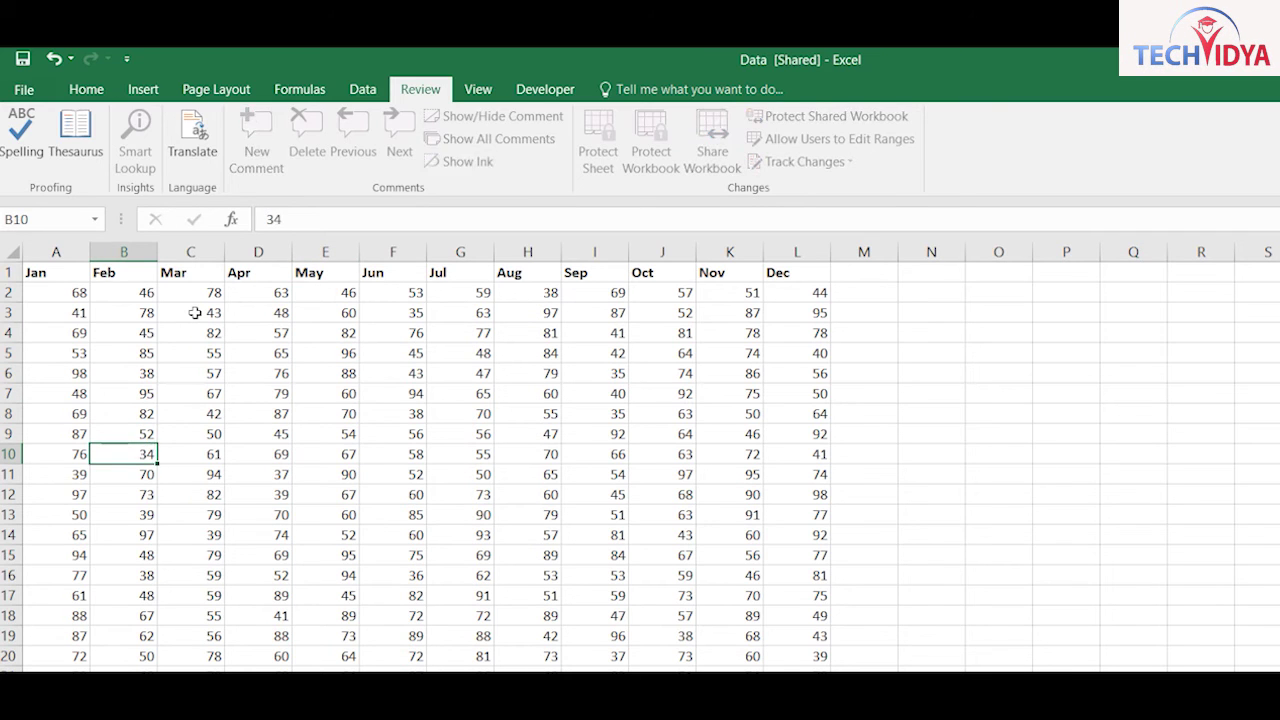
{"action": "key", "text": "Tab"}
{"action": "key", "text": "Tab"}
{"action": "key", "text": "Tab"}
{"action": "type", "text": "6"}
{"action": "key", "text": "Down"}
{"action": "key", "text": "Down"}
{"action": "key", "text": "Down"}
{"action": "type", "text": "88"}
{"action": "key", "text": "Tab"}
{"action": "key", "text": "Tab"}
{"action": "key", "text": "Down"}
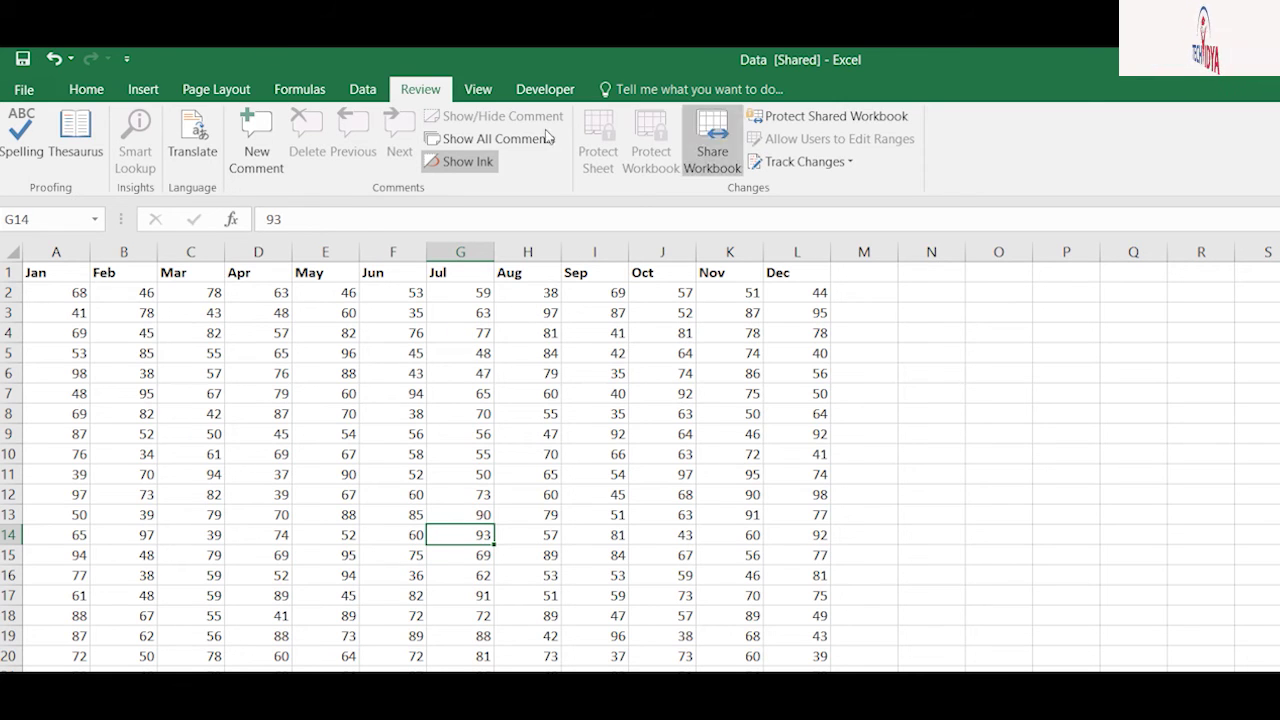
Step: Save the workbook and highlight all tracked changes on the sheet
{"action": "left_click", "coordinate": [803, 161]}
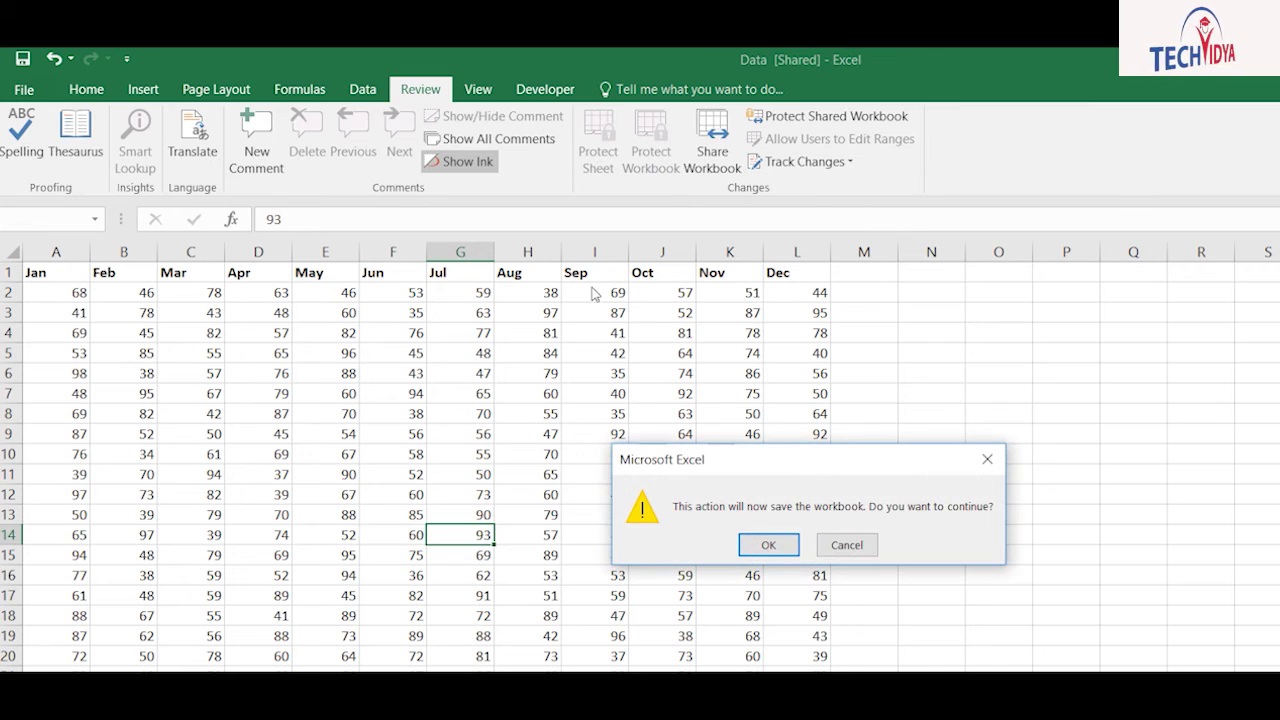
{"action": "key", "text": "Return"}
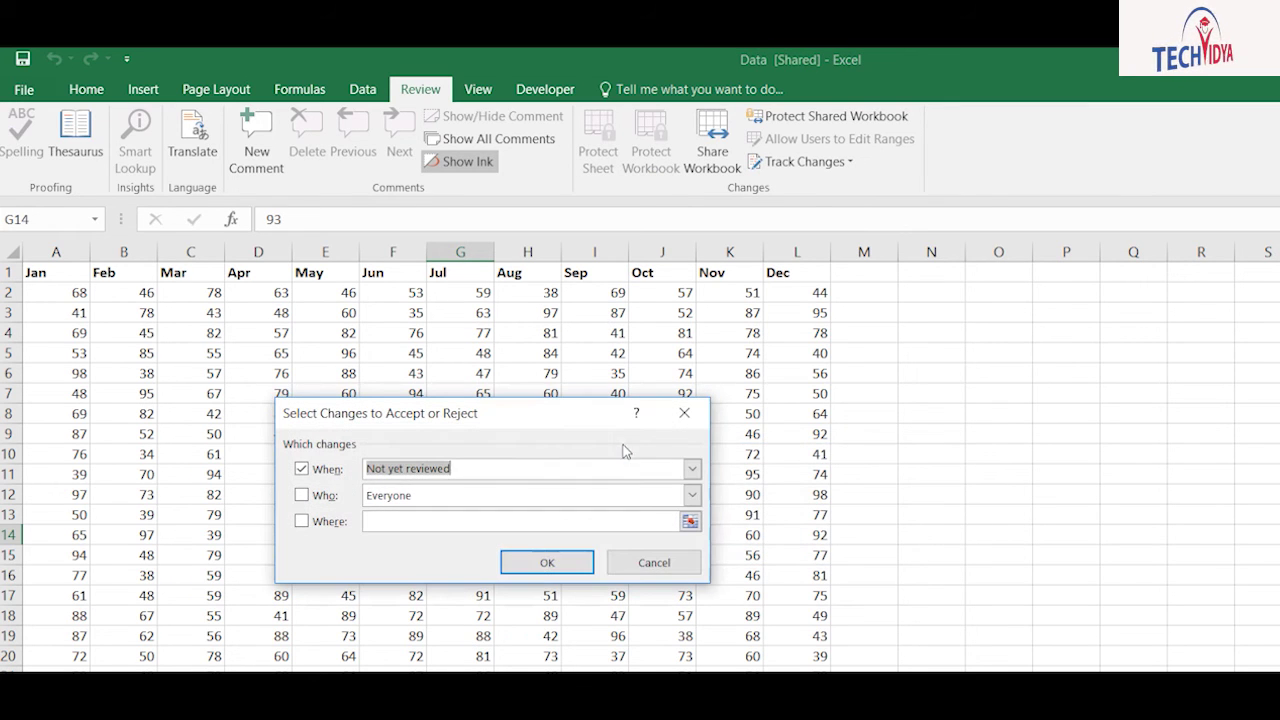
{"action": "key", "text": "Return"}
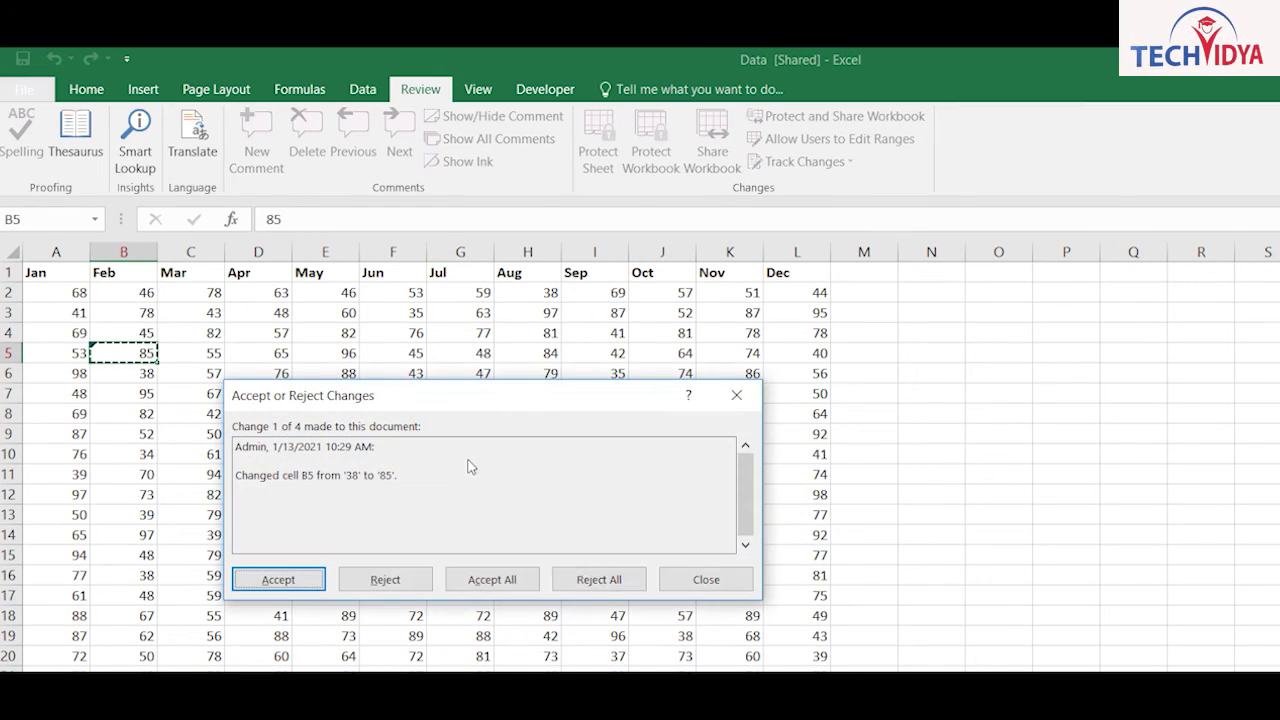
{"action": "left_click", "coordinate": [692, 581]}
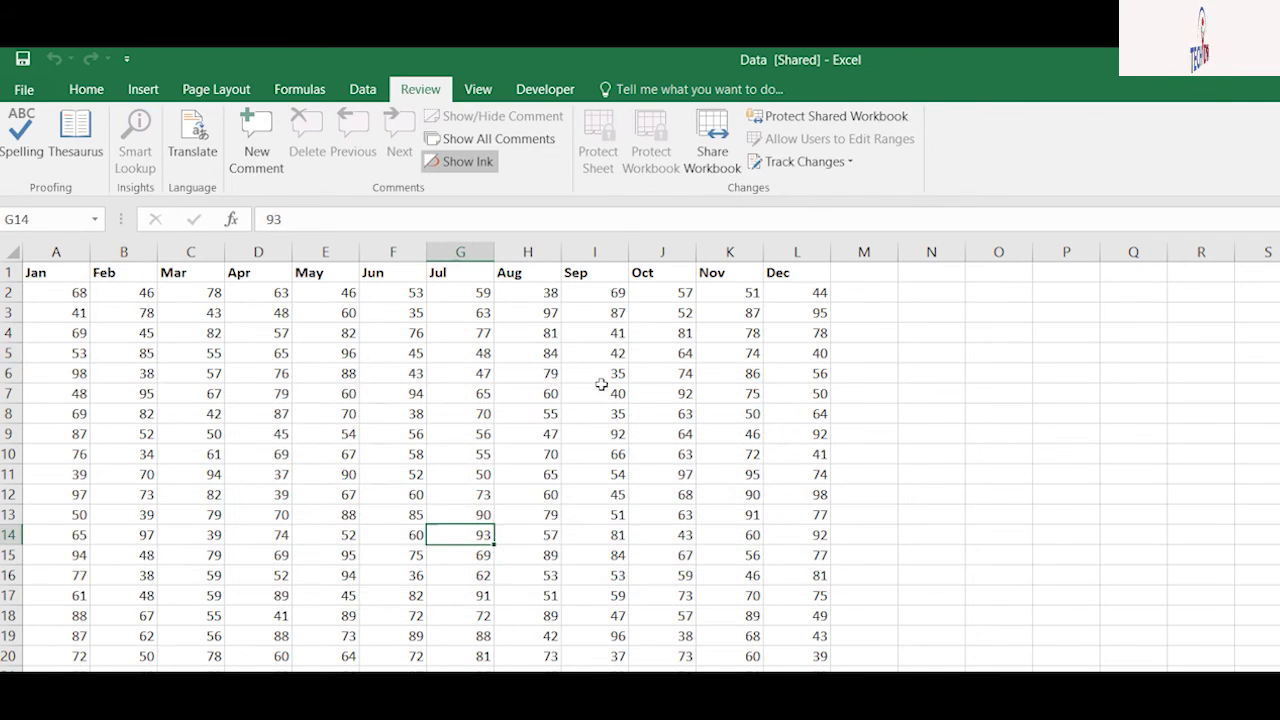
{"action": "left_click", "coordinate": [802, 162]}
{"action": "left_click", "coordinate": [822, 184]}
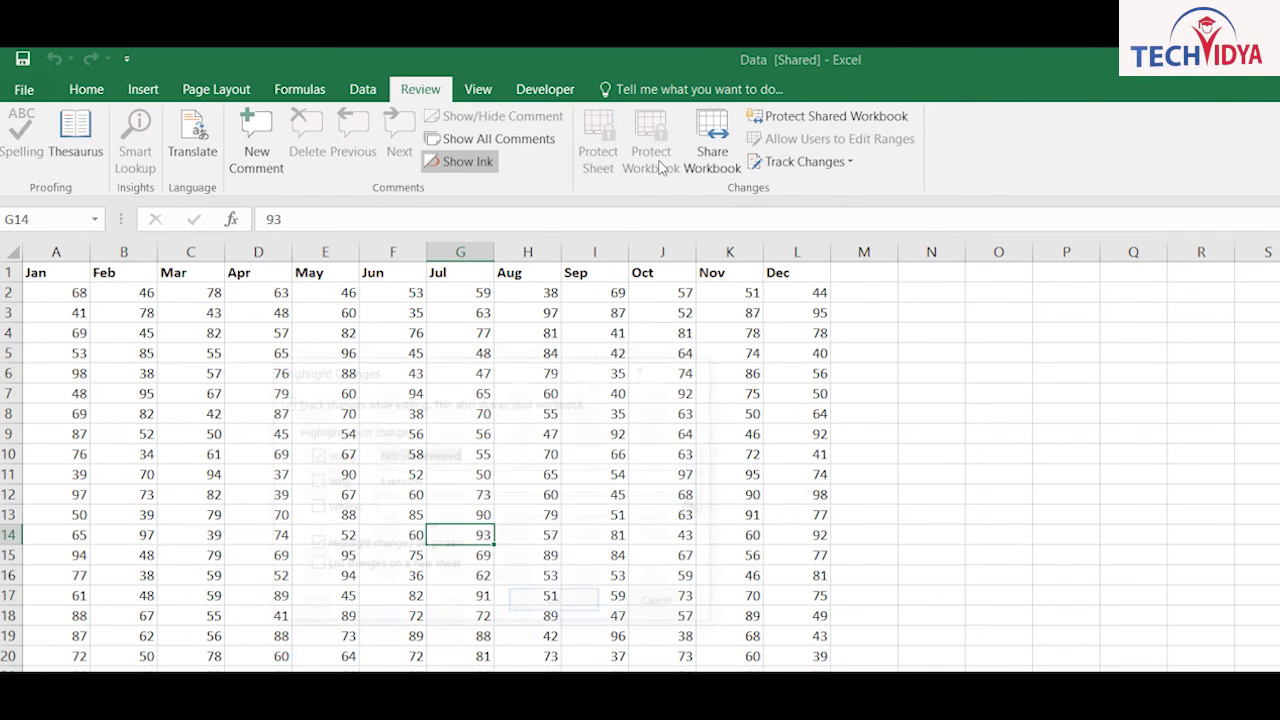
{"action": "left_click", "coordinate": [557, 605]}
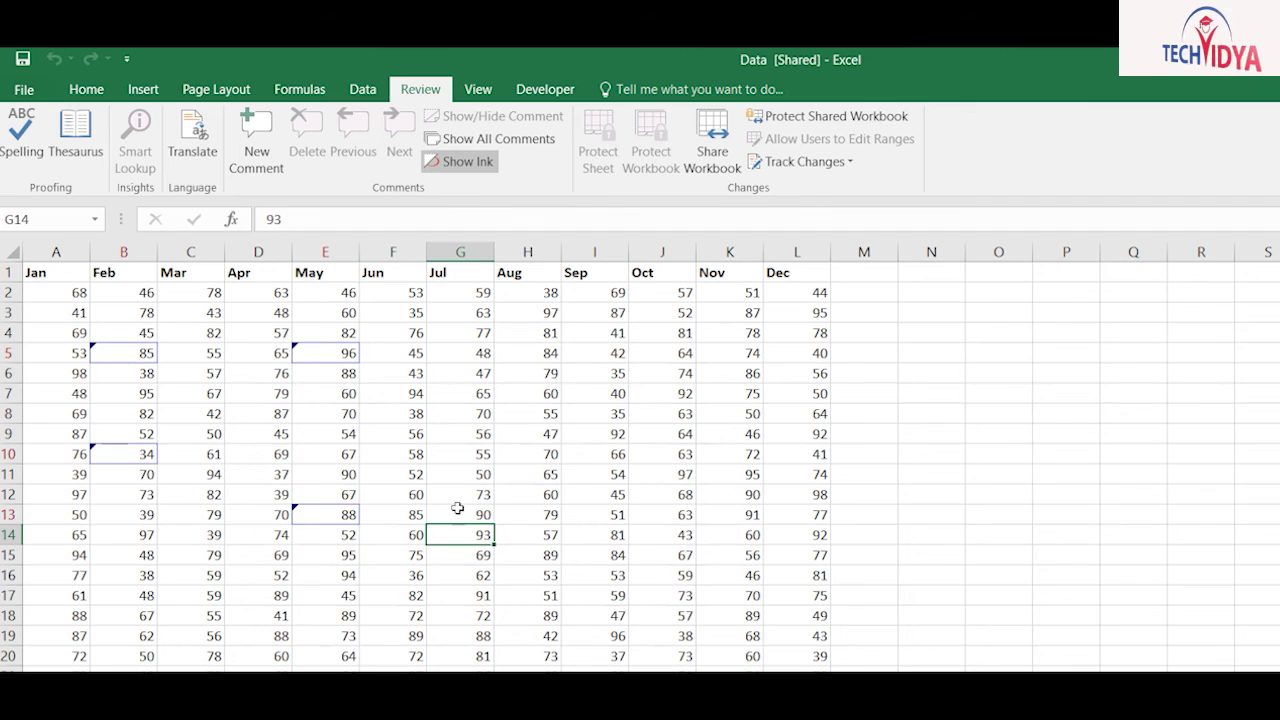
{"action": "left_click", "coordinate": [564, 605]}
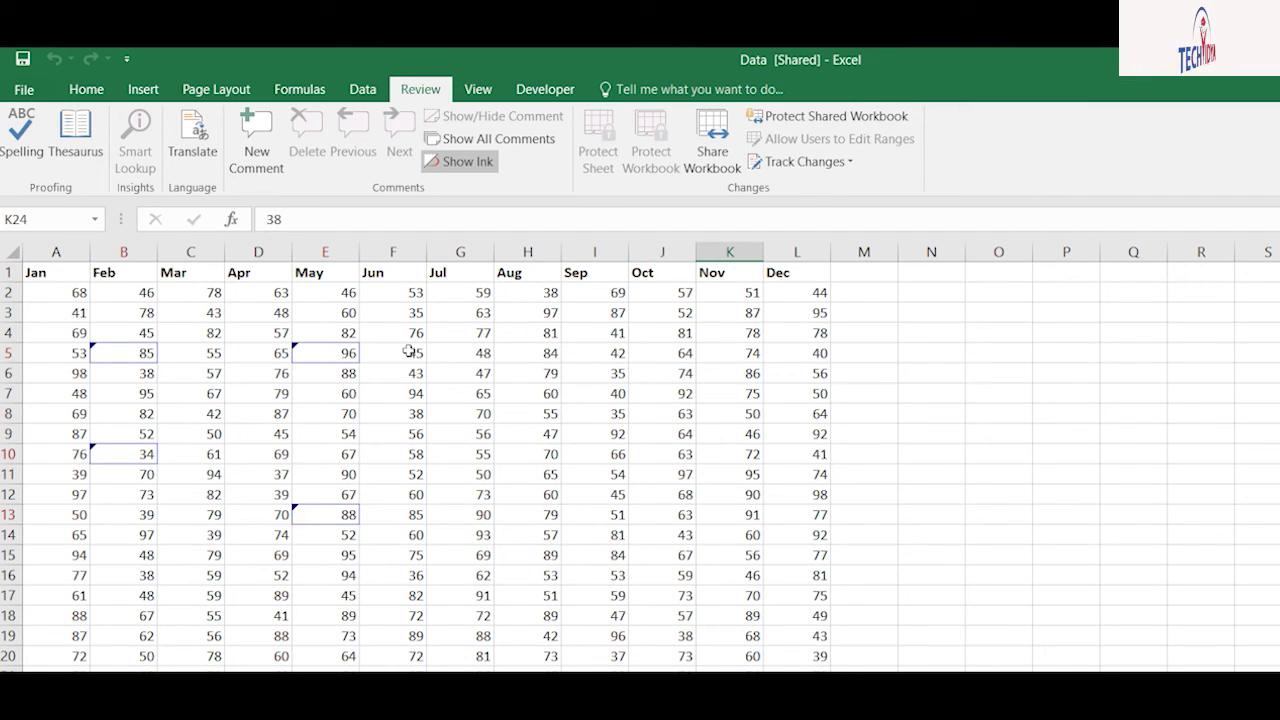
Step: Accept the B5 and B10 edits and reject the E5 and E13 edits
{"action": "left_click", "coordinate": [802, 162]}
{"action": "left_click", "coordinate": [822, 207]}
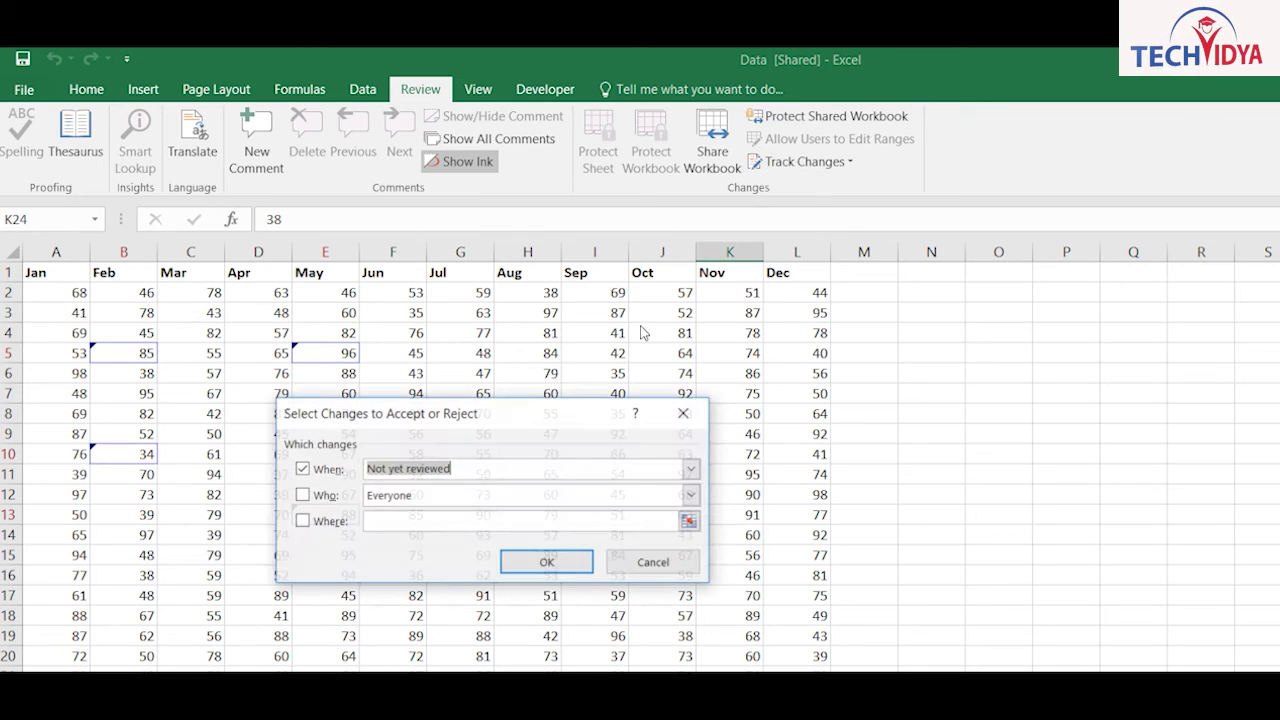
{"action": "left_click", "coordinate": [546, 562]}
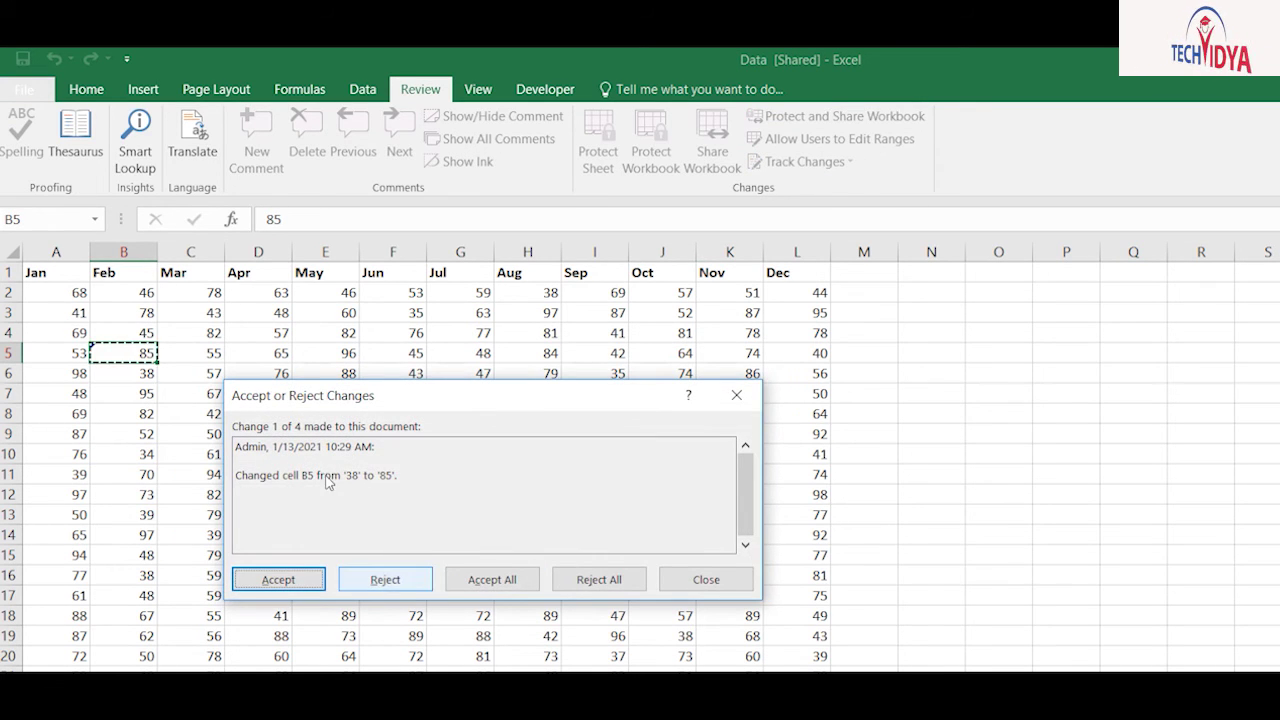
{"action": "left_click_drag", "start_coordinate": [251, 405], "coordinate": [543, 366]}
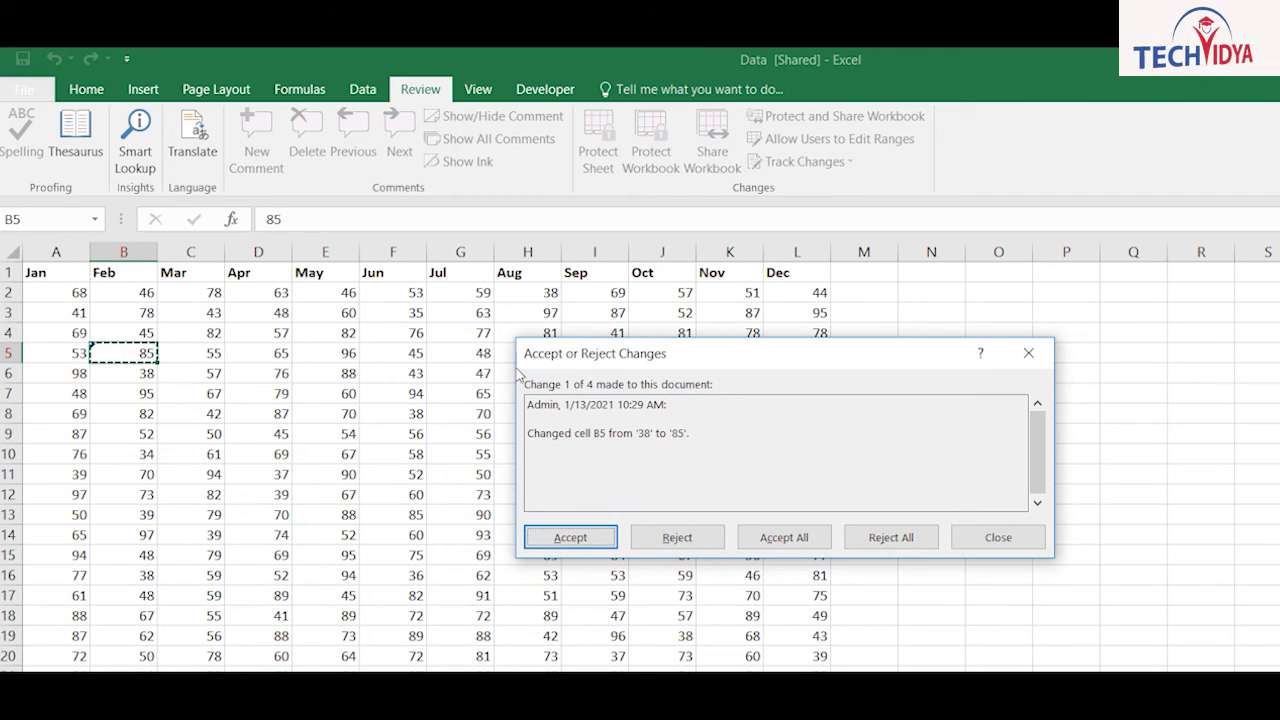
{"action": "key", "text": "Return"}
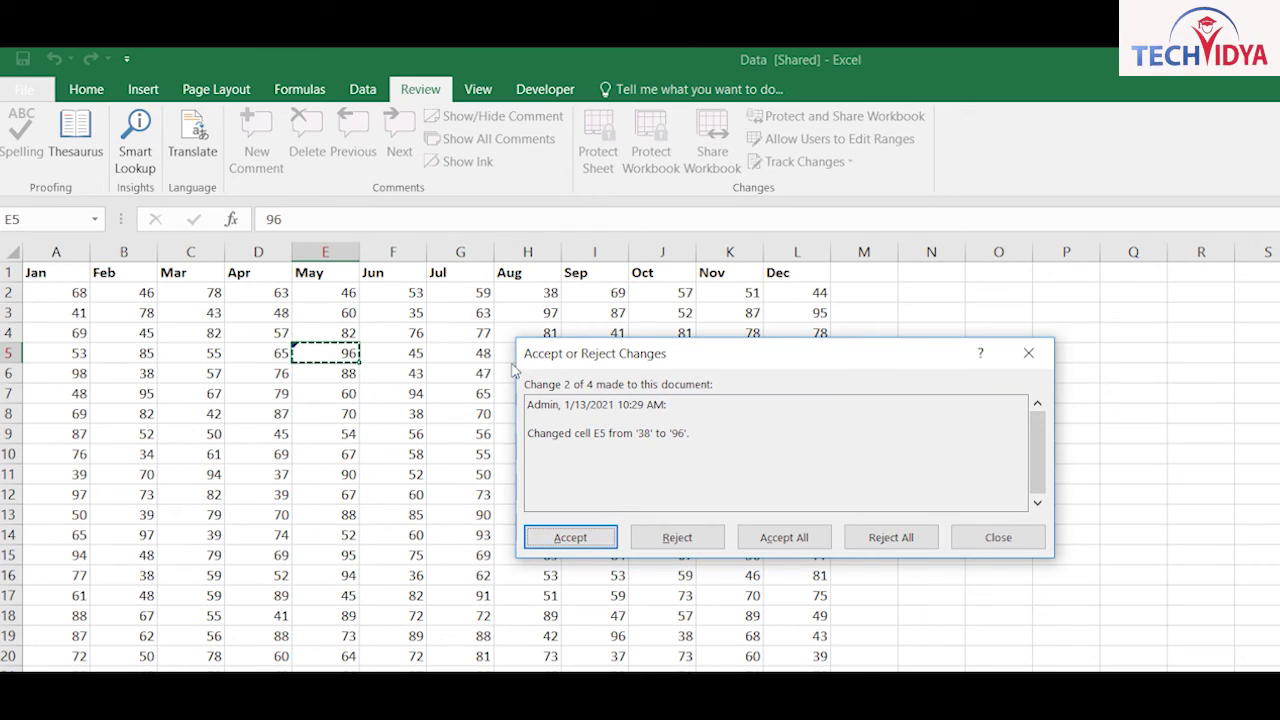
{"action": "left_click", "coordinate": [677, 537]}
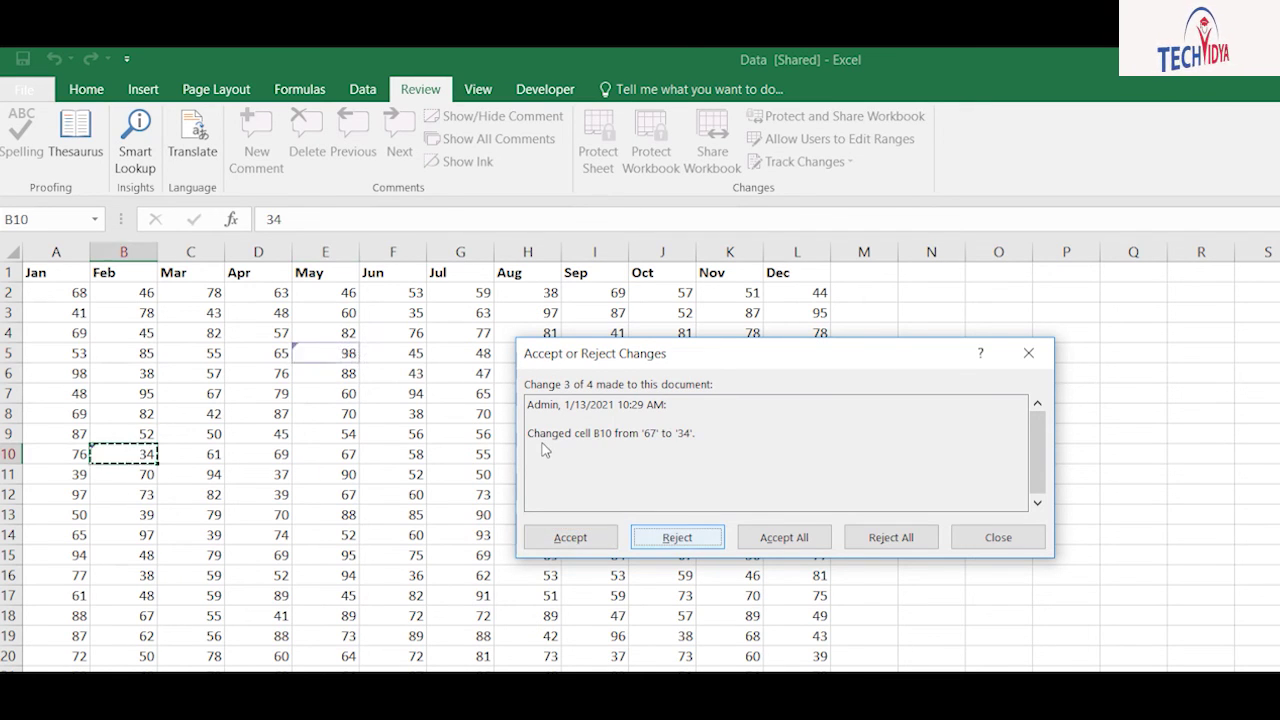
{"action": "left_click", "coordinate": [571, 537]}
{"action": "left_click", "coordinate": [677, 537]}
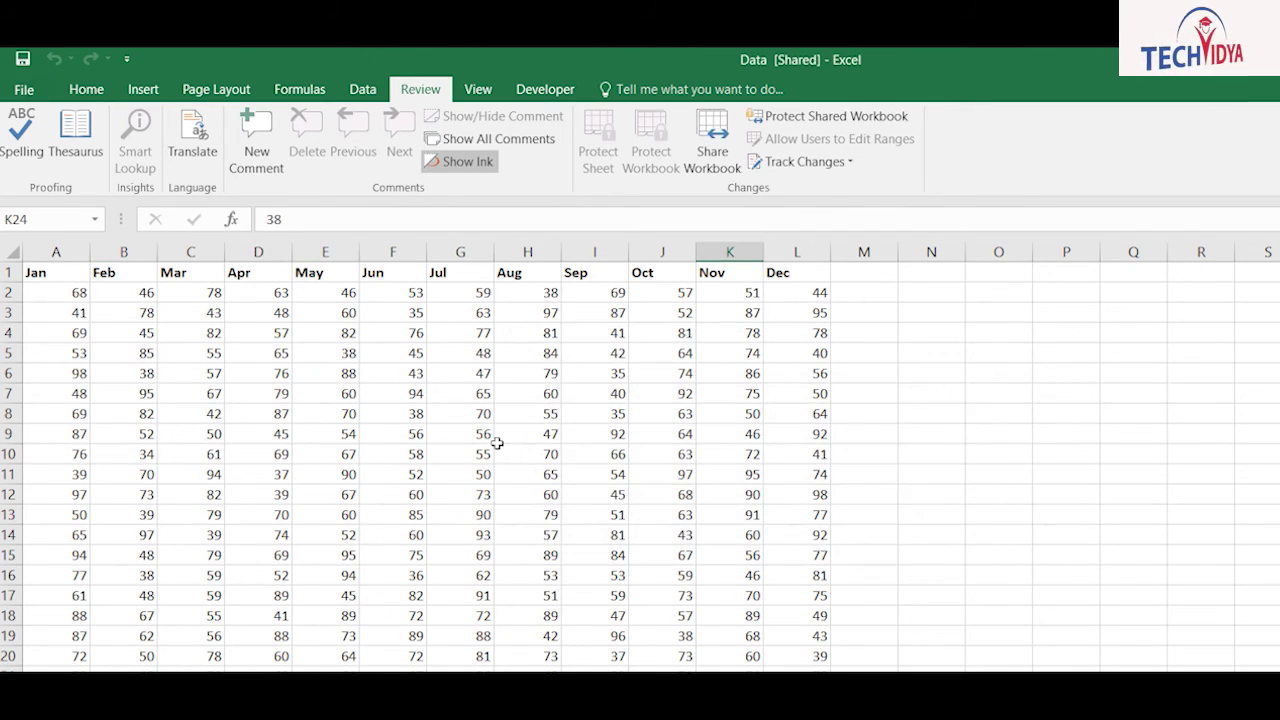
Step: Untick multi-user editing in Share Workbook, confirm, and move to a blank worksheet
{"action": "left_click", "coordinate": [712, 140]}
{"action": "key", "text": "alt+a"}
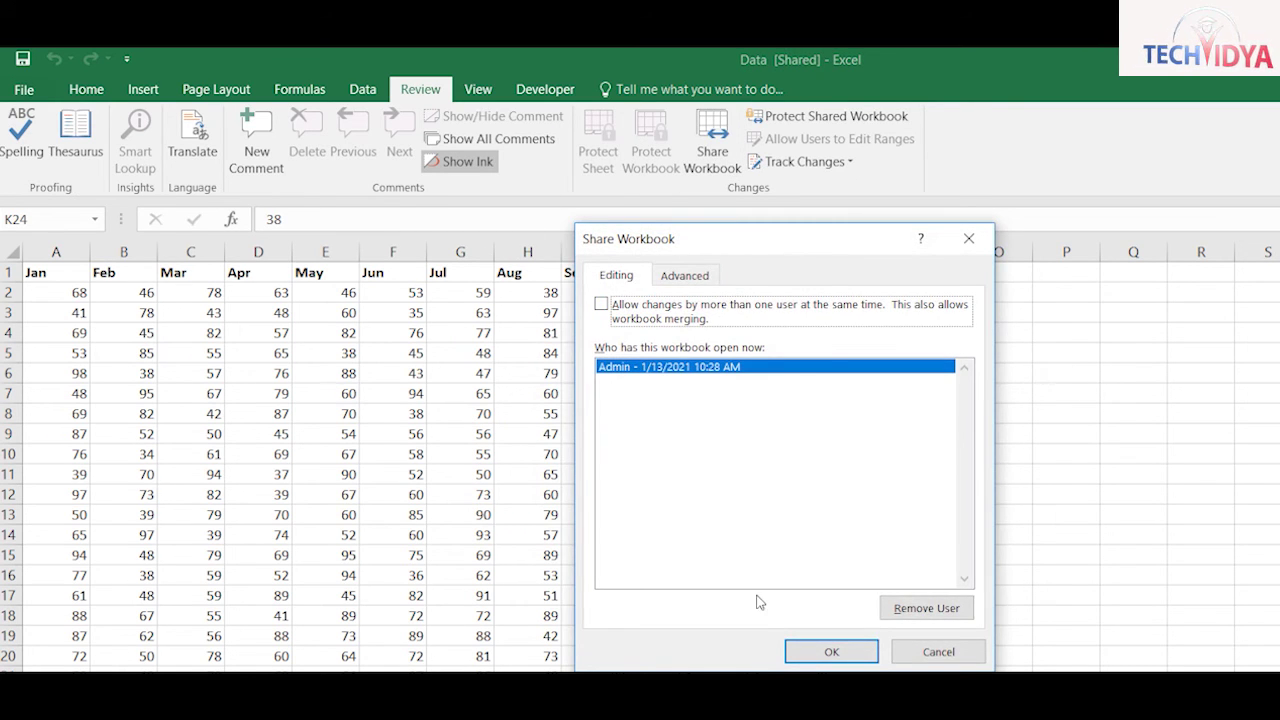
{"action": "key", "text": "Return"}
{"action": "key", "text": "Return"}
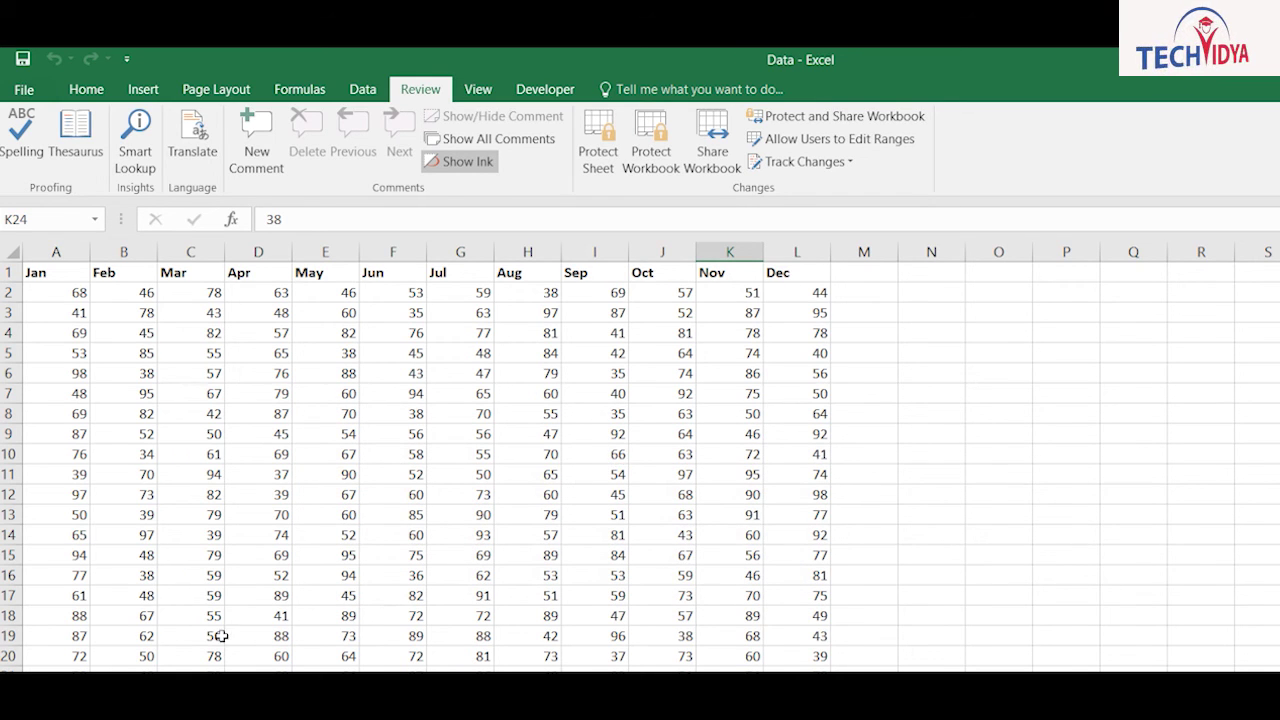
{"action": "key", "text": "ctrl+Page_Down"}
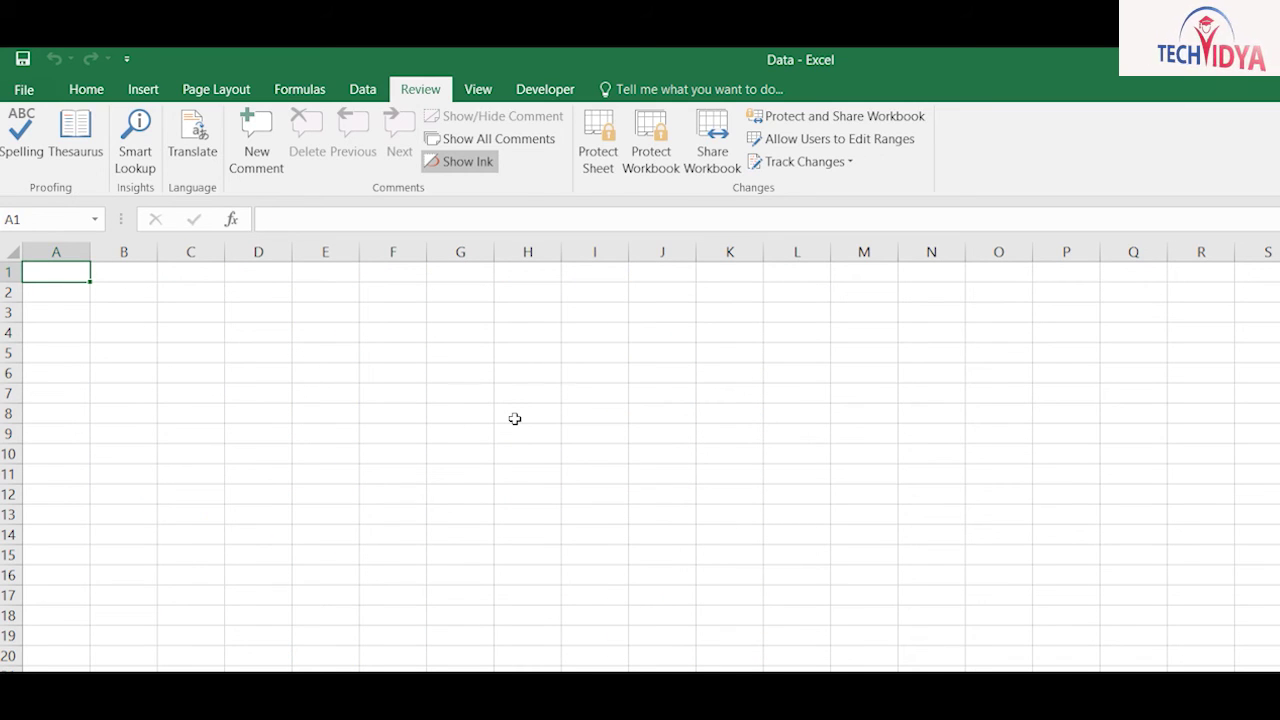
Step: Type the headings items, category and Rate across A1:C1
{"action": "type", "text": "items"}
{"action": "key", "text": "Tab"}
{"action": "type", "text": "category"}
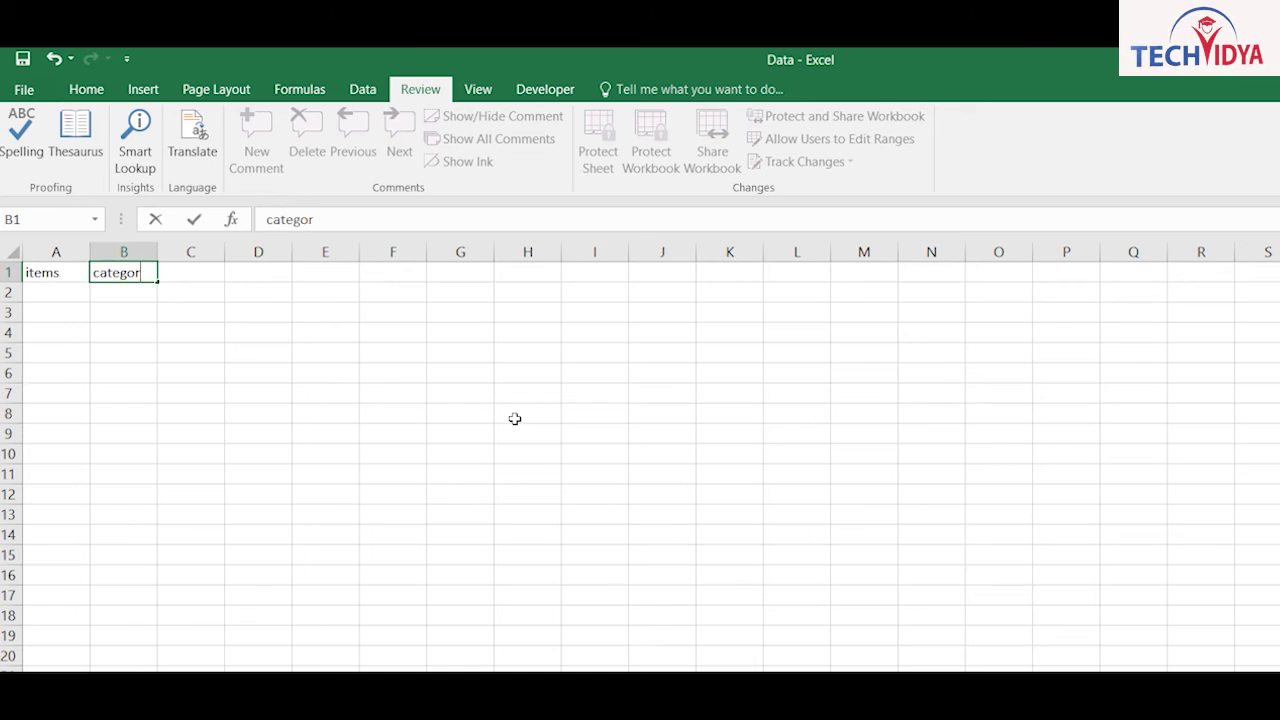
{"action": "key", "text": "Tab"}
{"action": "type", "text": "Rate"}
{"action": "key", "text": "Return"}
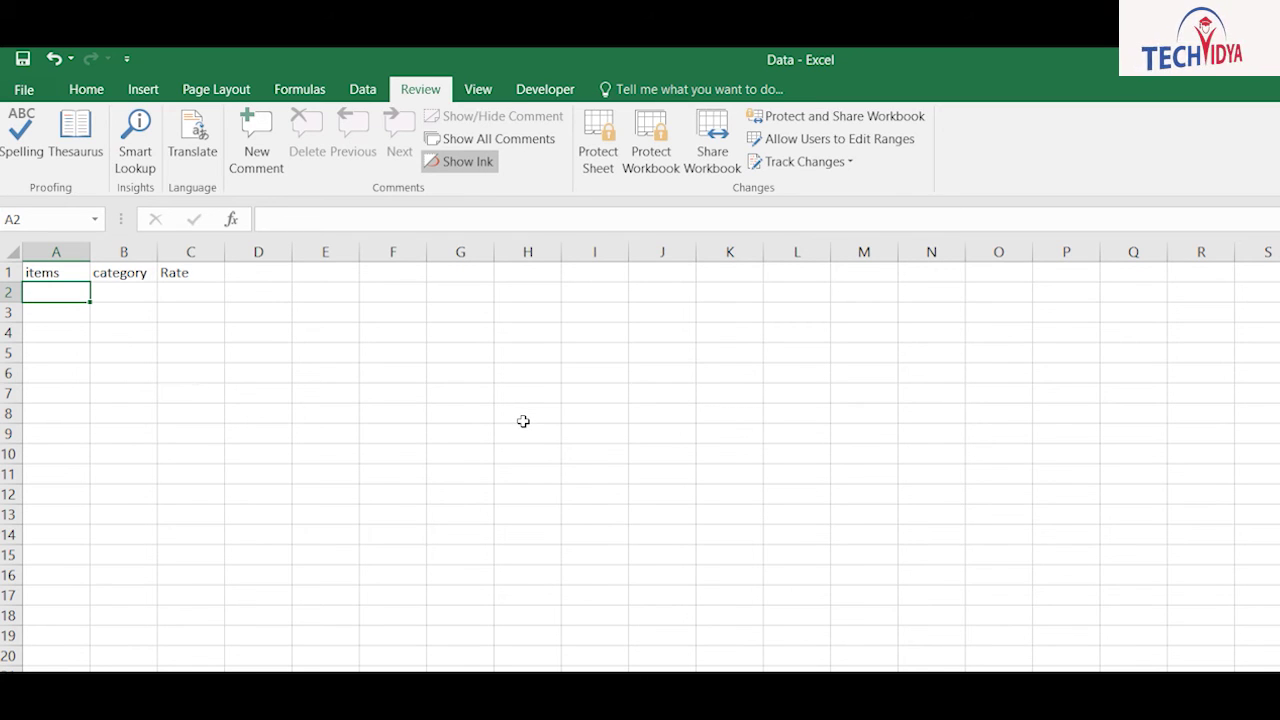
Step: List Ac, Fridge, Washing, Cooler, Lcd and Led down A2:A7
{"action": "type", "text": "Ac"}
{"action": "key", "text": "Return"}
{"action": "type", "text": "Fridge"}
{"action": "key", "text": "Return"}
{"action": "type", "text": "Washing"}
{"action": "key", "text": "Return"}
{"action": "type", "text": "Cooler"}
{"action": "key", "text": "Return"}
{"action": "type", "text": "Lcd"}
{"action": "key", "text": "Return"}
{"action": "type", "text": "Led"}
{"action": "key", "text": "Return"}
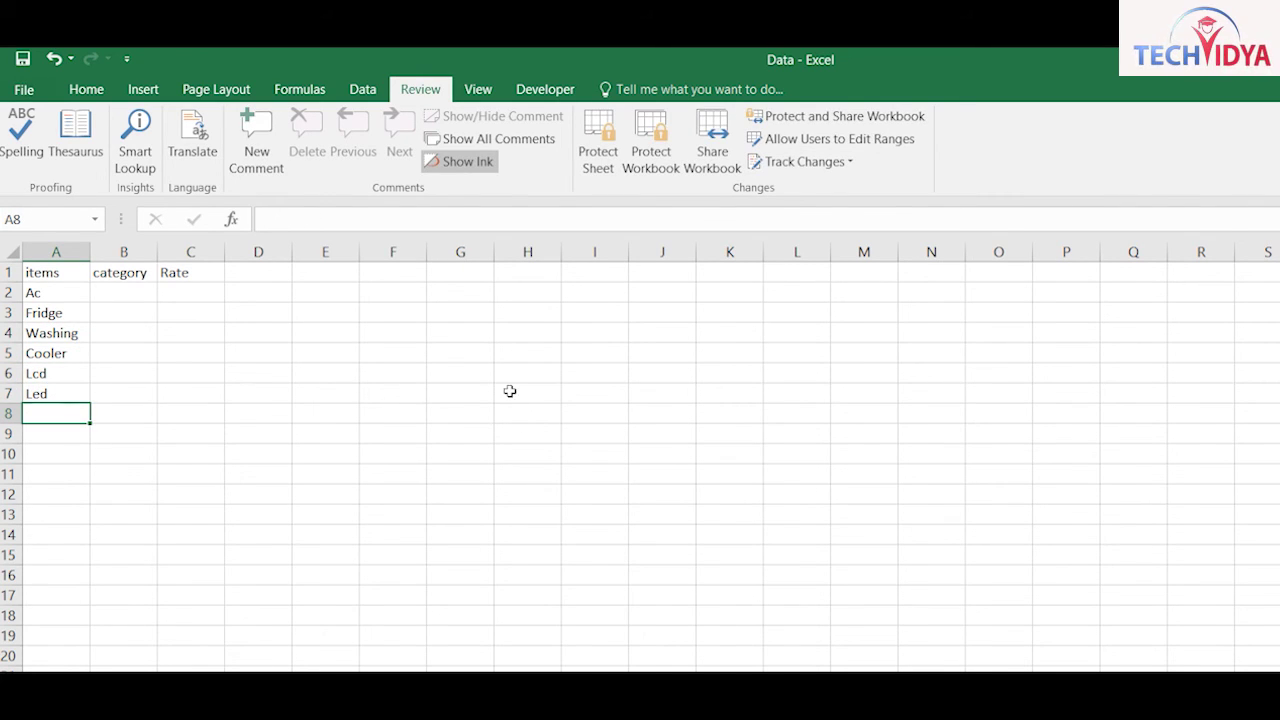
Step: Add Tubelight, Mobile and Charger in A8:A10
{"action": "type", "text": "Cooler"}
{"action": "key", "text": "Escape"}
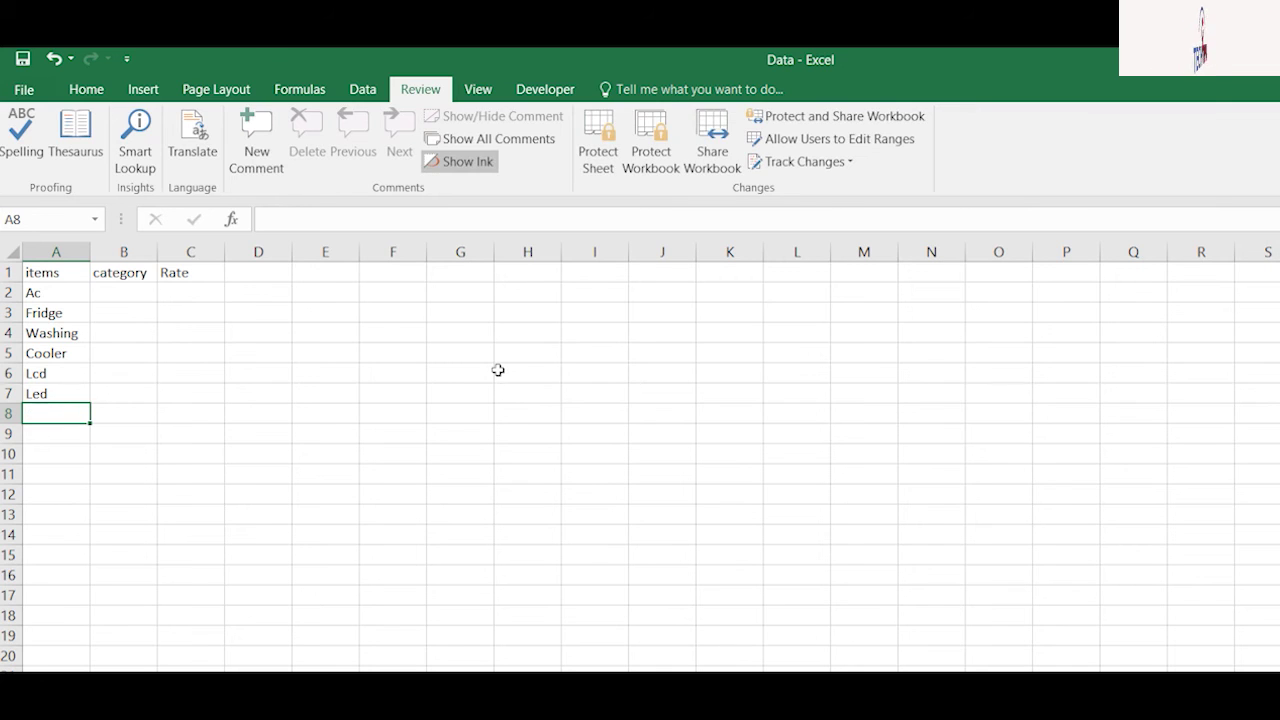
{"action": "type", "text": "Tubelight"}
{"action": "key", "text": "Return"}
{"action": "type", "text": "Mobile"}
{"action": "key", "text": "Return"}
{"action": "type", "text": "Char"}
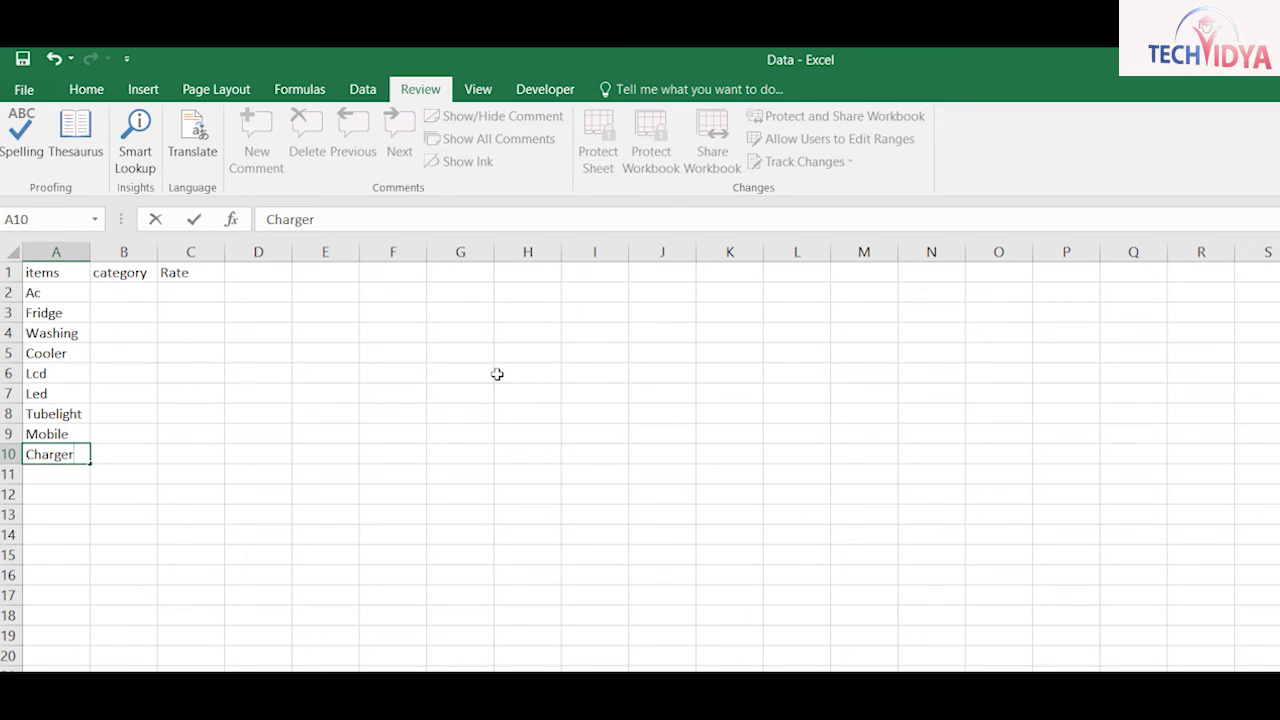
{"action": "type", "text": "ger"}
{"action": "key", "text": "Return"}
{"action": "key", "text": "Up"}
{"action": "key", "text": "Up"}
{"action": "key", "text": "Up"}
{"action": "key", "text": "Up"}
{"action": "key", "text": "Up"}
{"action": "key", "text": "Up"}
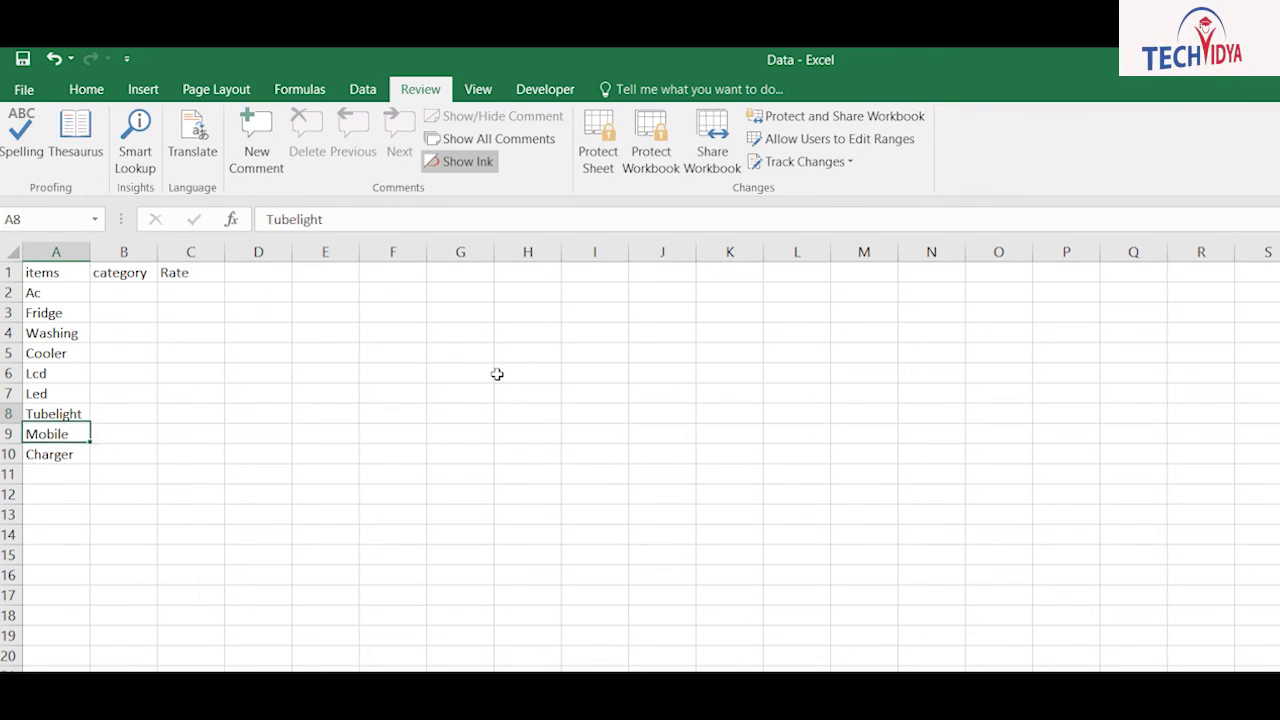
{"action": "key", "text": "Right"}
{"action": "key", "text": "Up"}
{"action": "key", "text": "Up"}
{"action": "key", "text": "Up"}
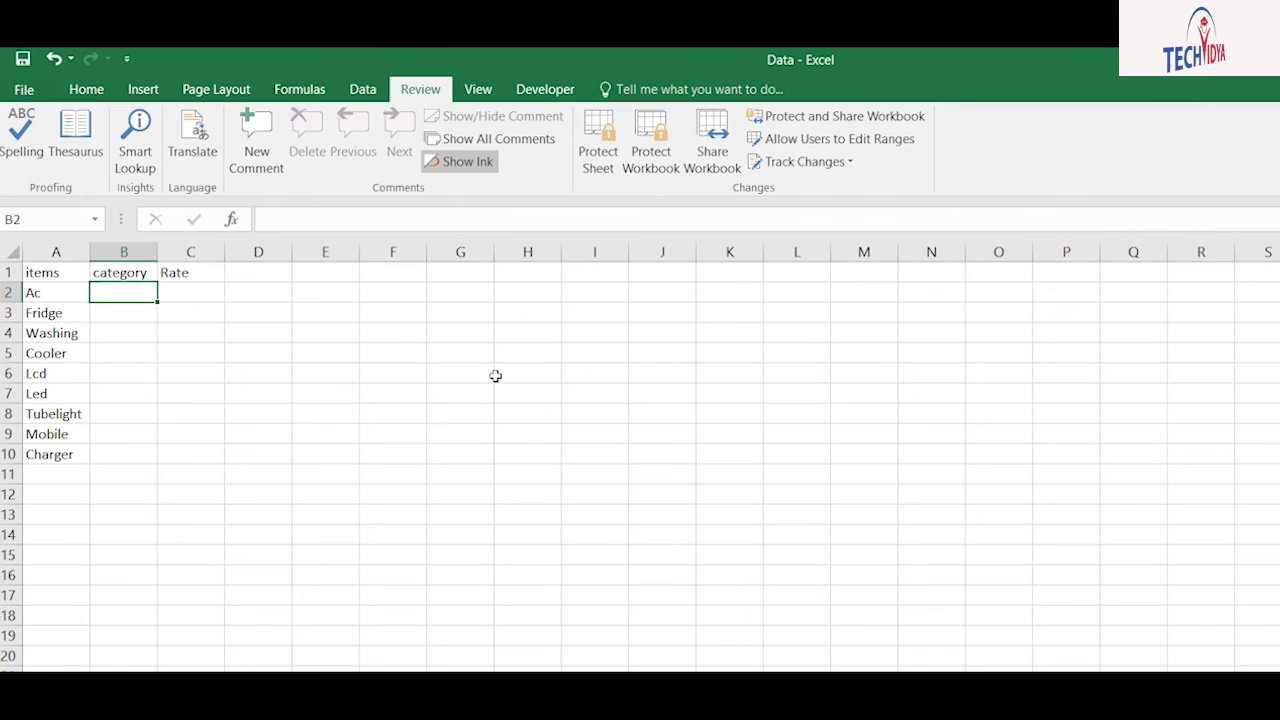
{"action": "key", "text": "Up"}
Step: Replace the category heading in B1 with Rate and clear C1
{"action": "key", "text": "Delete"}
{"action": "key", "text": "Right"}
{"action": "key", "text": "Delete"}
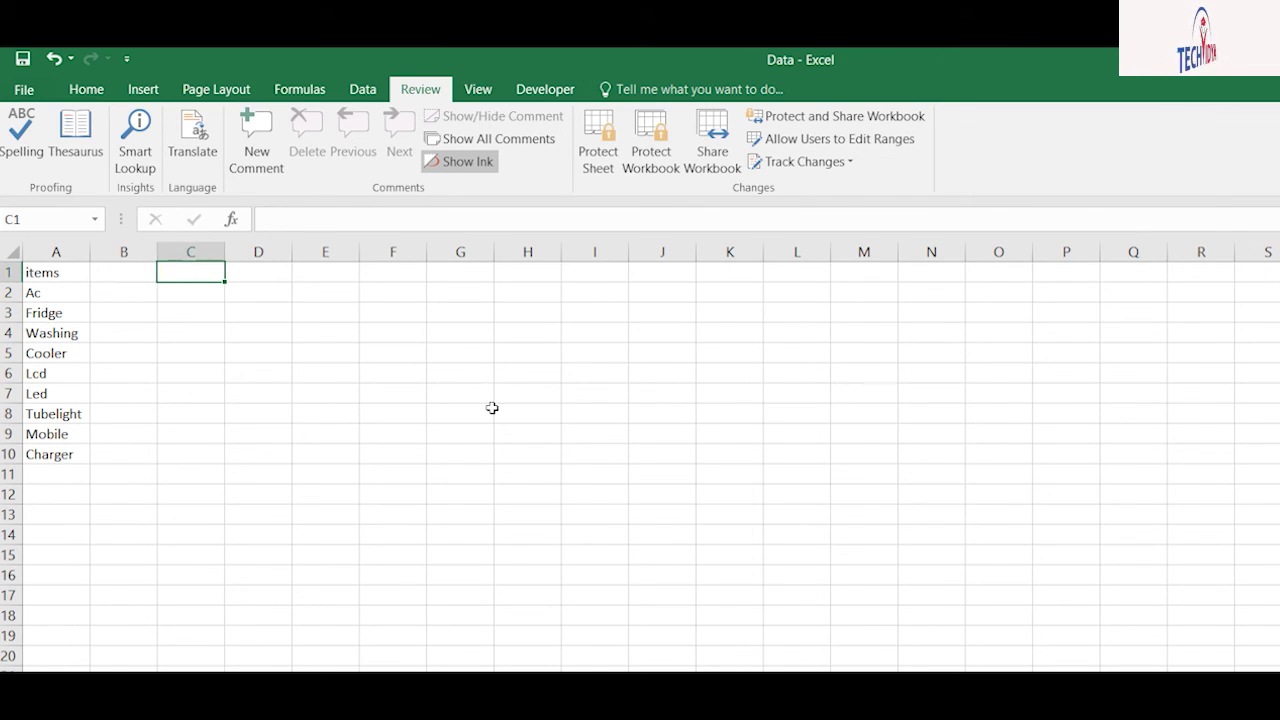
{"action": "key", "text": "Left"}
{"action": "type", "text": "Rage"}
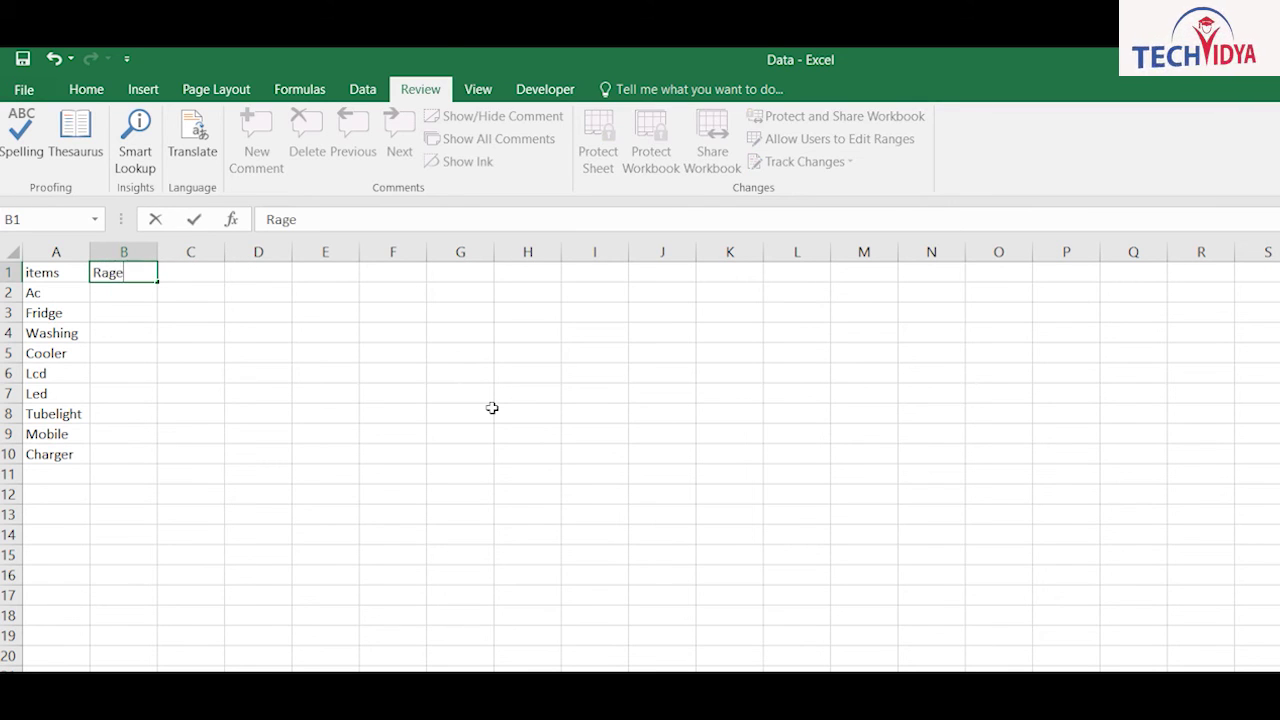
{"action": "key", "text": "BackSpace"}
{"action": "type", "text": "te"}
{"action": "key", "text": "Return"}
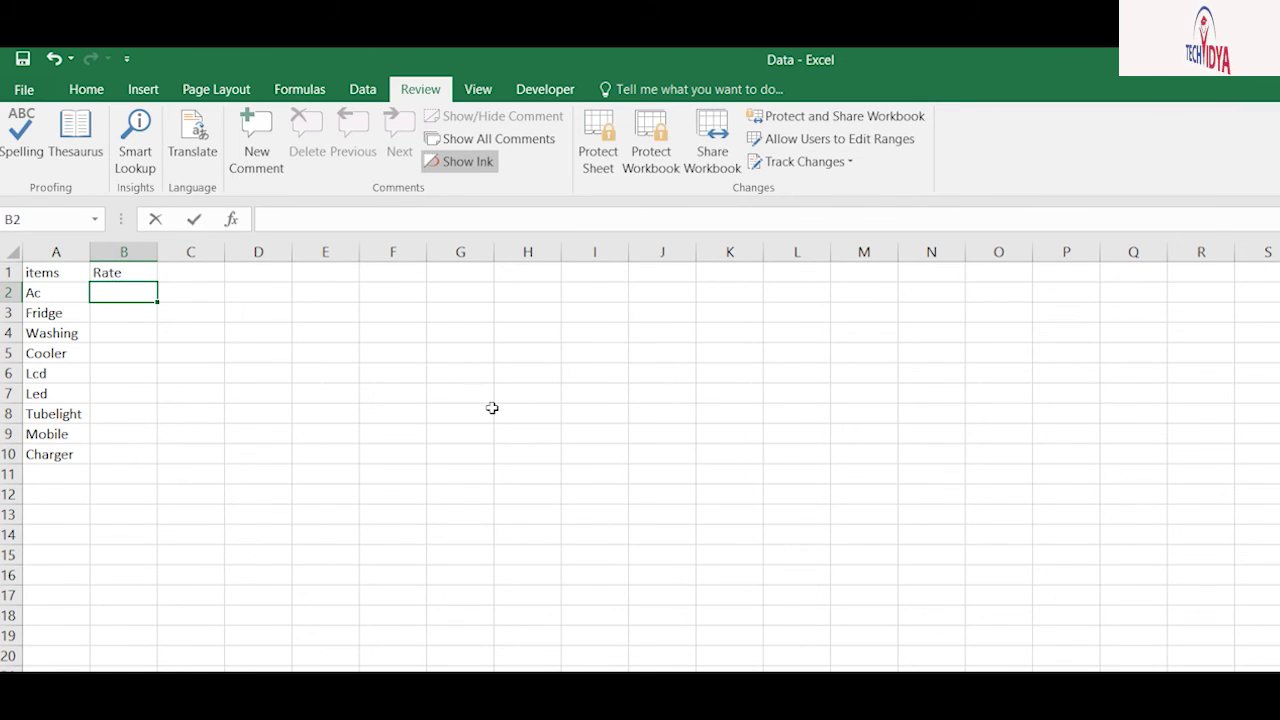
Step: Enter rates 35000 for Ac, 15000 Fridge, 18500 Washing and 5000 Cooler
{"action": "type", "text": "35000"}
{"action": "key", "text": "Return"}
{"action": "type", "text": "15000"}
{"action": "key", "text": "Return"}
{"action": "type", "text": "18500"}
{"action": "key", "text": "Return"}
{"action": "type", "text": "5000"}
{"action": "key", "text": "Return"}
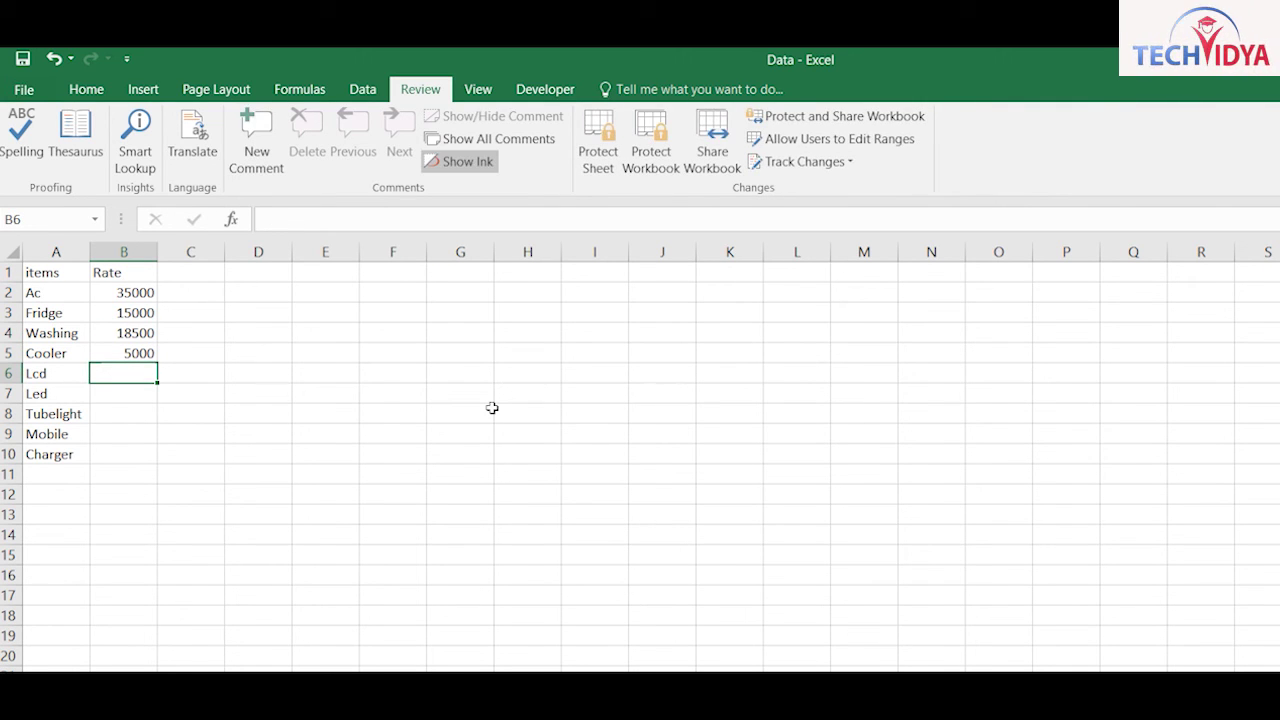
Step: Enter rates for Lcd, Led (45000), Tubelight (250), Mobile (65000) and Charger (150)
{"action": "type", "text": "56000"}
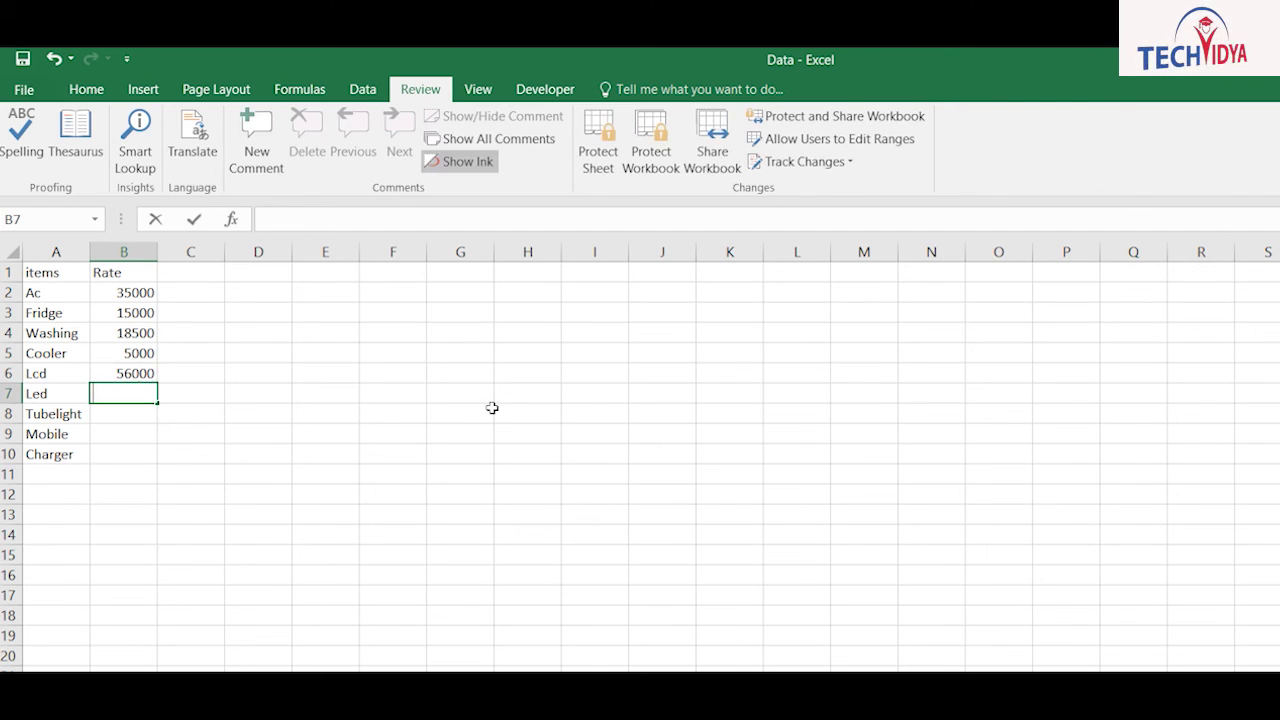
{"action": "type", "text": "45000"}
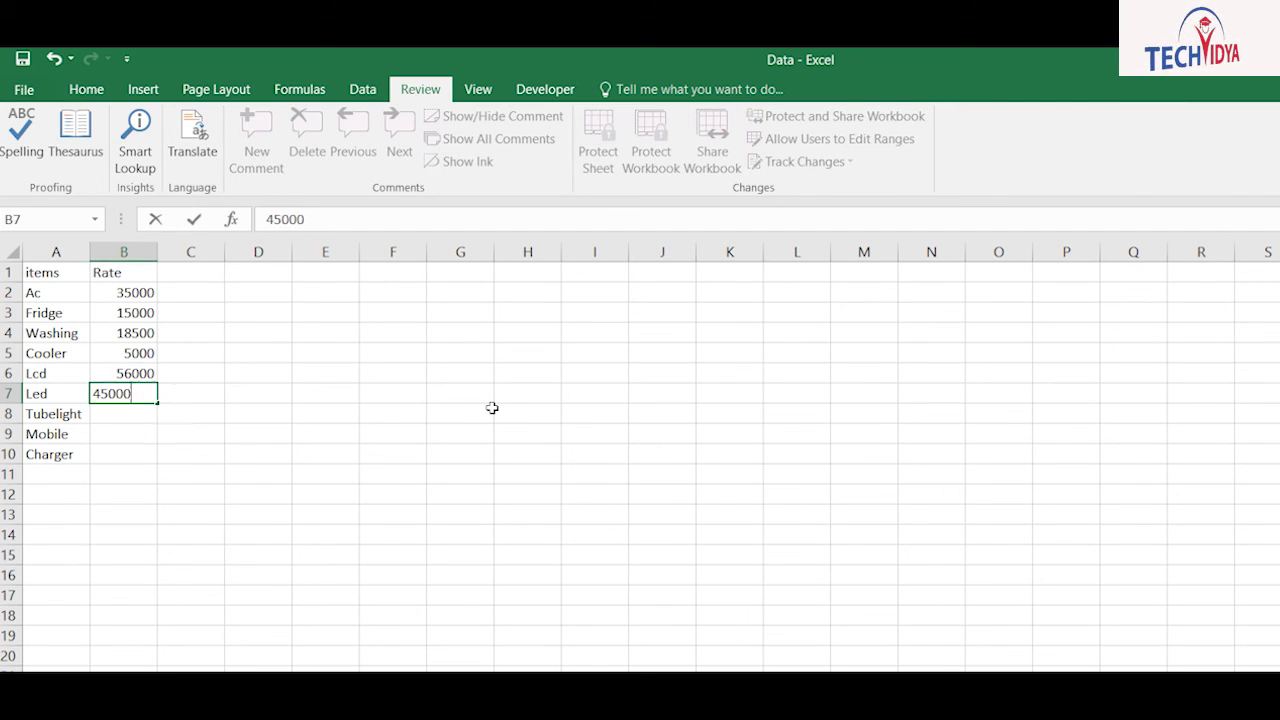
{"action": "key", "text": "Return"}
{"action": "type", "text": "250"}
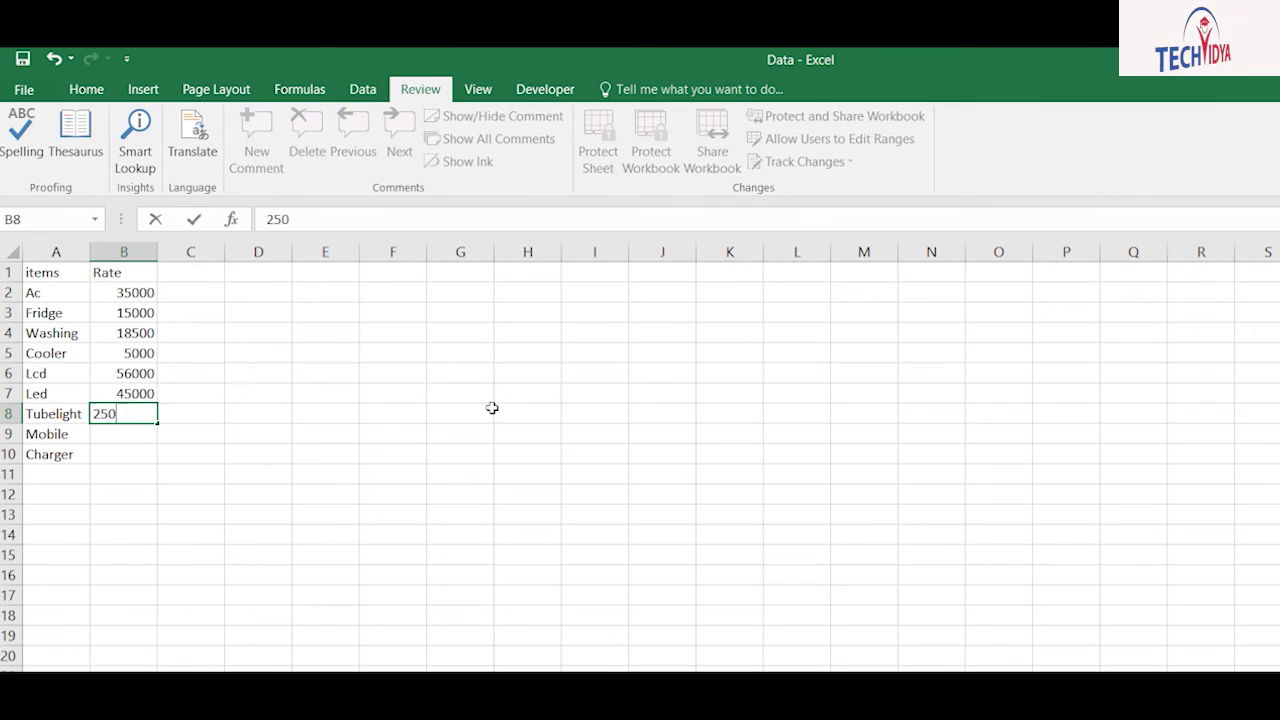
{"action": "key", "text": "Return"}
{"action": "type", "text": "65000"}
{"action": "key", "text": "Return"}
{"action": "type", "text": "150"}
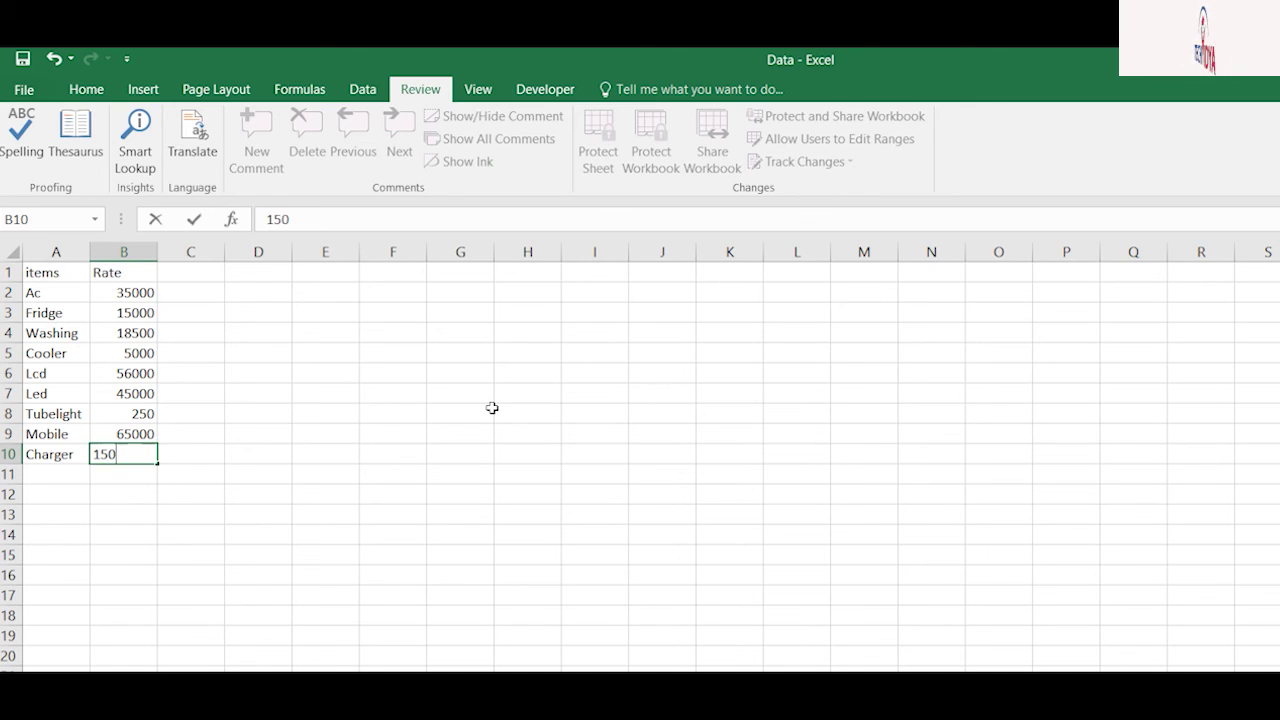
{"action": "key", "text": "Return"}
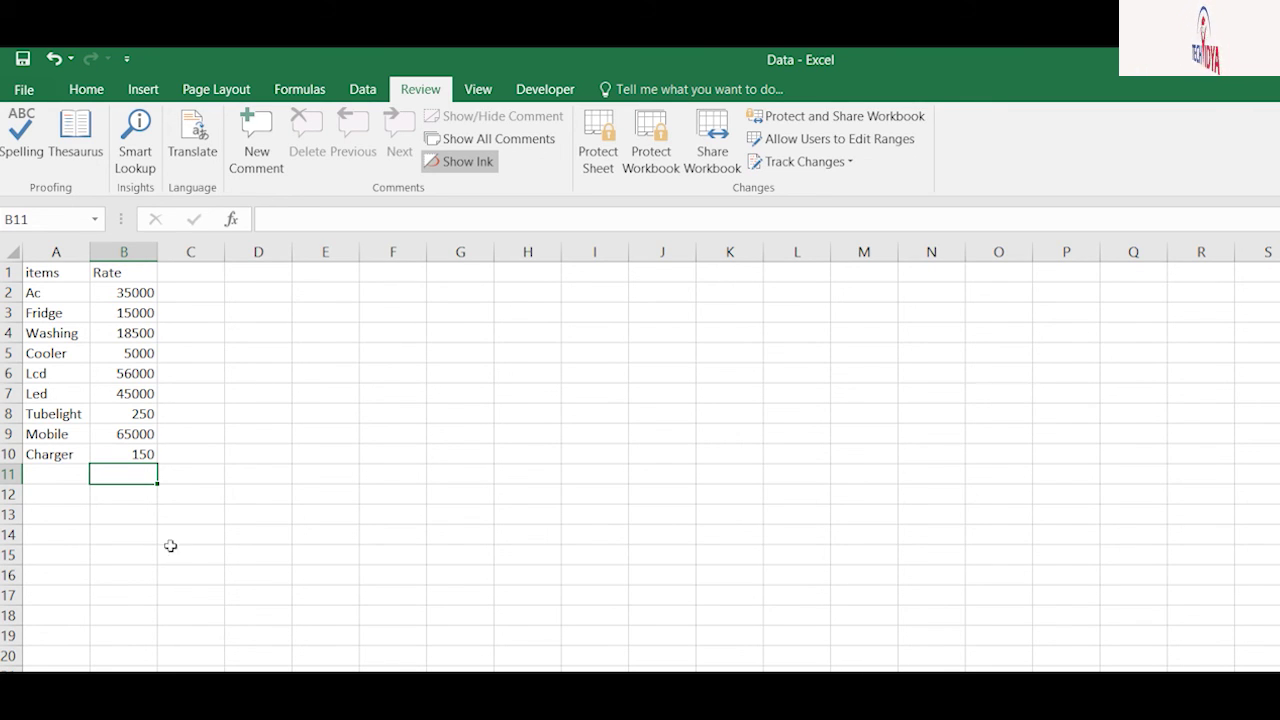
Step: Turn on 'Allow changes by more than one user' and save the workbook as Data [Shared]
{"action": "left_click", "coordinate": [712, 142]}
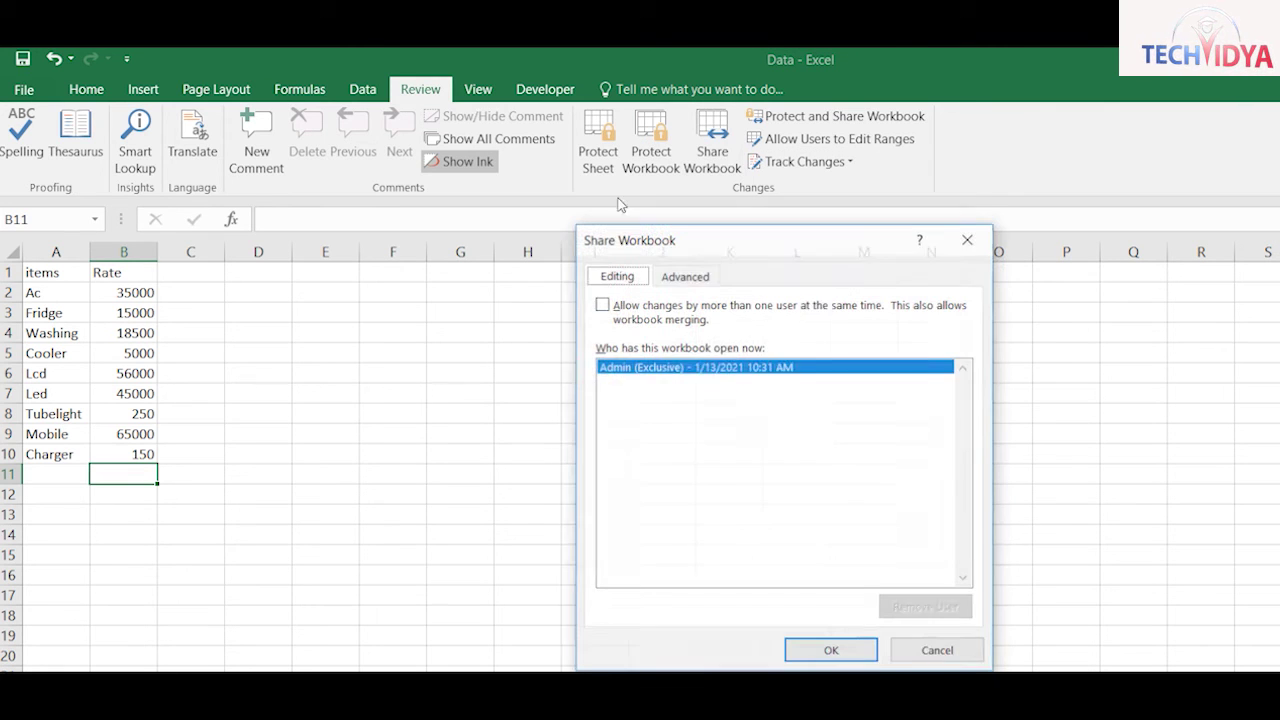
{"action": "left_click", "coordinate": [602, 304]}
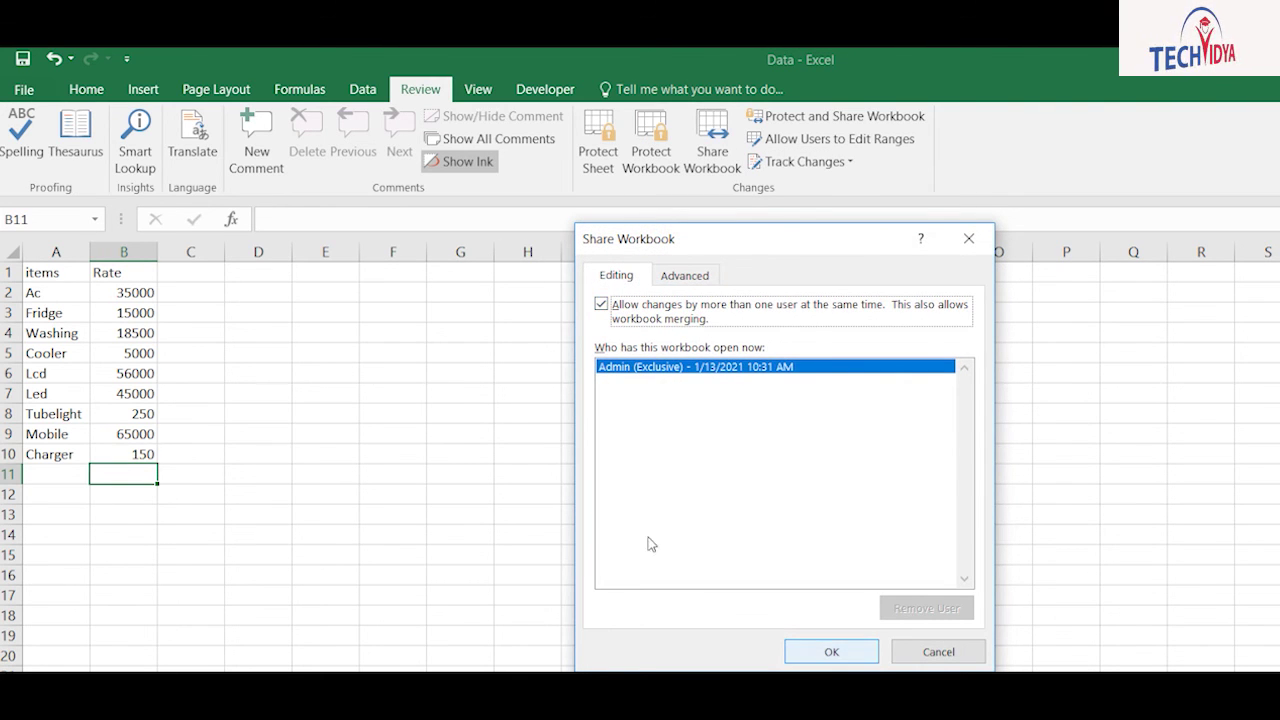
{"action": "key", "text": "Return"}
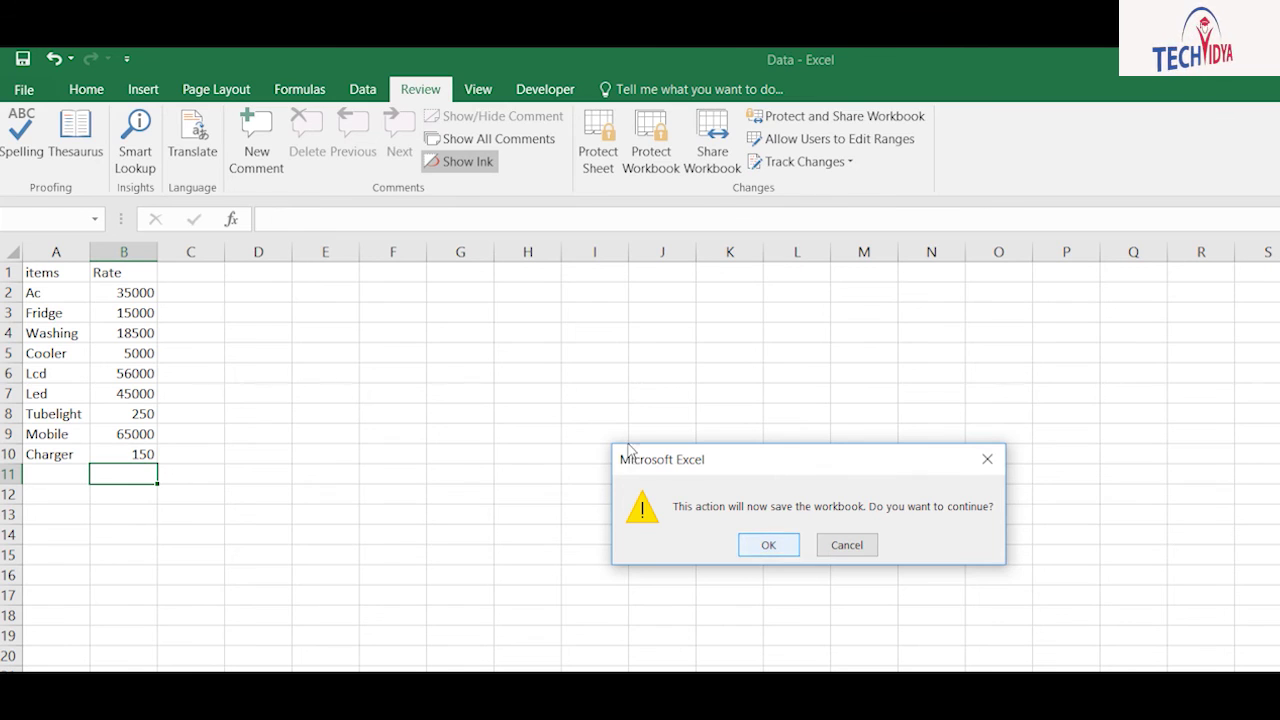
{"action": "key", "text": "Return"}
{"action": "key", "text": "Return"}
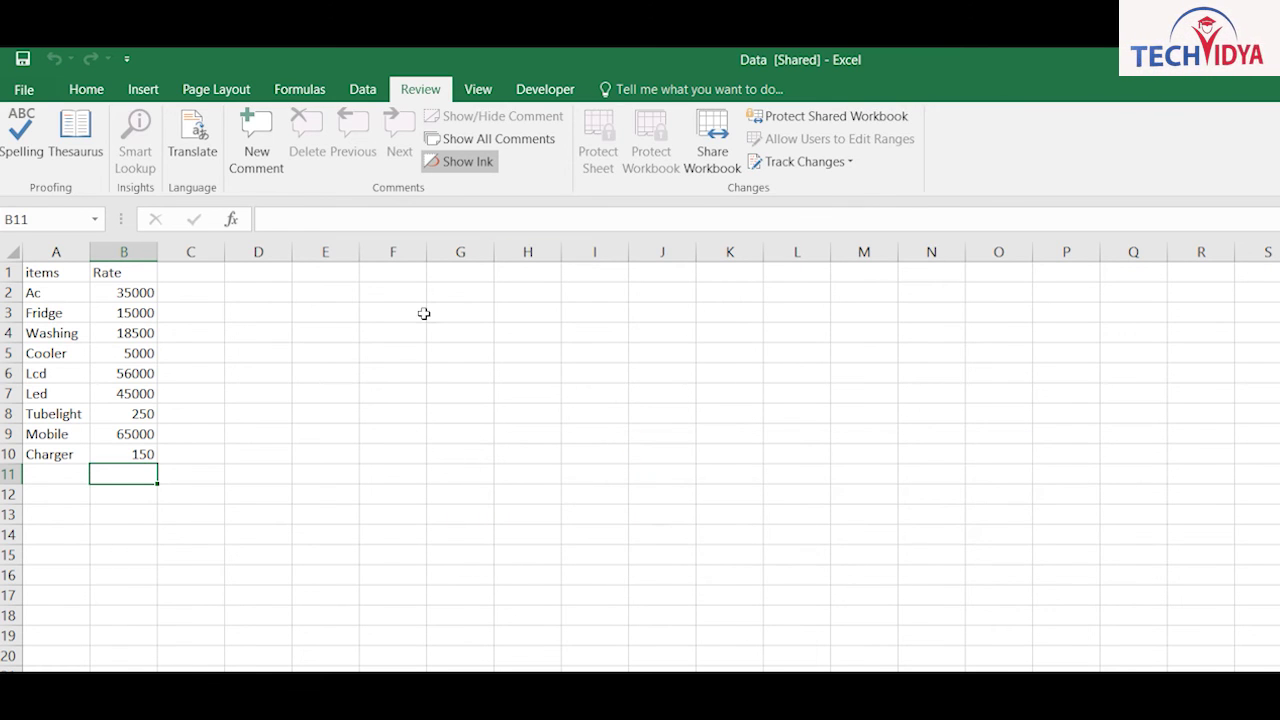
{"action": "left_click", "coordinate": [100, 286]}
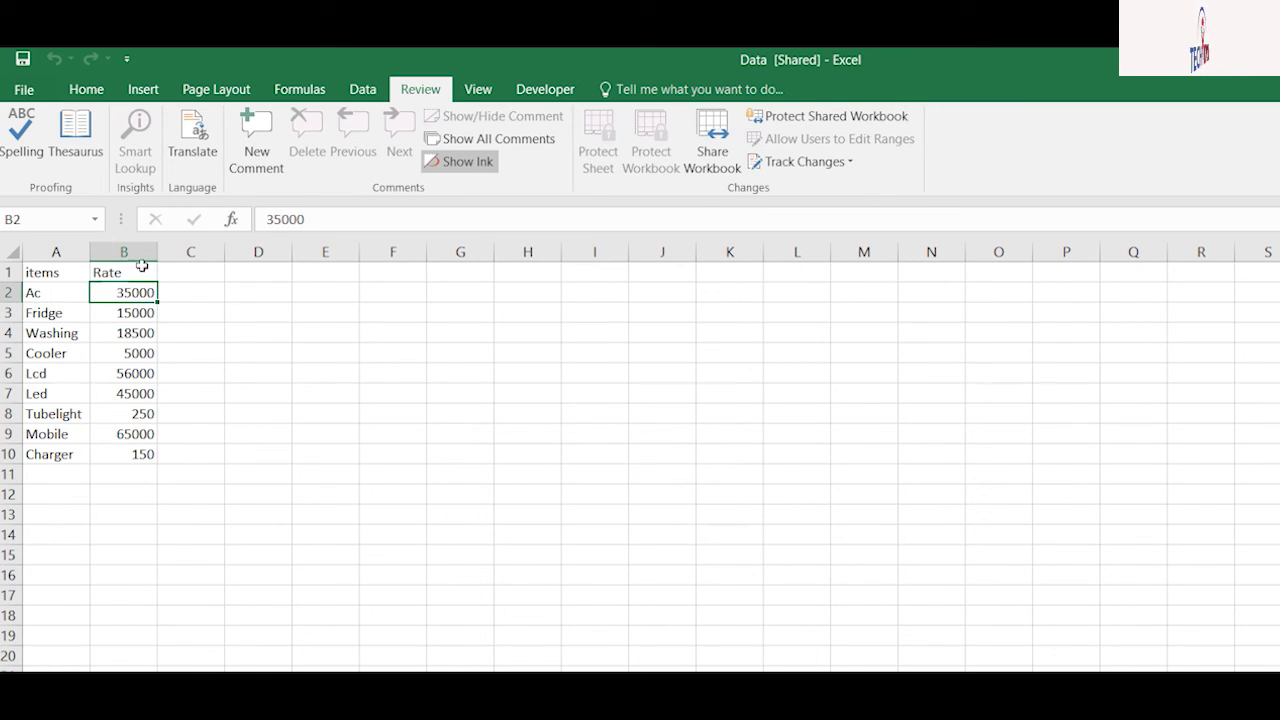
Step: Change the rates to Ac 34000, Lcd 50000 and Mobile 62000
{"action": "type", "text": "34000"}
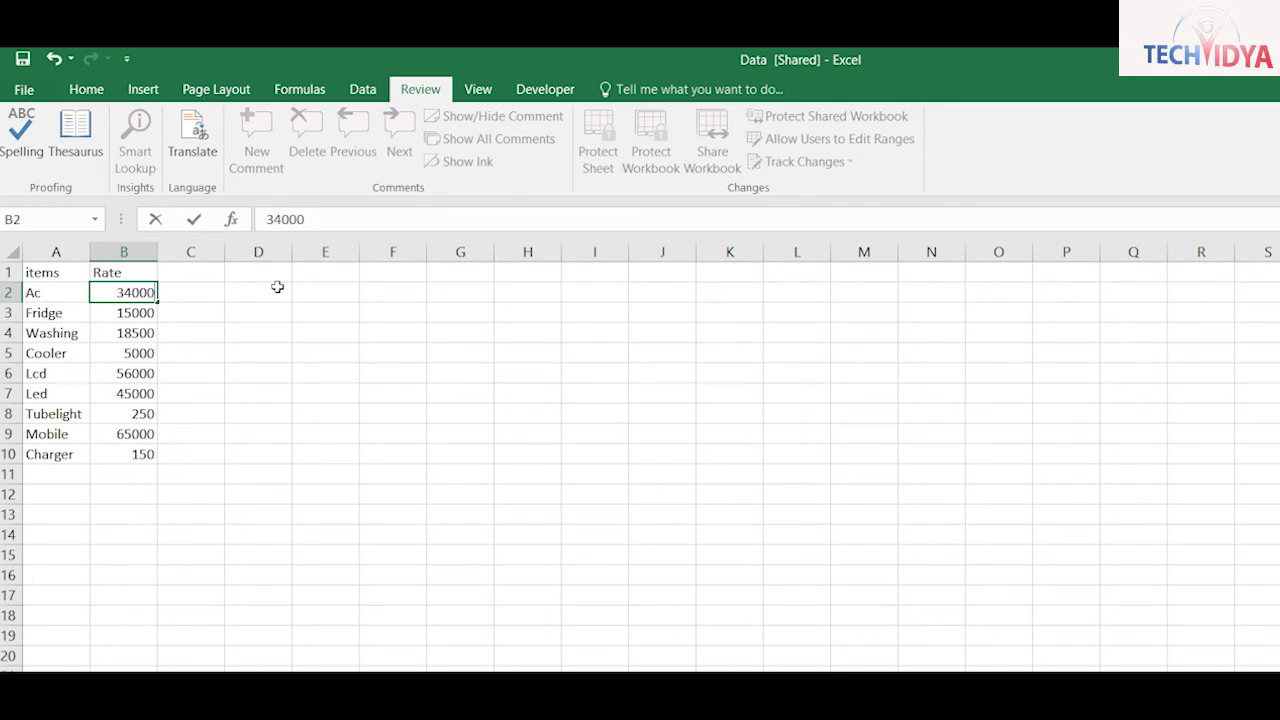
{"action": "key", "text": "Return"}
{"action": "key", "text": "Down"}
{"action": "key", "text": "Down"}
{"action": "key", "text": "Down"}
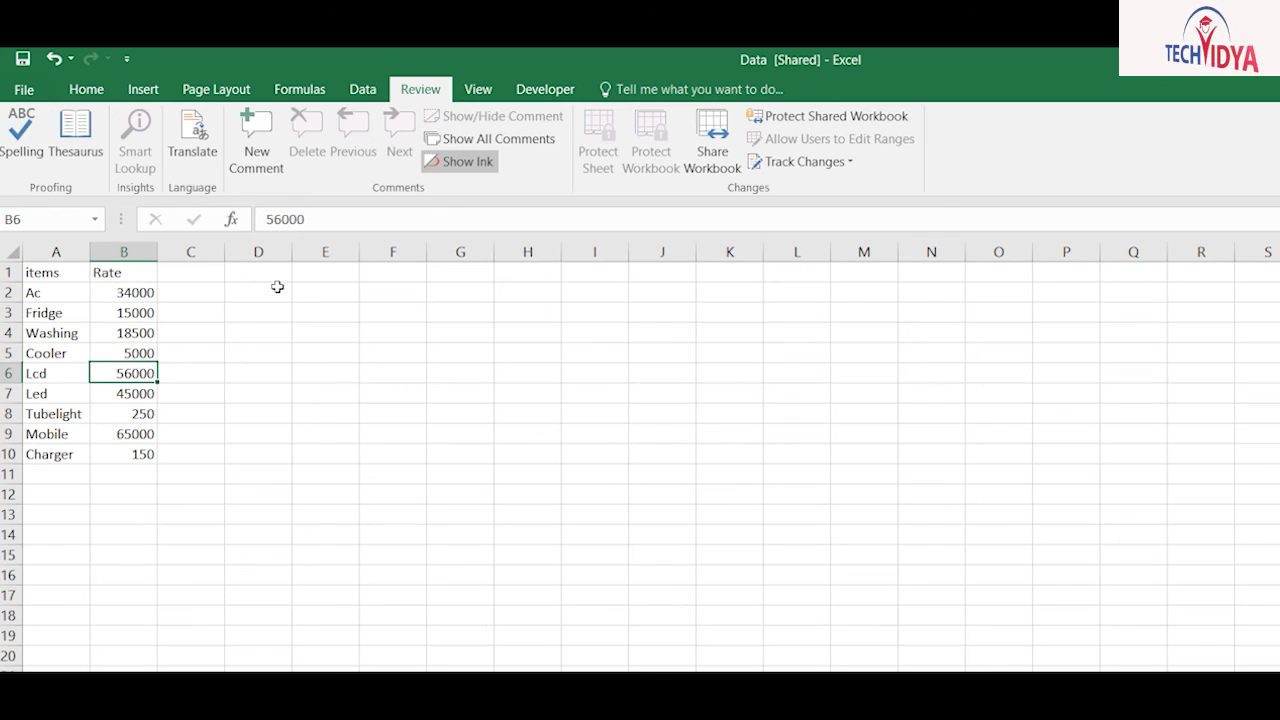
{"action": "type", "text": "500"}
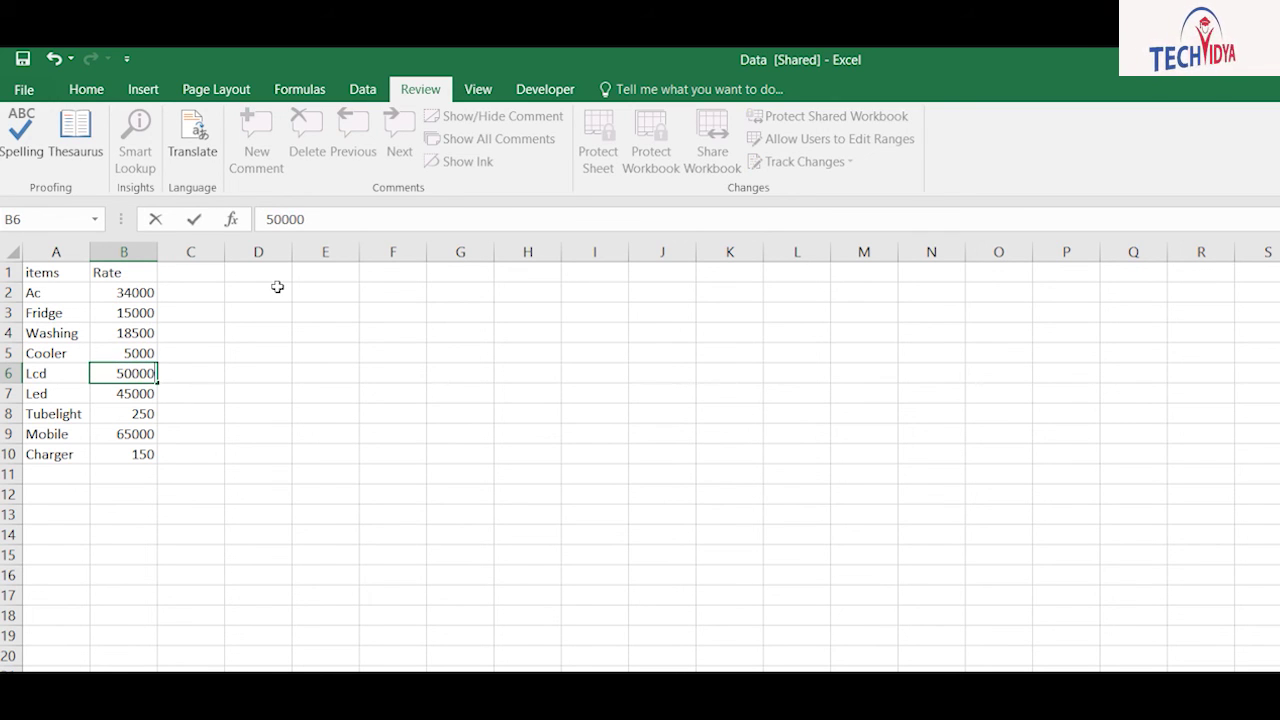
{"action": "key", "text": "Down"}
{"action": "key", "text": "Down"}
{"action": "key", "text": "Down"}
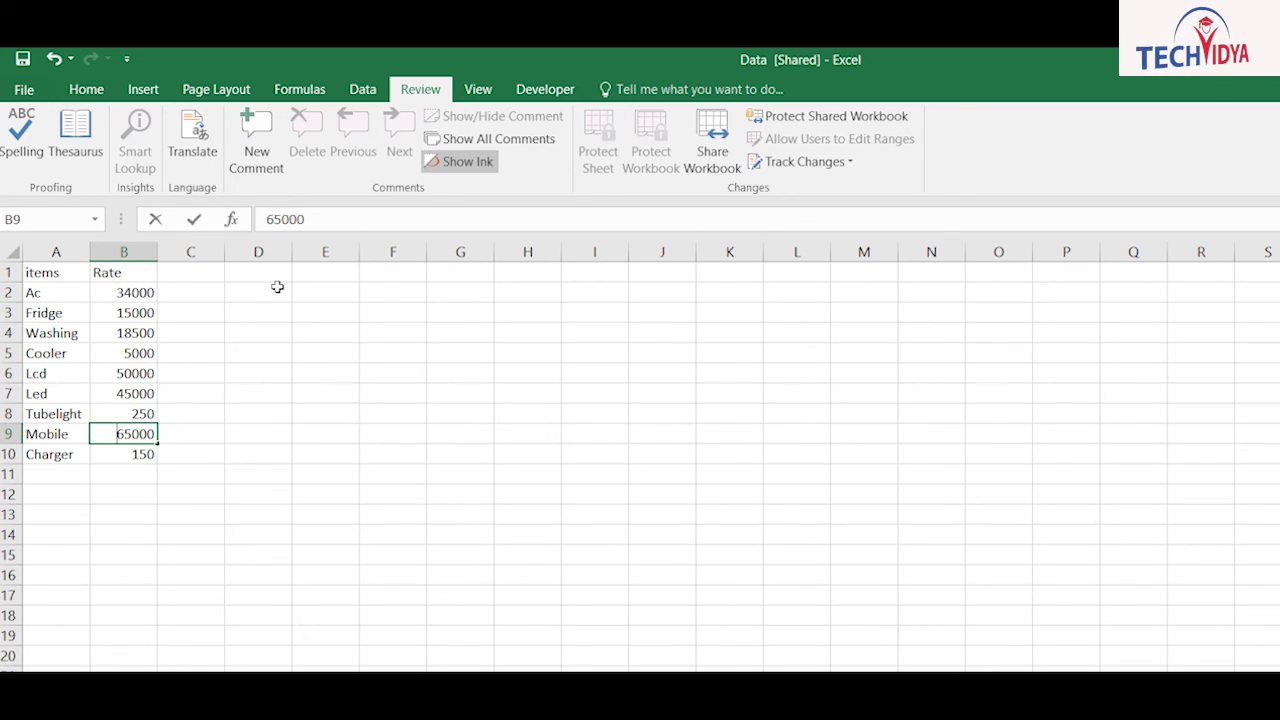
{"action": "type", "text": "62000"}
{"action": "key", "text": "Return"}
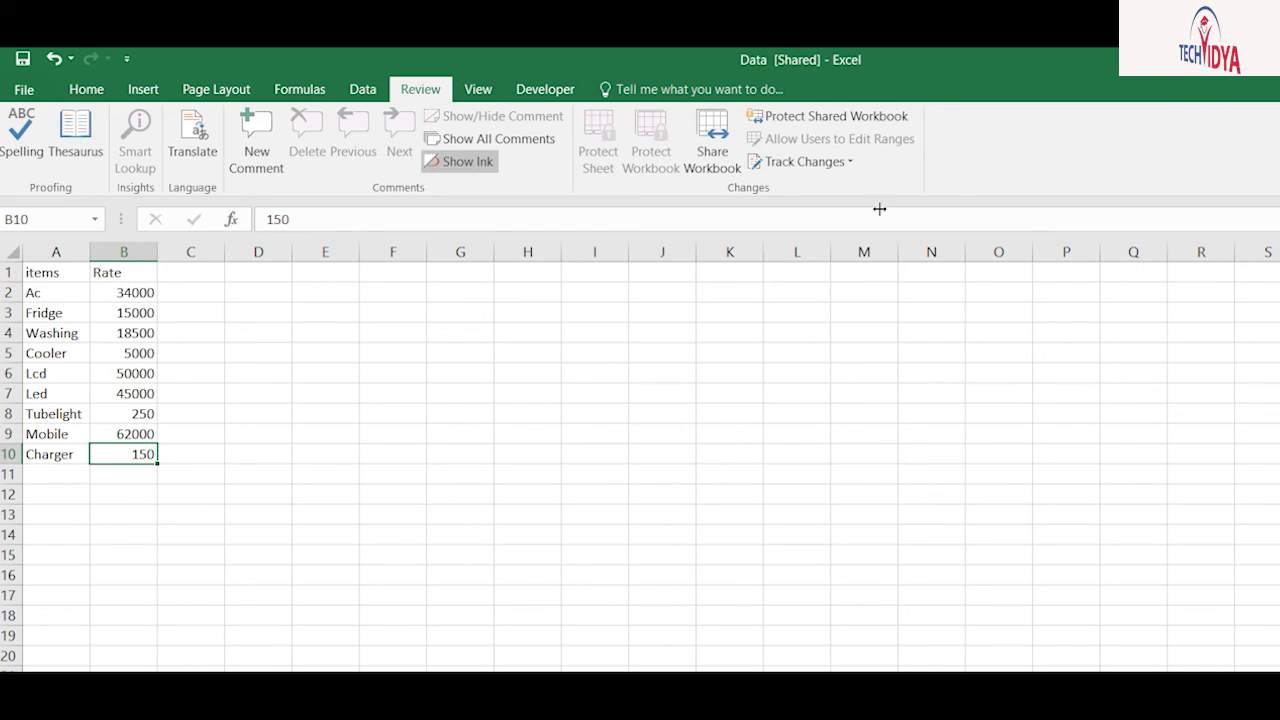
Step: Highlight the tracked rate changes on the sheet
{"action": "left_click", "coordinate": [805, 161]}
{"action": "left_click", "coordinate": [810, 186]}
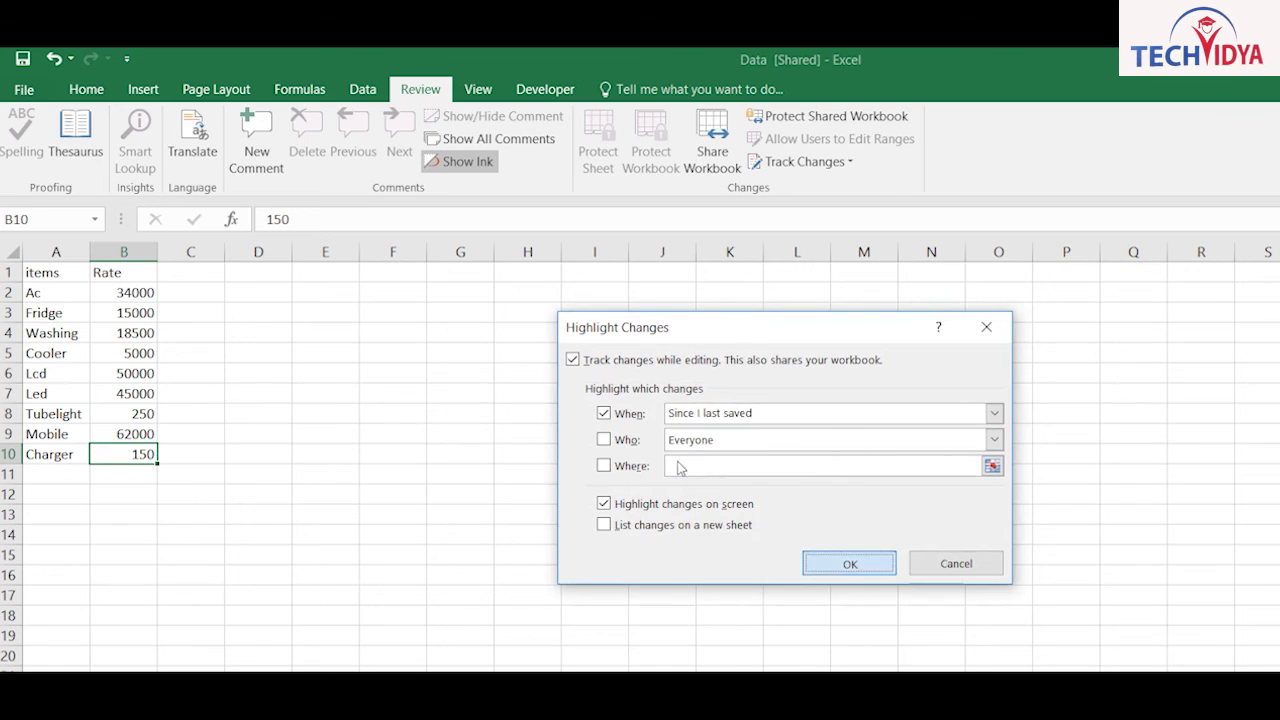
{"action": "key", "text": "Return"}
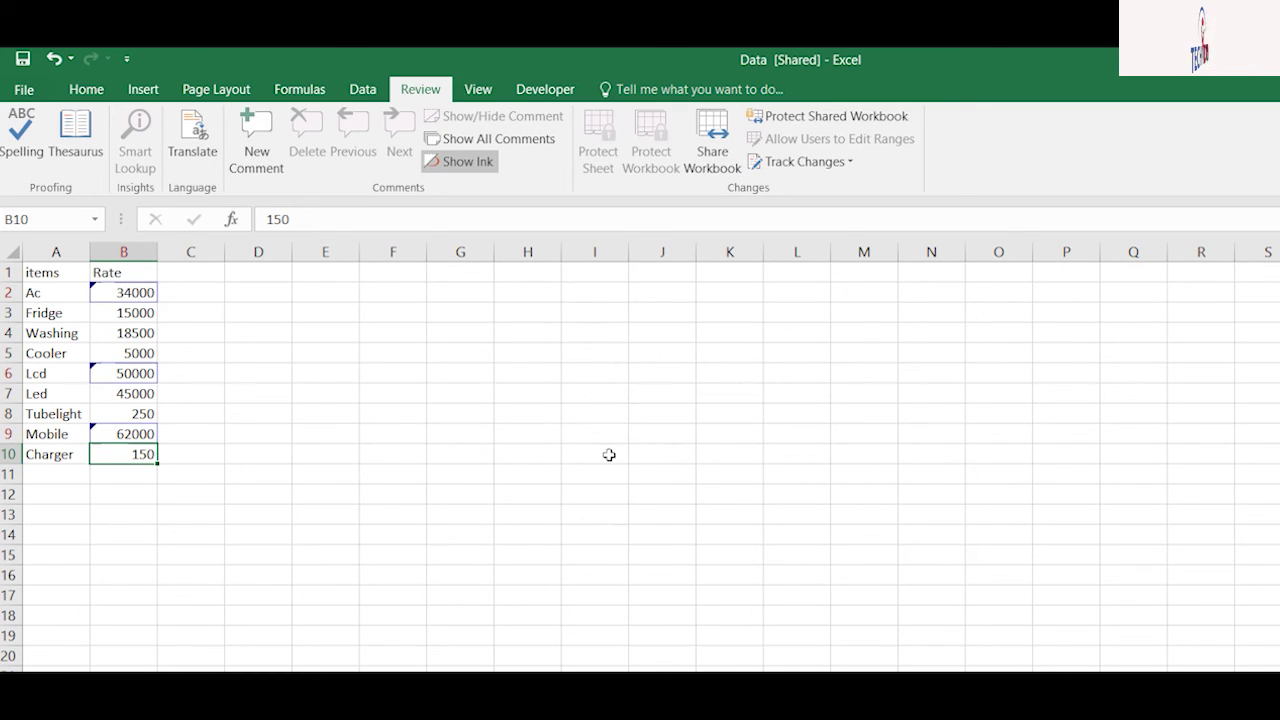
{"action": "left_click", "coordinate": [118, 292]}
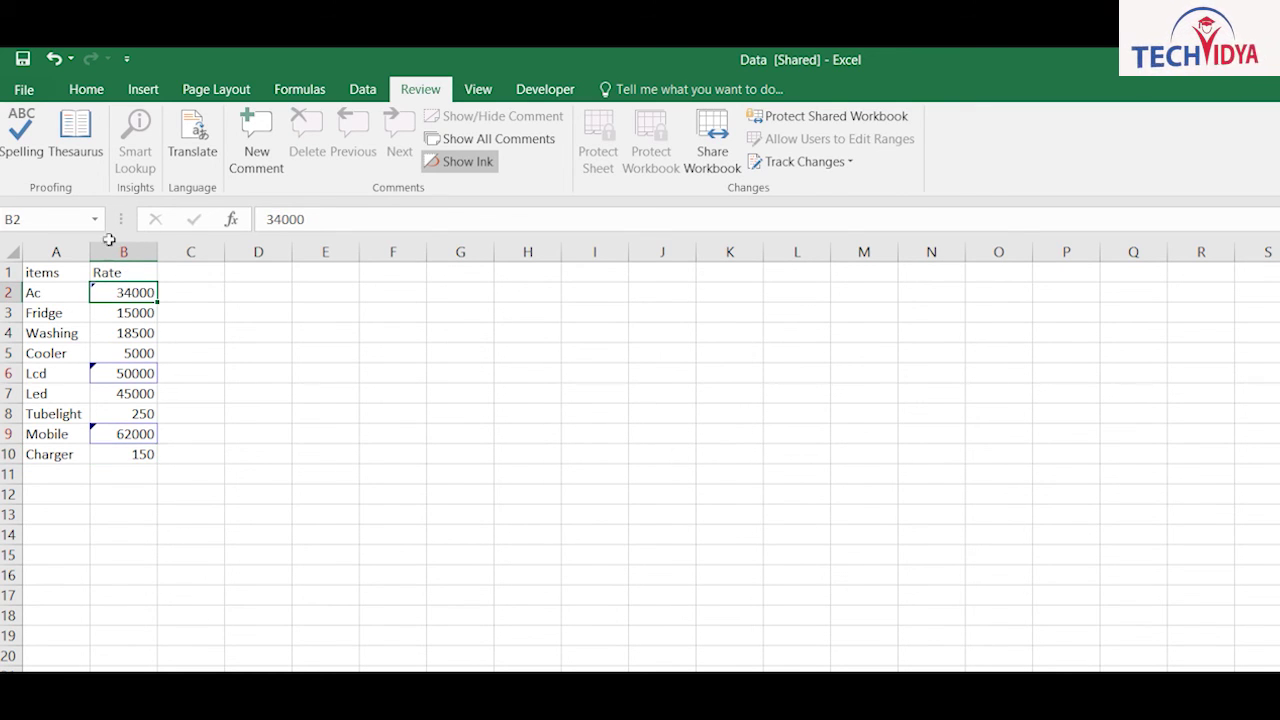
{"action": "left_click", "coordinate": [805, 161]}
Step: Accept the Ac 34000 and Mobile 62000 changes, and reject Lcd to restore 56000
{"action": "left_click", "coordinate": [800, 209]}
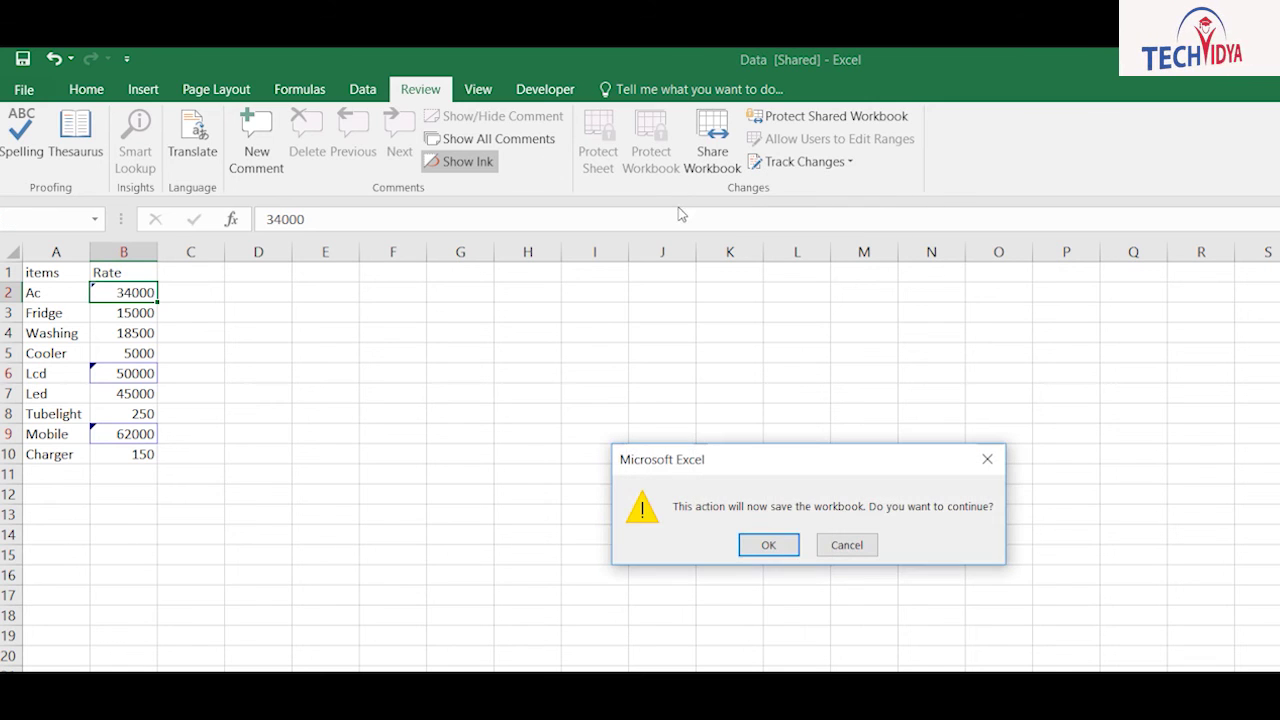
{"action": "key", "text": "Return"}
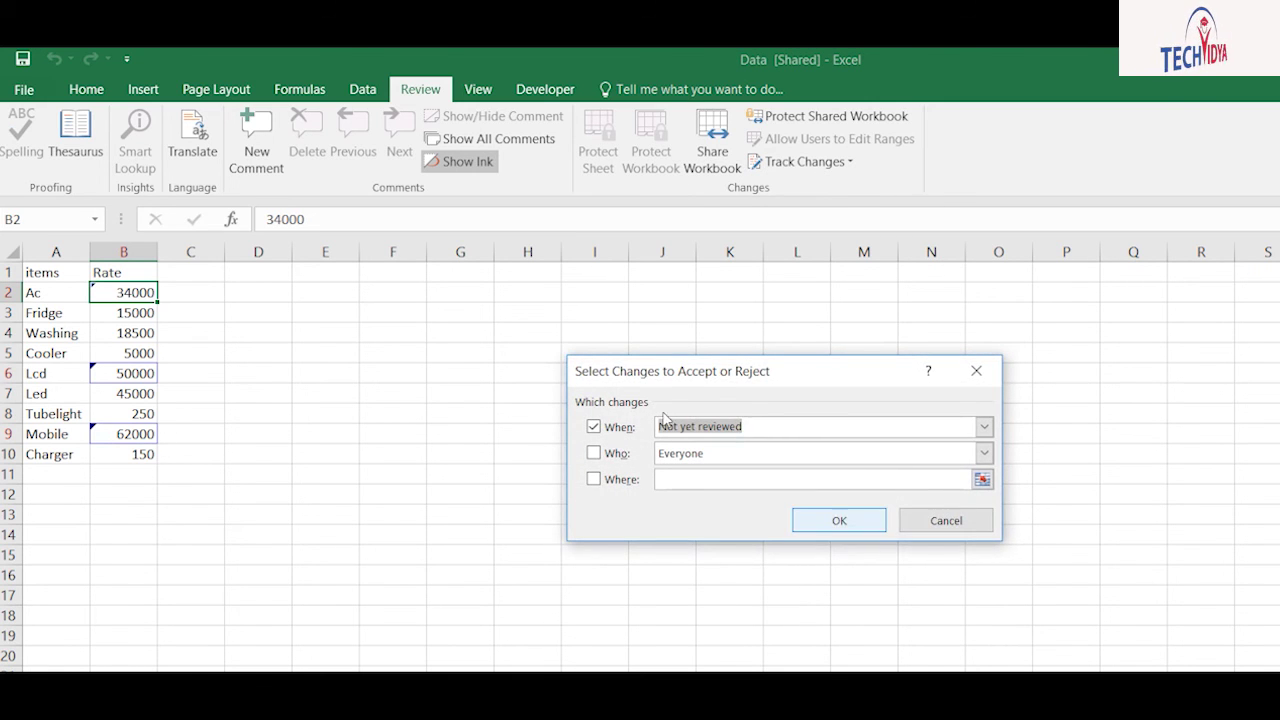
{"action": "key", "text": "Return"}
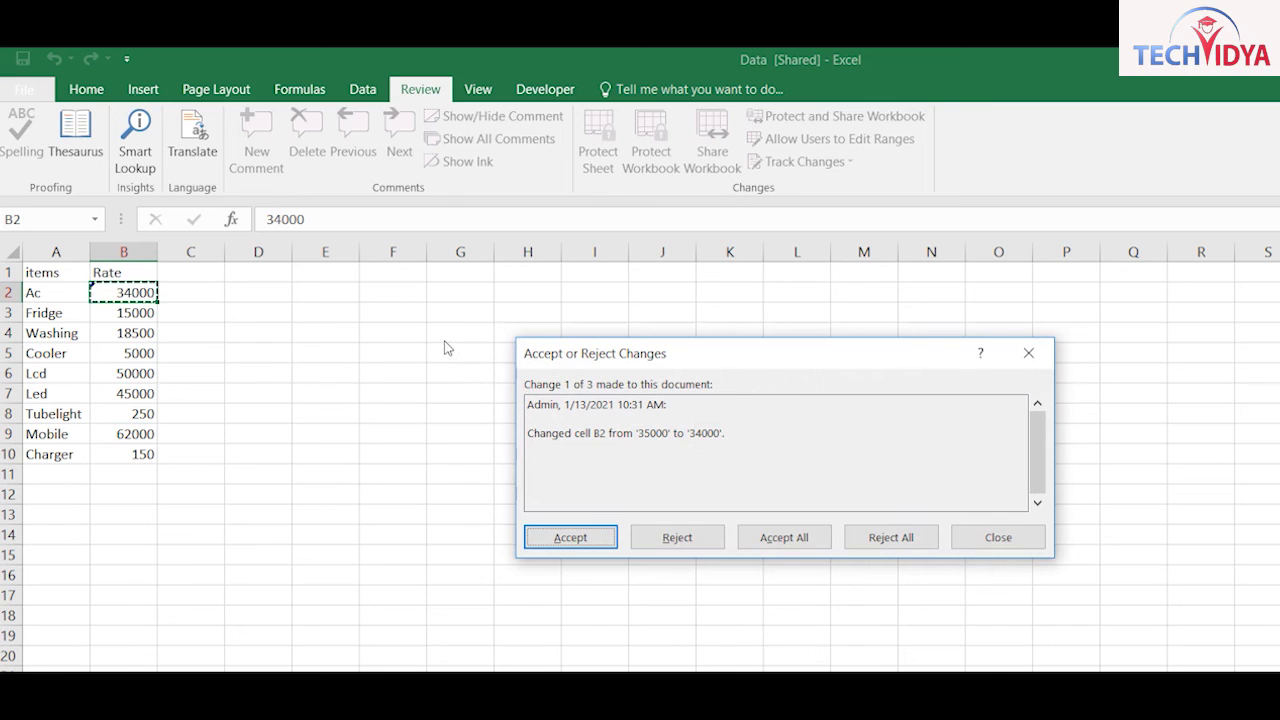
{"action": "key", "text": "Return"}
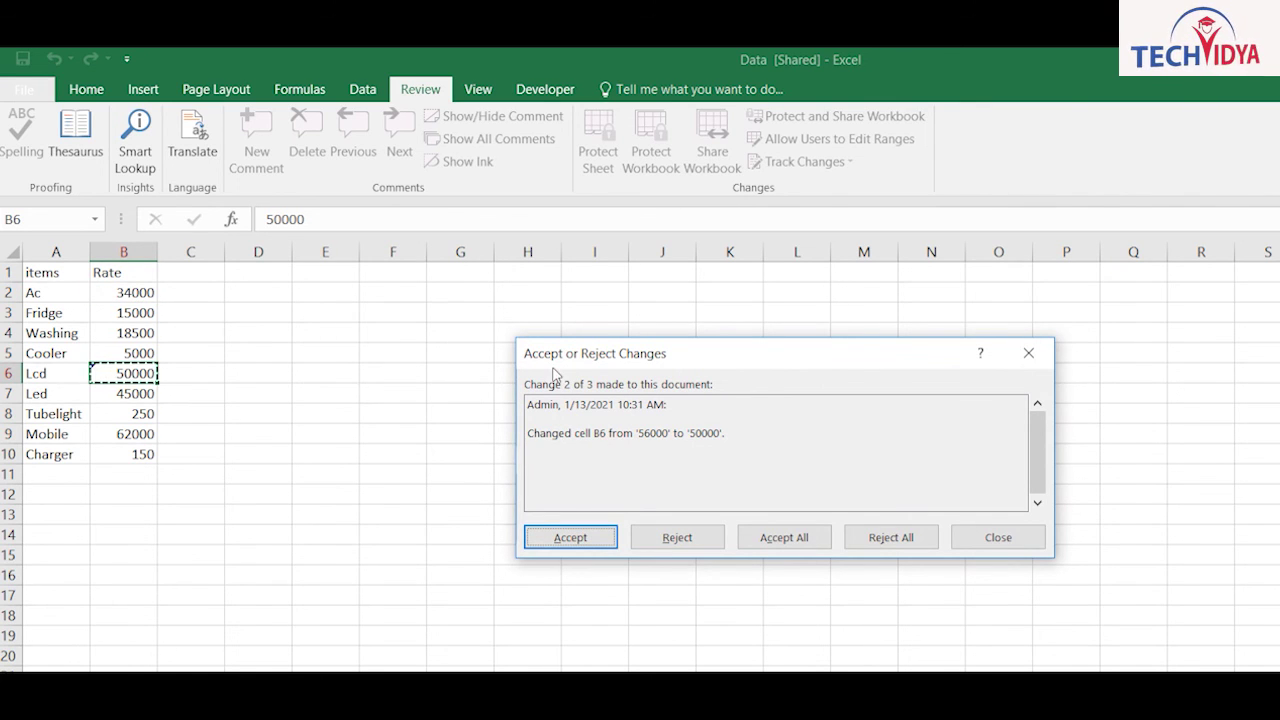
{"action": "left_click", "coordinate": [677, 537]}
{"action": "left_click", "coordinate": [570, 537]}
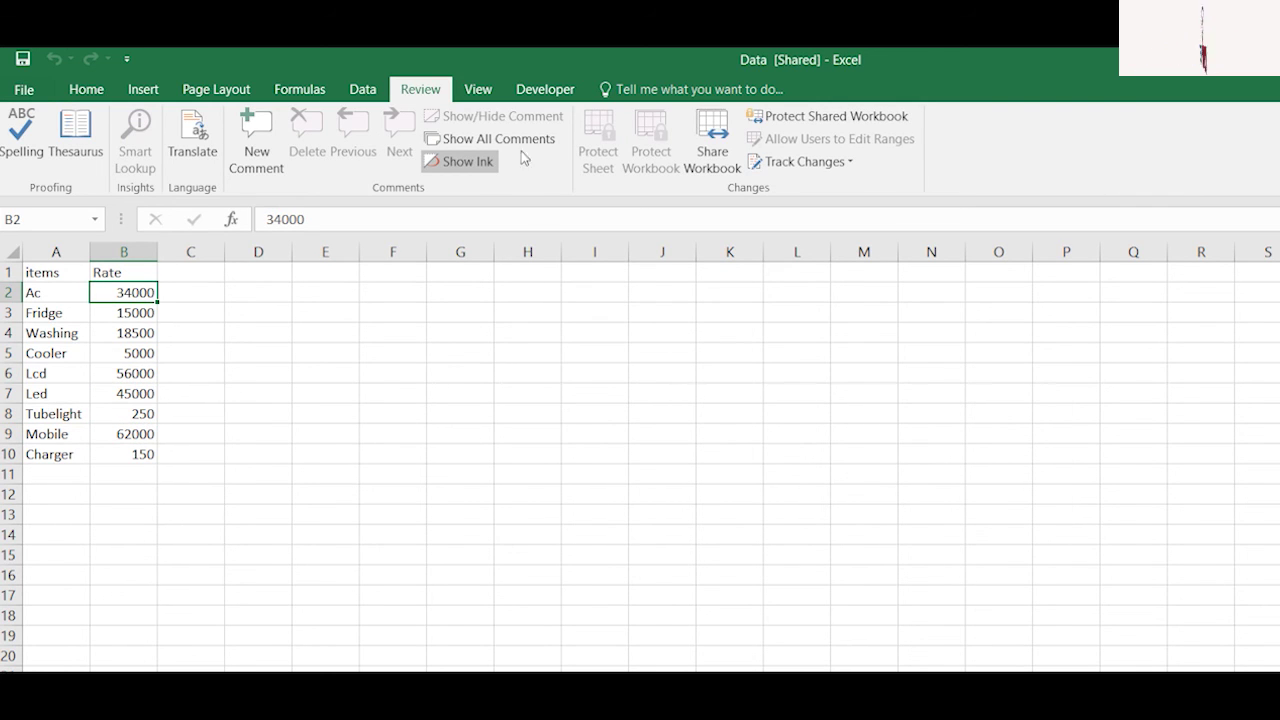
Step: Turn off 'Allow changes by more than one user' and confirm removing shared use
{"action": "left_click", "coordinate": [712, 140]}
{"action": "key", "text": "Tab"}
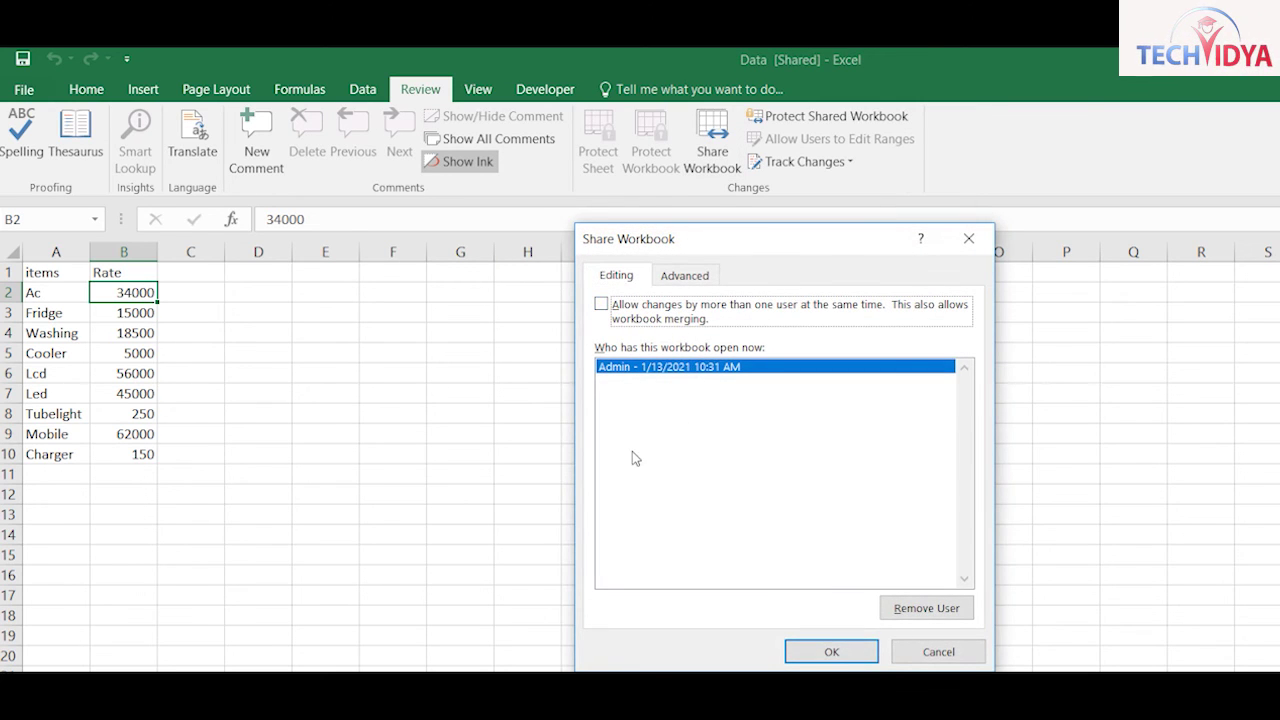
{"action": "key", "text": "Return"}
{"action": "key", "text": "Return"}
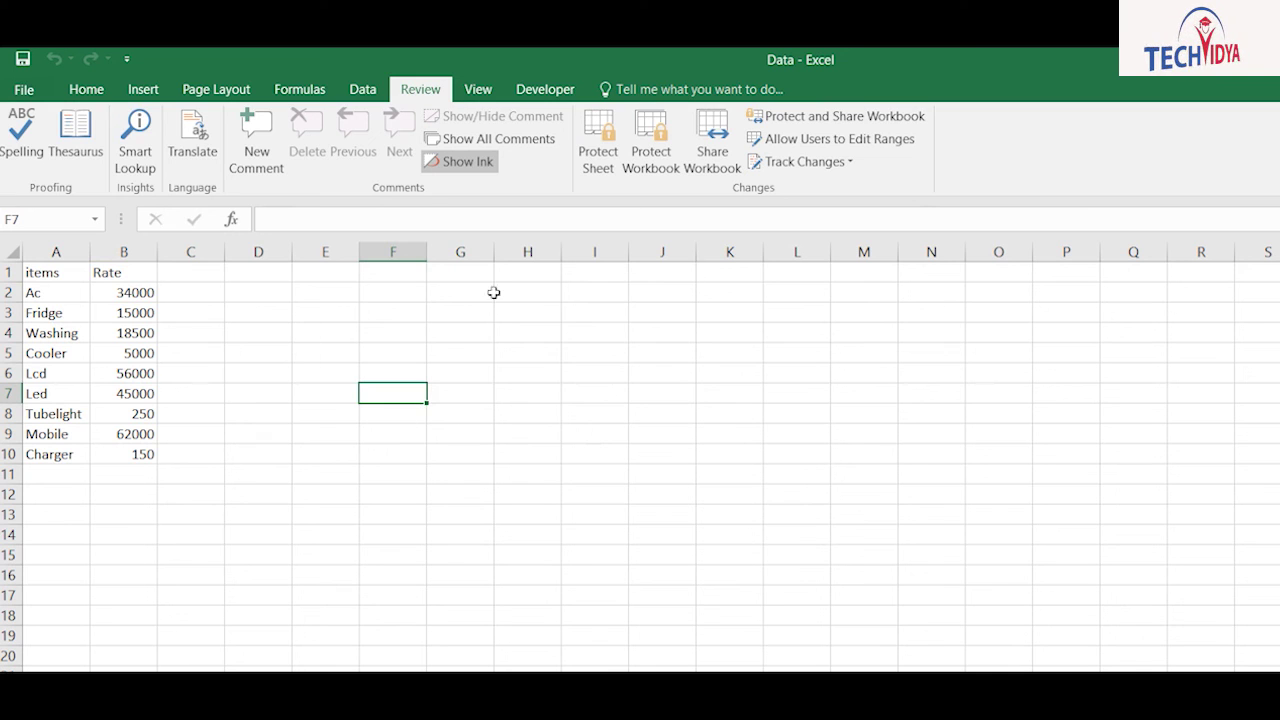
Step: Select the Ac rate in B2 and browse the Data tab tools
{"action": "left_click", "coordinate": [118, 292]}
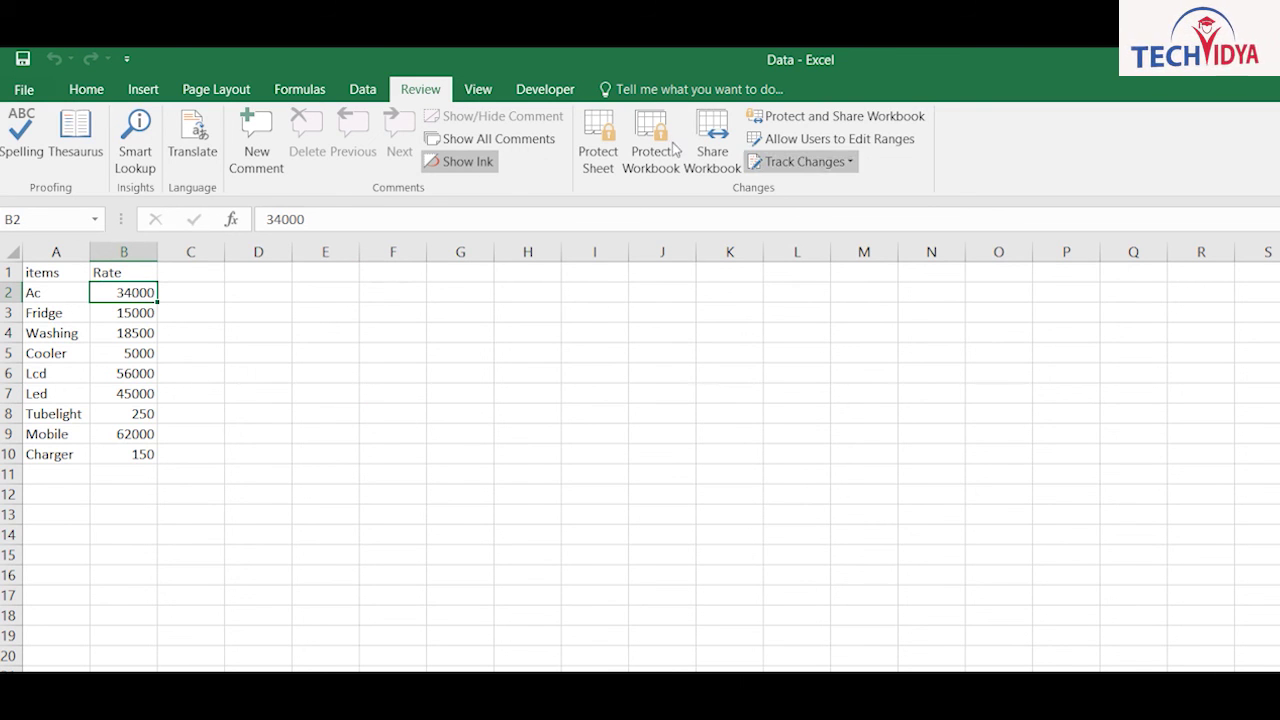
{"action": "left_click", "coordinate": [364, 89]}
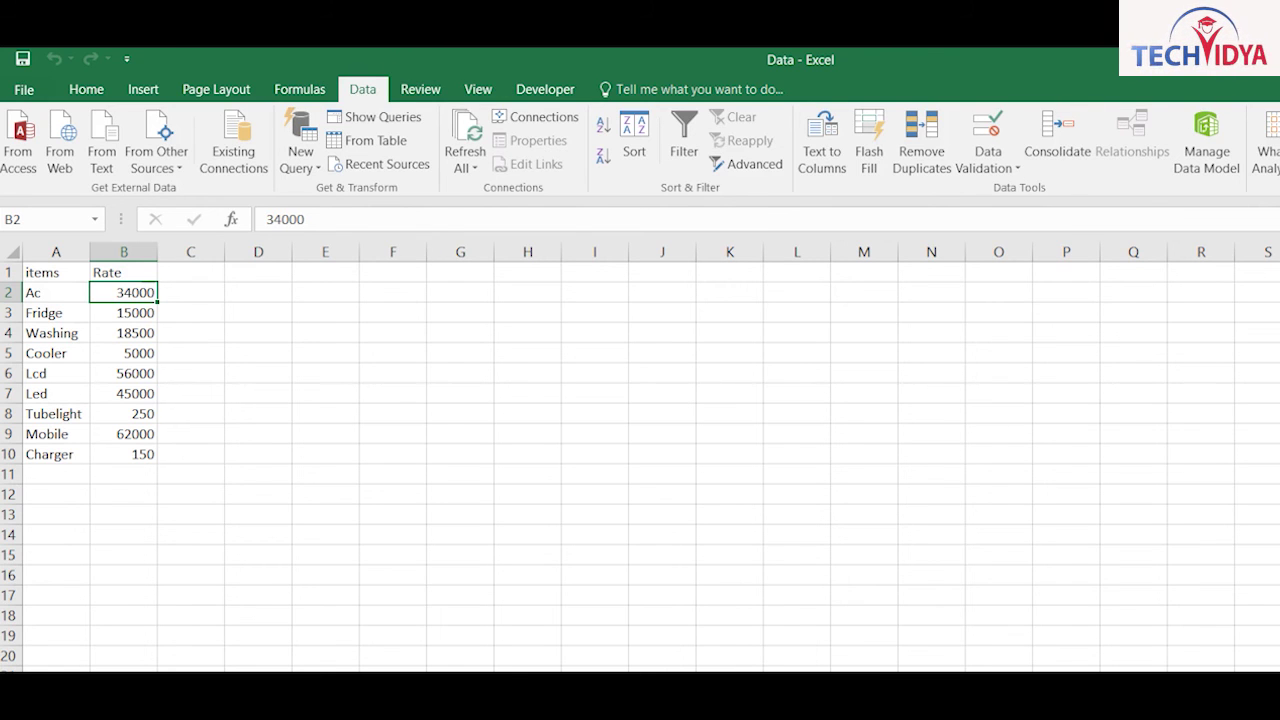
{"action": "scroll", "coordinate": [395, 89], "scroll_direction": "down", "scroll_amount": 1}
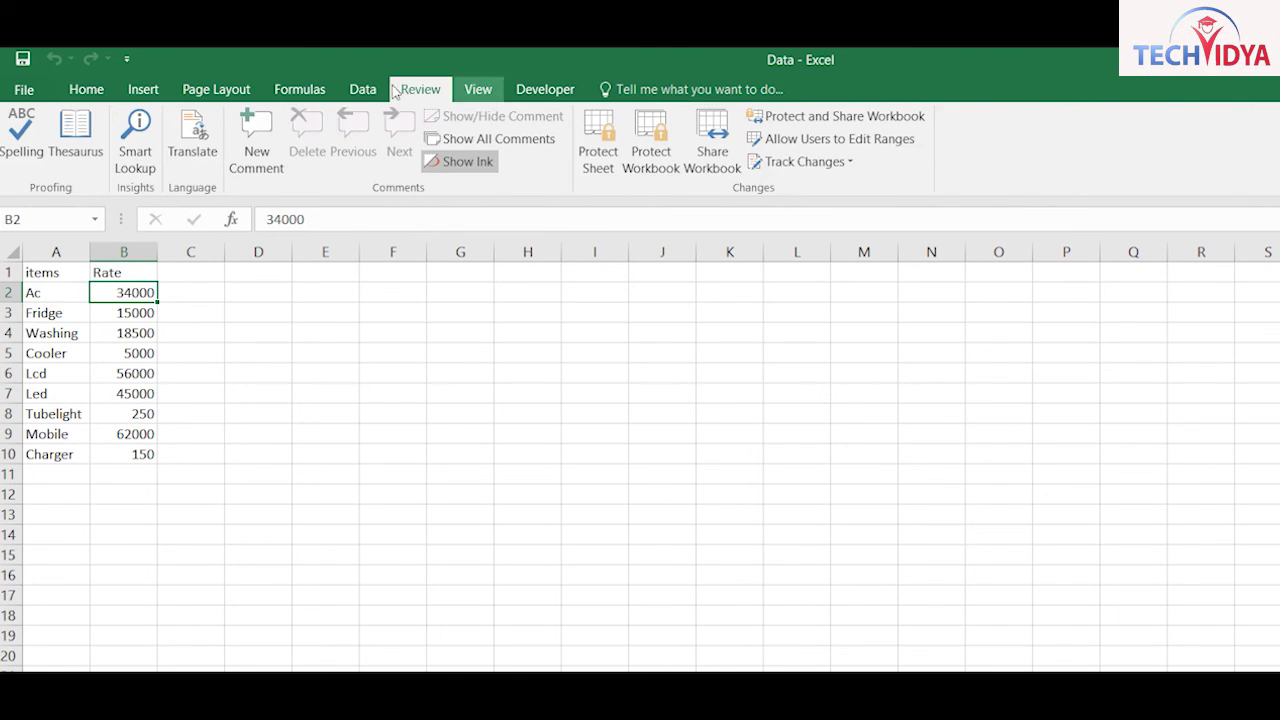
{"action": "scroll", "coordinate": [398, 90], "scroll_direction": "down", "scroll_amount": 2}
{"action": "scroll", "coordinate": [381, 90], "scroll_direction": "up", "scroll_amount": 1}
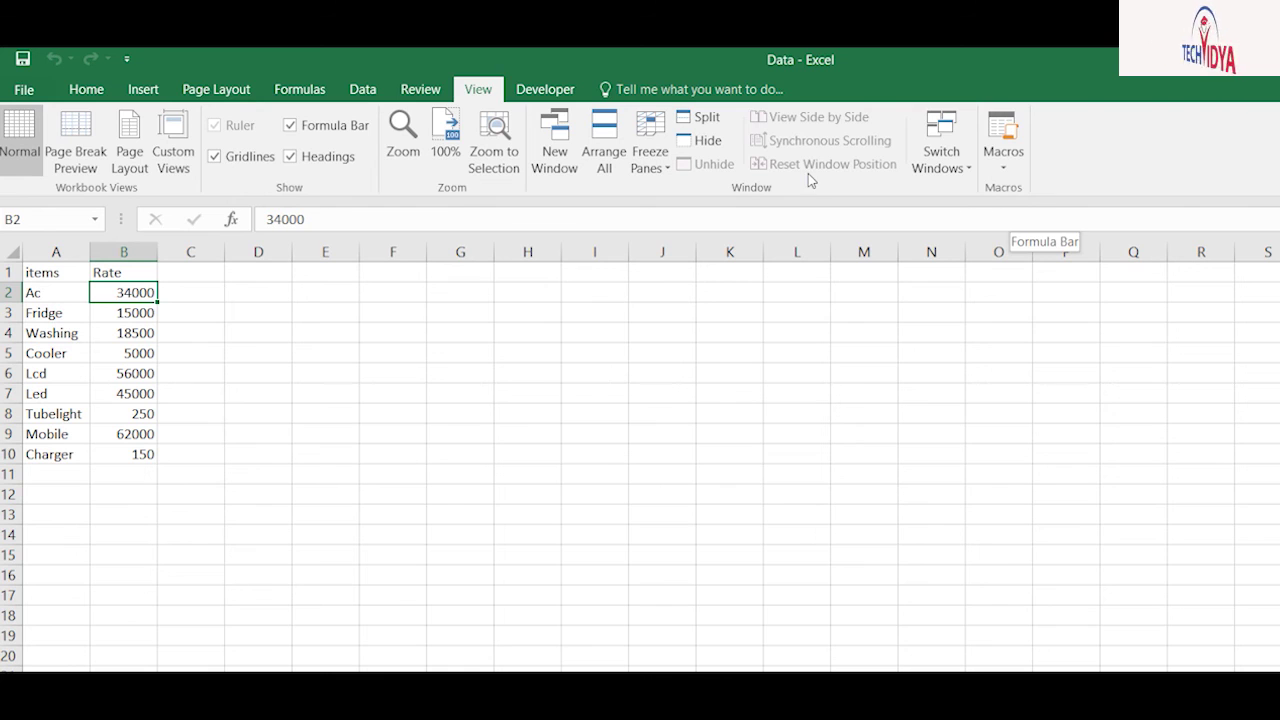